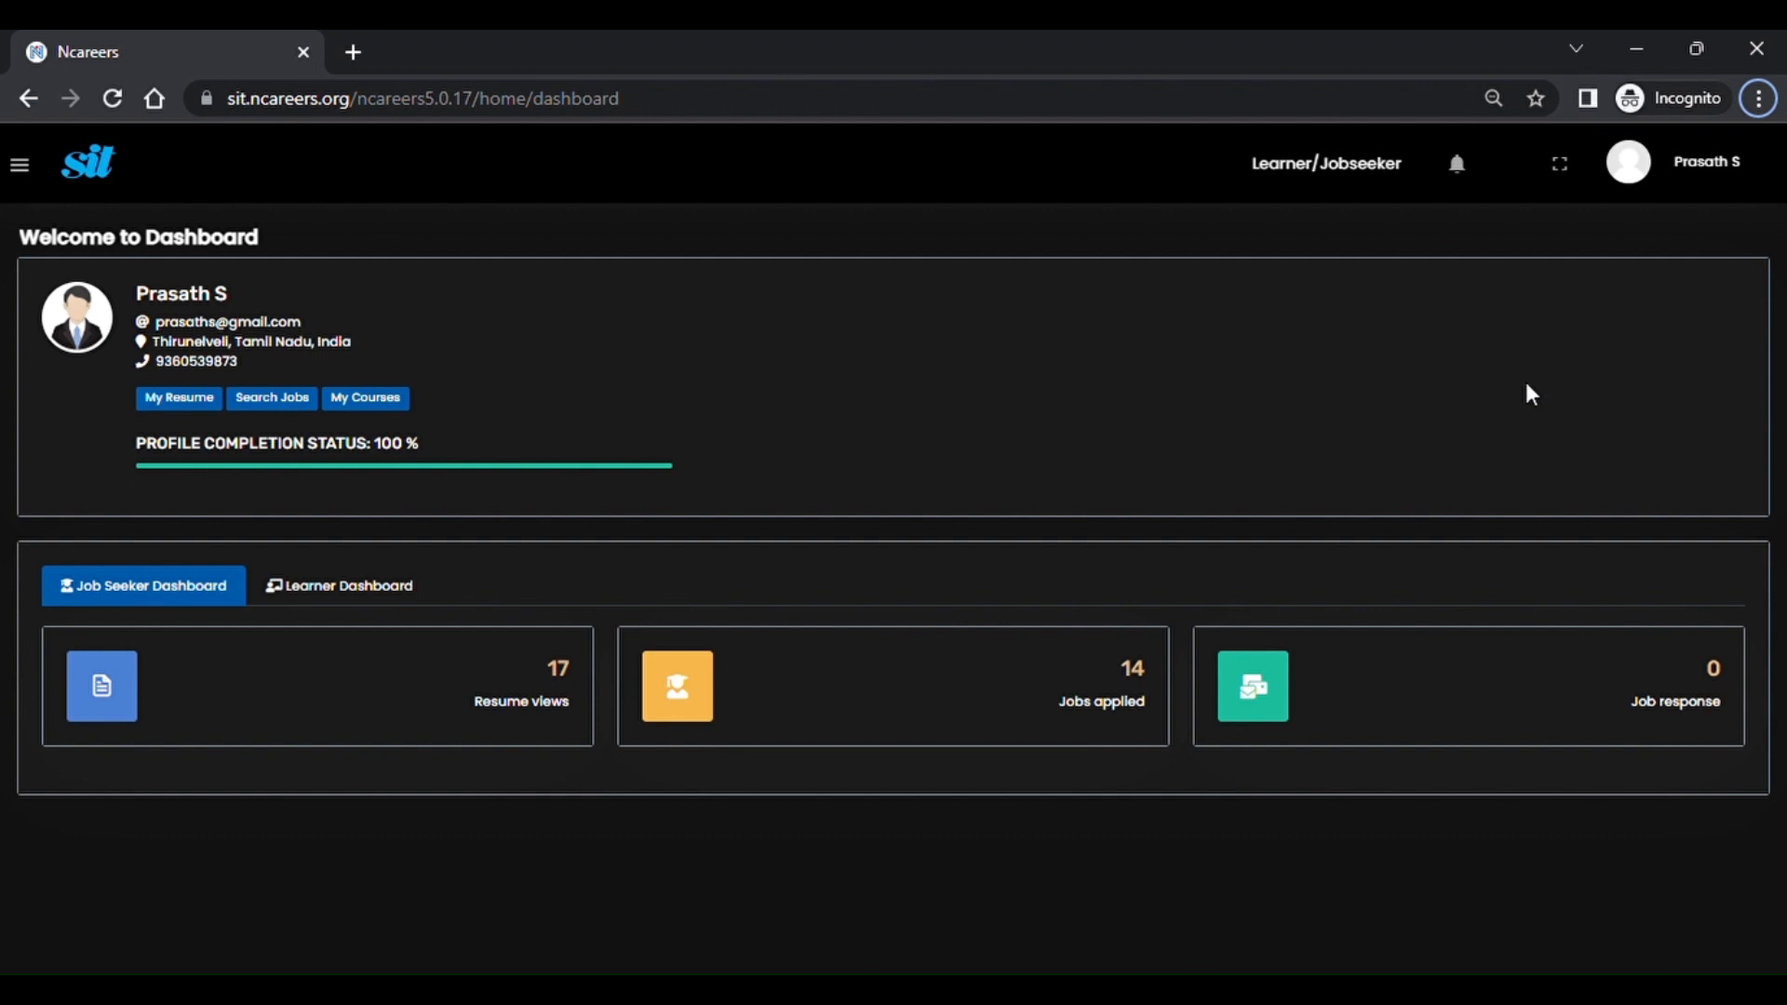
# Open Edit Personal Details from the profile menu and scroll to the end of the form.
pyautogui.click(1753, 170)
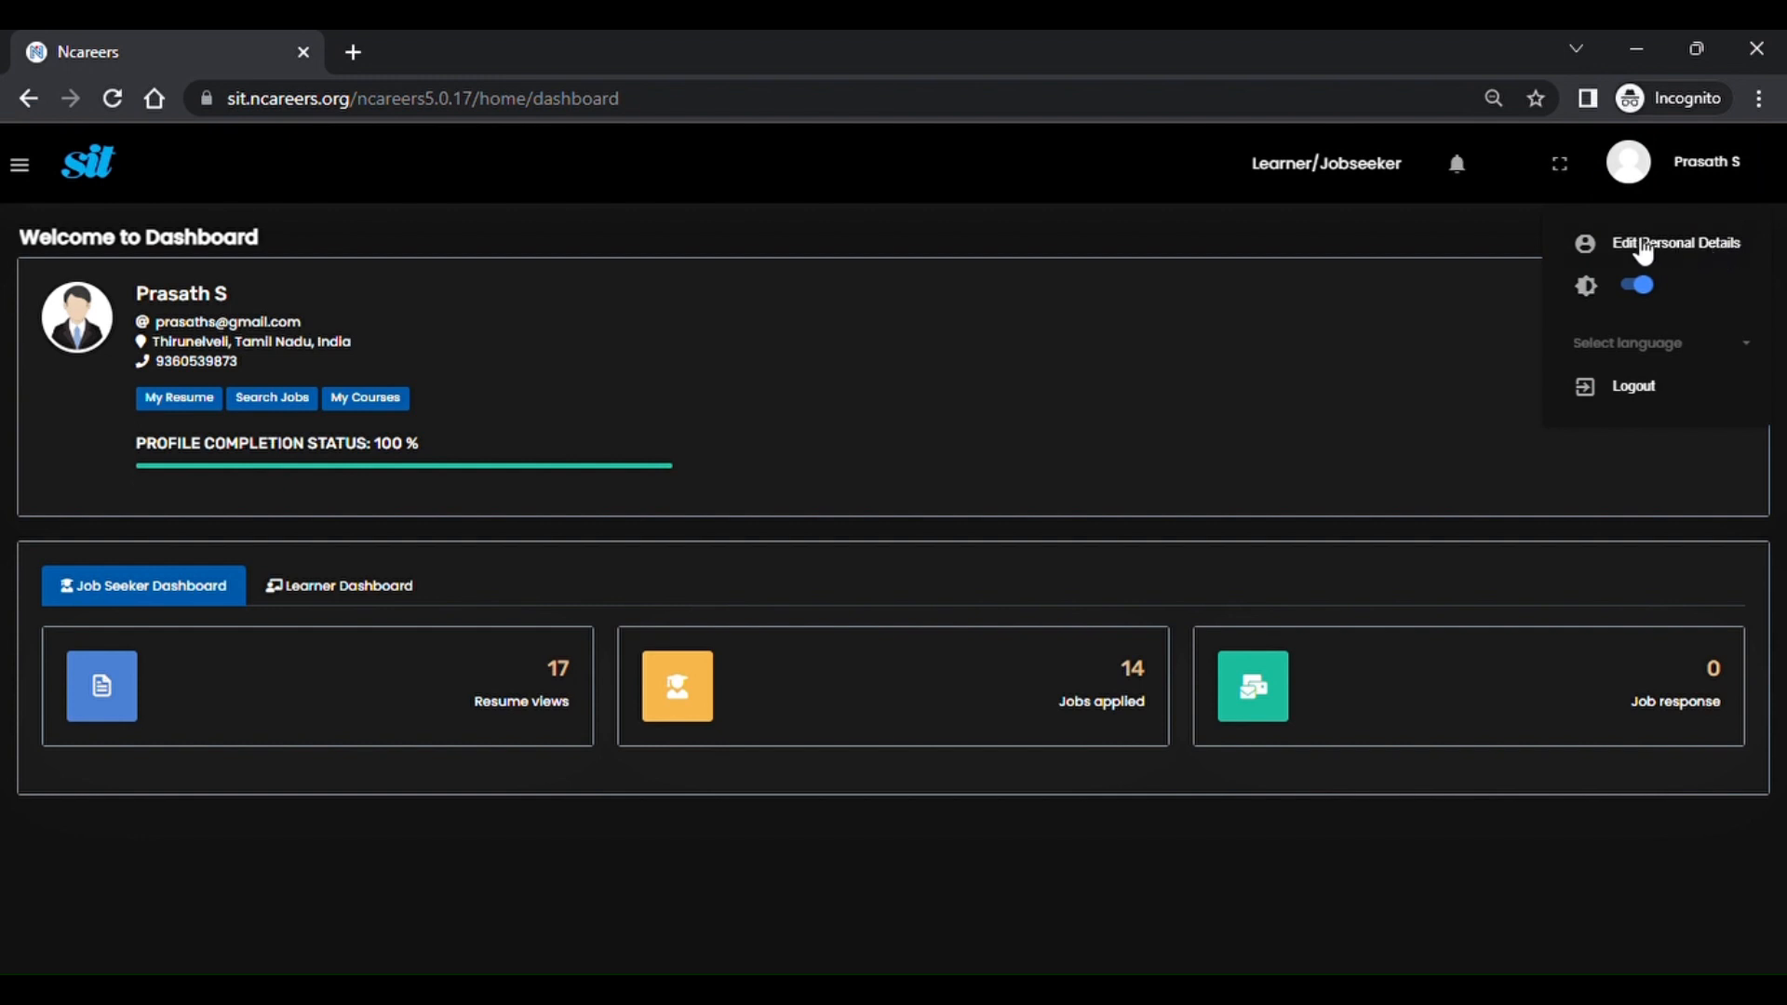
pyautogui.click(1669, 257)
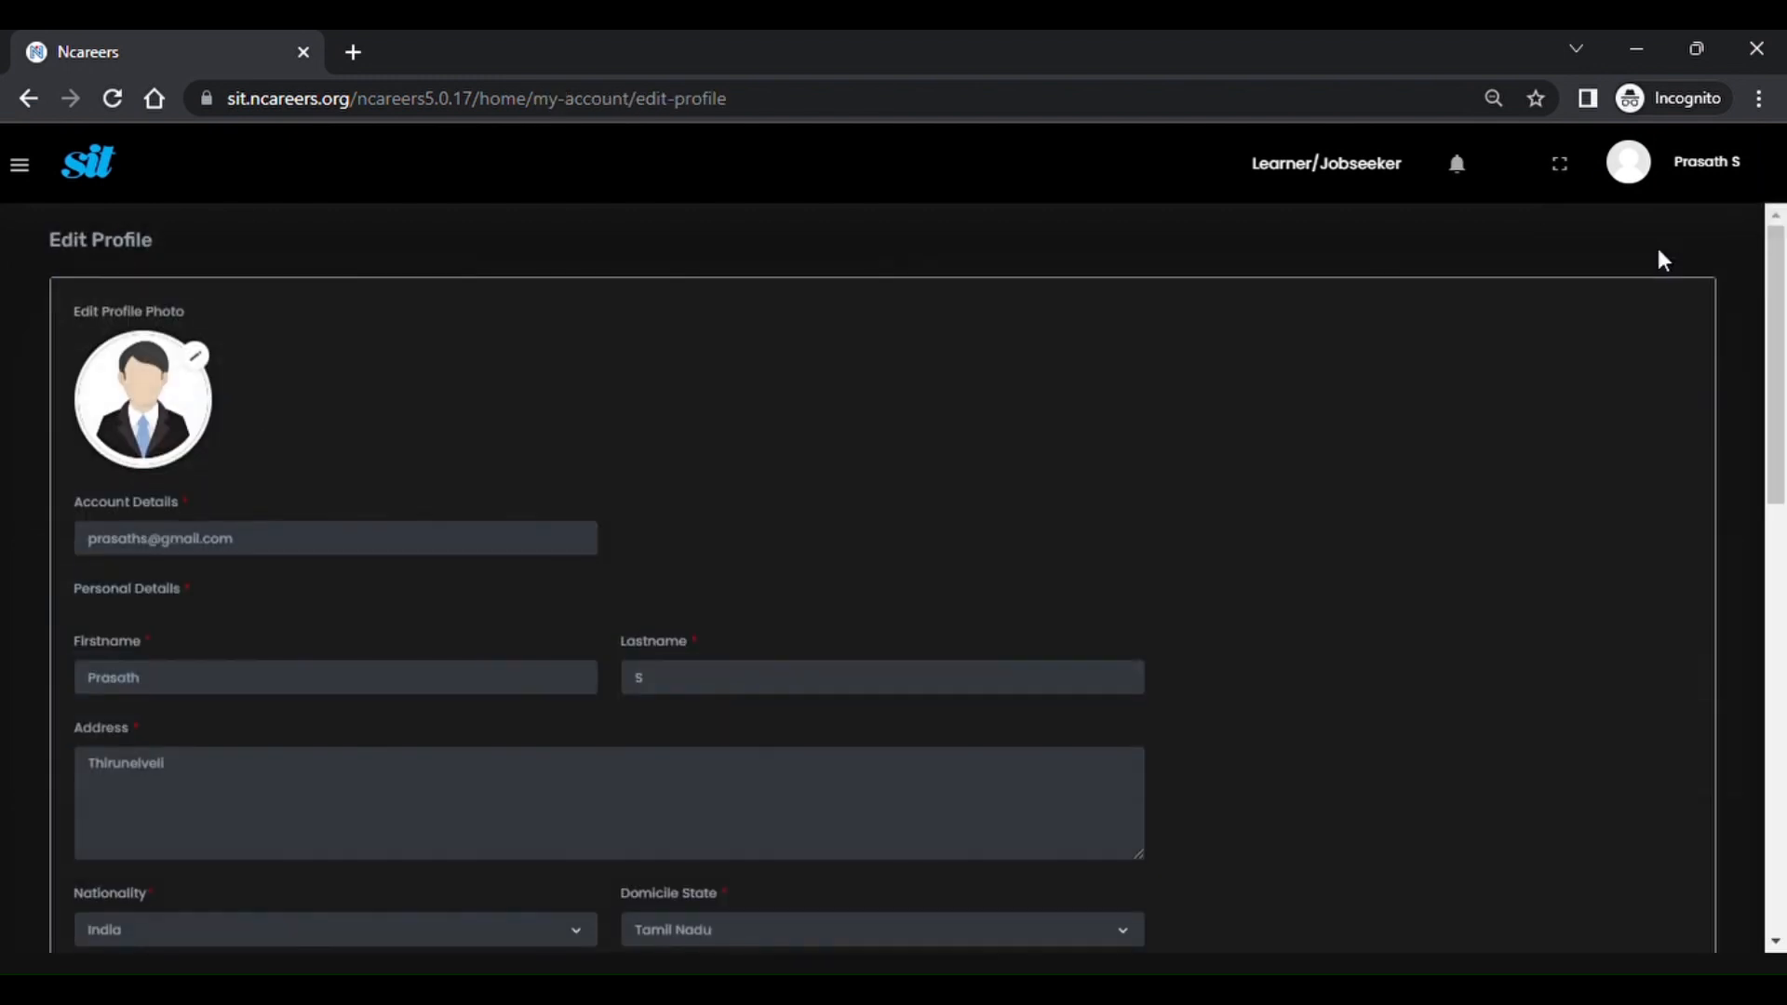
pyautogui.scroll(-2, 874, 530)
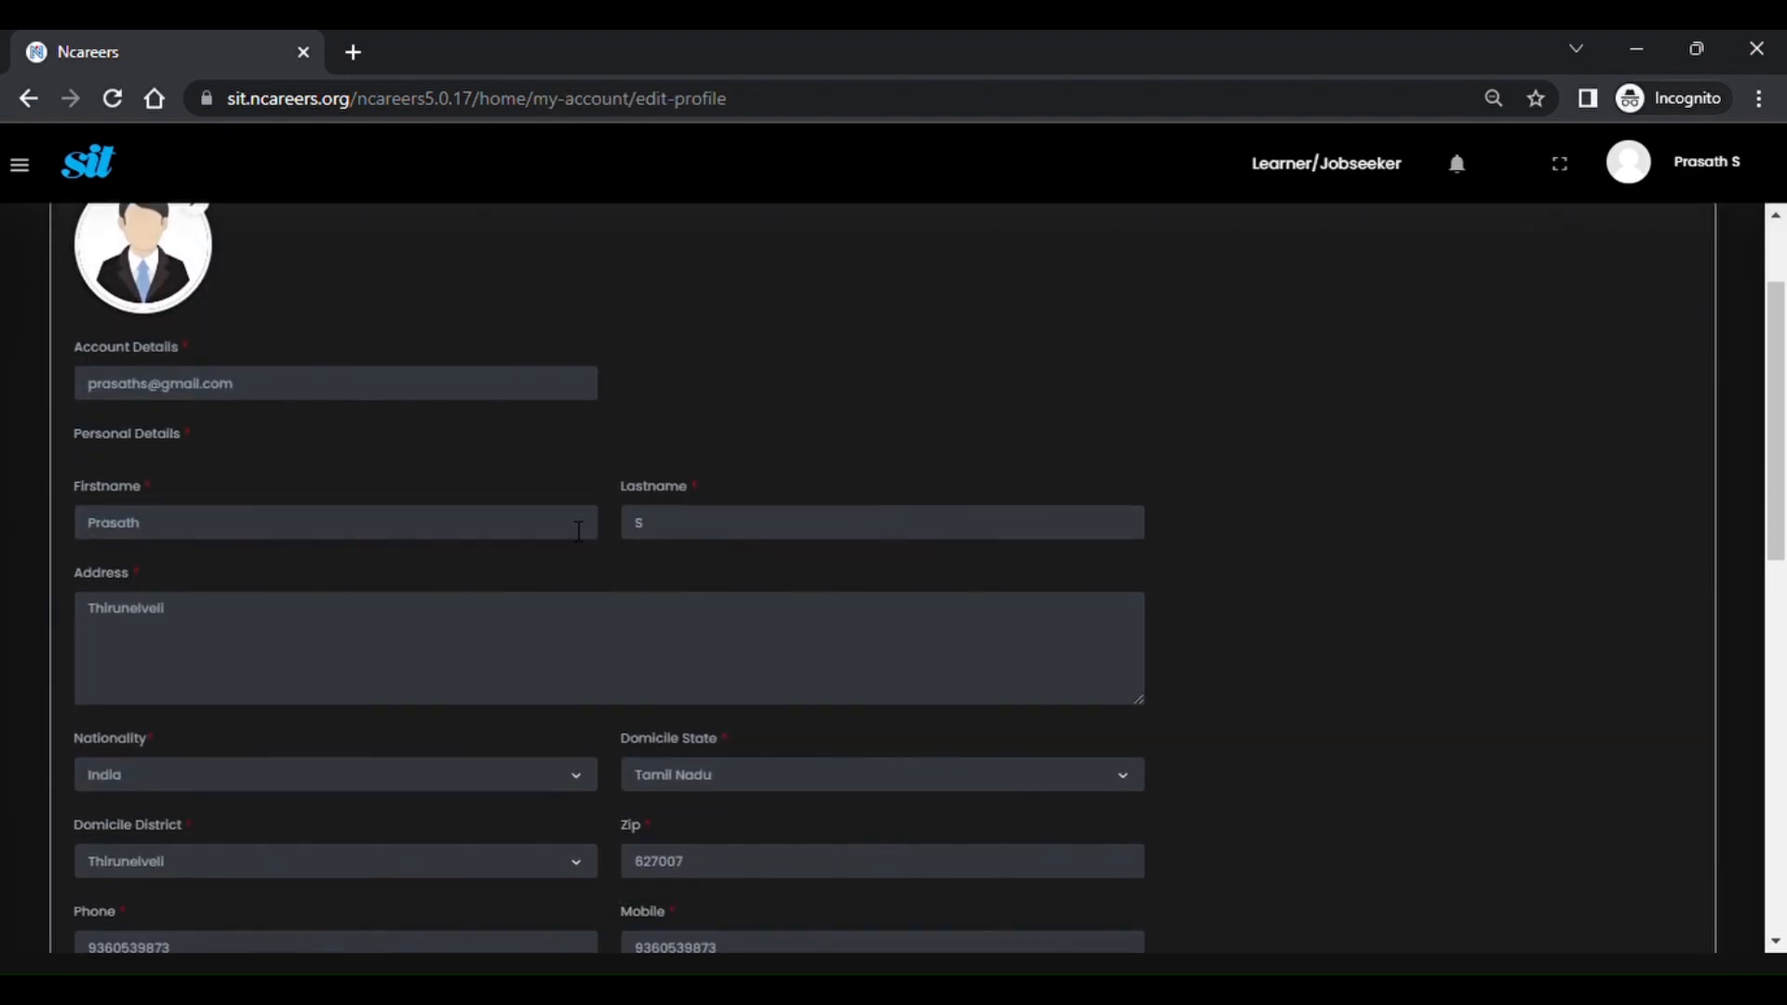
pyautogui.scroll(-2, 409, 421)
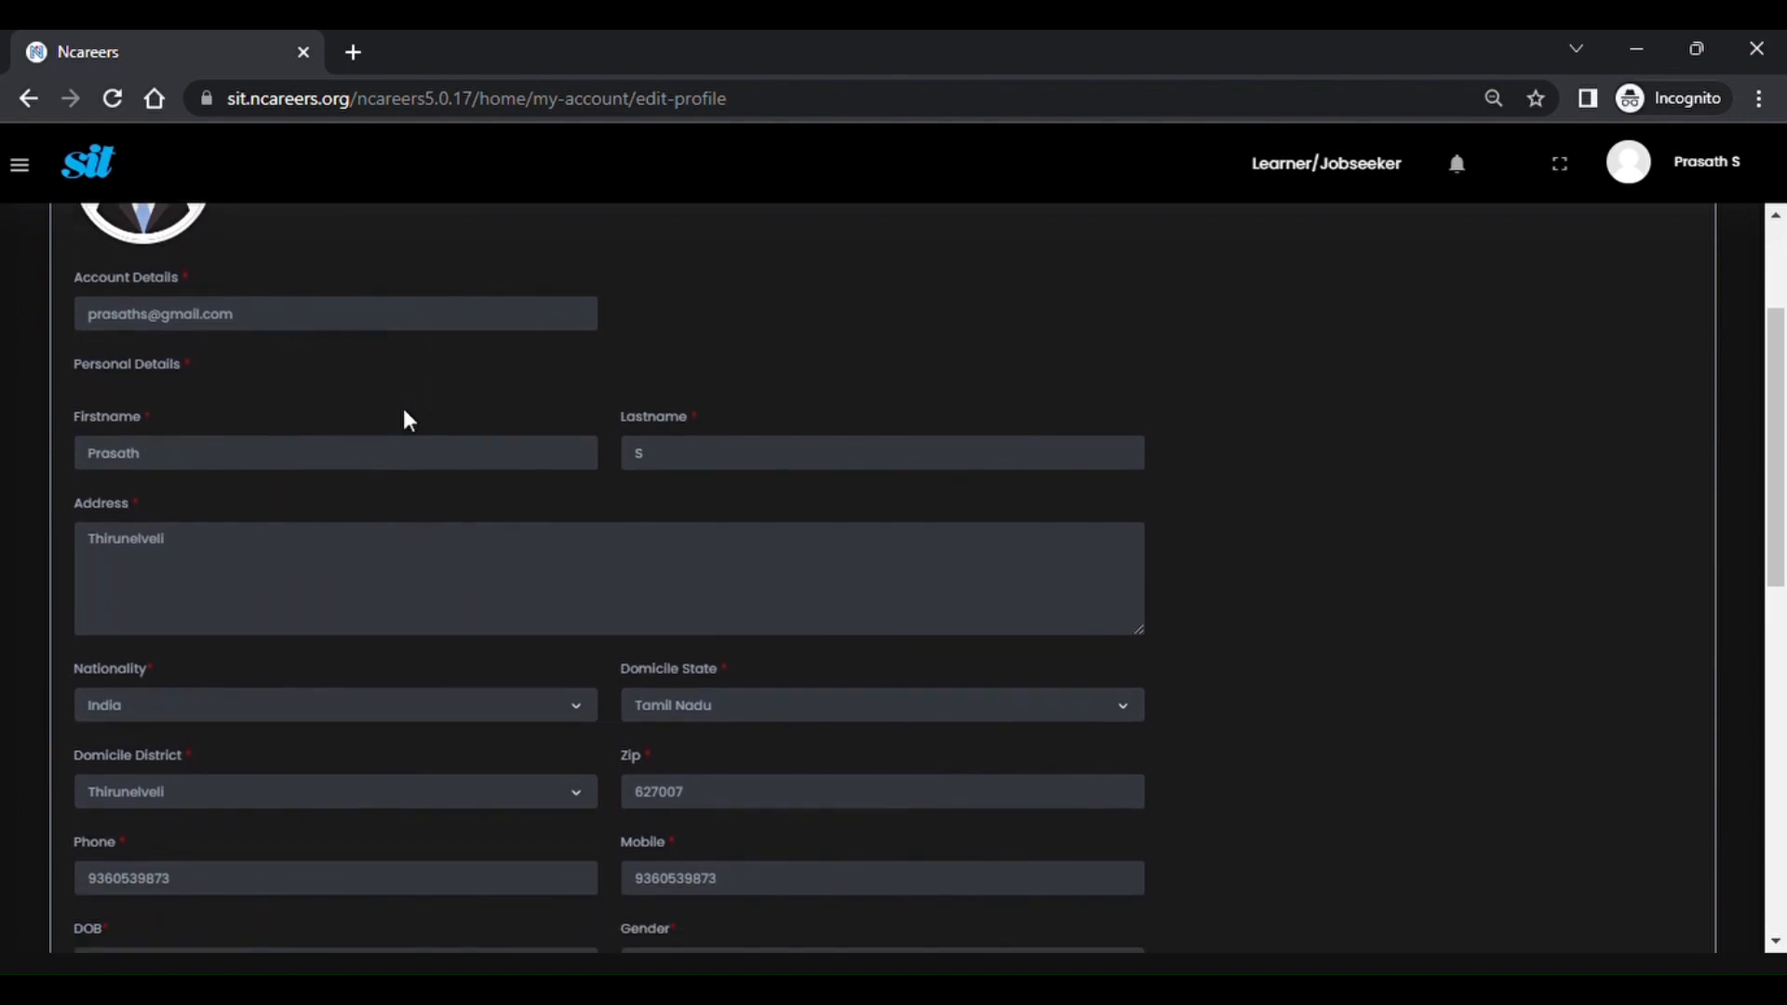
pyautogui.scroll(-3, 416, 420)
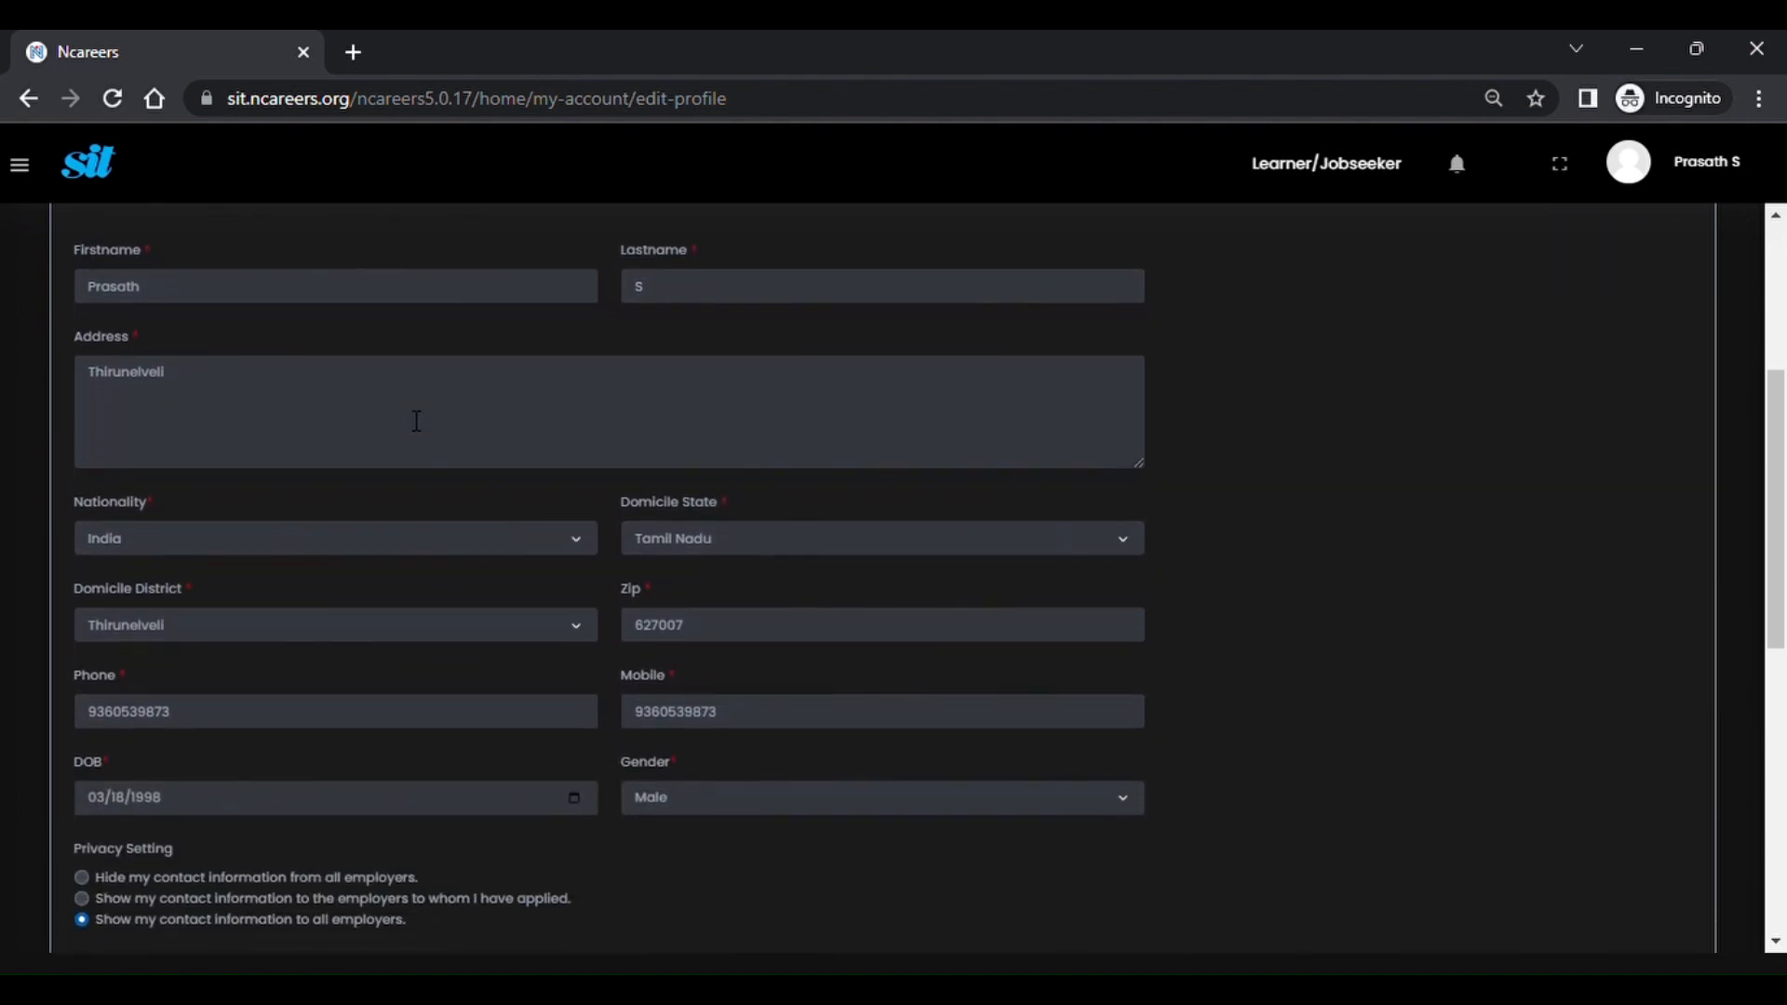
pyautogui.scroll(-2, 416, 420)
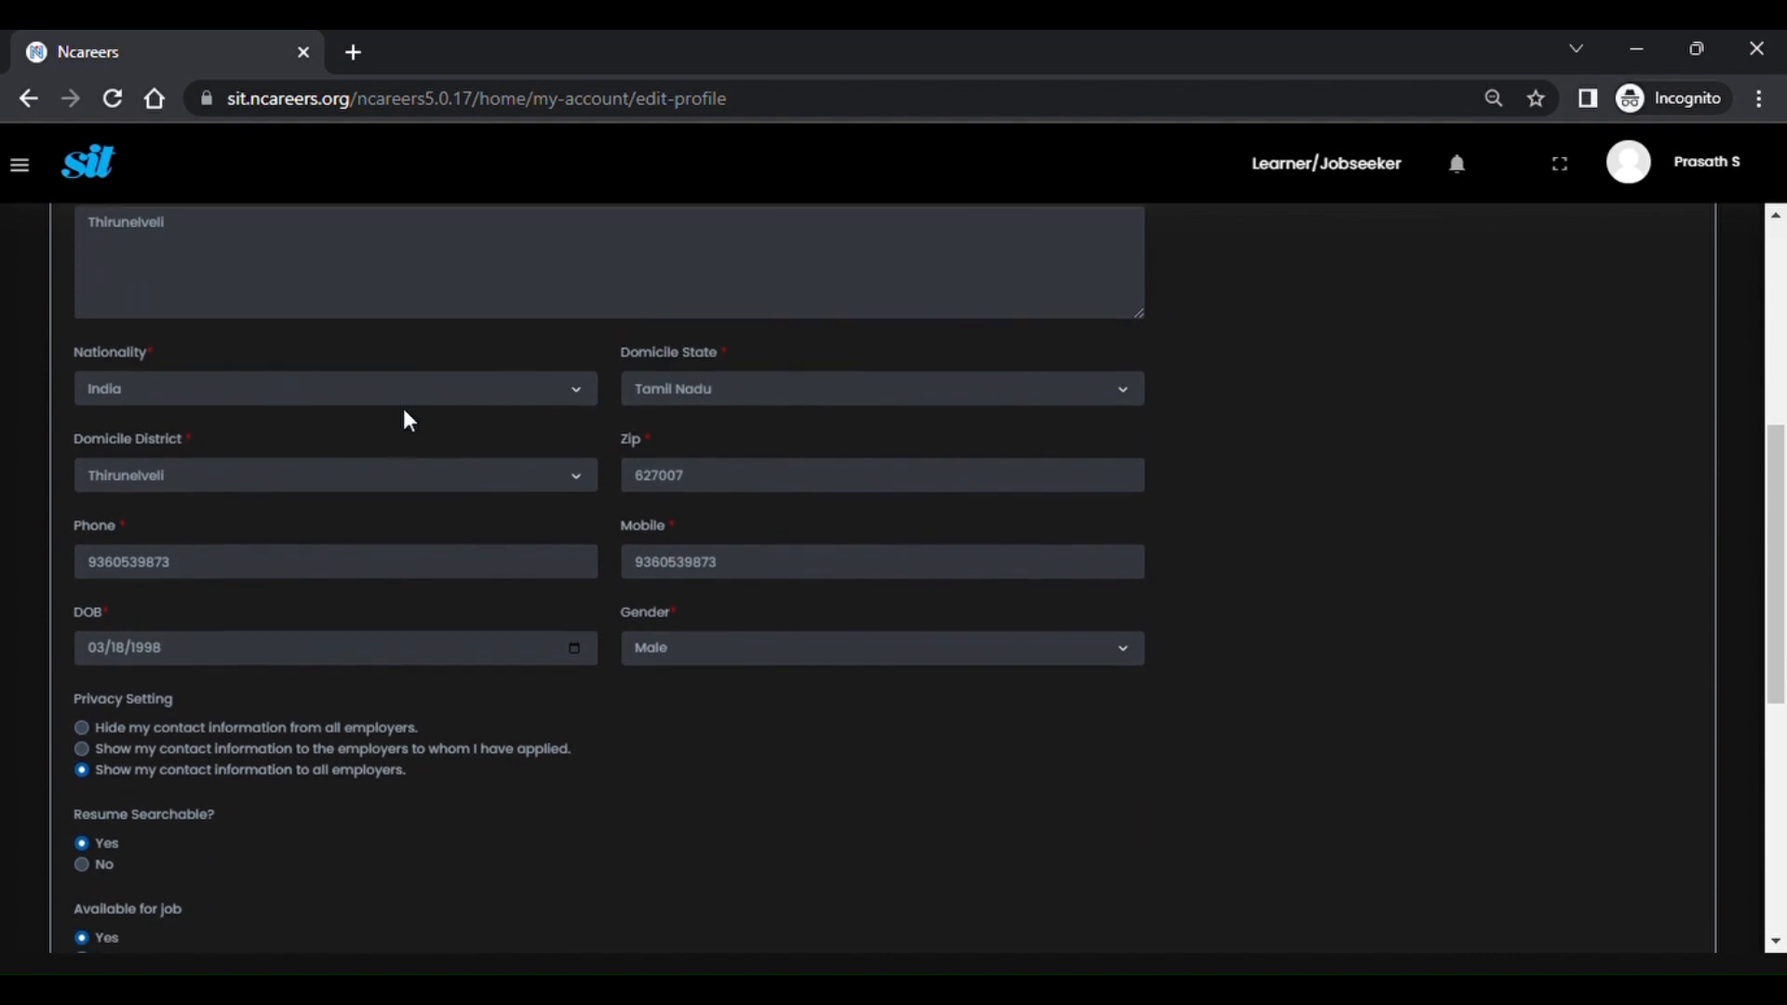
pyautogui.scroll(-2, 404, 418)
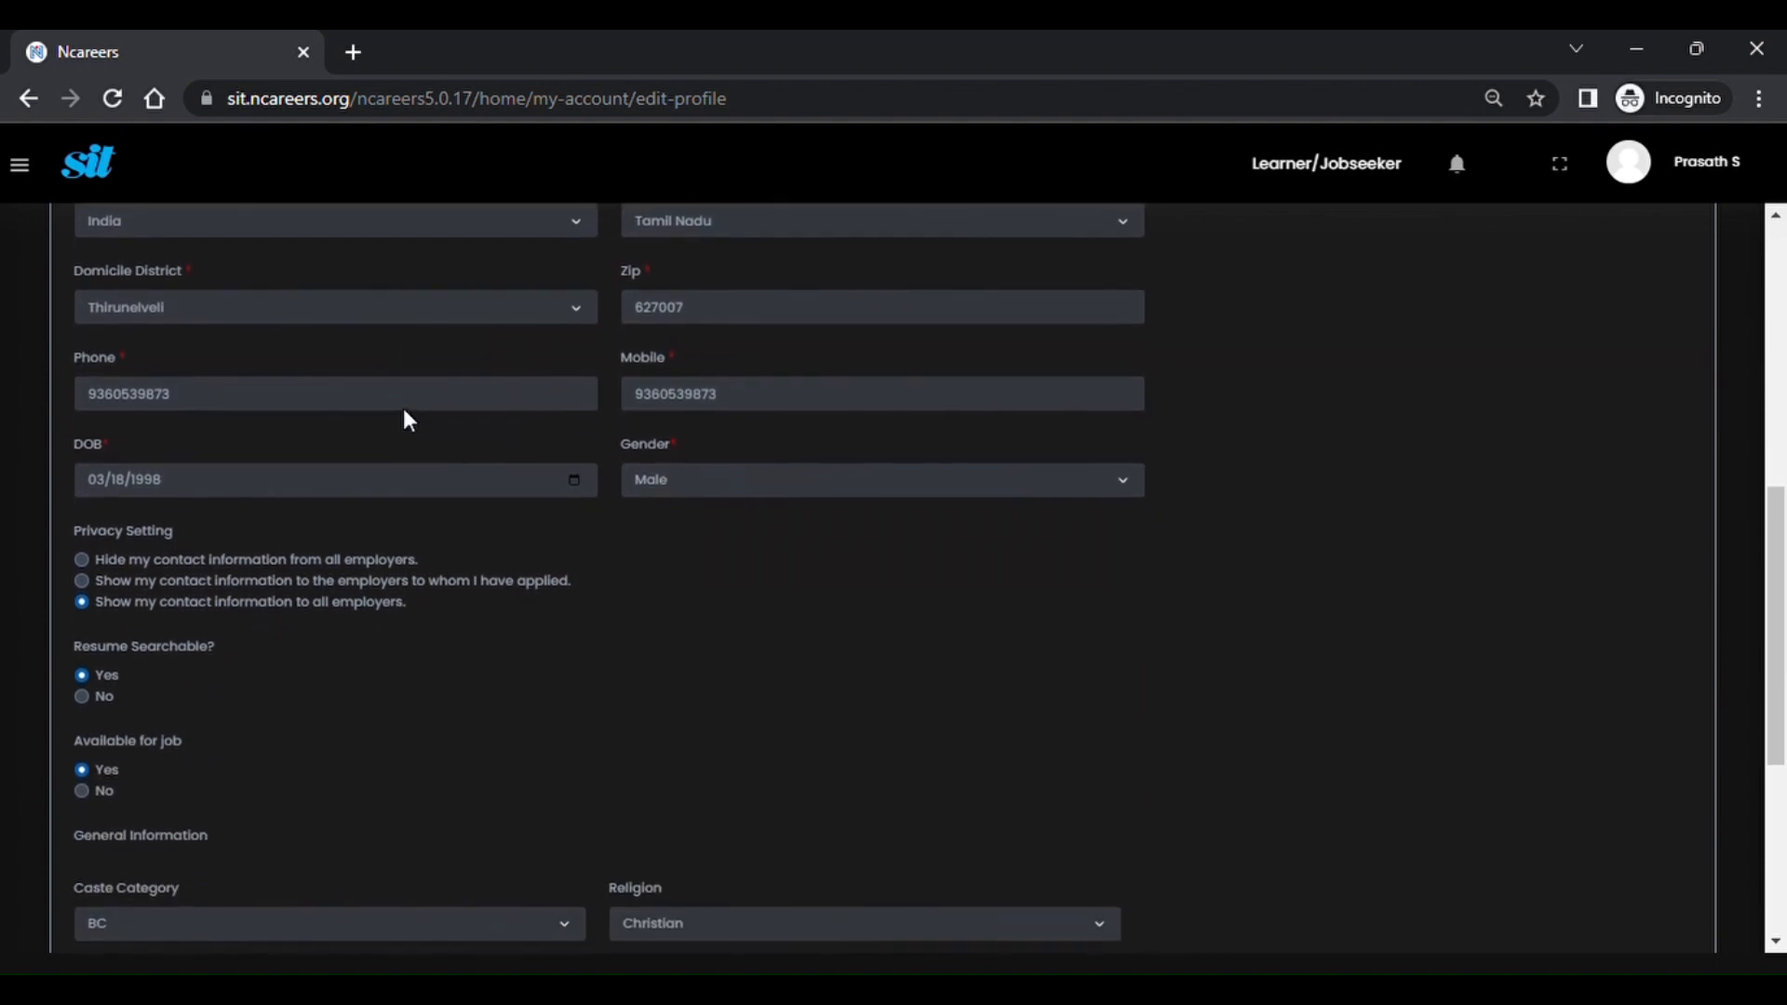
pyautogui.scroll(-2, 404, 410)
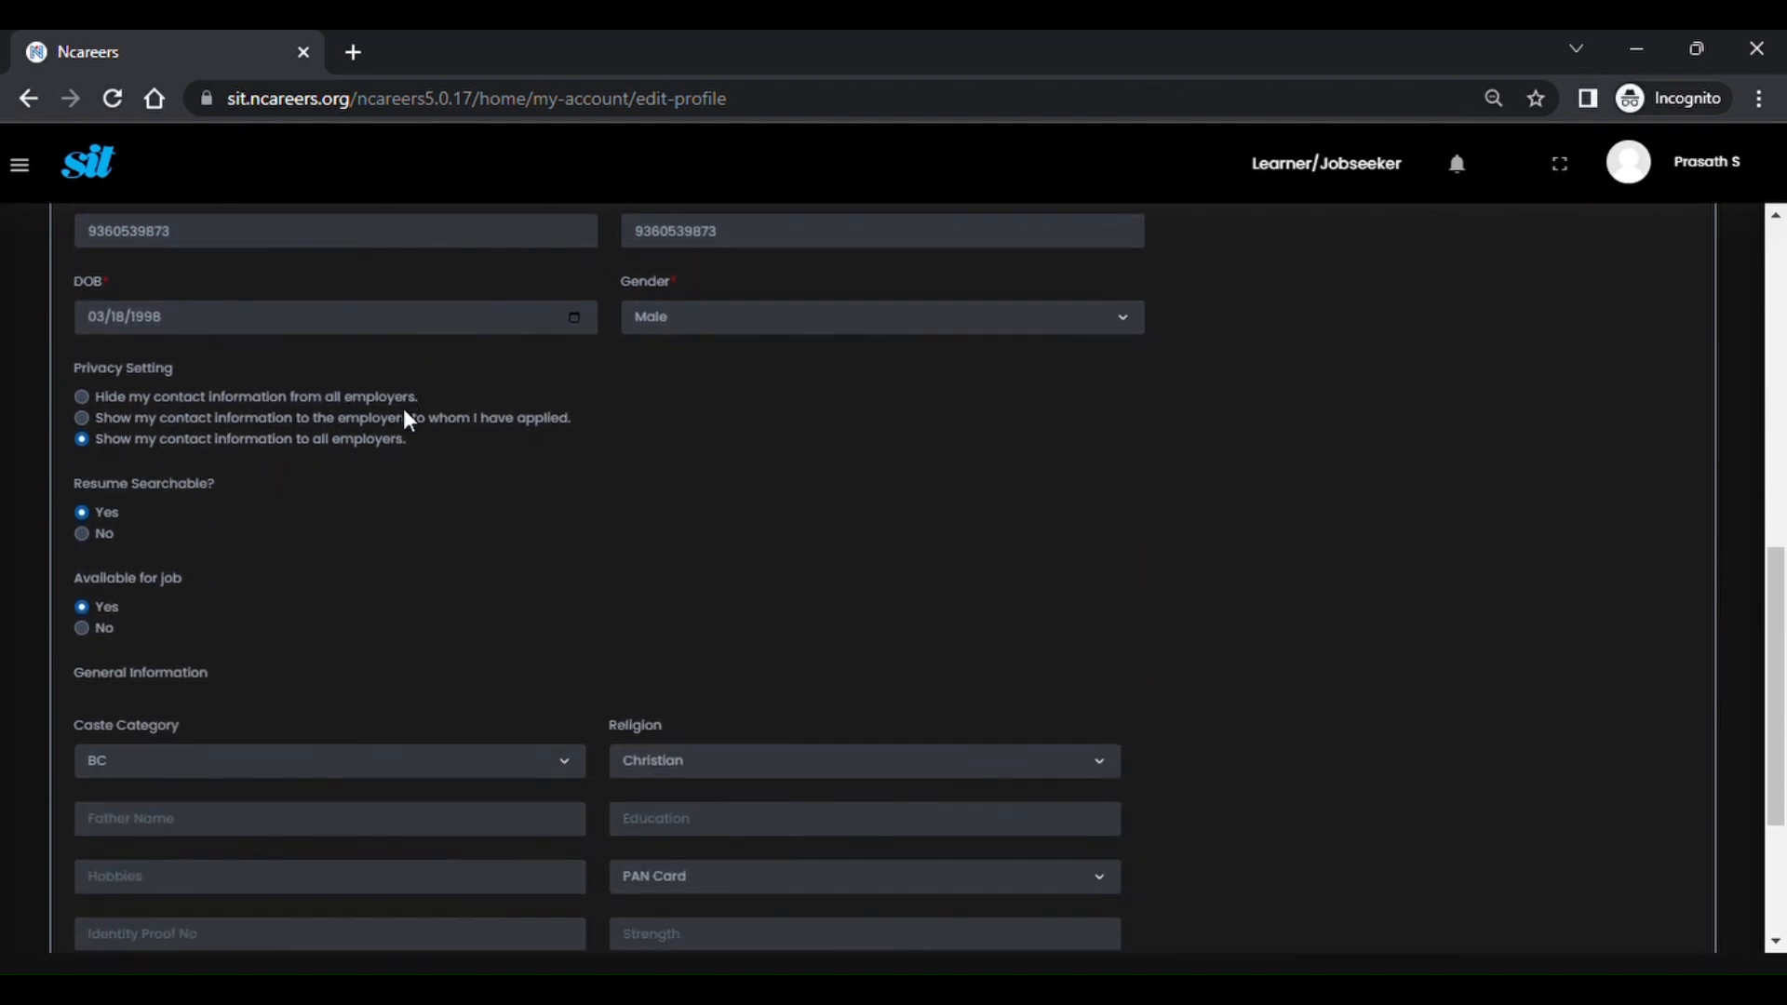
pyautogui.scroll(-2, 407, 421)
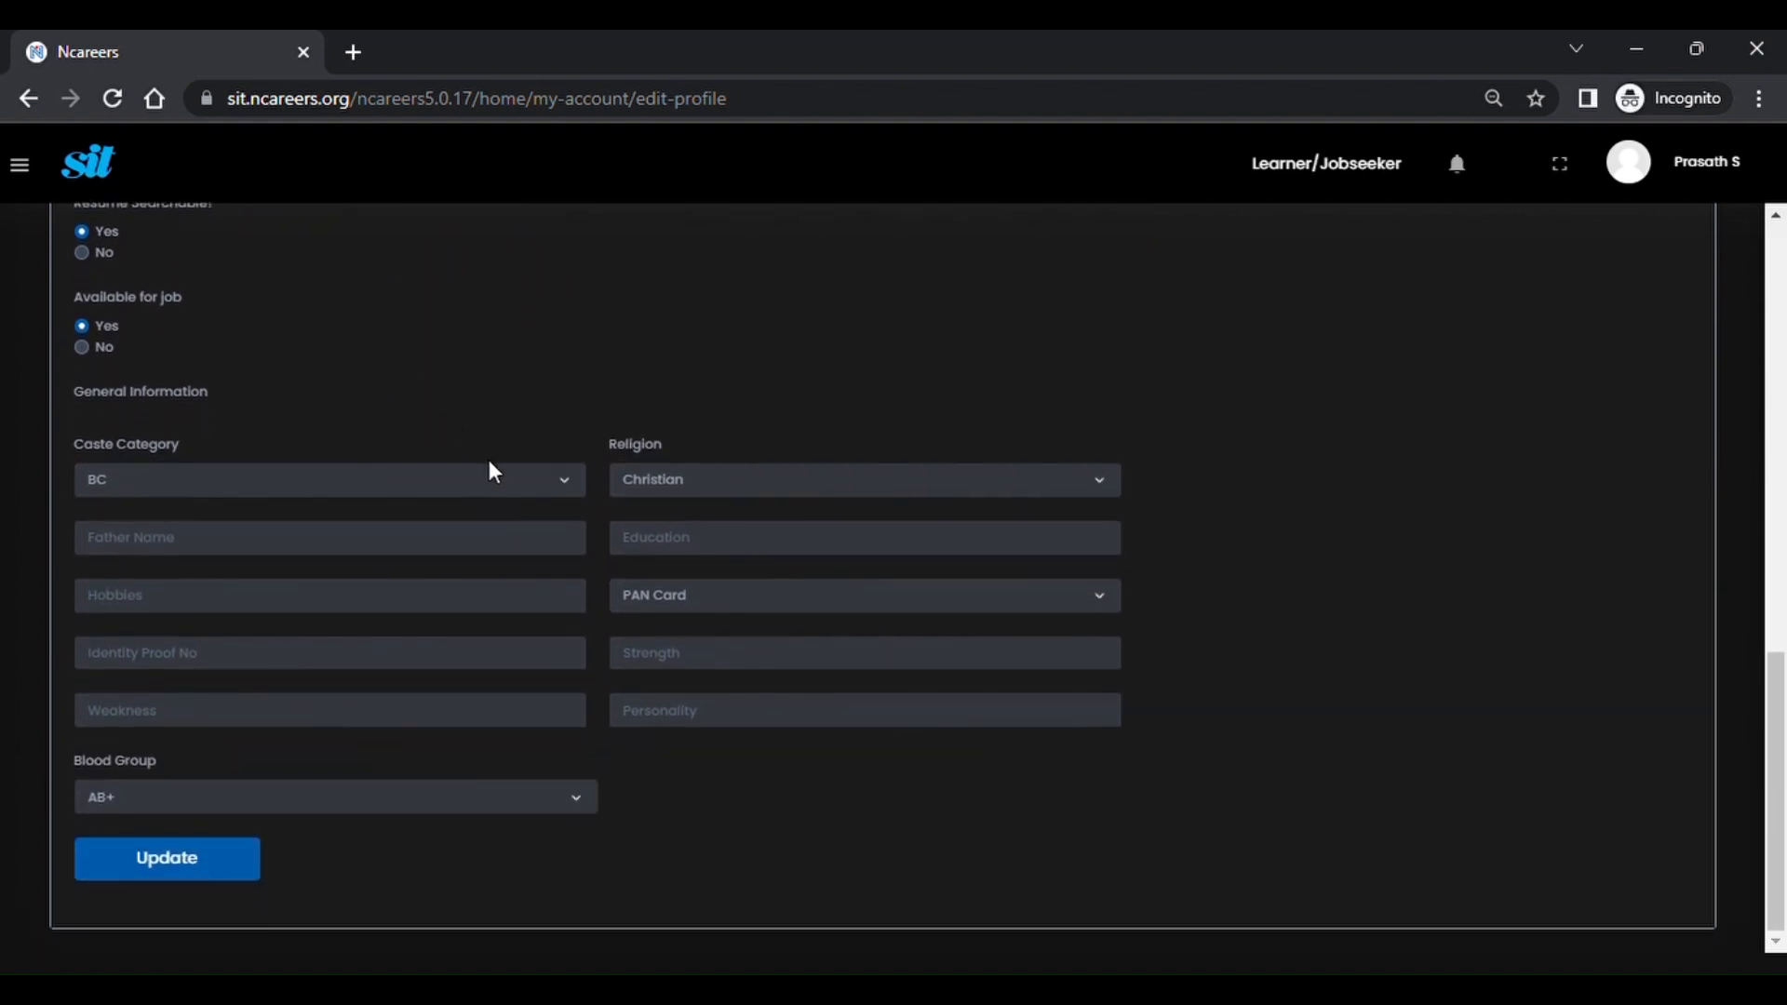
# Enter the father's name, education BE, hobby Volleyball and the Aadhar identity number.
pyautogui.click(421, 542)
pyautogui.write('Seenivasan')
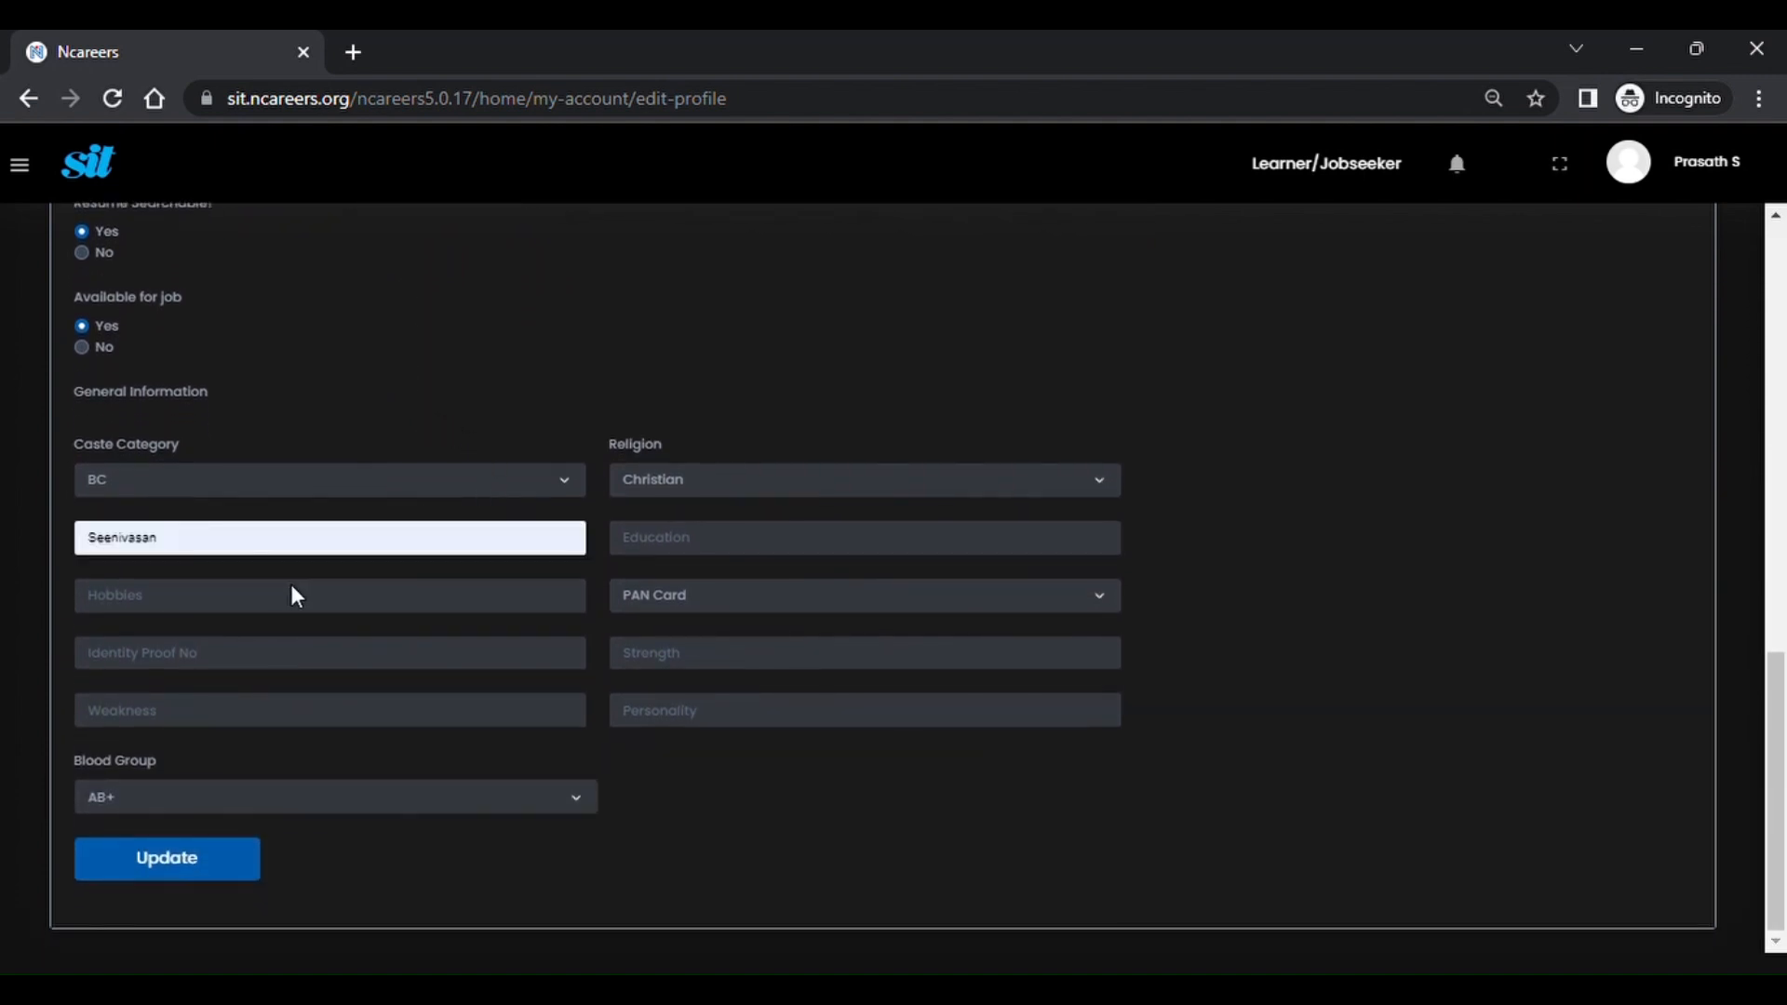
pyautogui.write('BE')
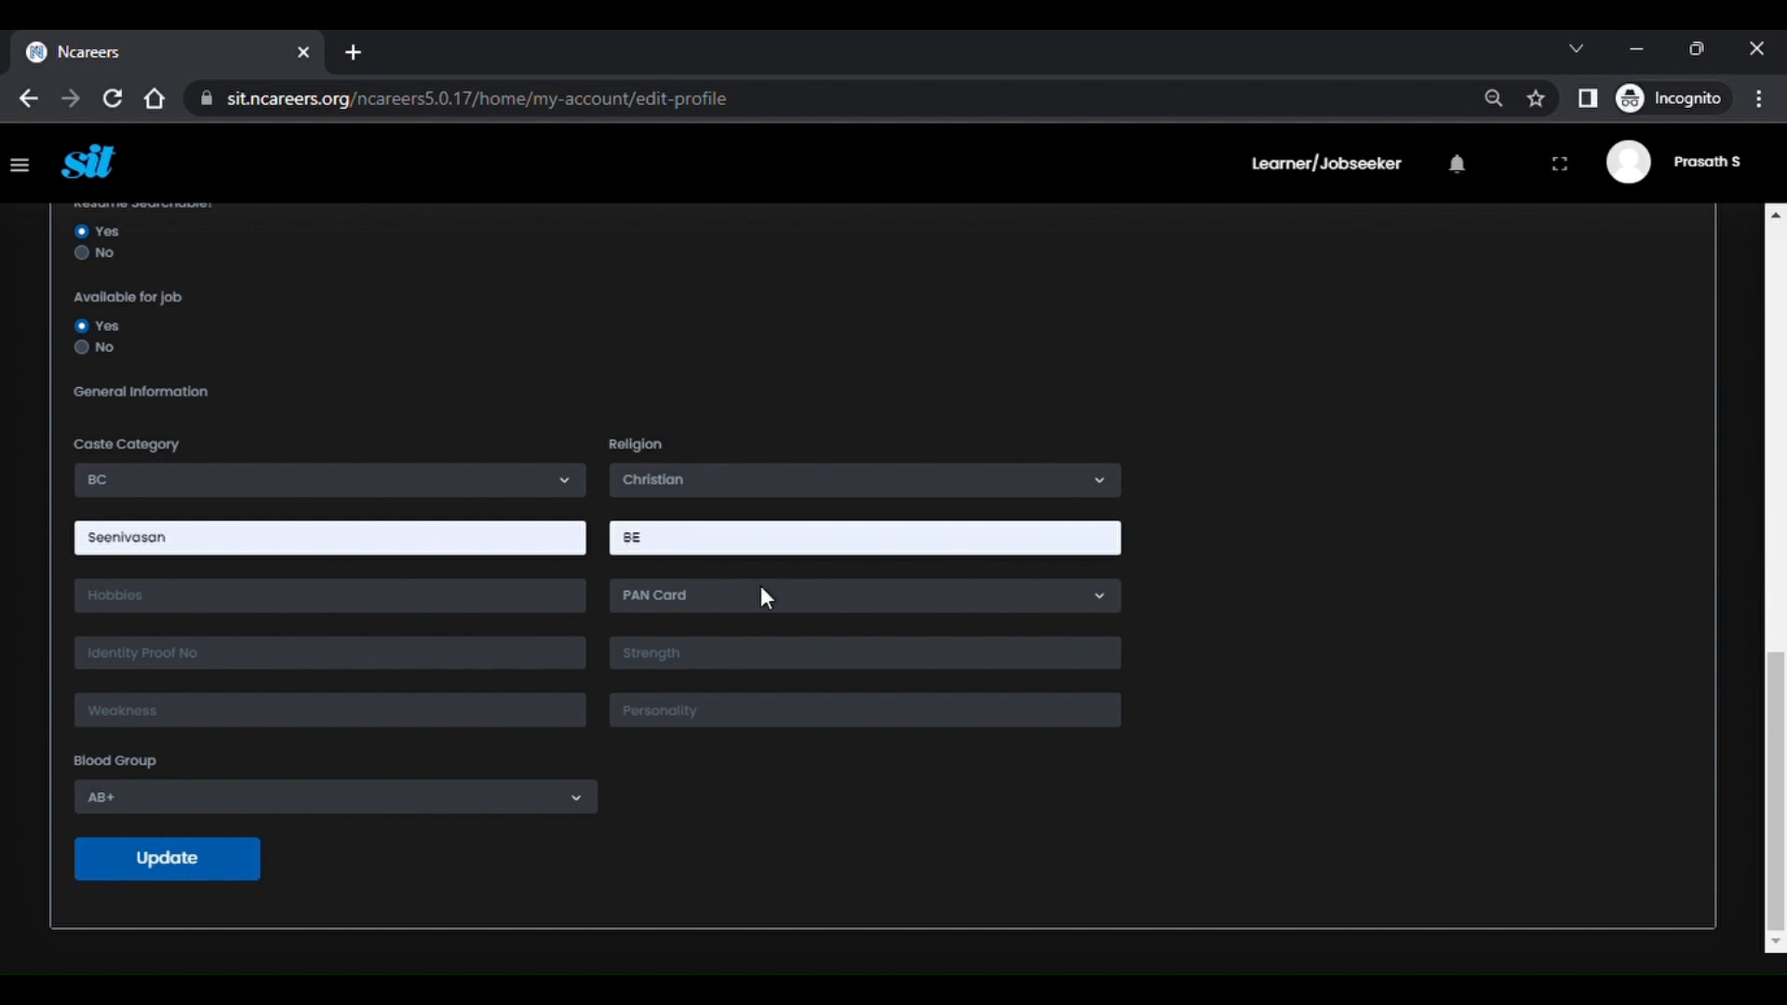
pyautogui.press('Tab')
pyautogui.write('Volleyball')
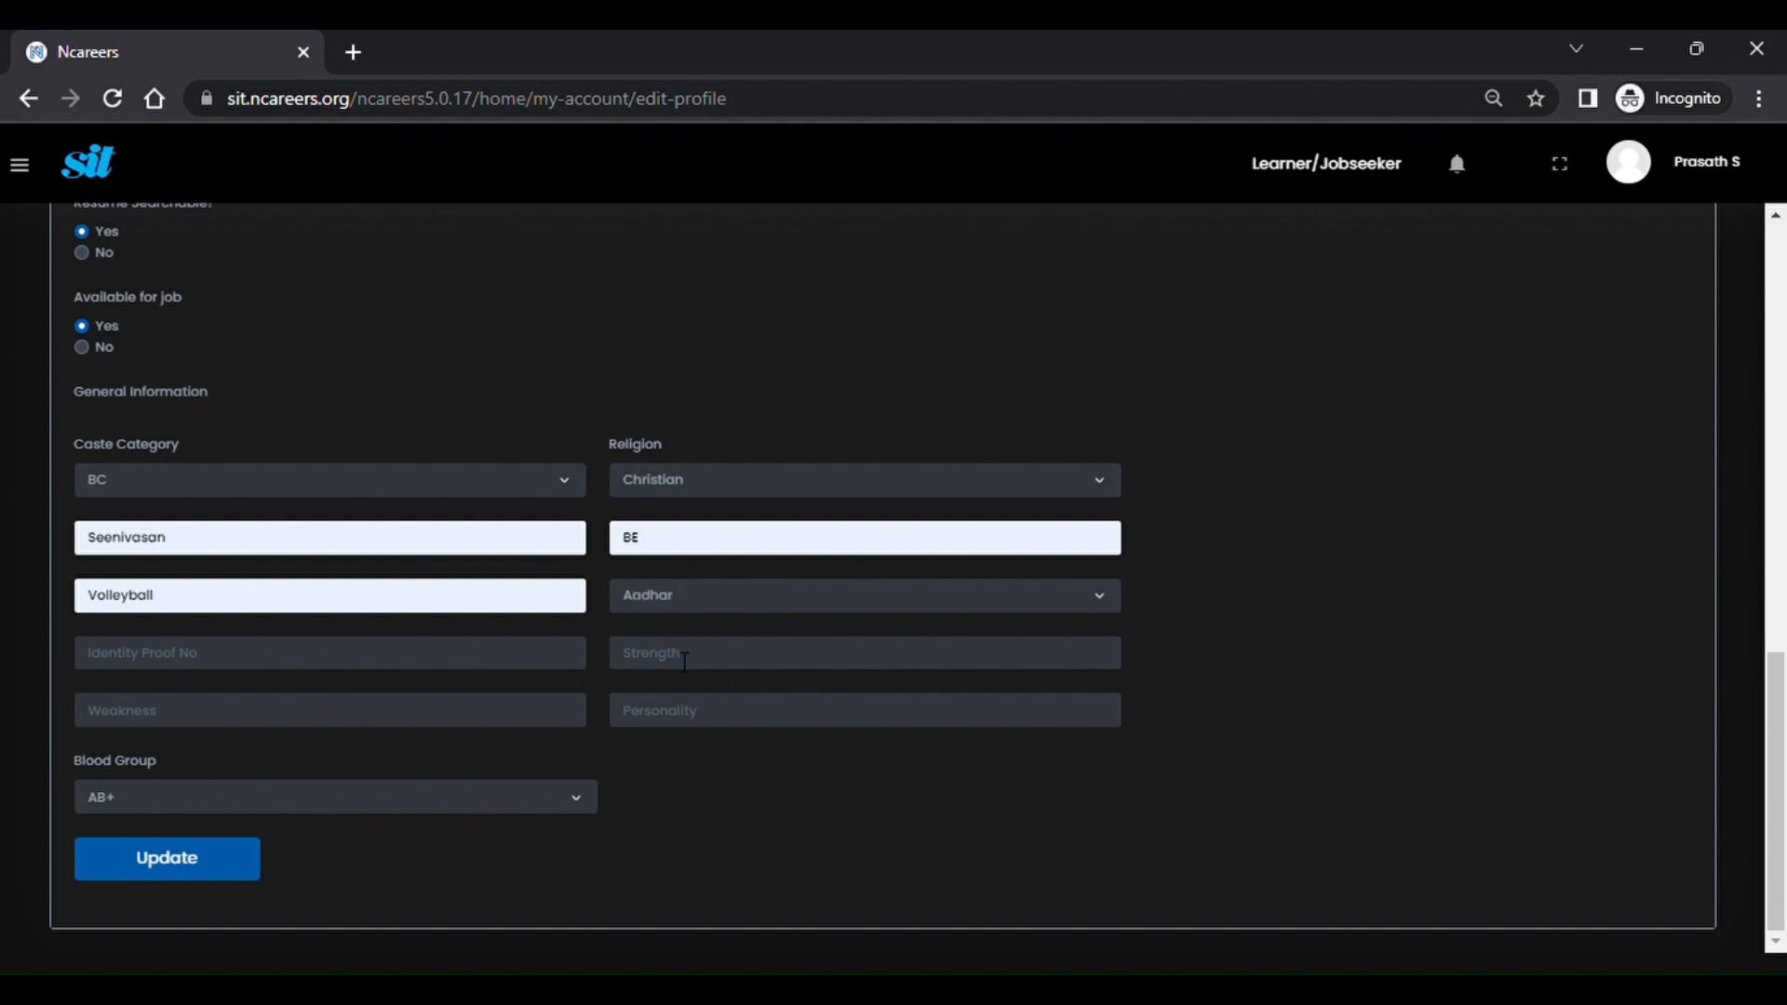
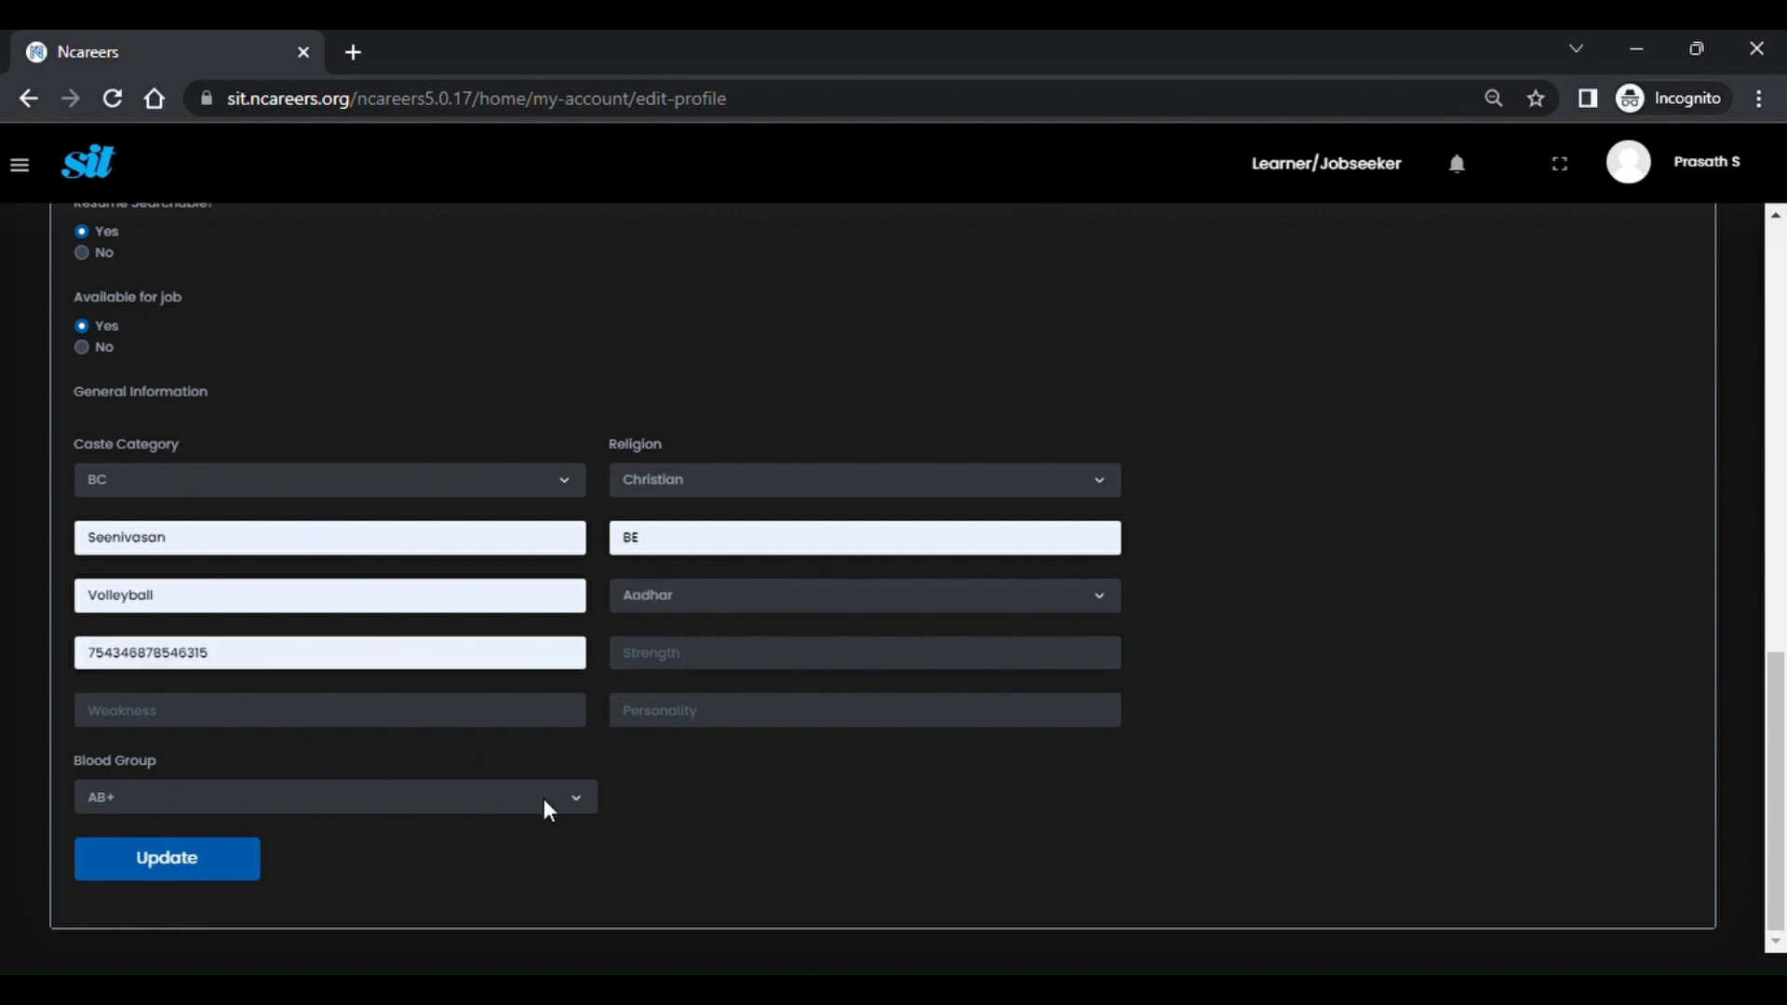
# Set blood group to O+ and save the profile, dismissing the success message.
pyautogui.click(341, 739)
pyautogui.click(230, 855)
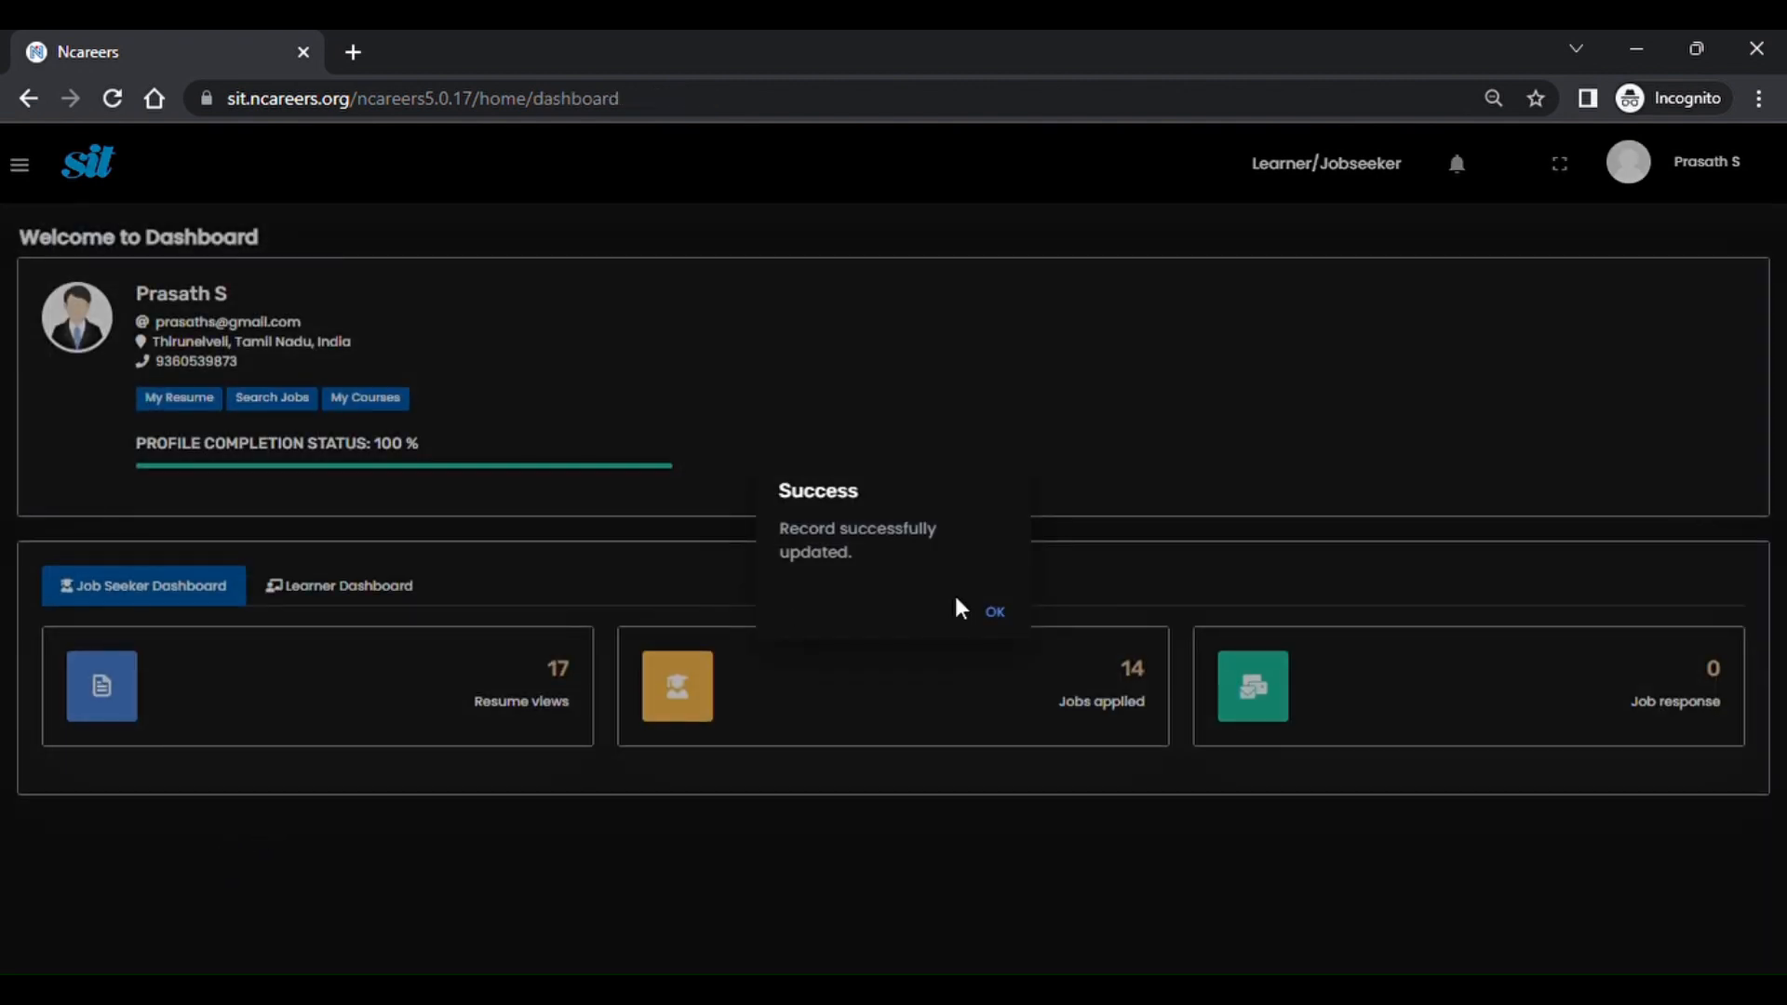
pyautogui.click(999, 612)
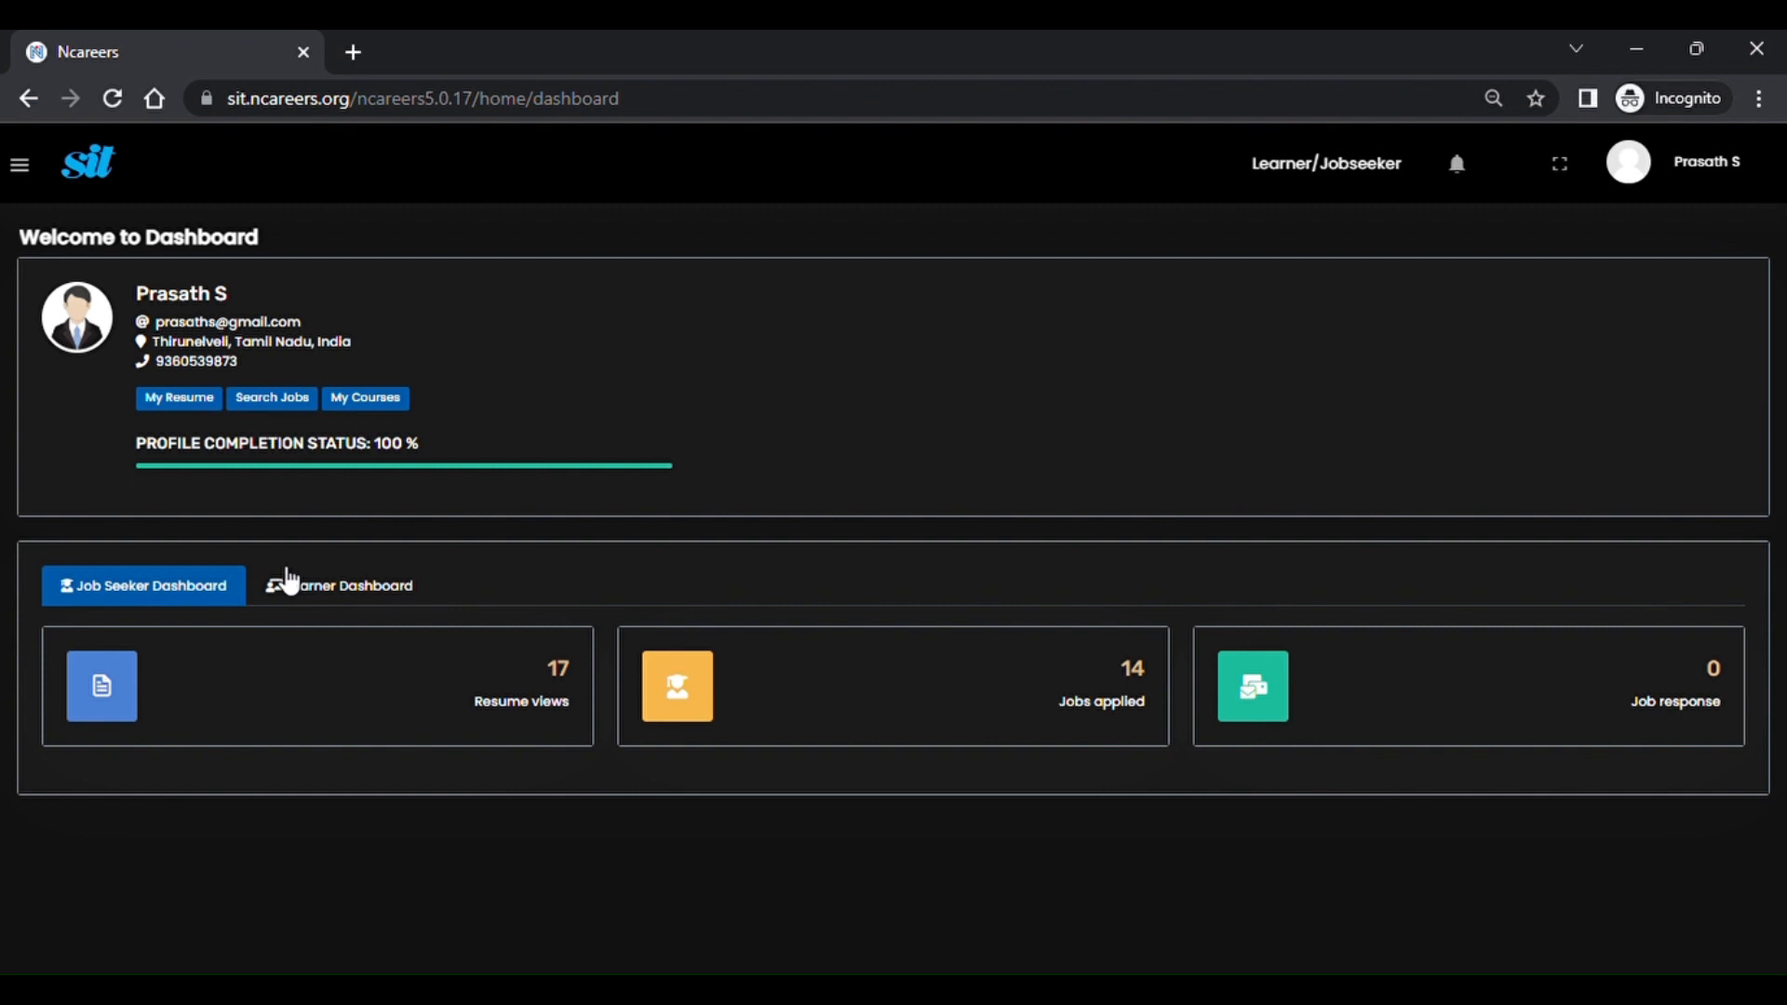
# View My Resume, then return to the dashboard through the side navigation.
pyautogui.click(213, 421)
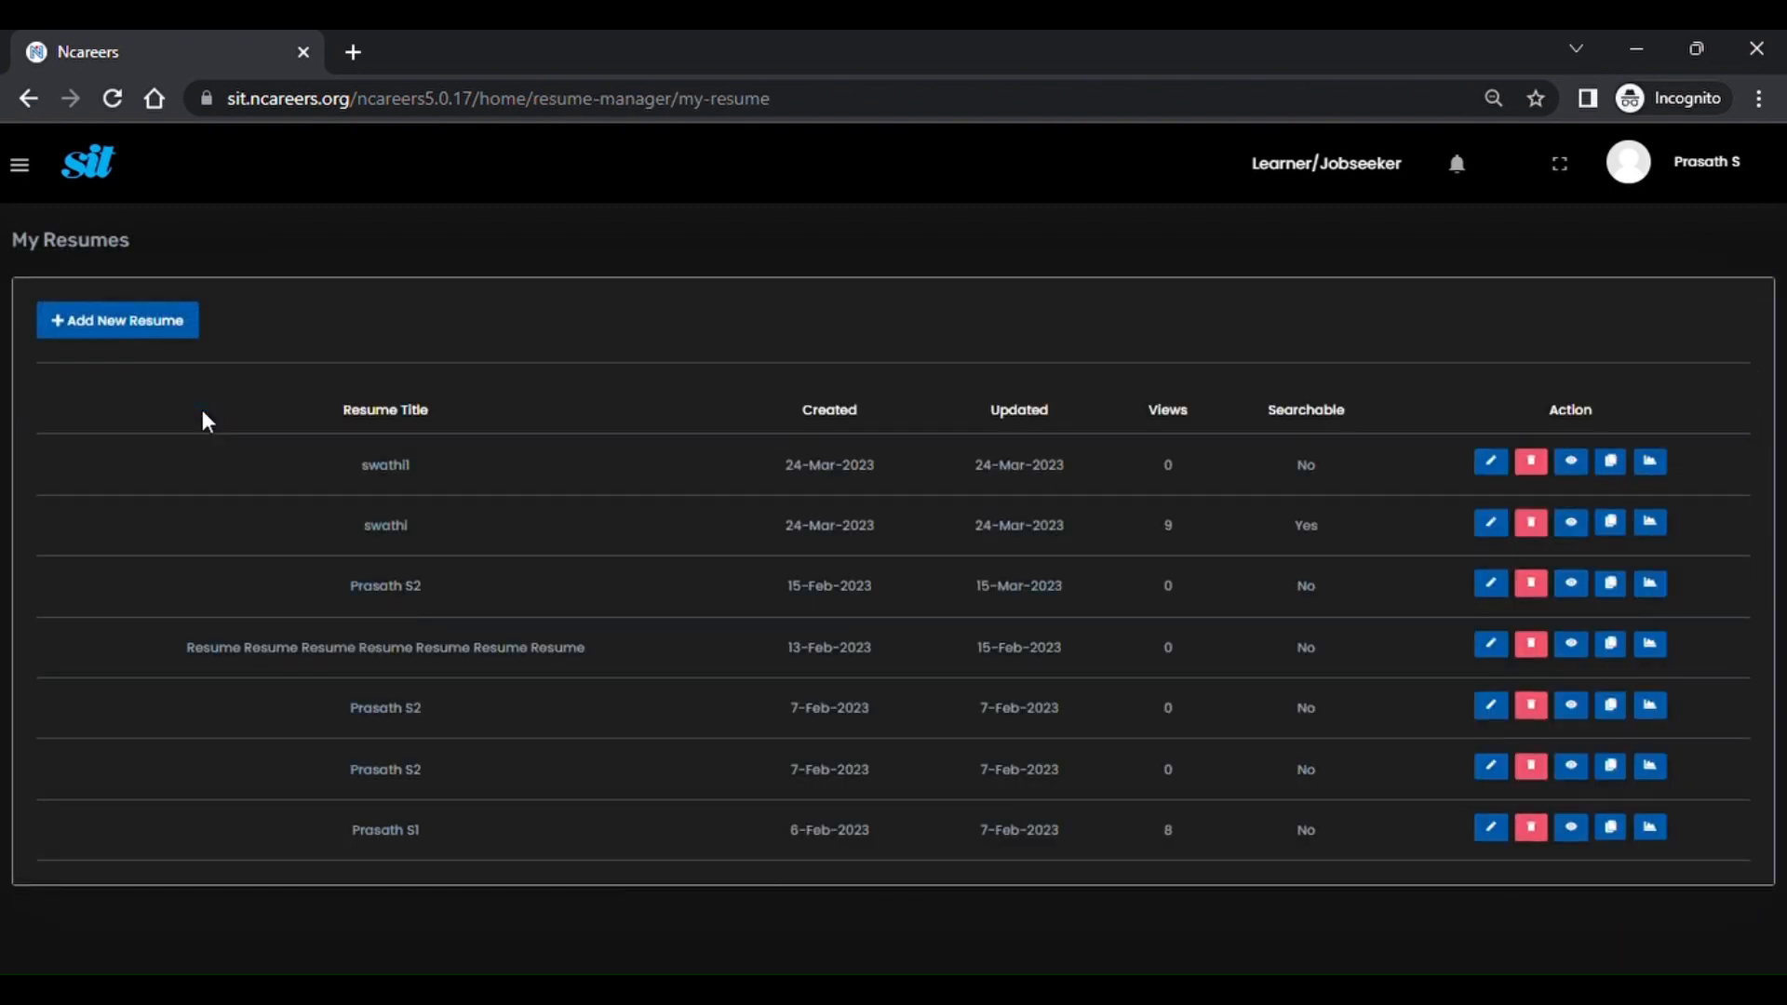
pyautogui.click(37, 179)
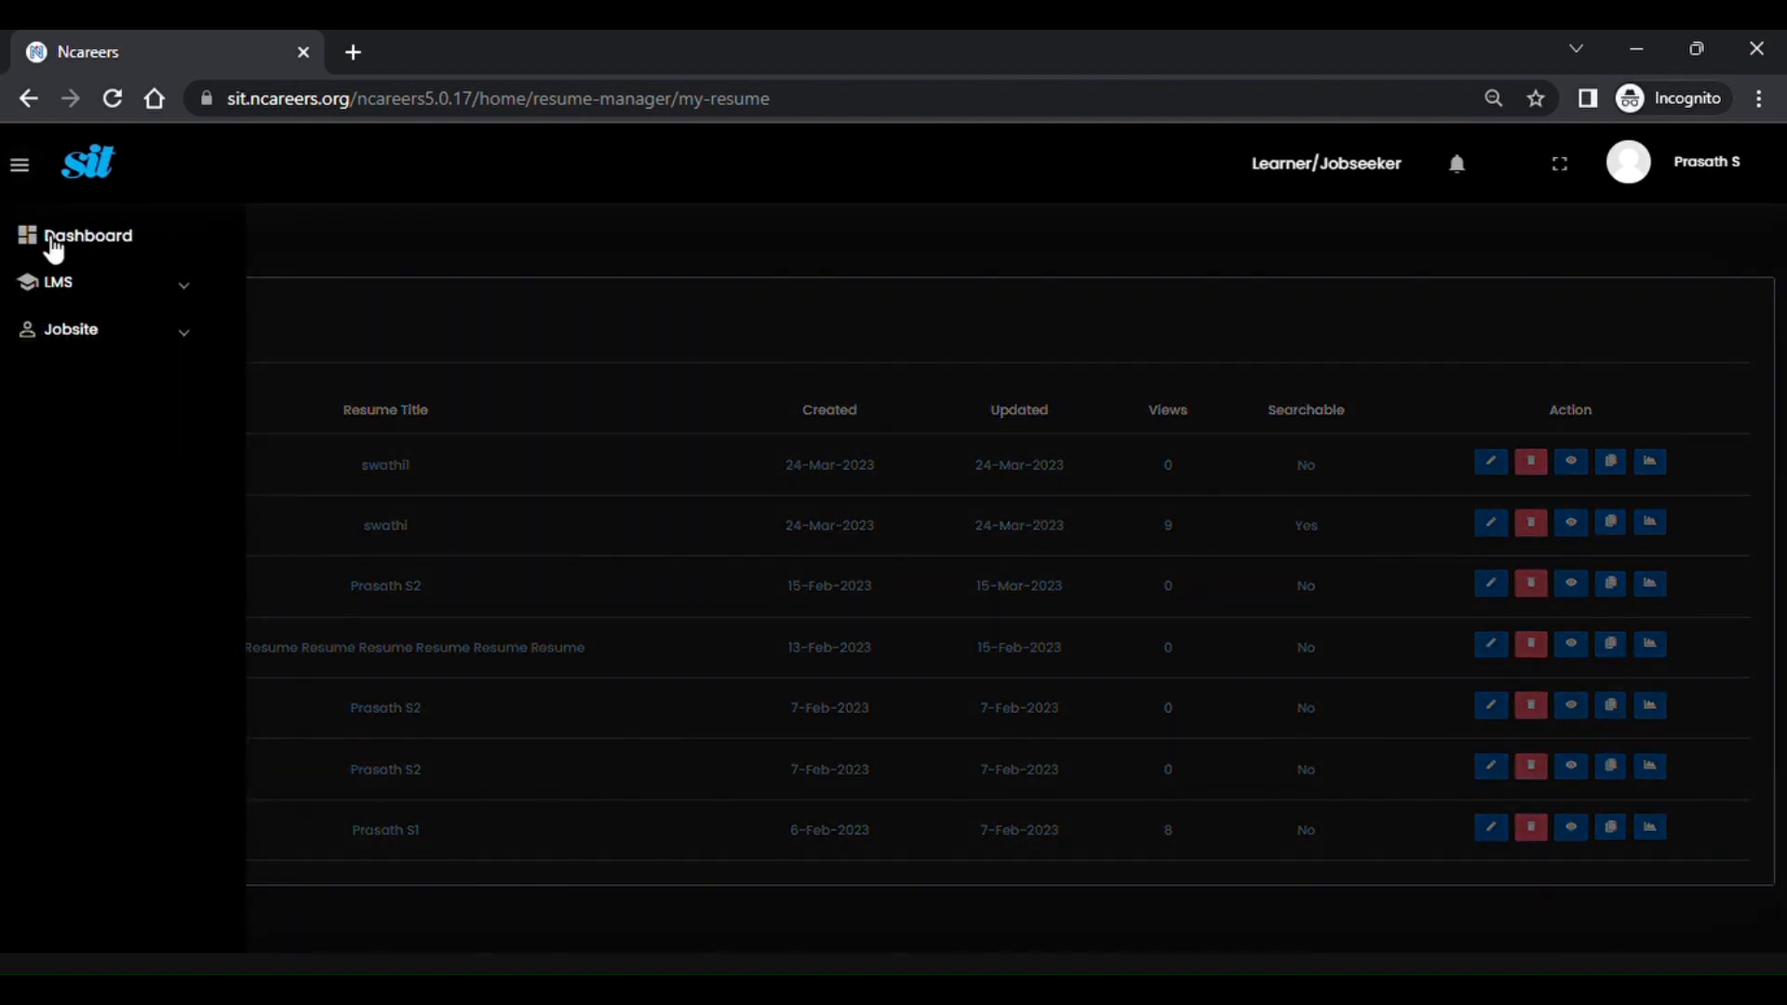
pyautogui.click(56, 237)
# Go to Jobsite > Resume Manager > Resumes from the side navigation.
pyautogui.click(29, 171)
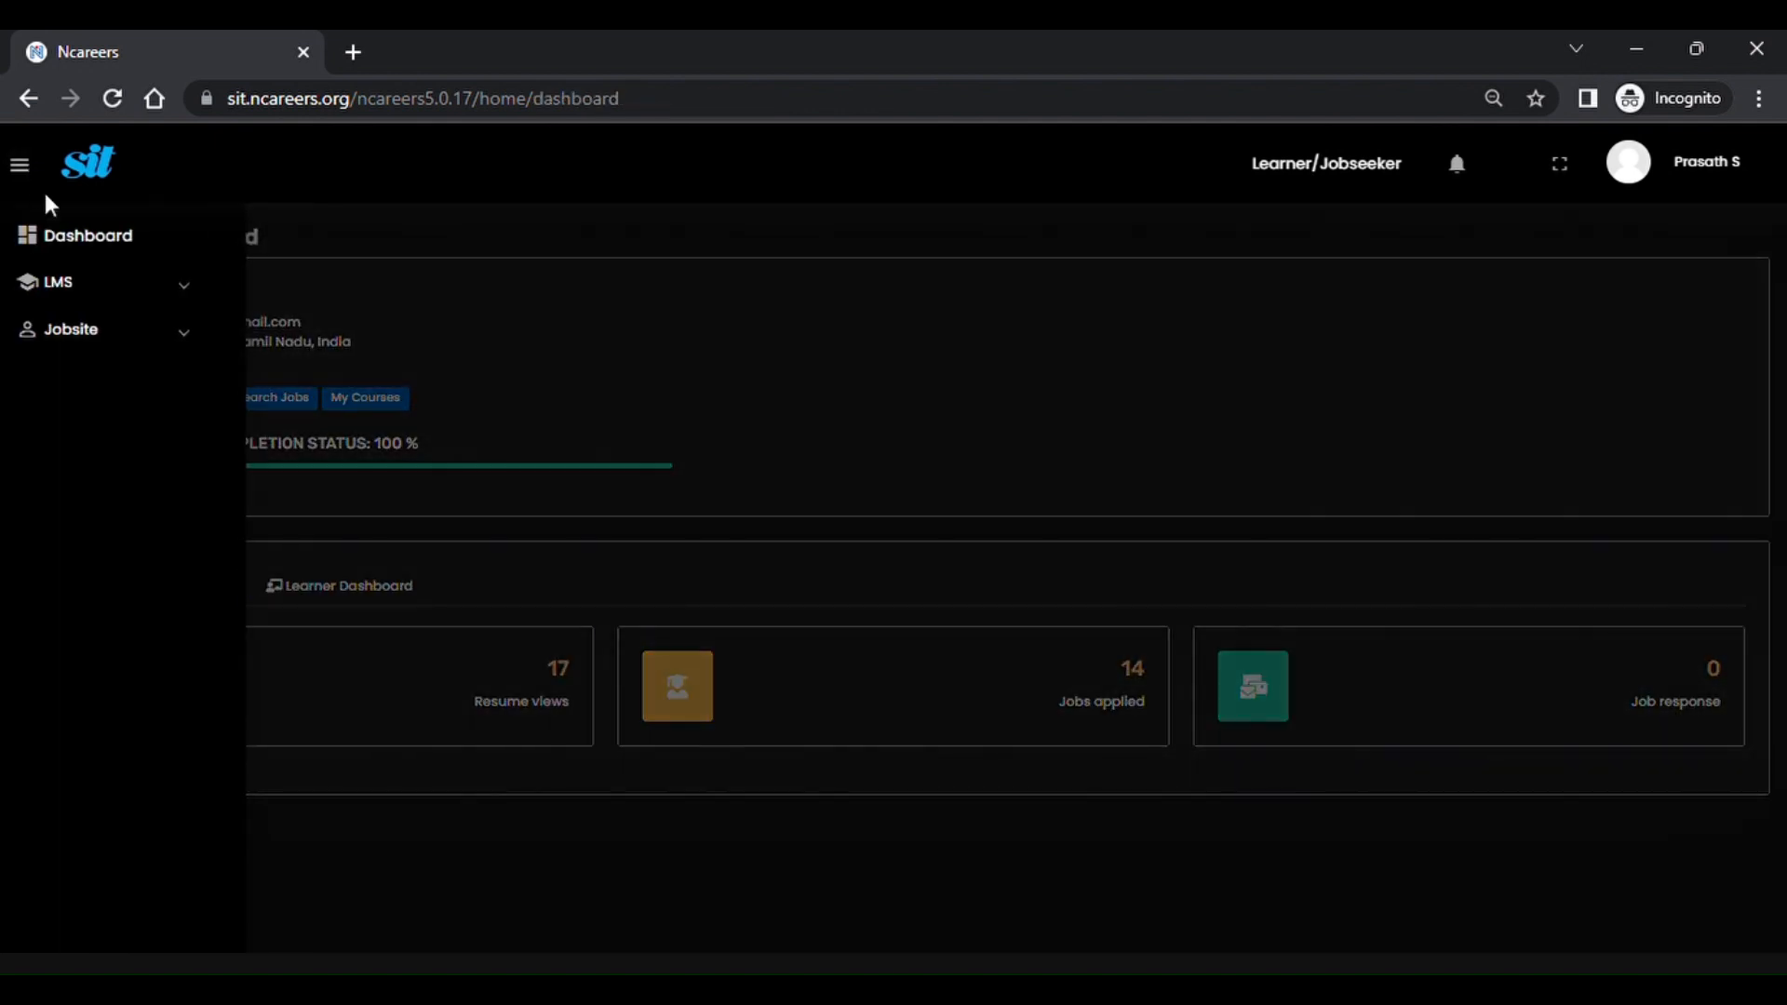
pyautogui.click(174, 346)
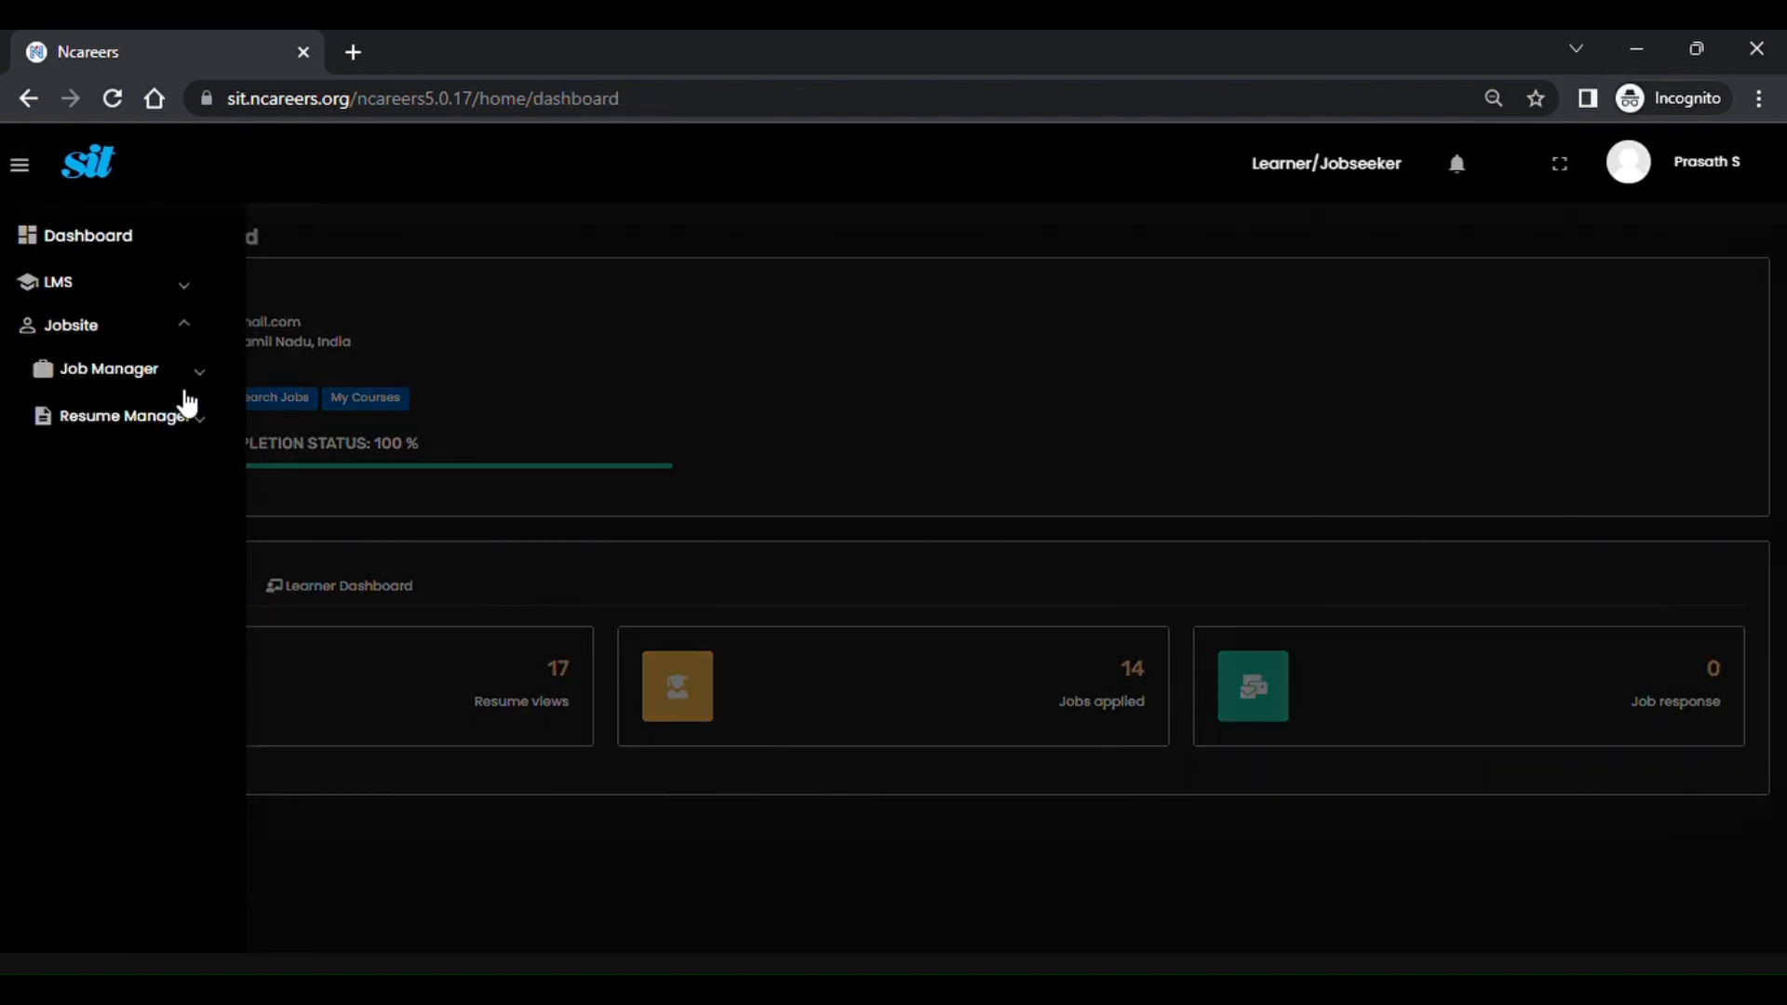
pyautogui.click(201, 428)
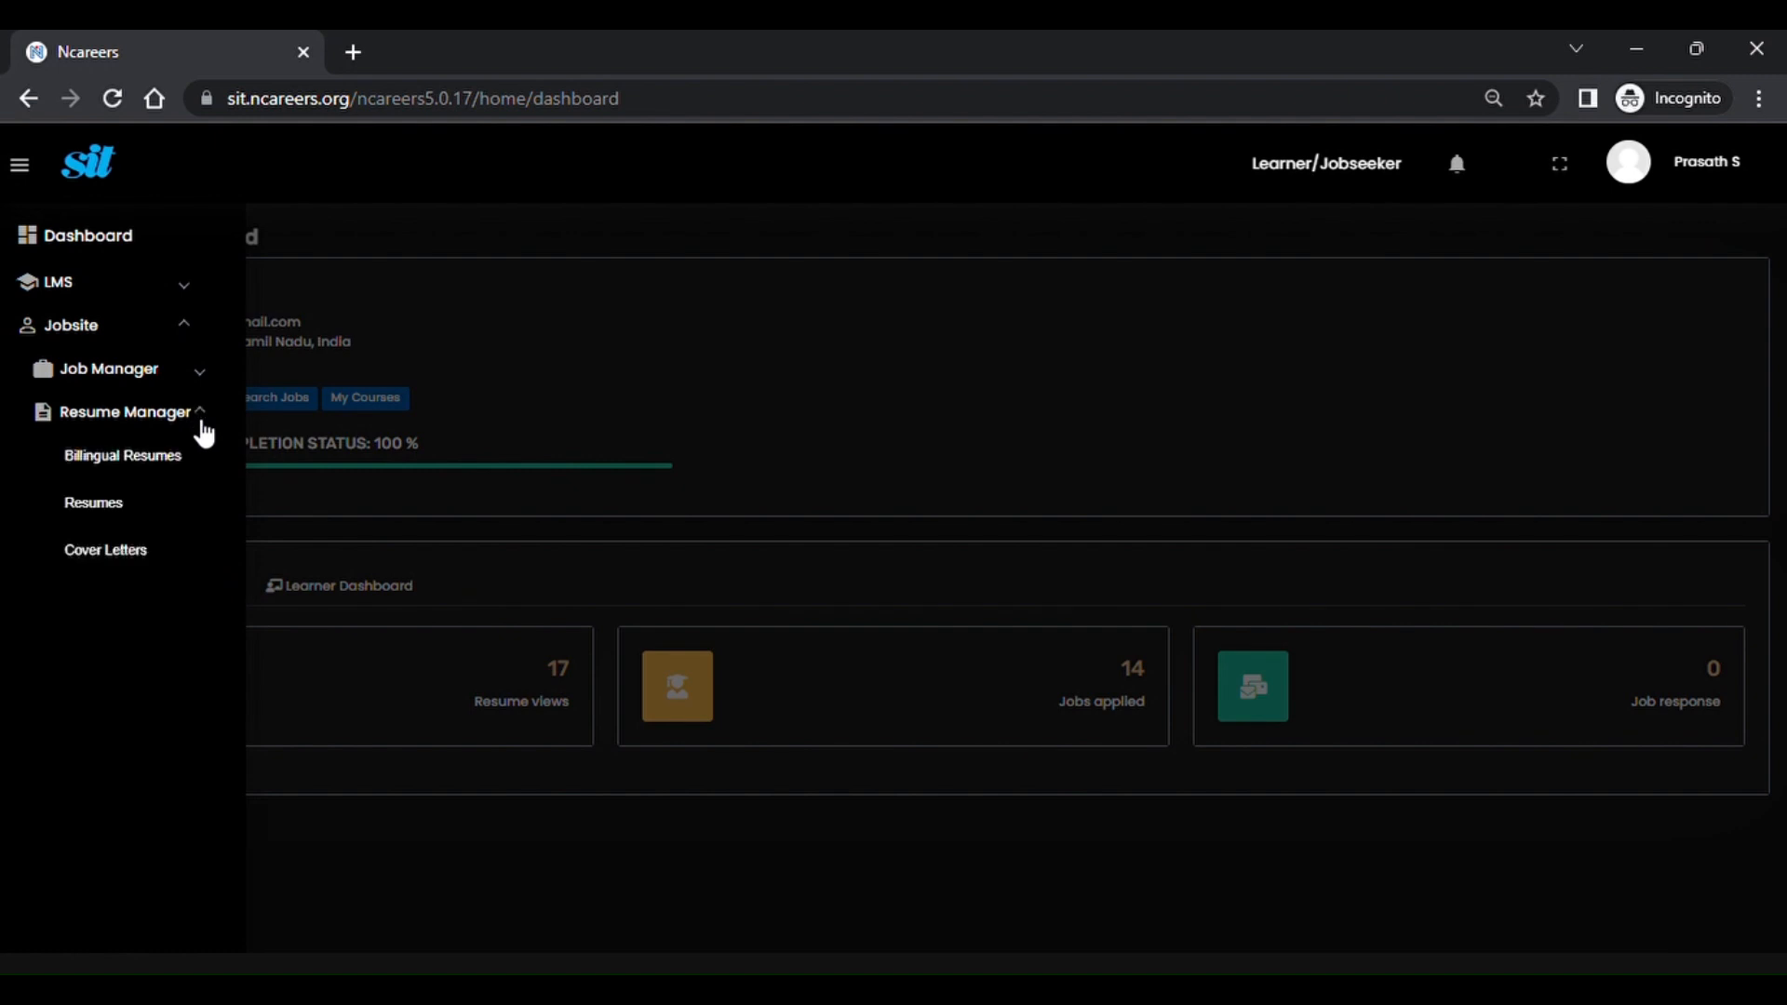
pyautogui.click(103, 503)
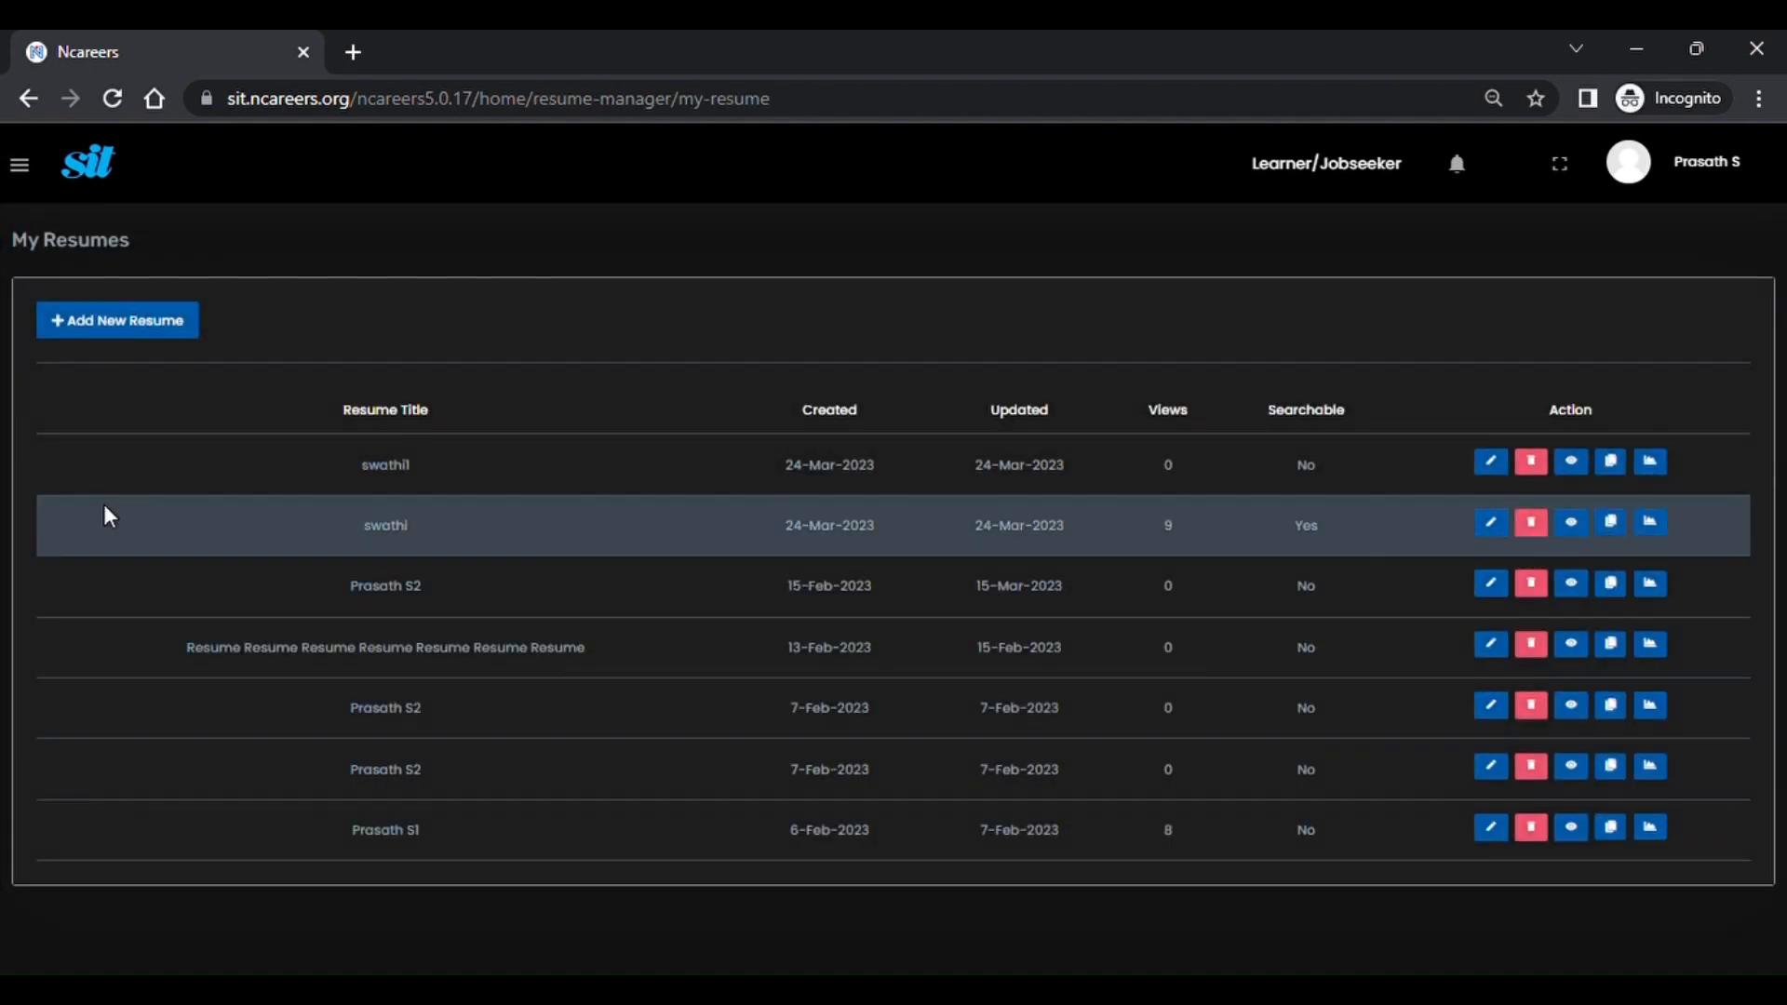
# Start a new resume and look through its General Info fields, including Search Status.
pyautogui.click(123, 325)
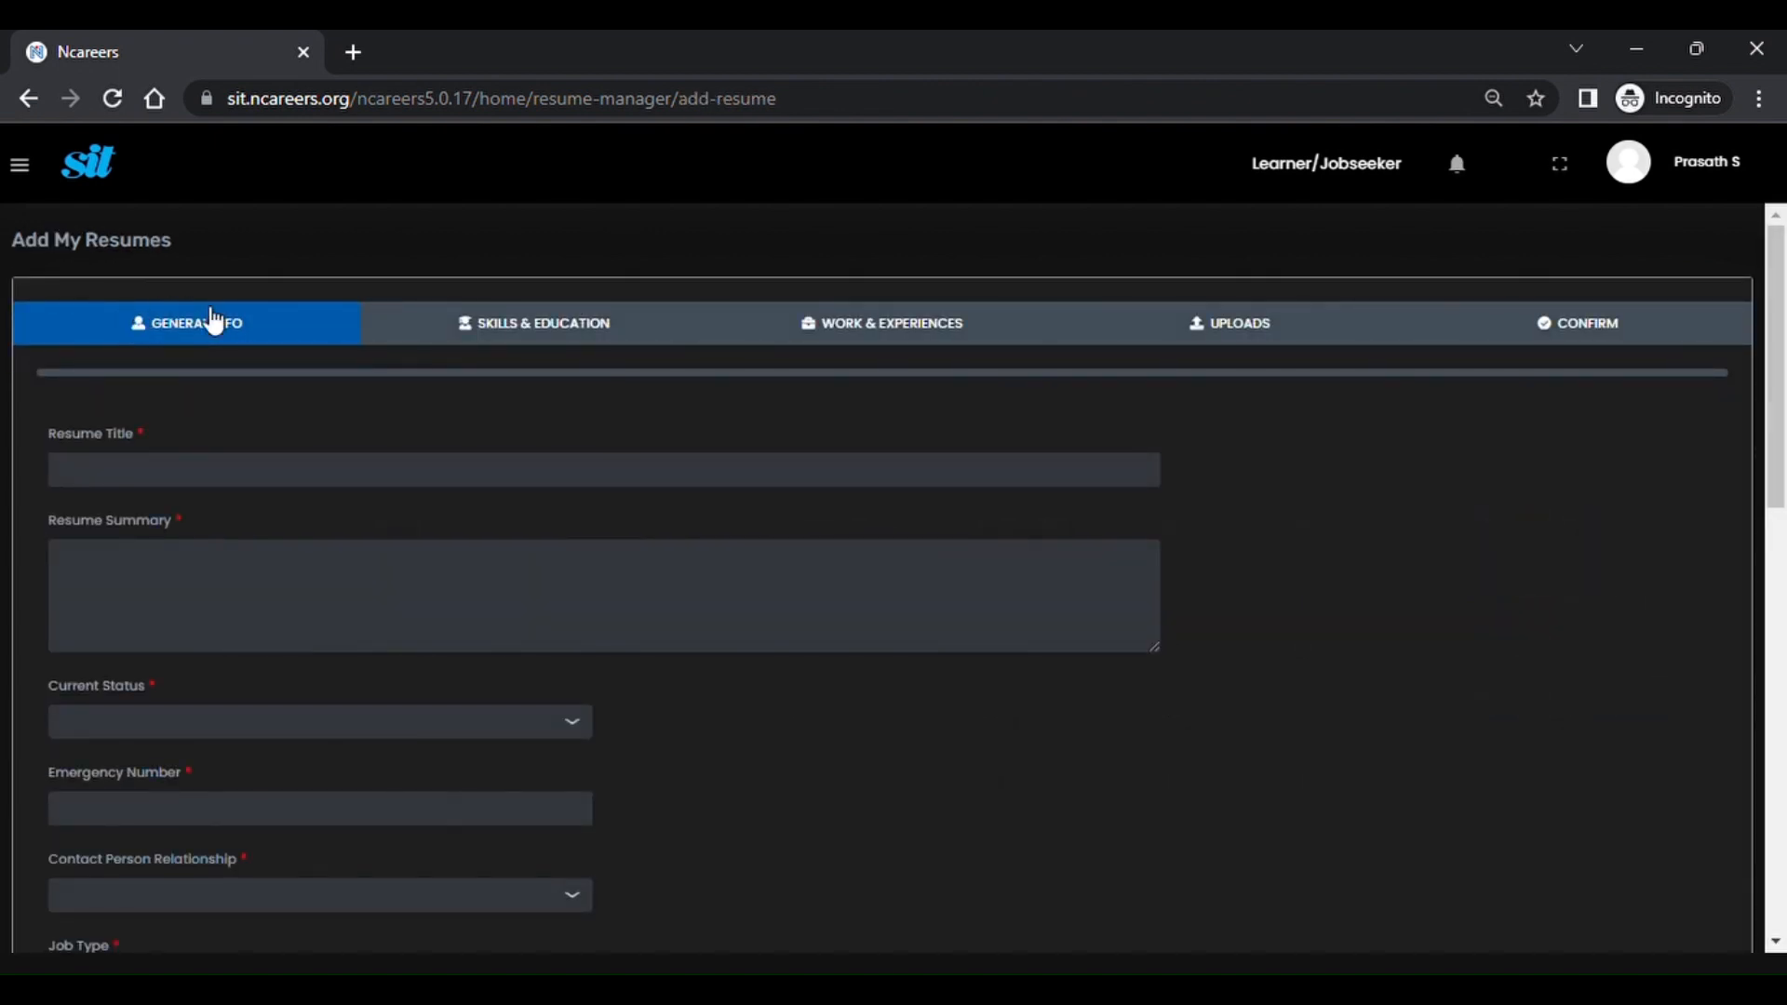
pyautogui.scroll(-1, 226, 472)
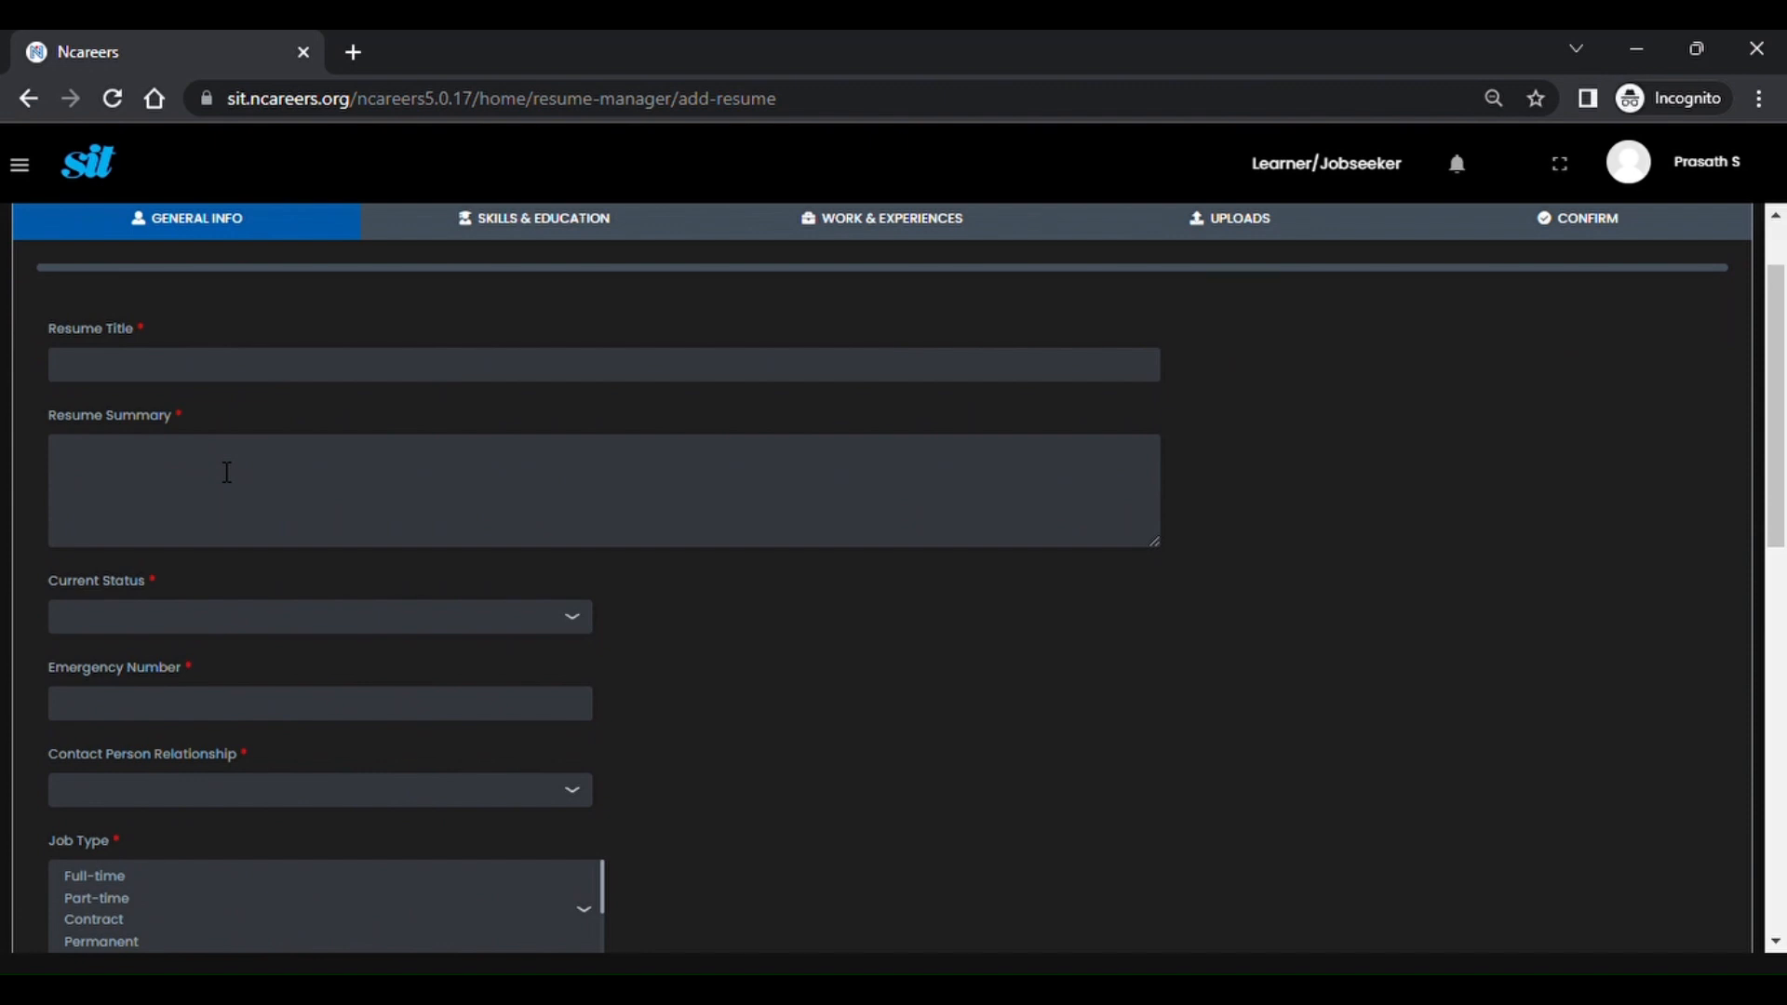
pyautogui.scroll(-3, 226, 472)
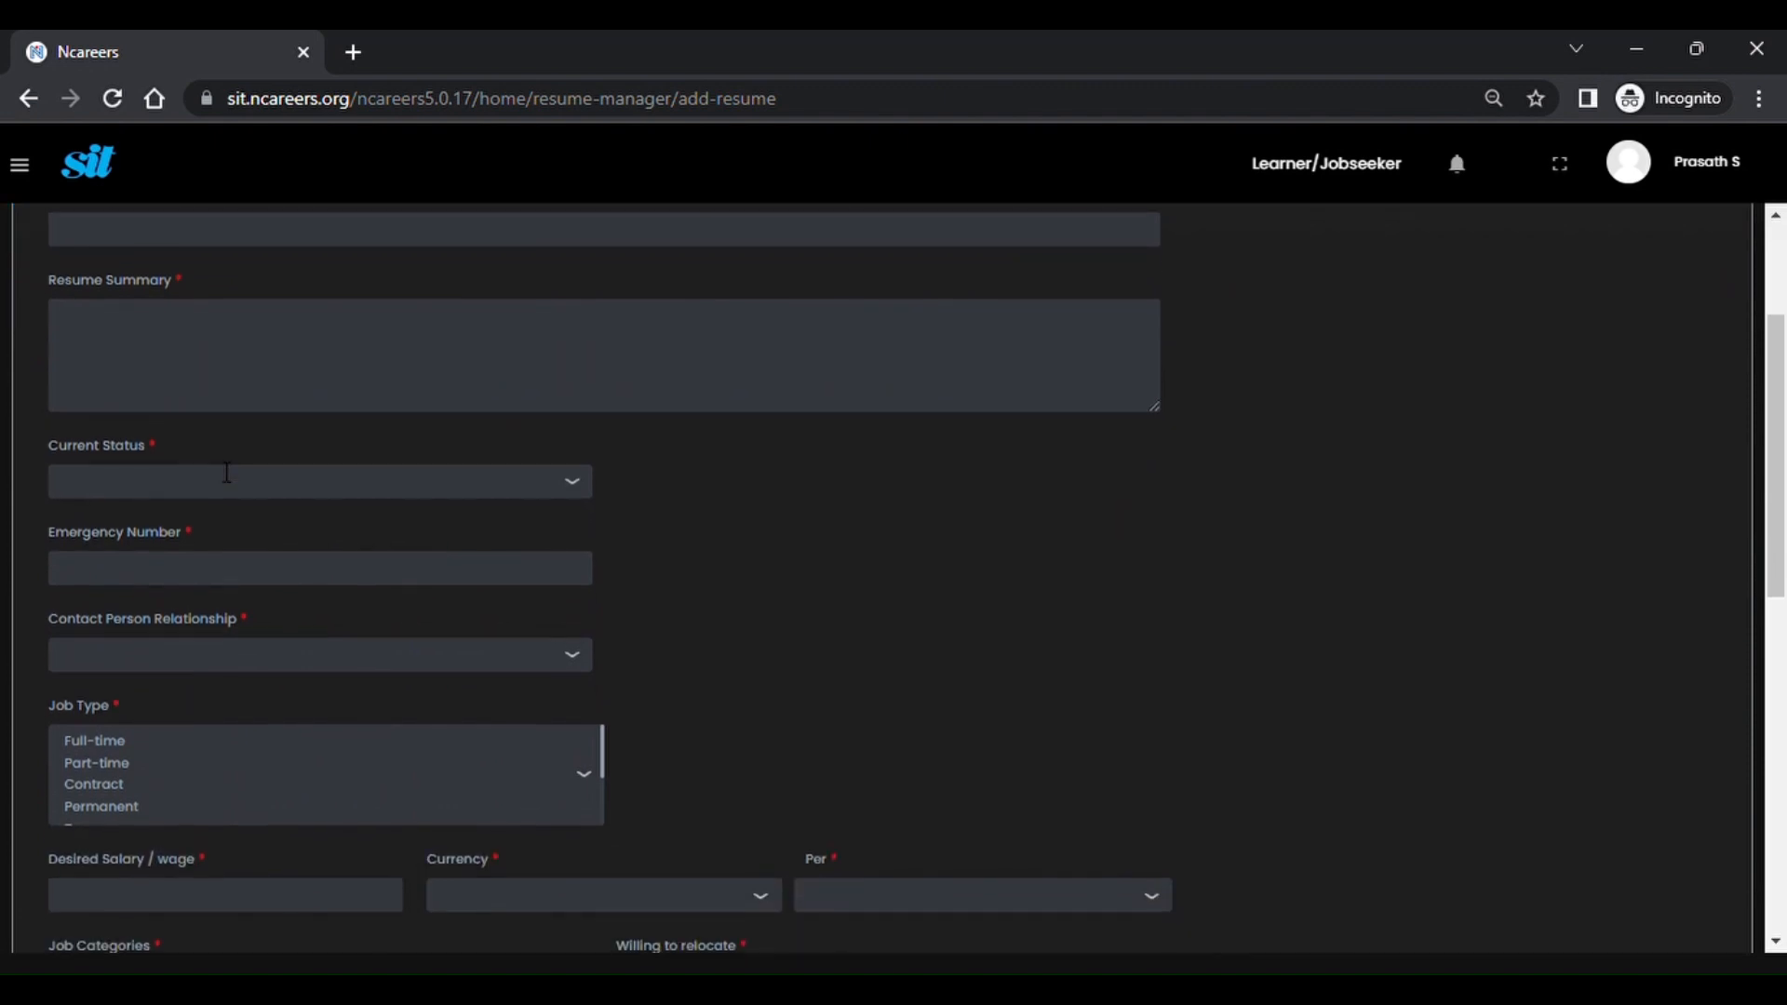
pyautogui.scroll(-2, 226, 472)
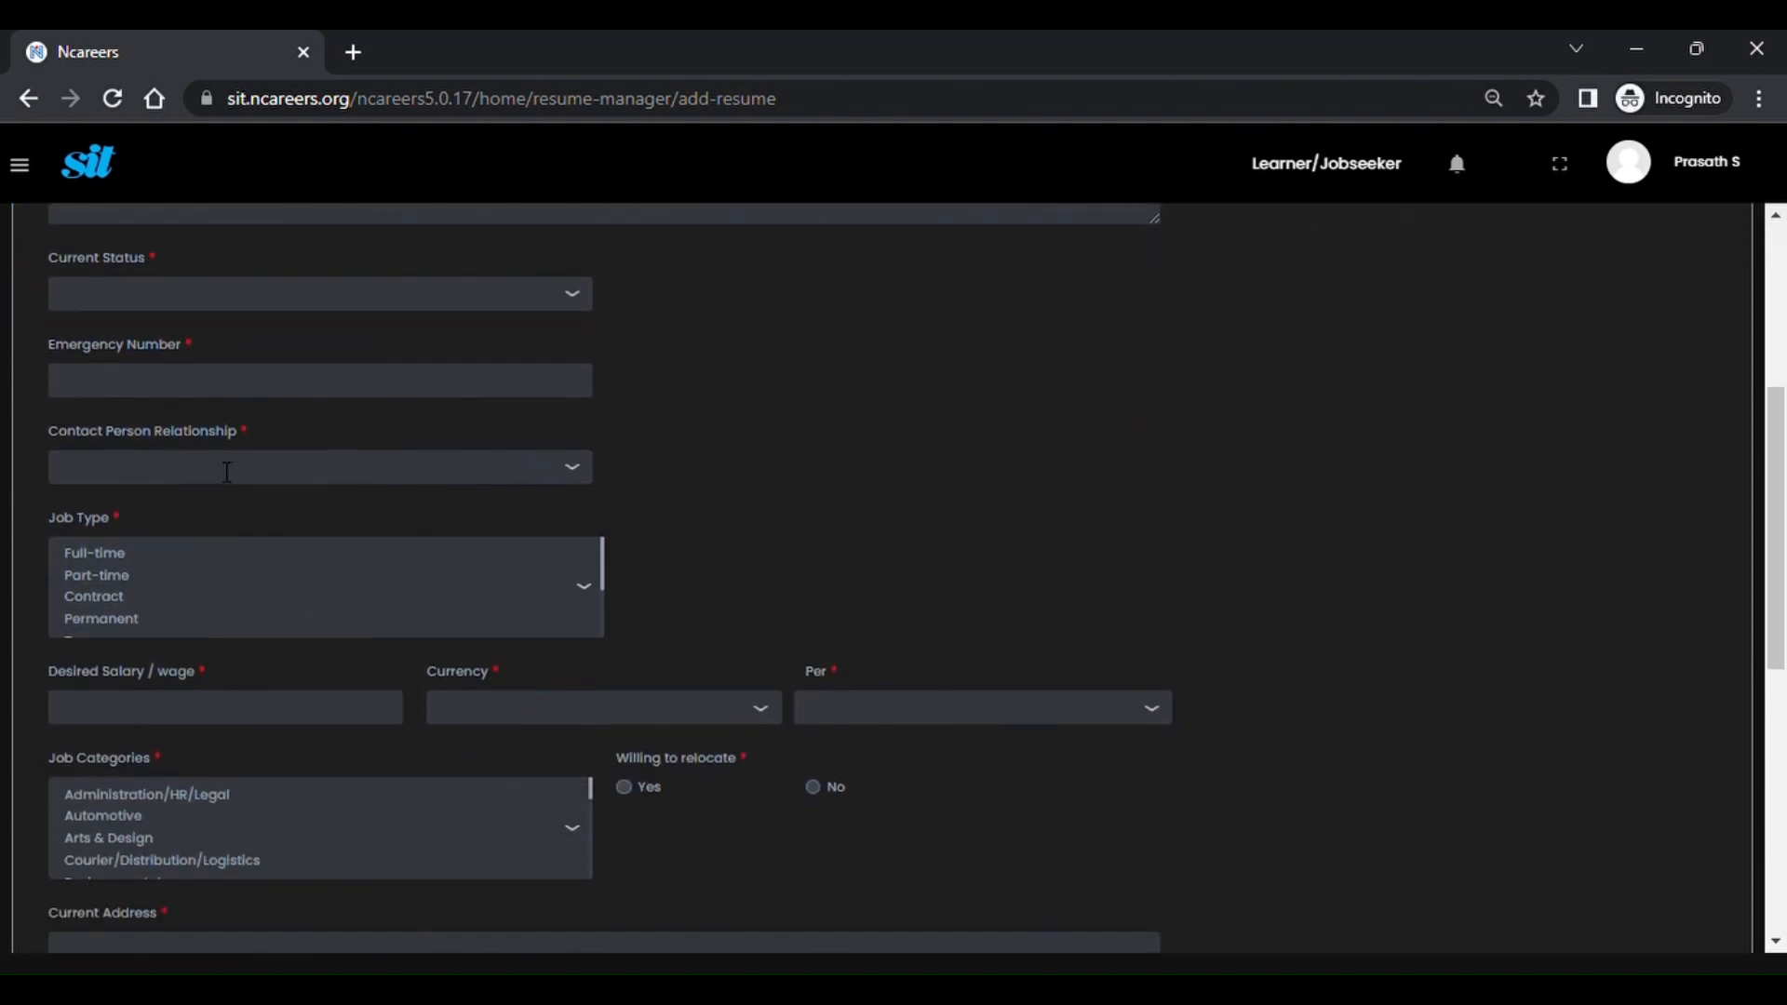
pyautogui.scroll(-1, 227, 472)
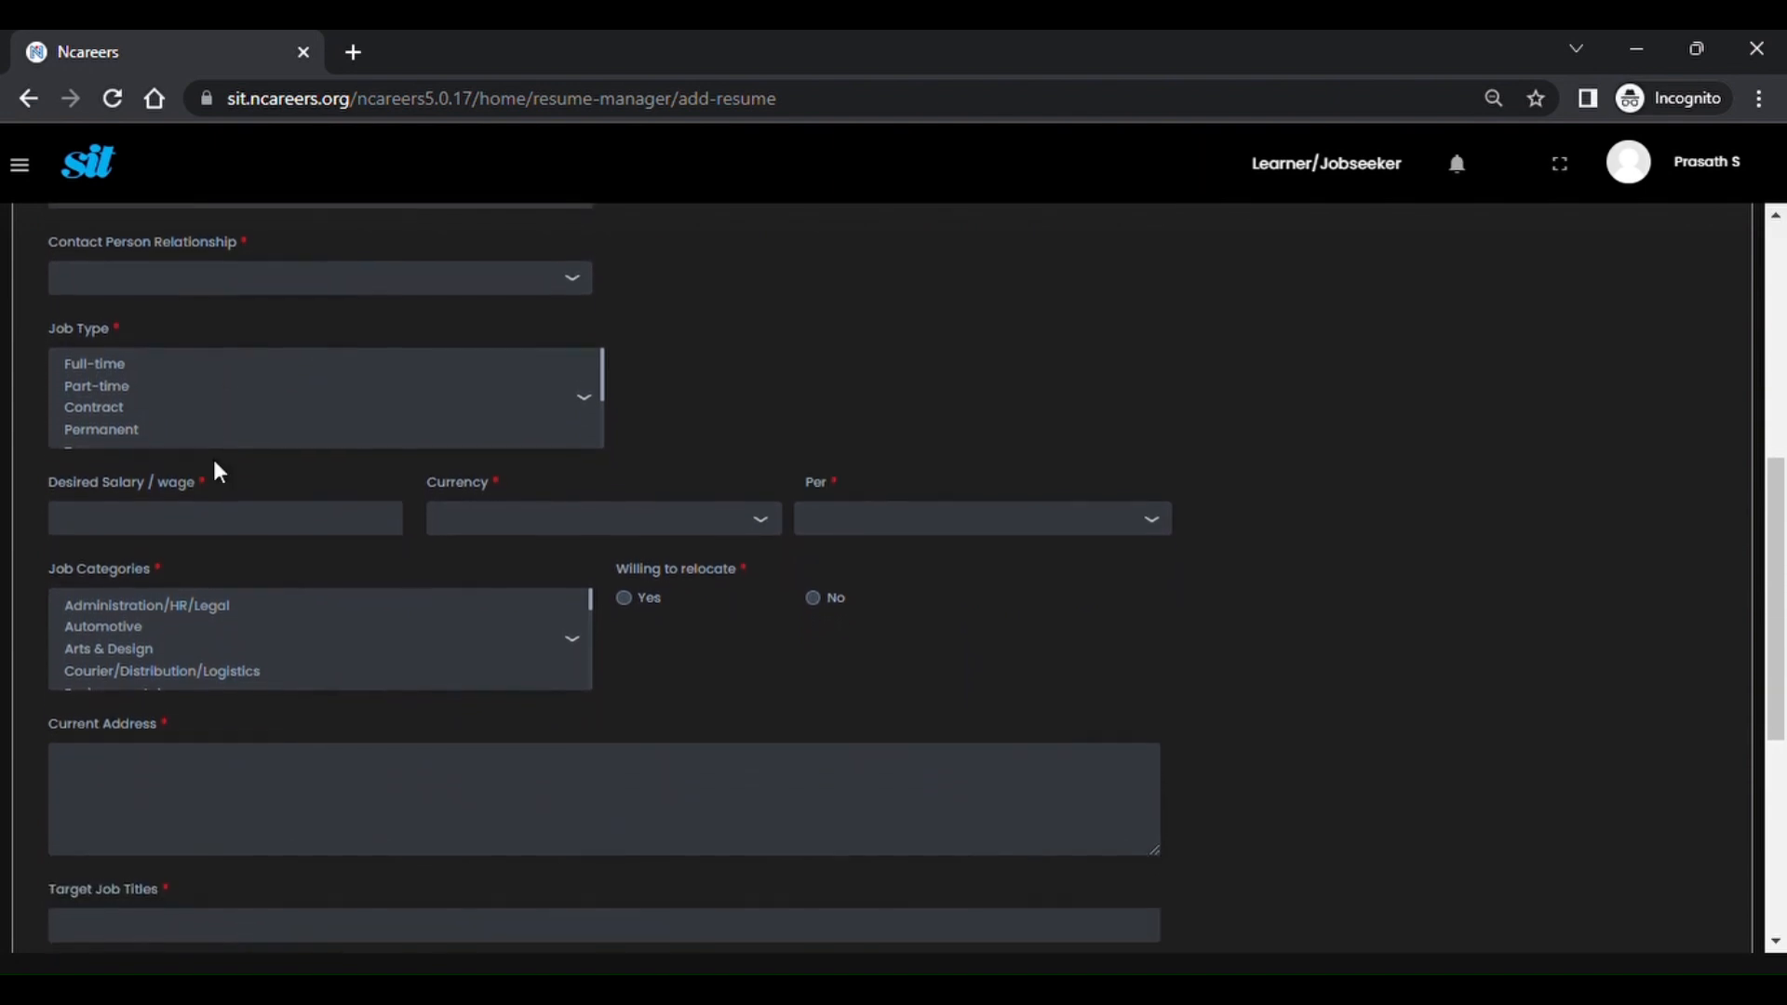
pyautogui.scroll(-1, 214, 465)
pyautogui.scroll(-3, 214, 466)
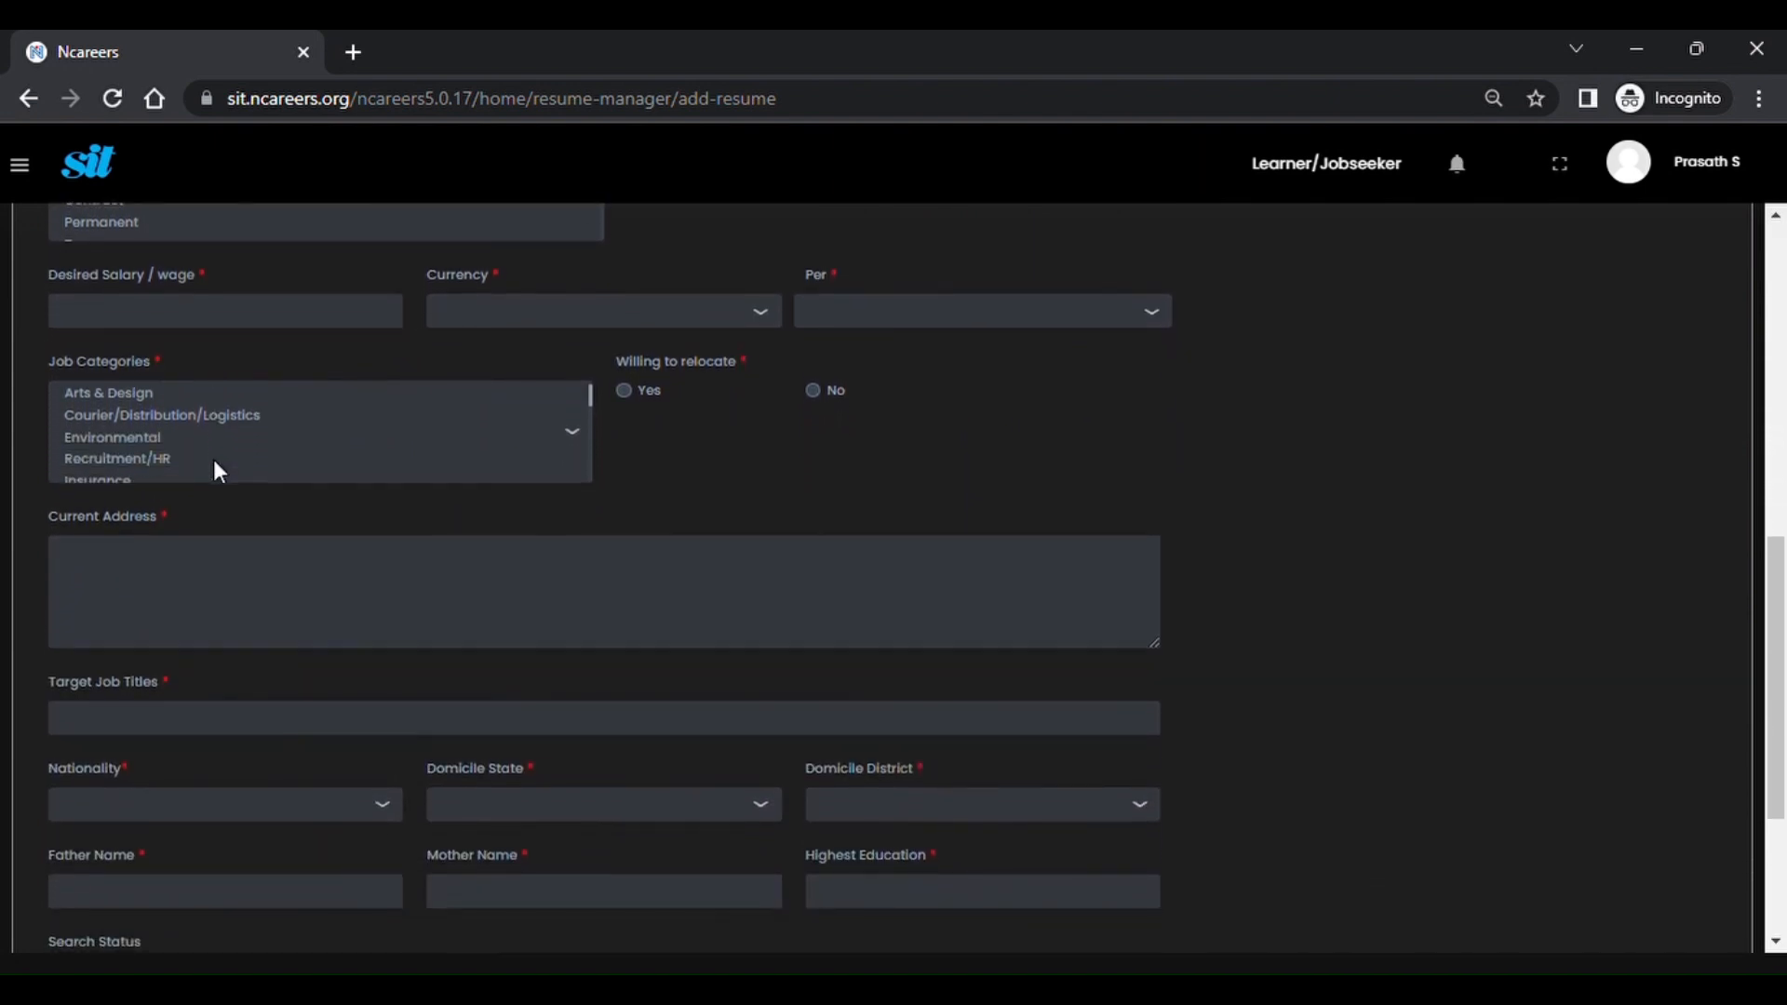
pyautogui.scroll(-2, 436, 507)
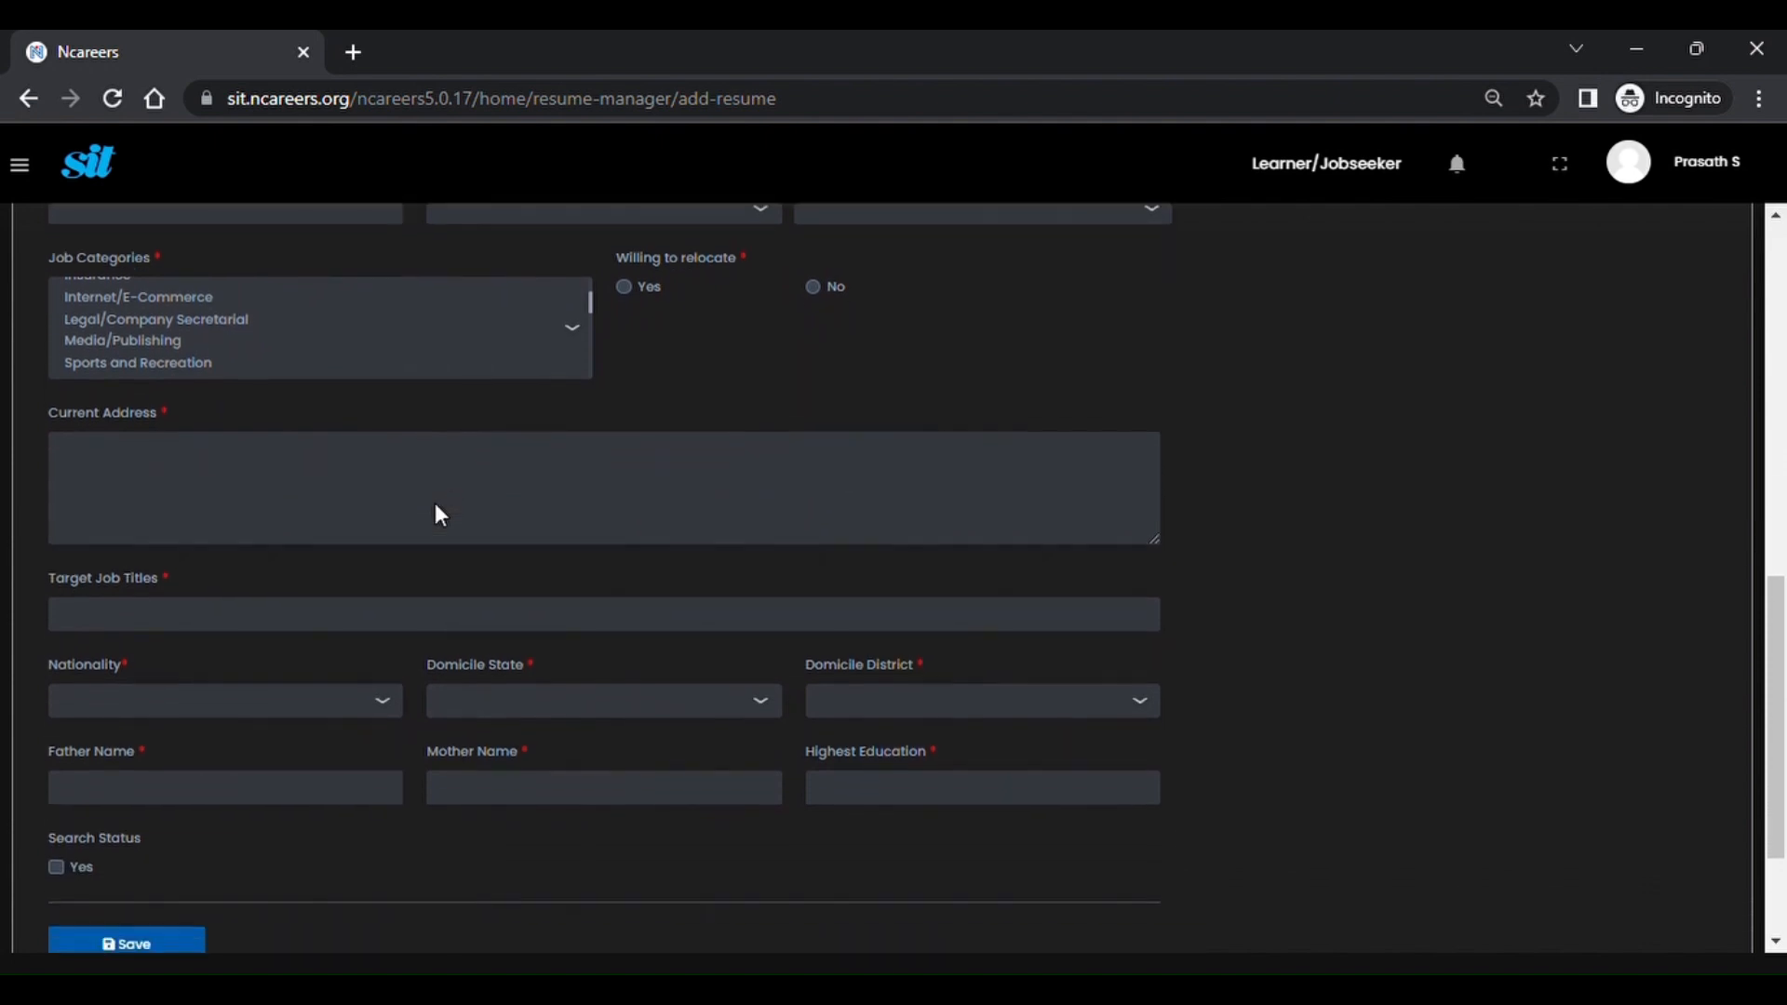
pyautogui.scroll(4, 439, 514)
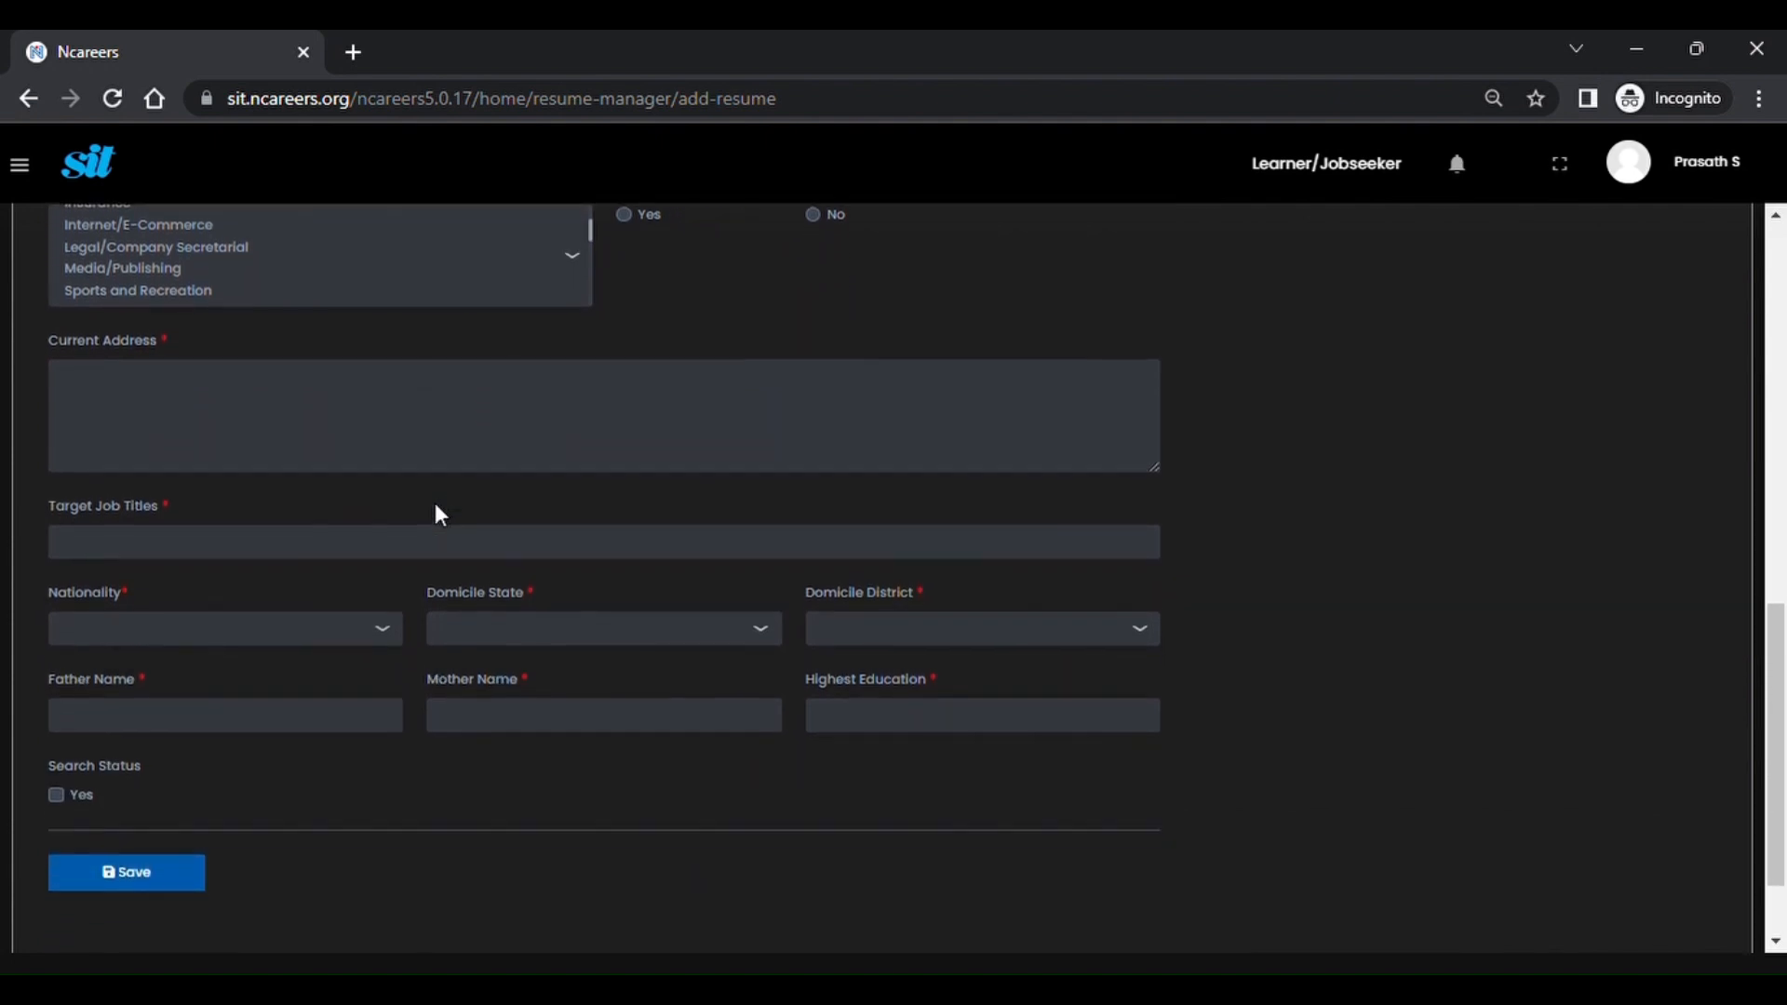
pyautogui.scroll(-5, 440, 515)
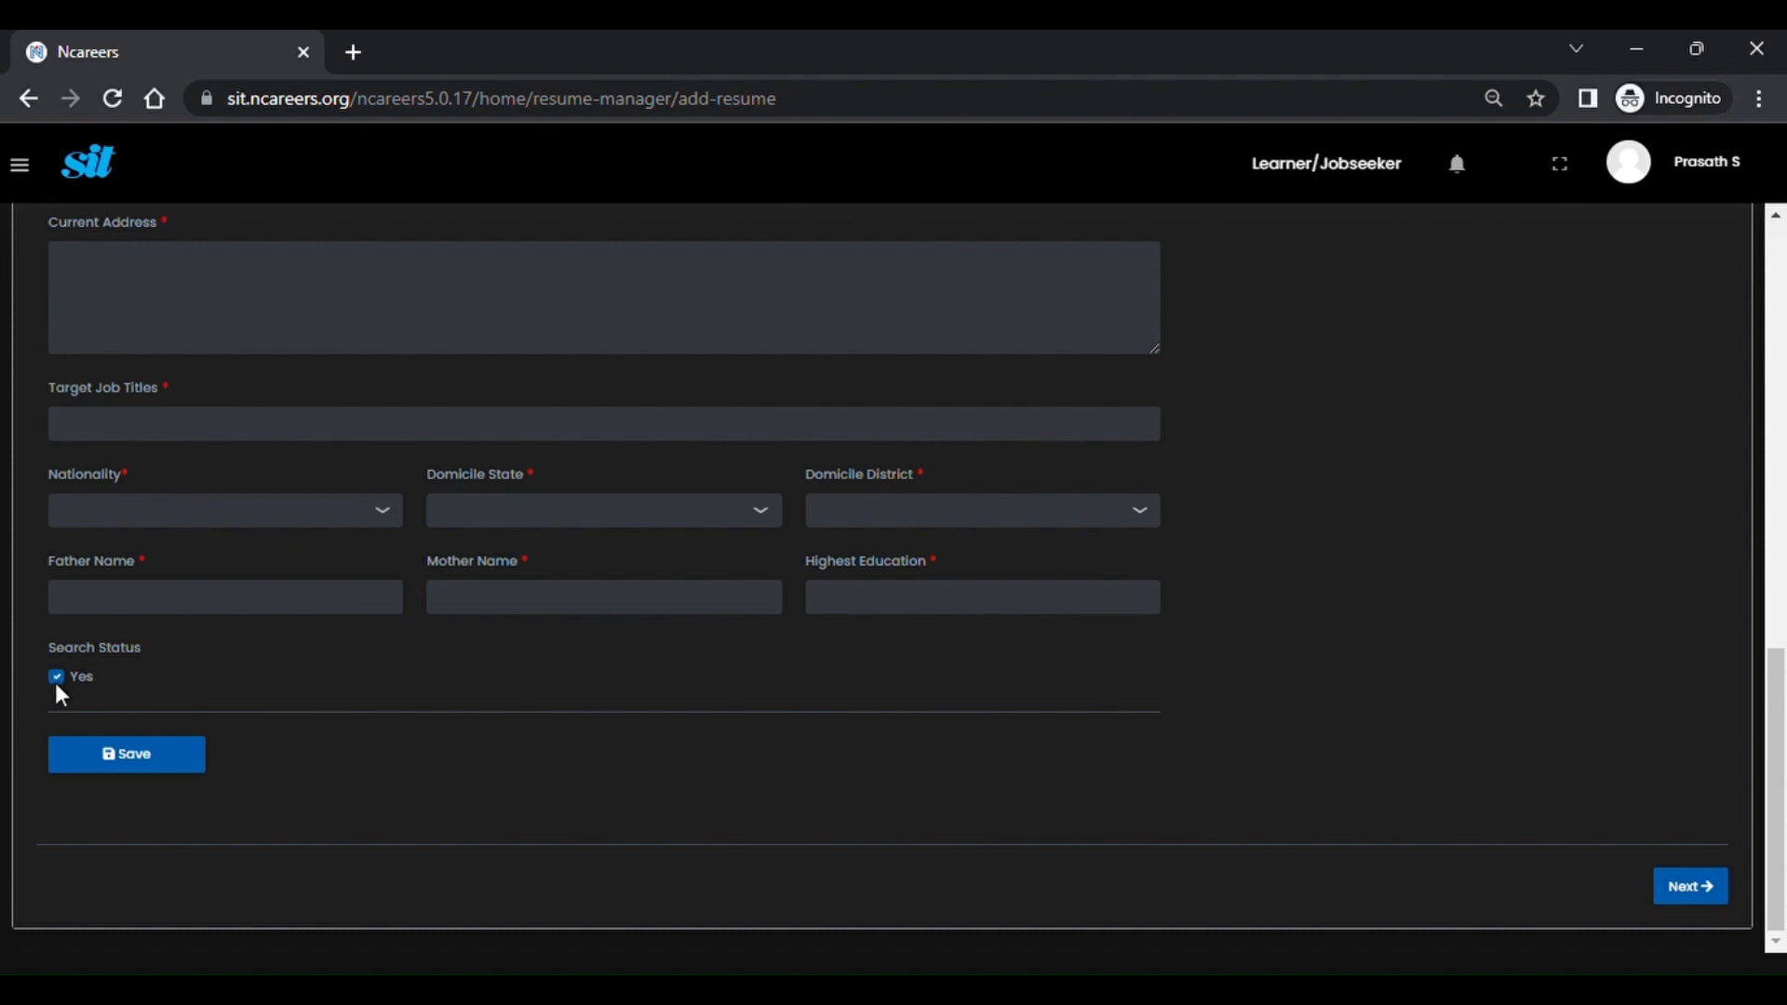
pyautogui.scroll(10, 461, 724)
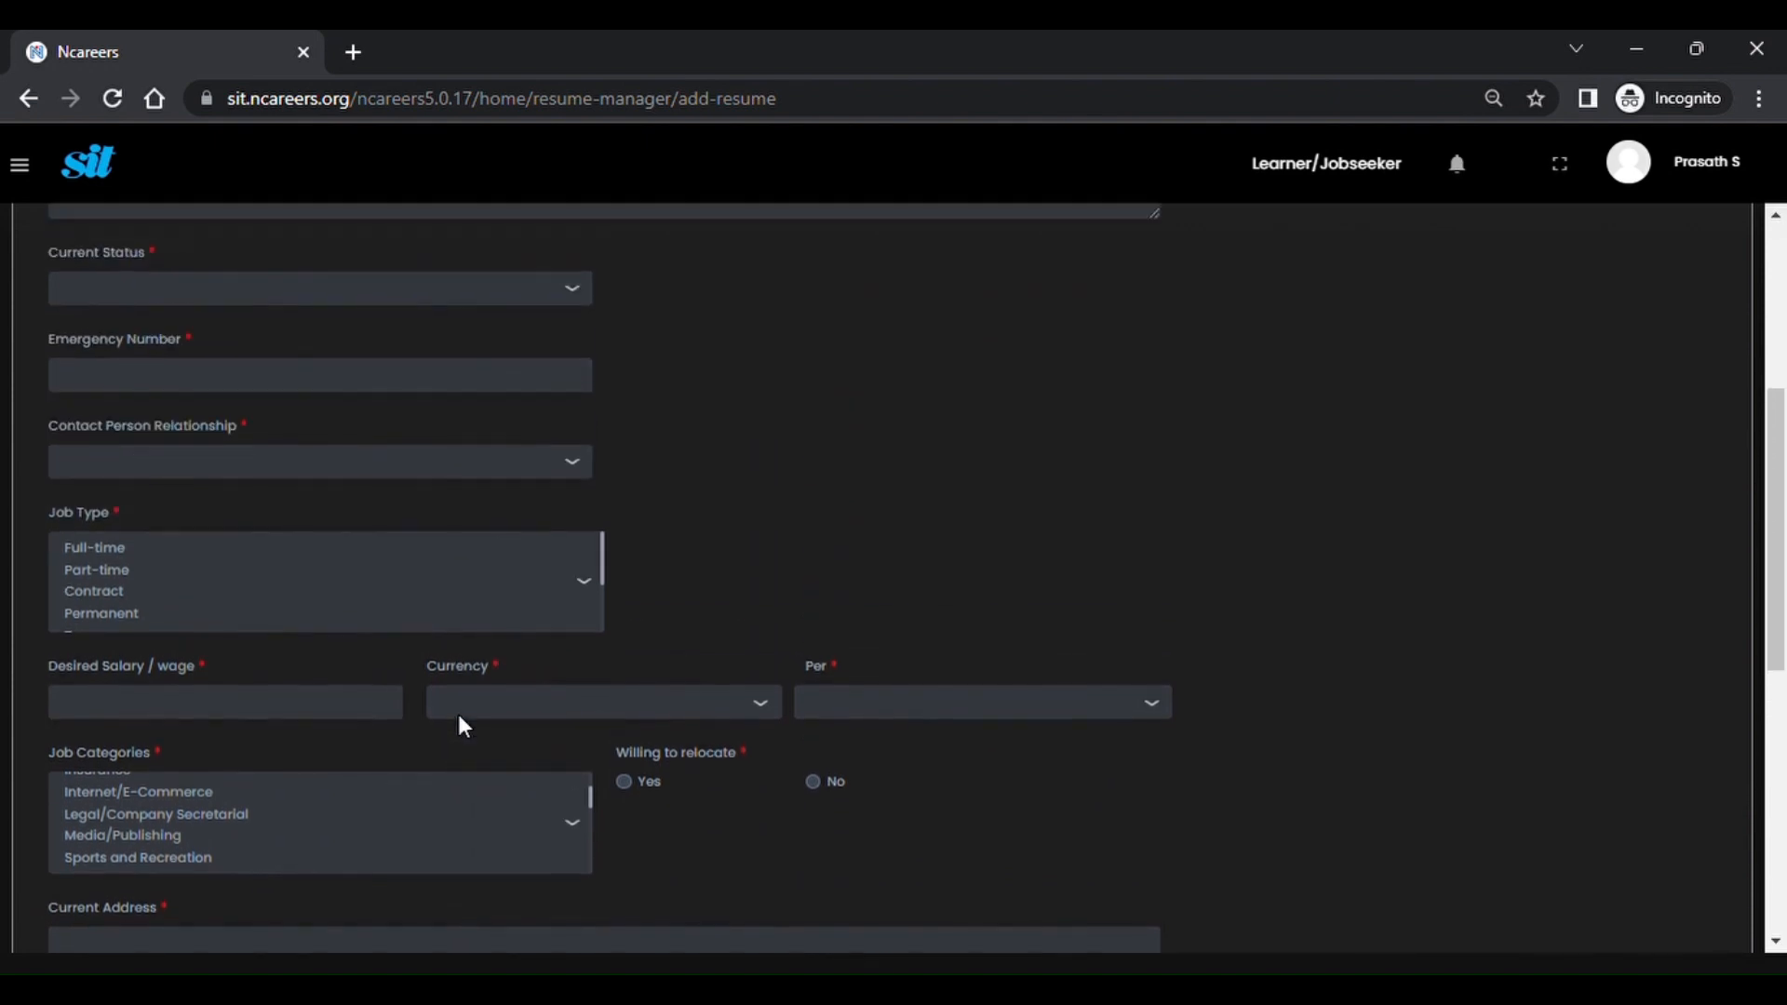
pyautogui.scroll(2, 458, 714)
# On the Skills & Education step, expand the Languages section and then the Education section.
pyautogui.click(591, 339)
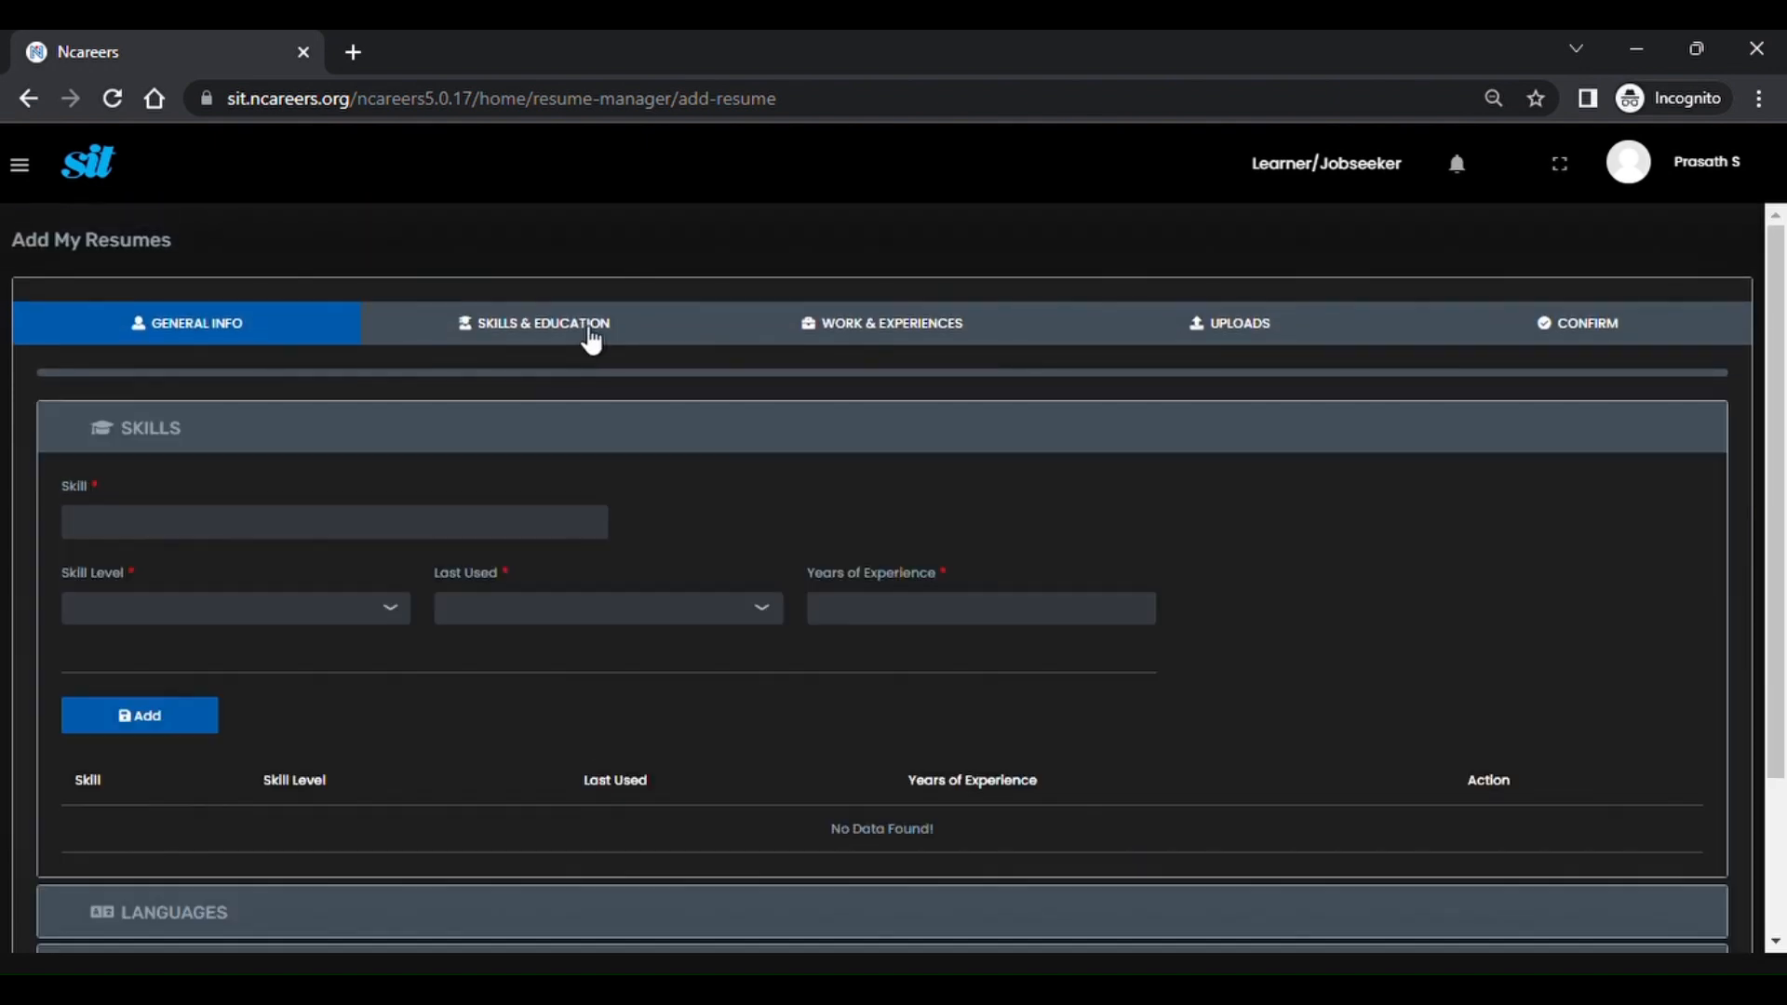
pyautogui.scroll(-2, 526, 729)
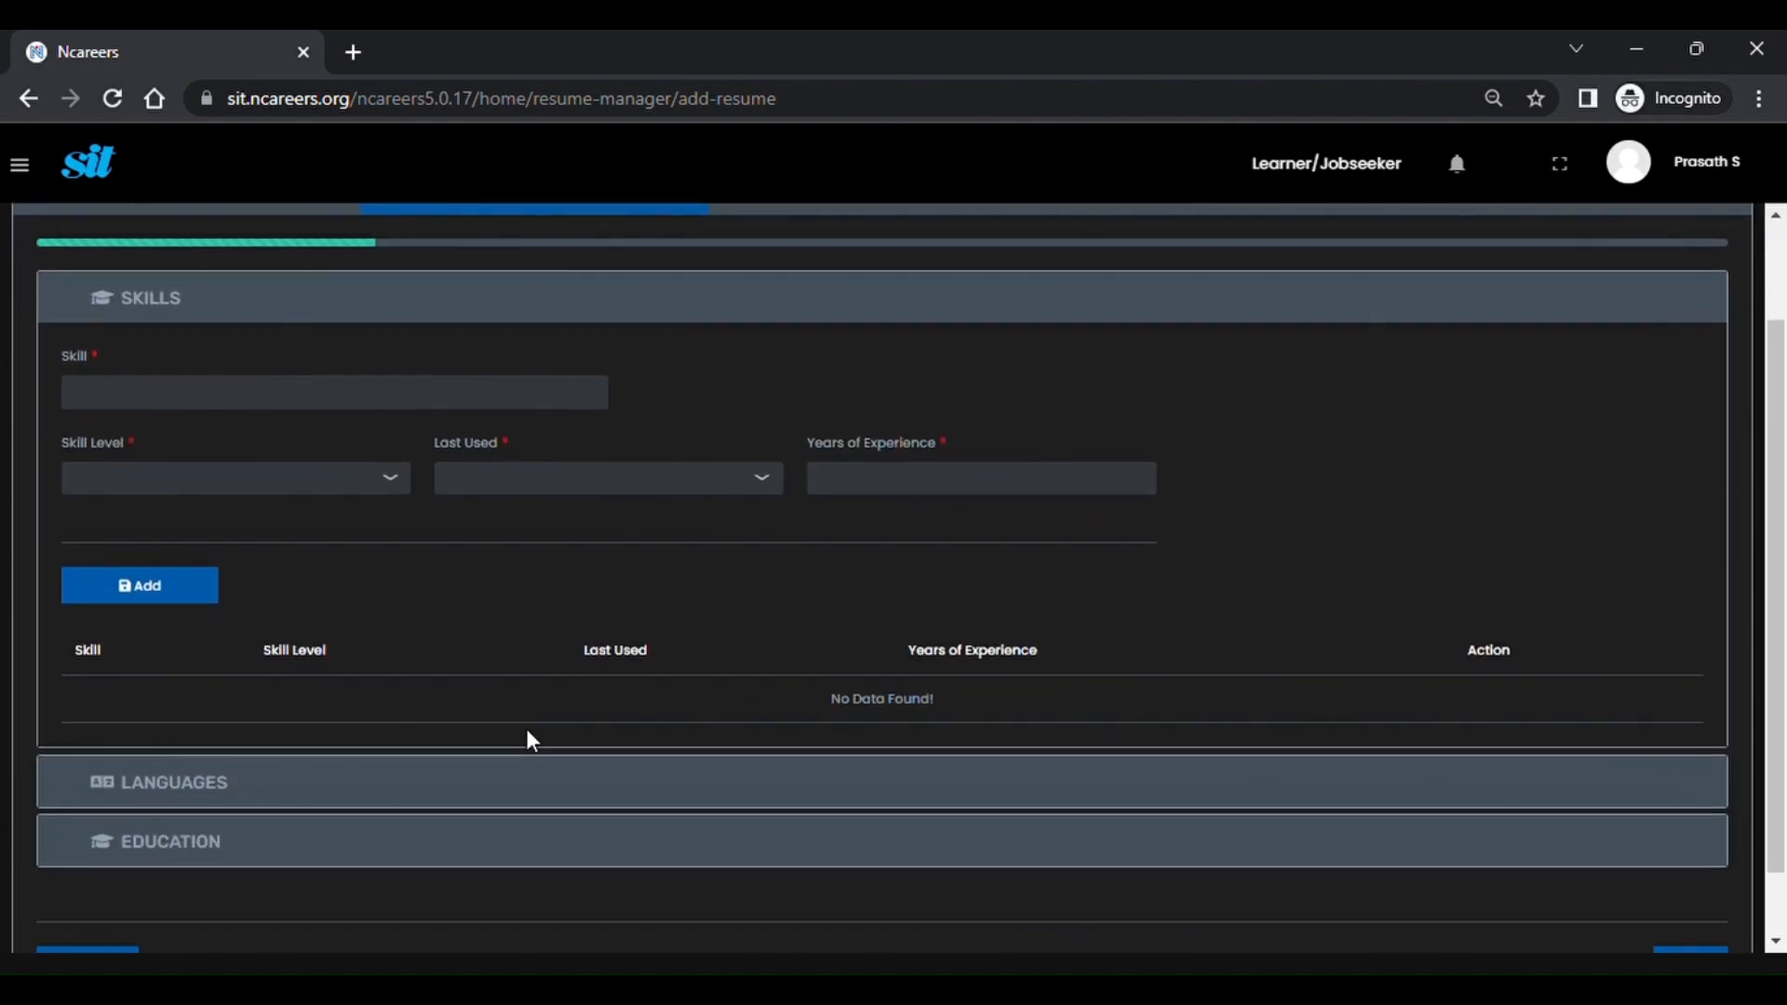
pyautogui.click(187, 779)
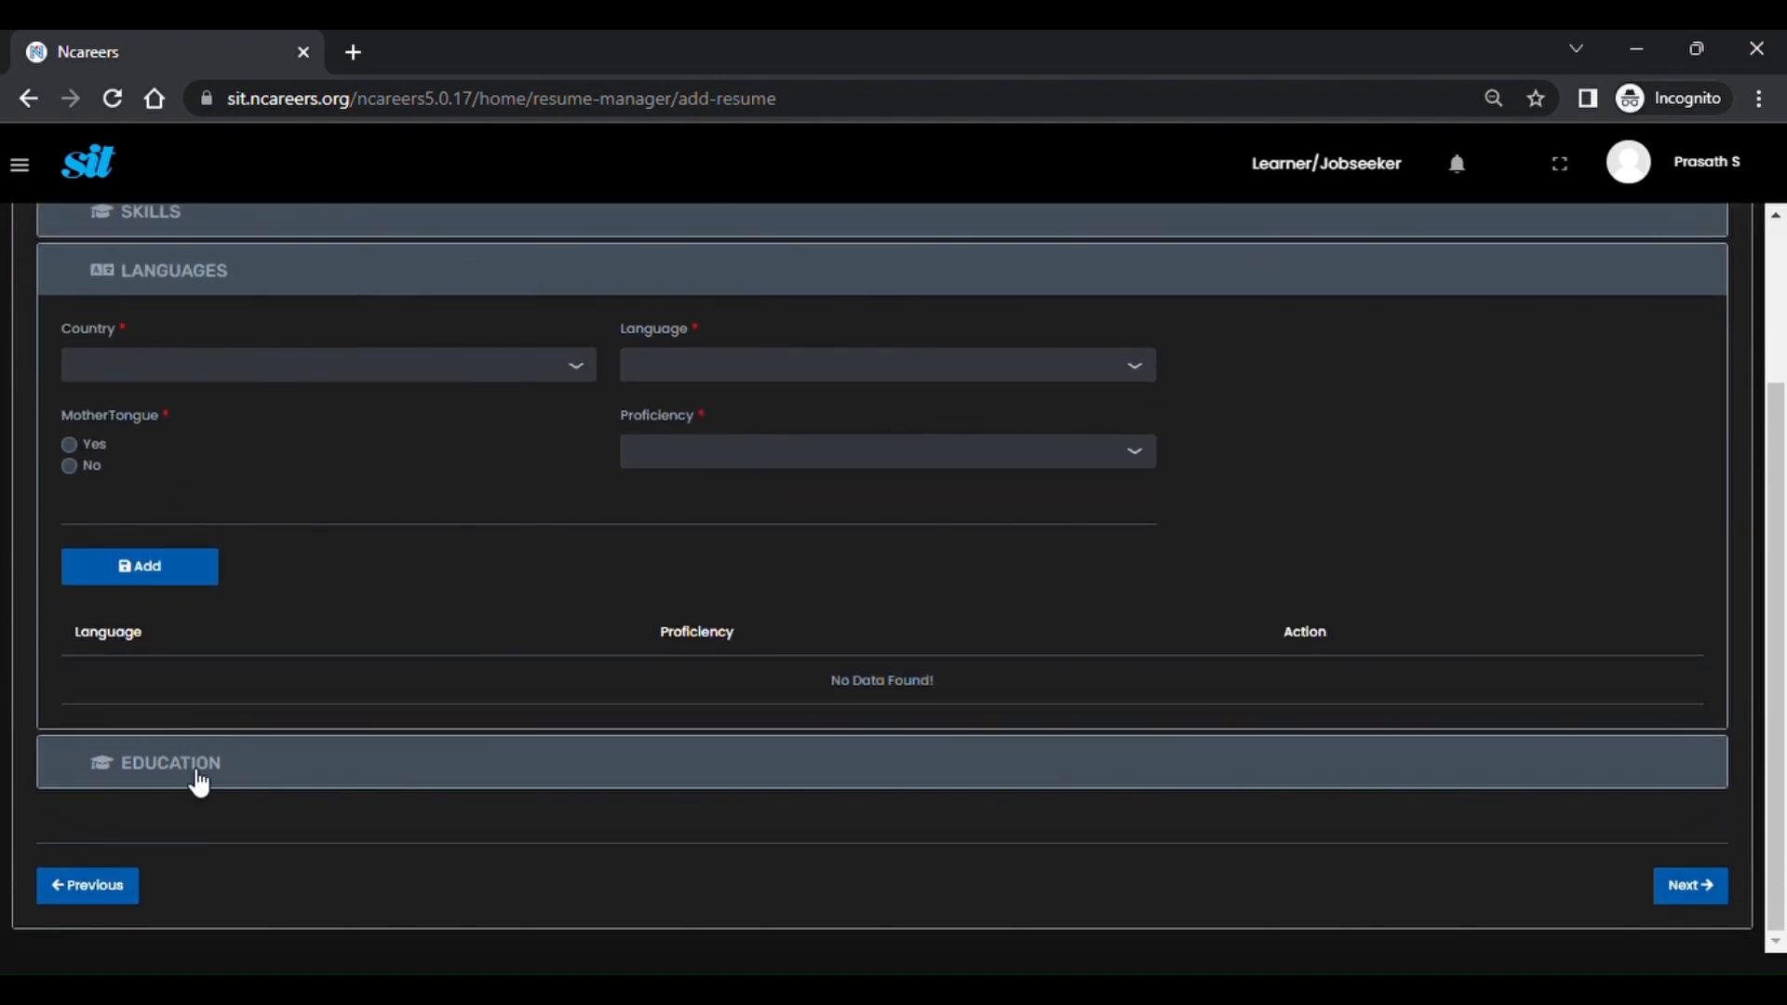
pyautogui.click(198, 782)
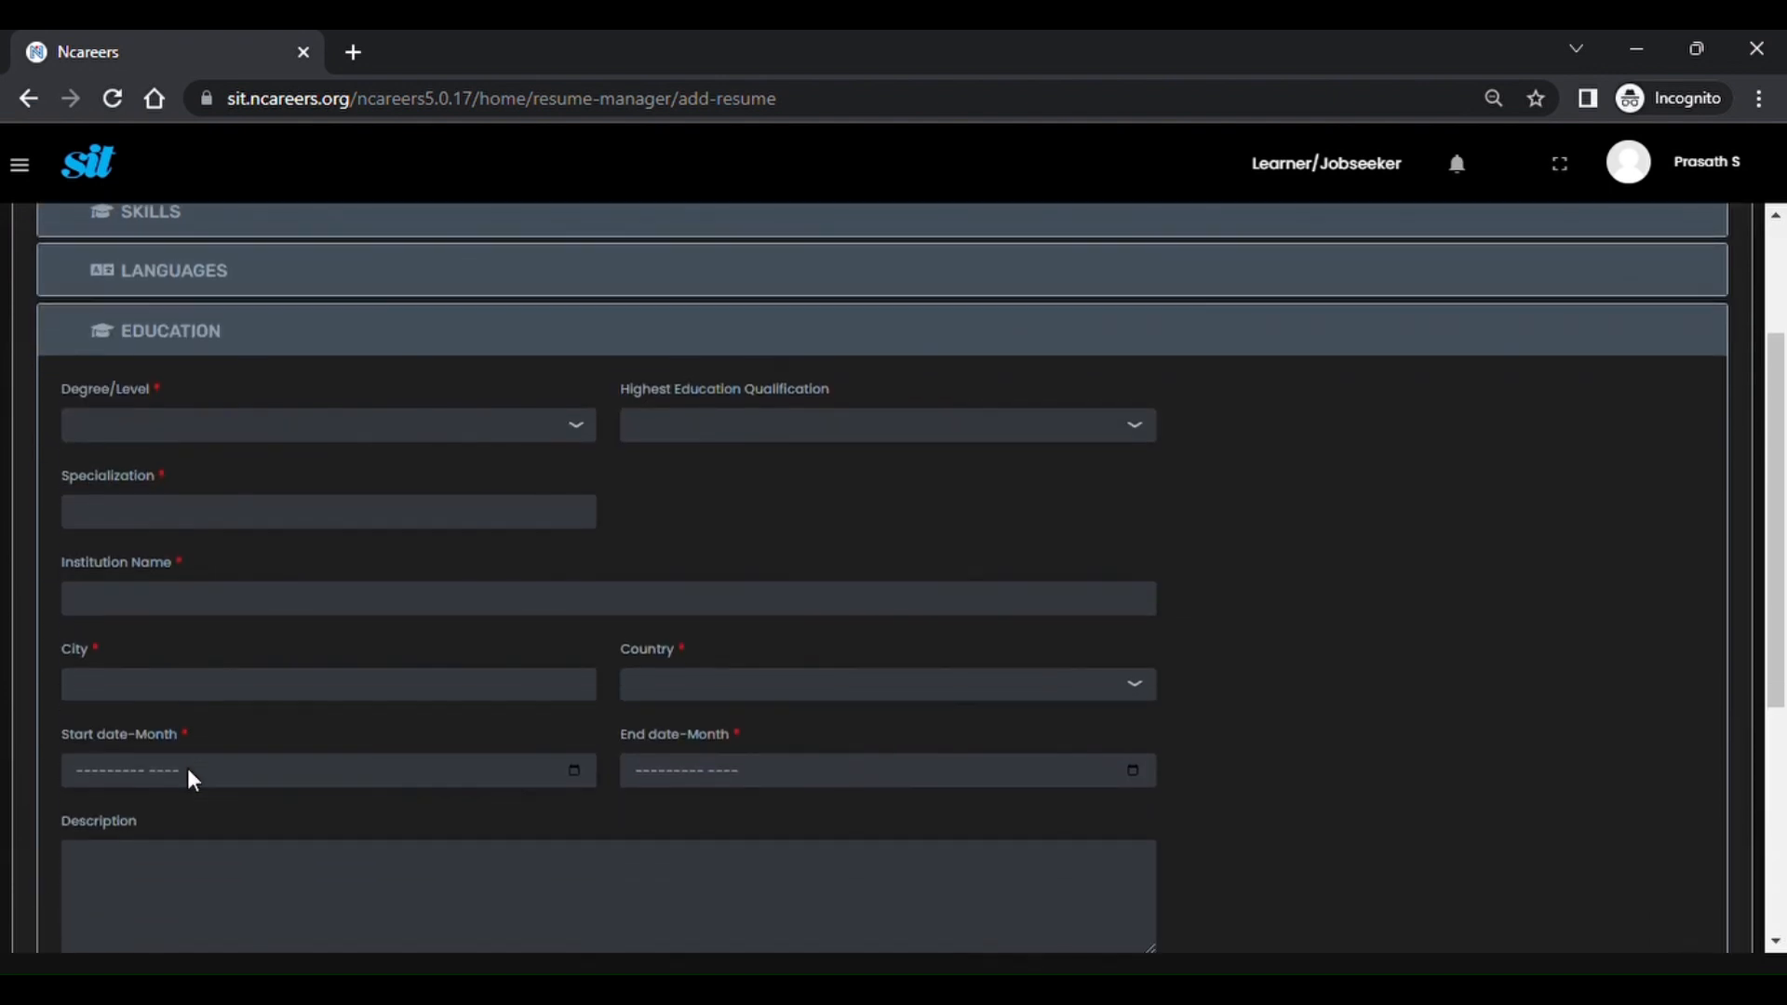
pyautogui.scroll(-1, 187, 780)
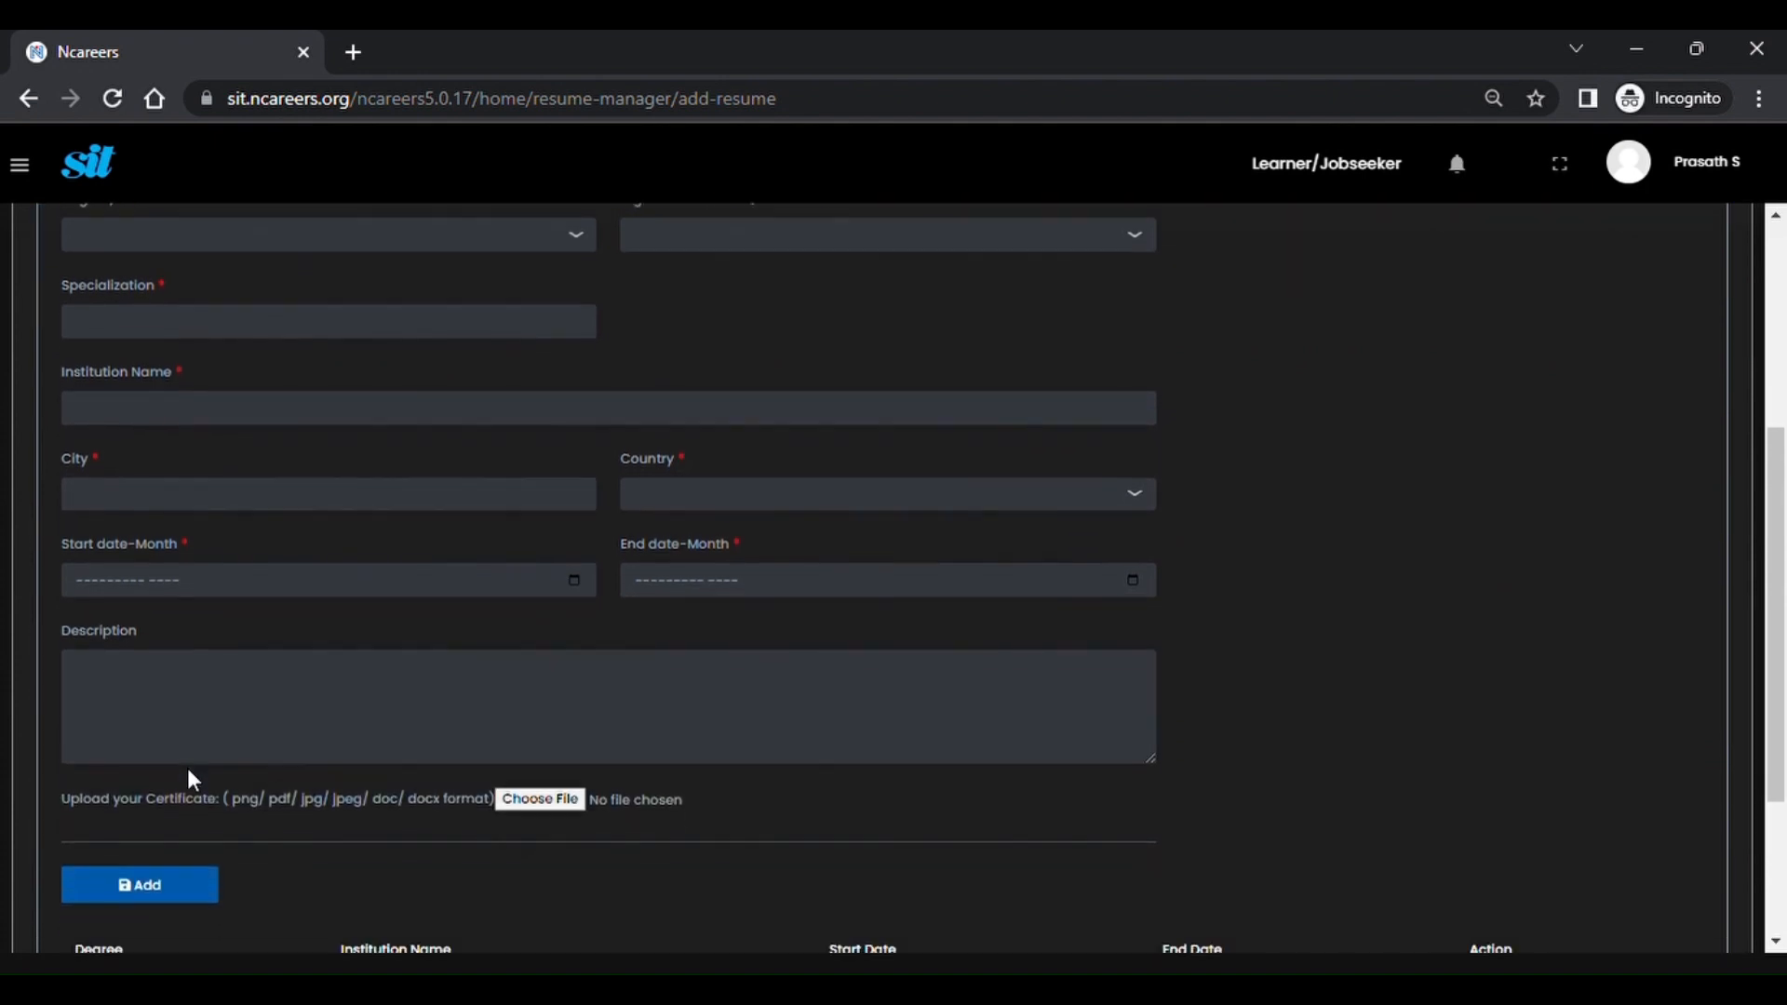
pyautogui.scroll(5, 191, 781)
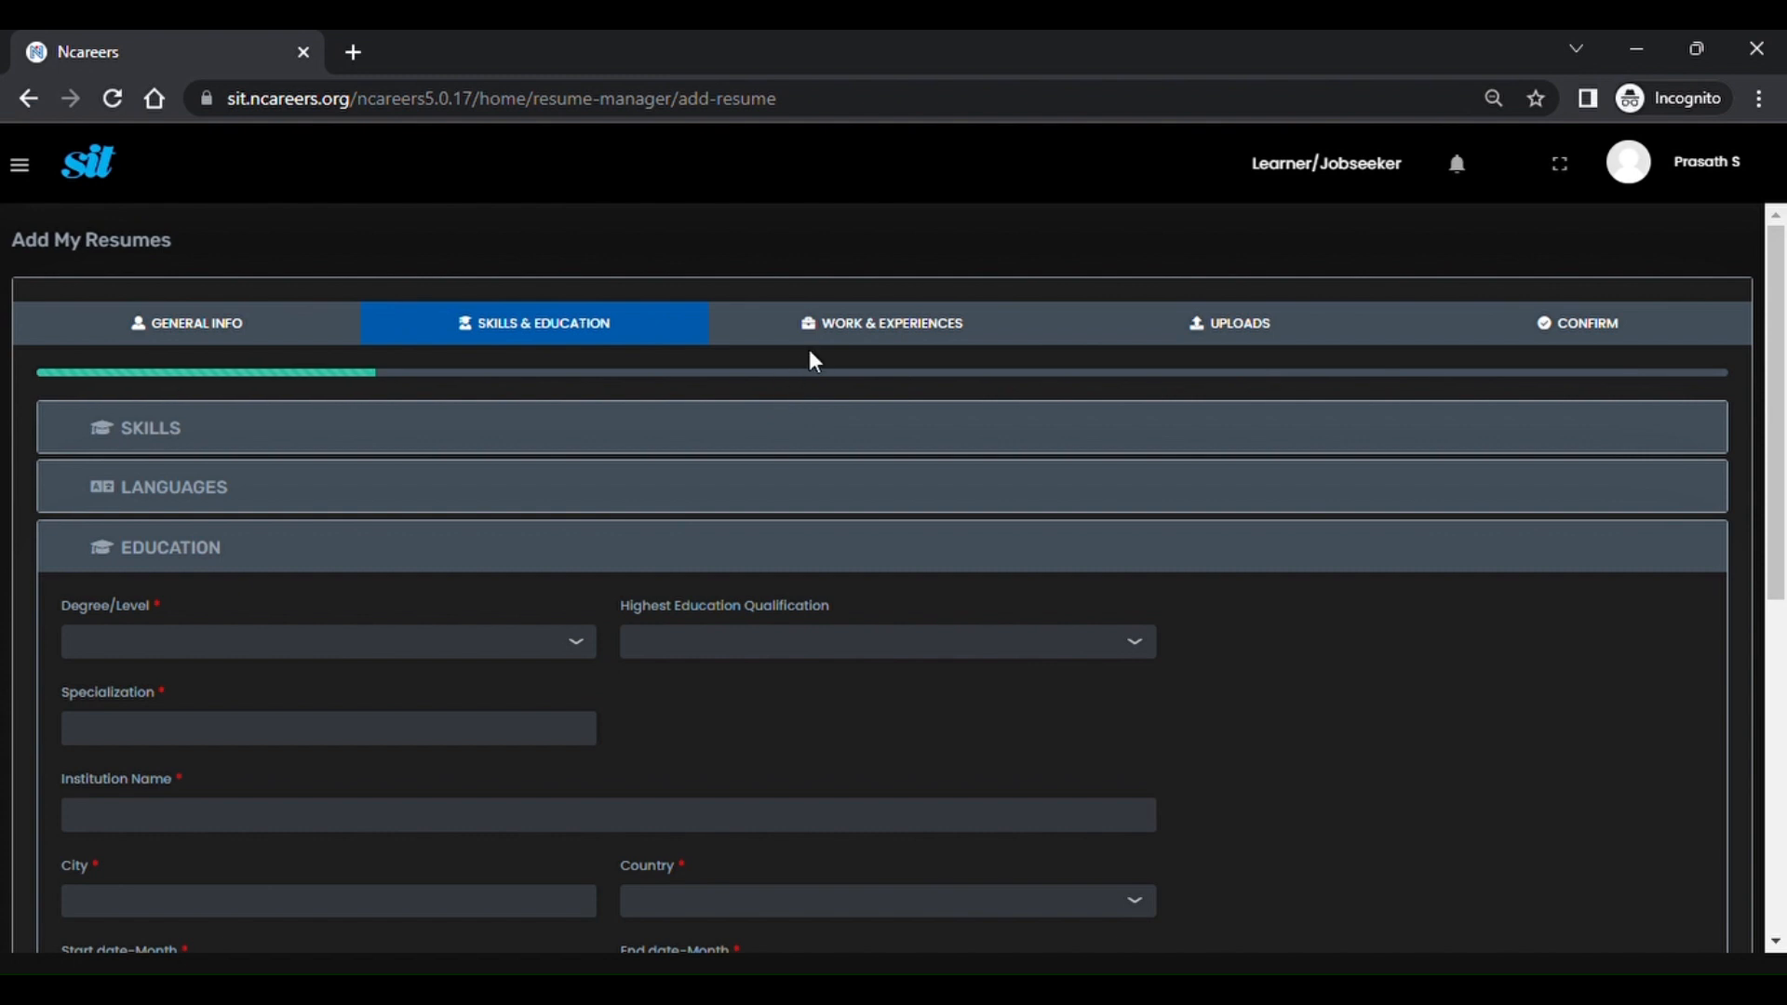
# Go to the Work & Experiences step and scroll through the empty Job Experience section.
pyautogui.click(834, 347)
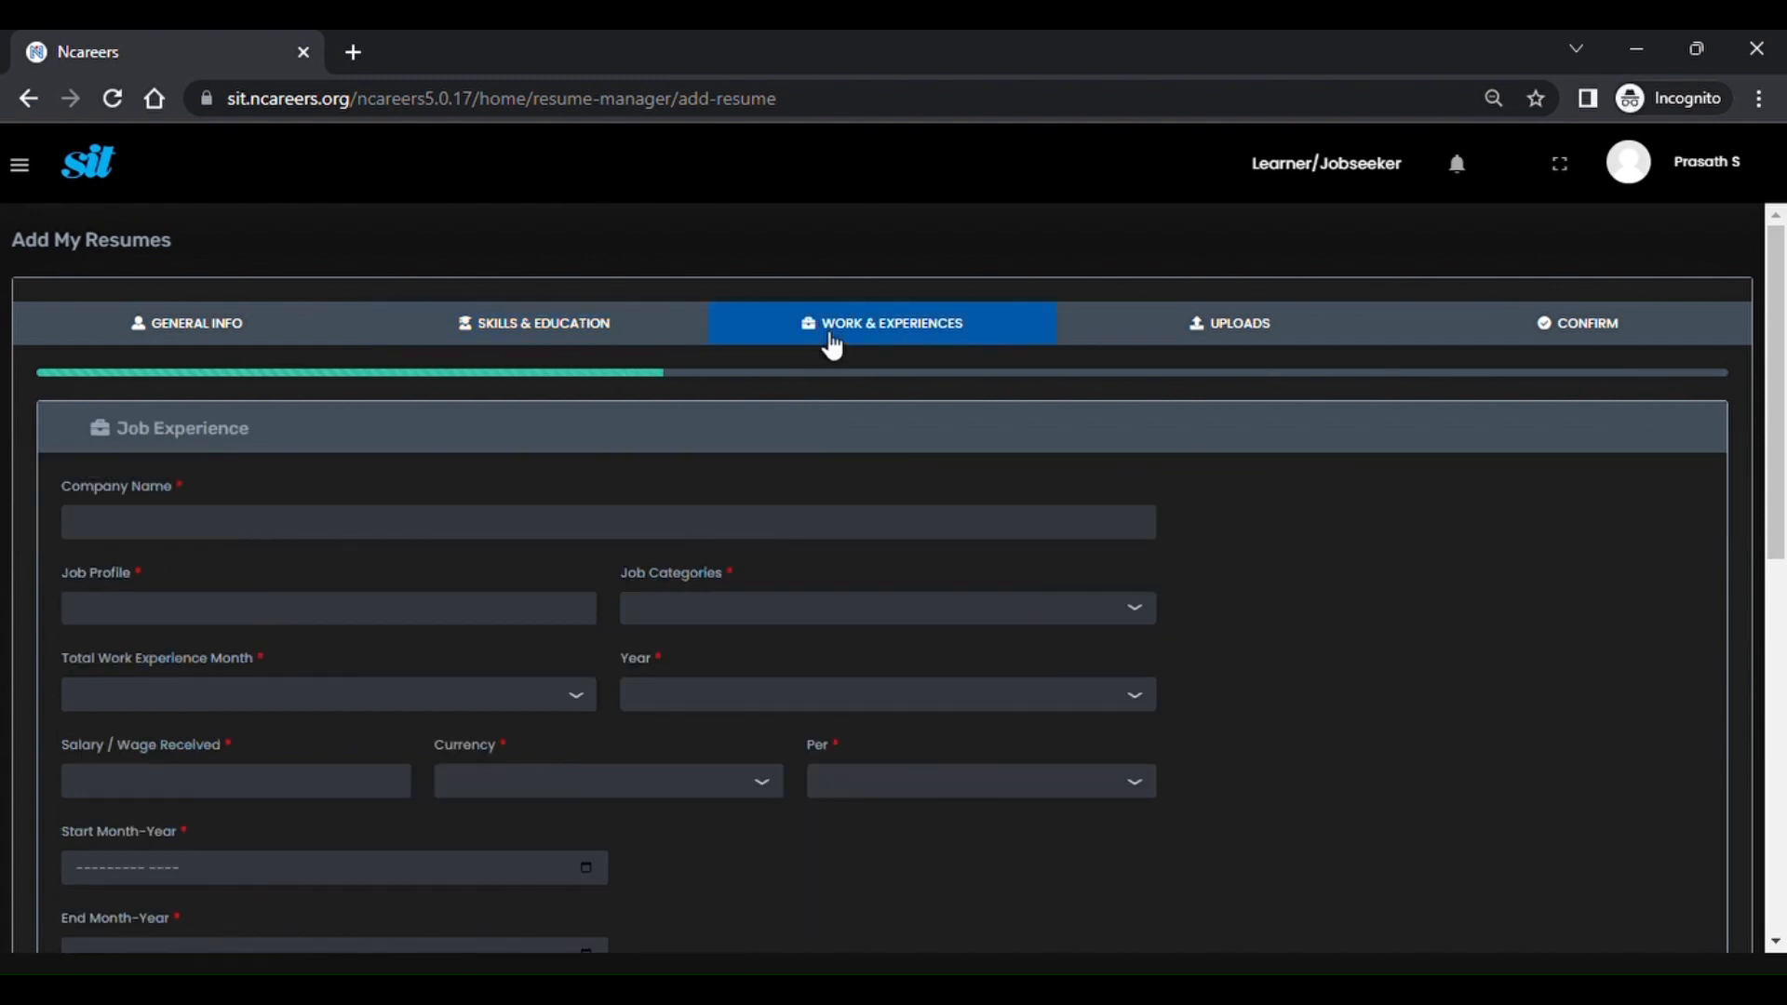
pyautogui.scroll(-1, 609, 560)
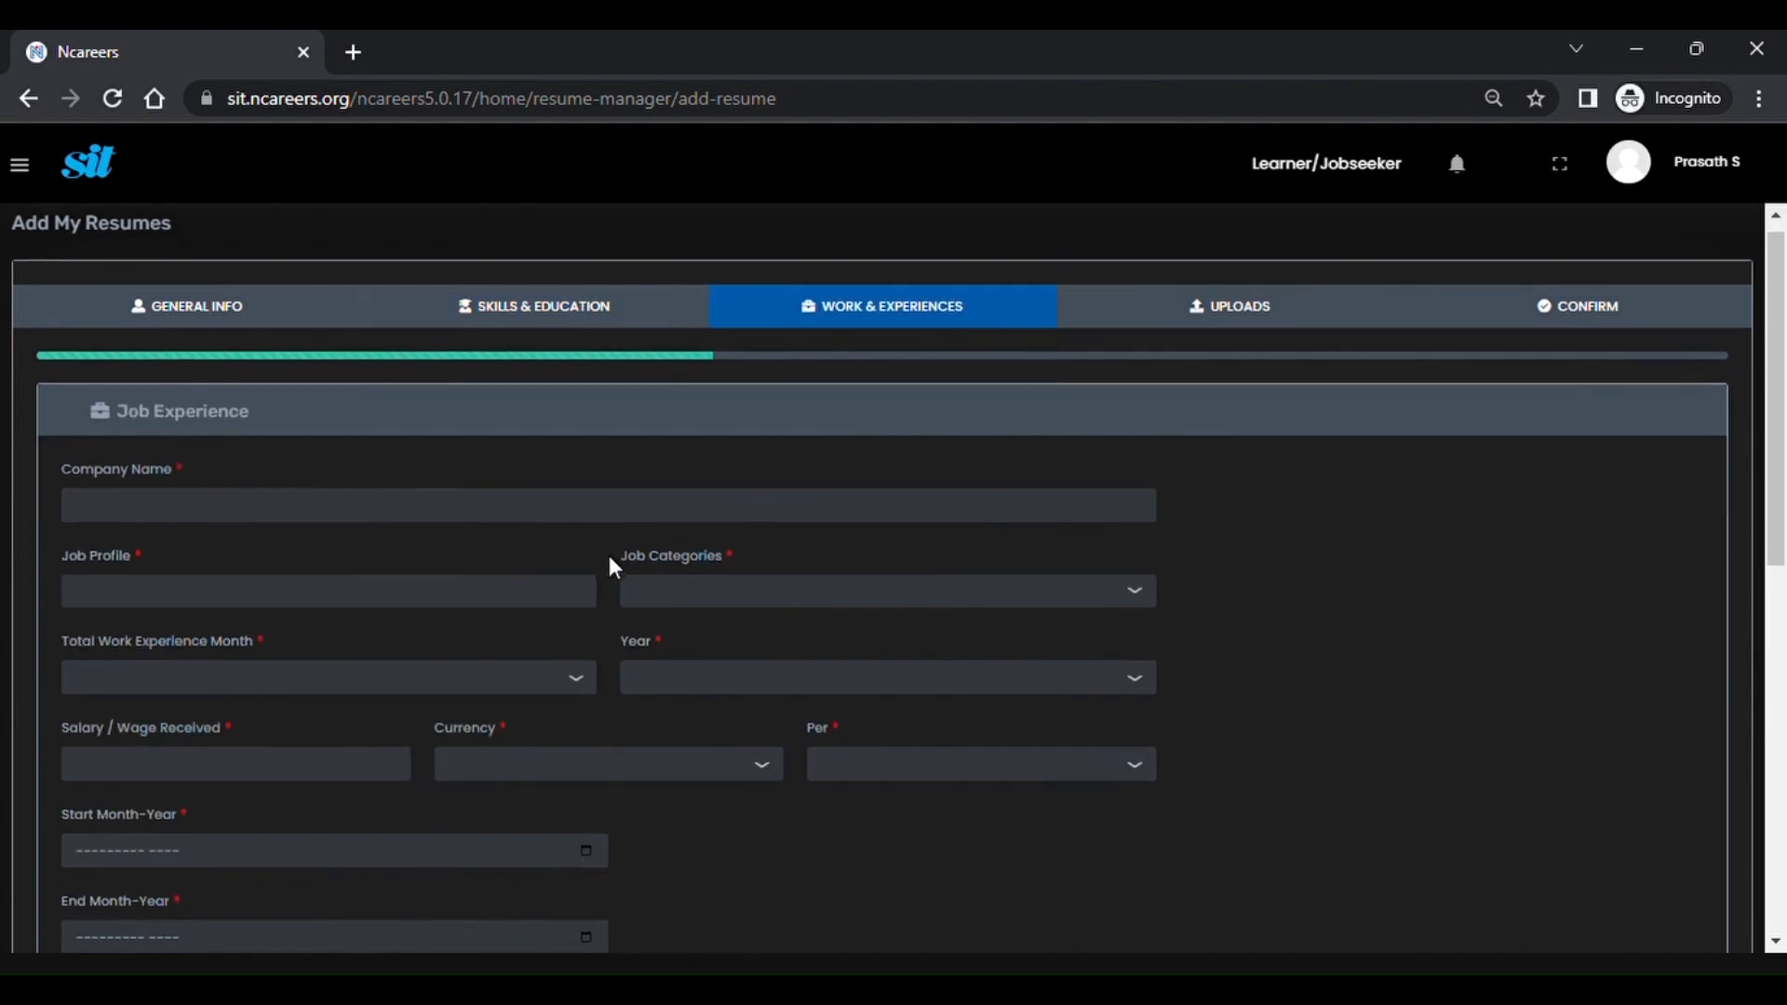
pyautogui.scroll(-1, 610, 559)
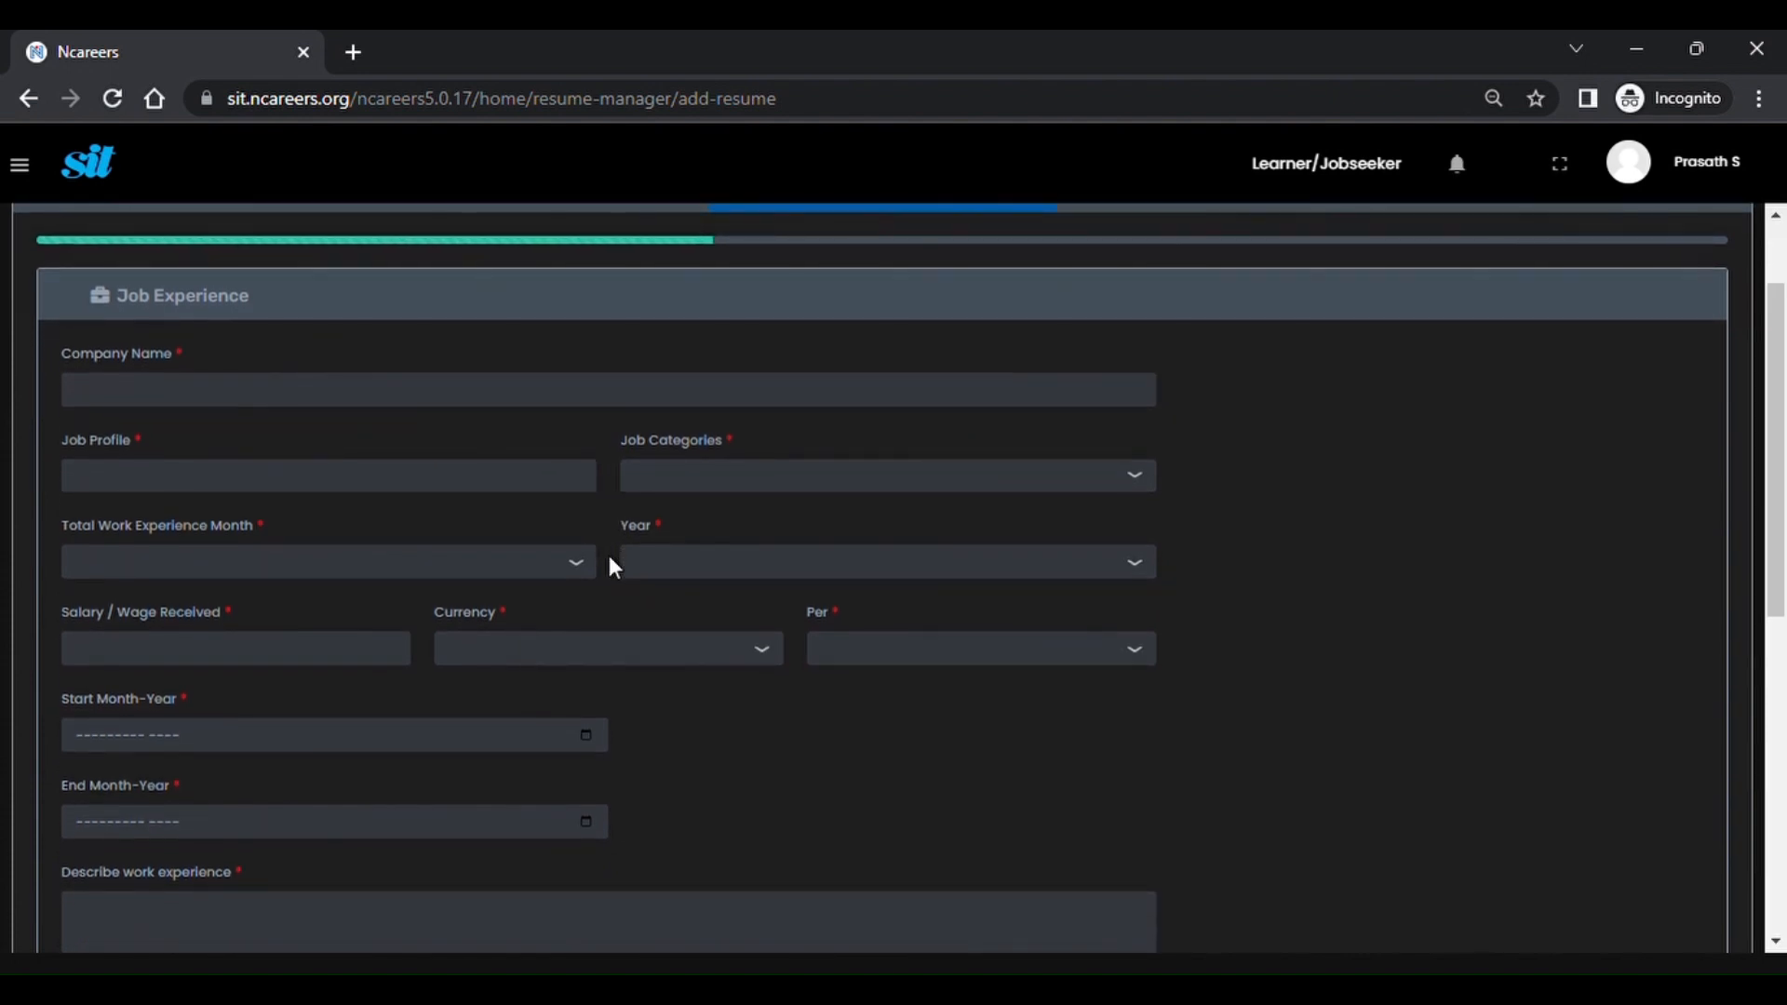
pyautogui.scroll(-1, 610, 565)
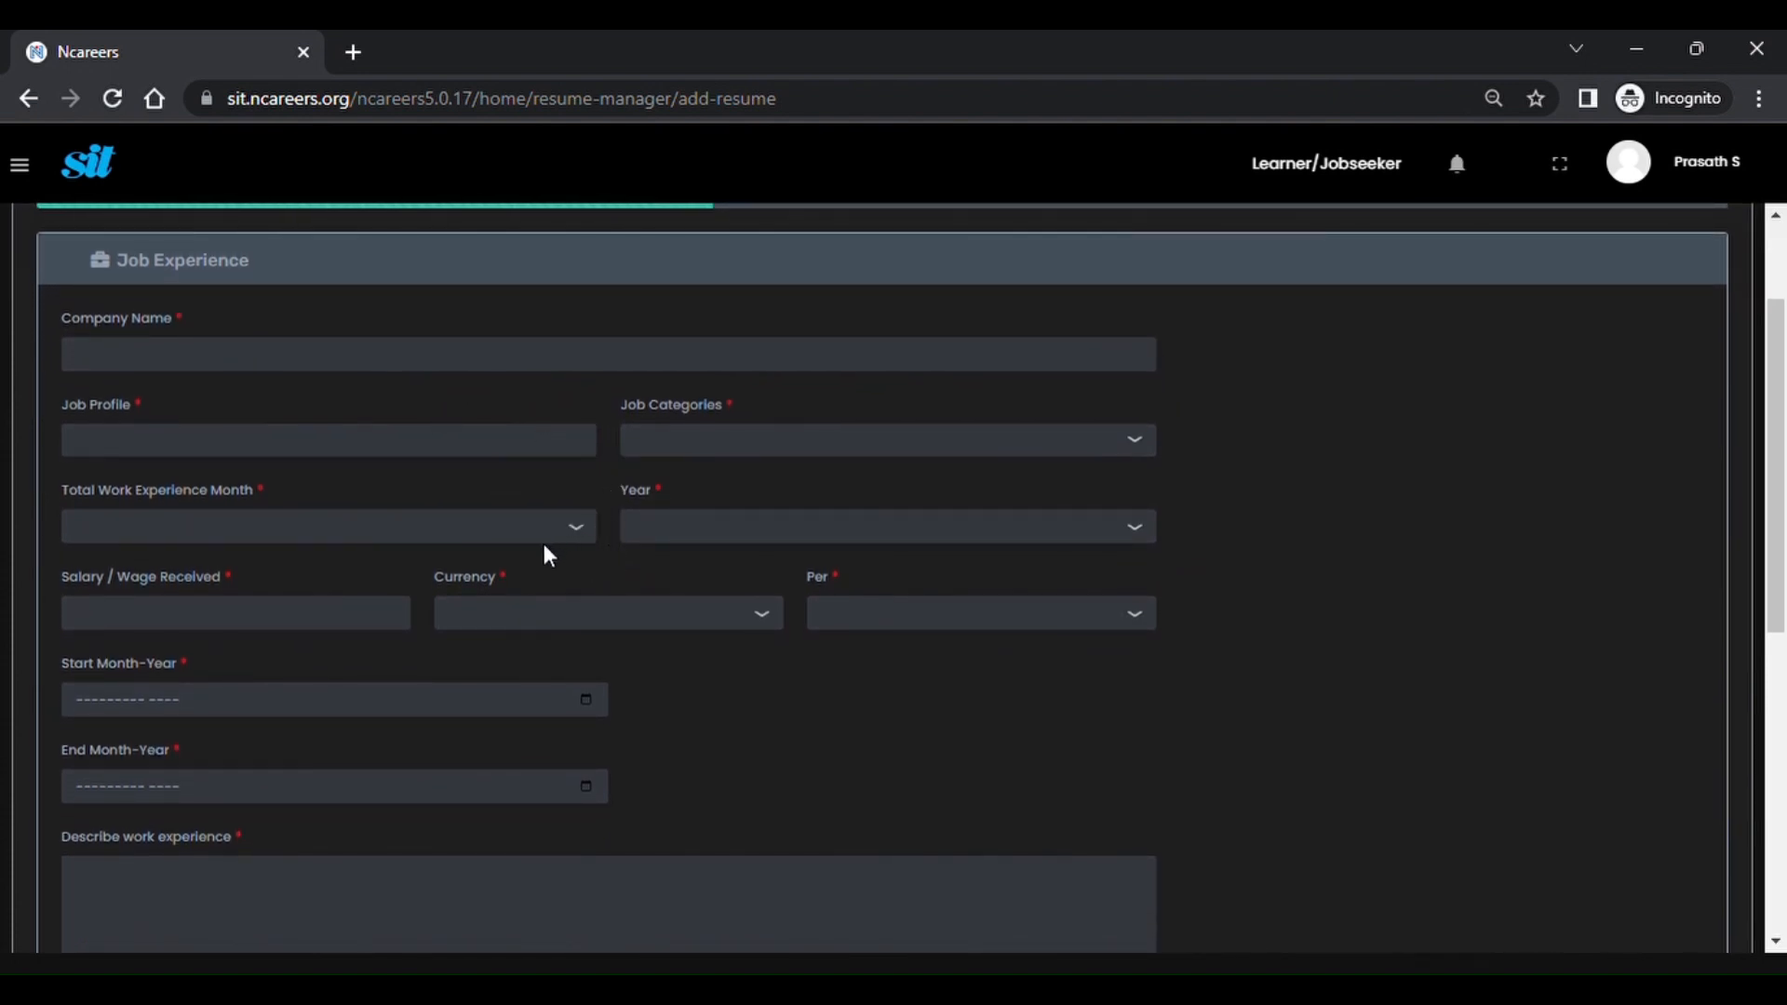
pyautogui.scroll(-2, 545, 550)
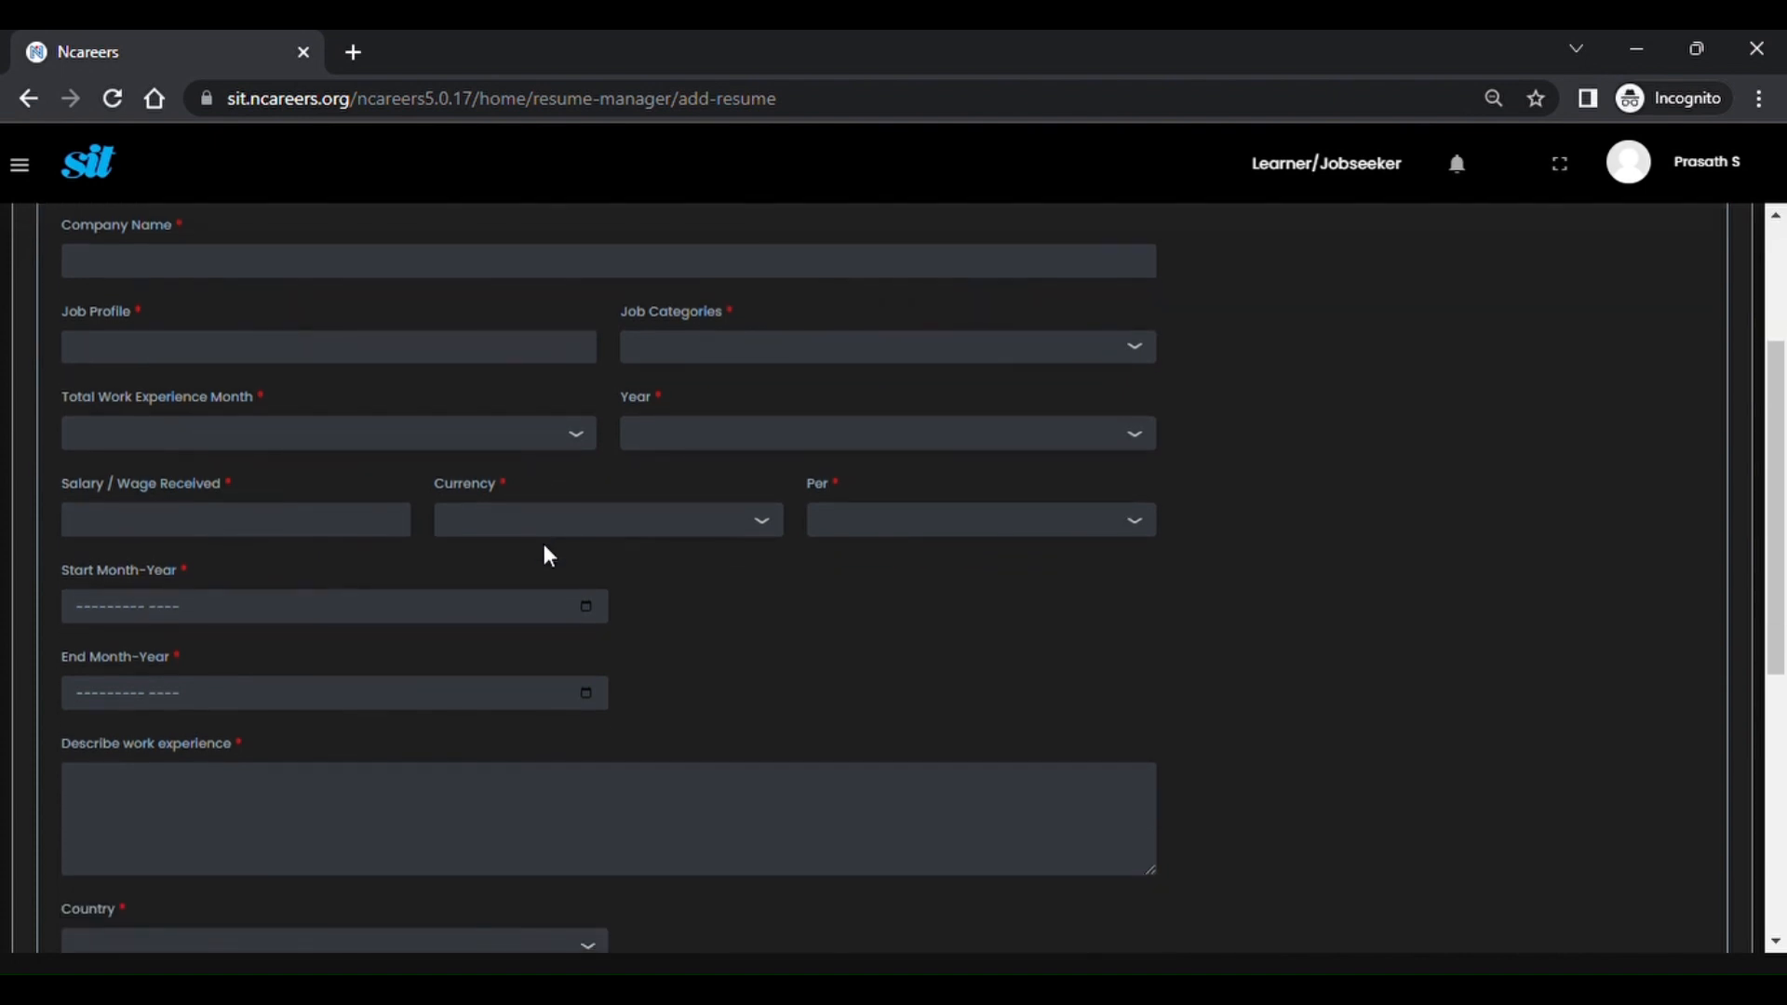
pyautogui.scroll(-3, 549, 556)
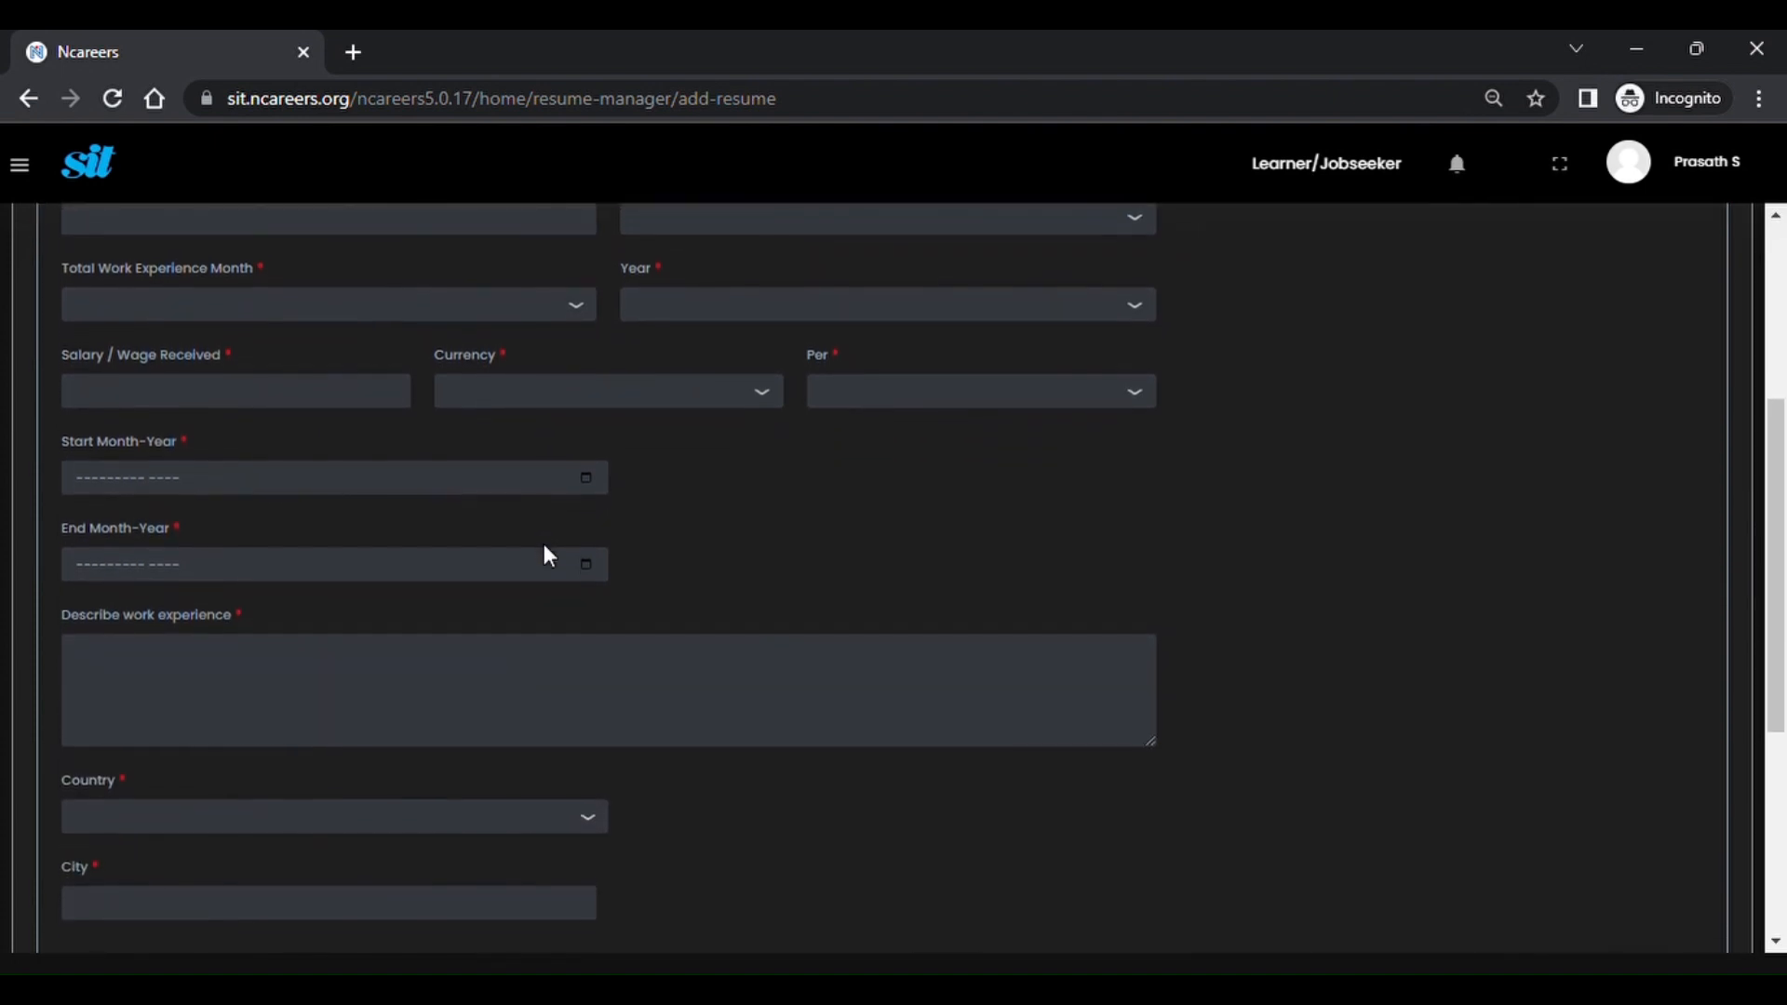
pyautogui.scroll(-4, 549, 555)
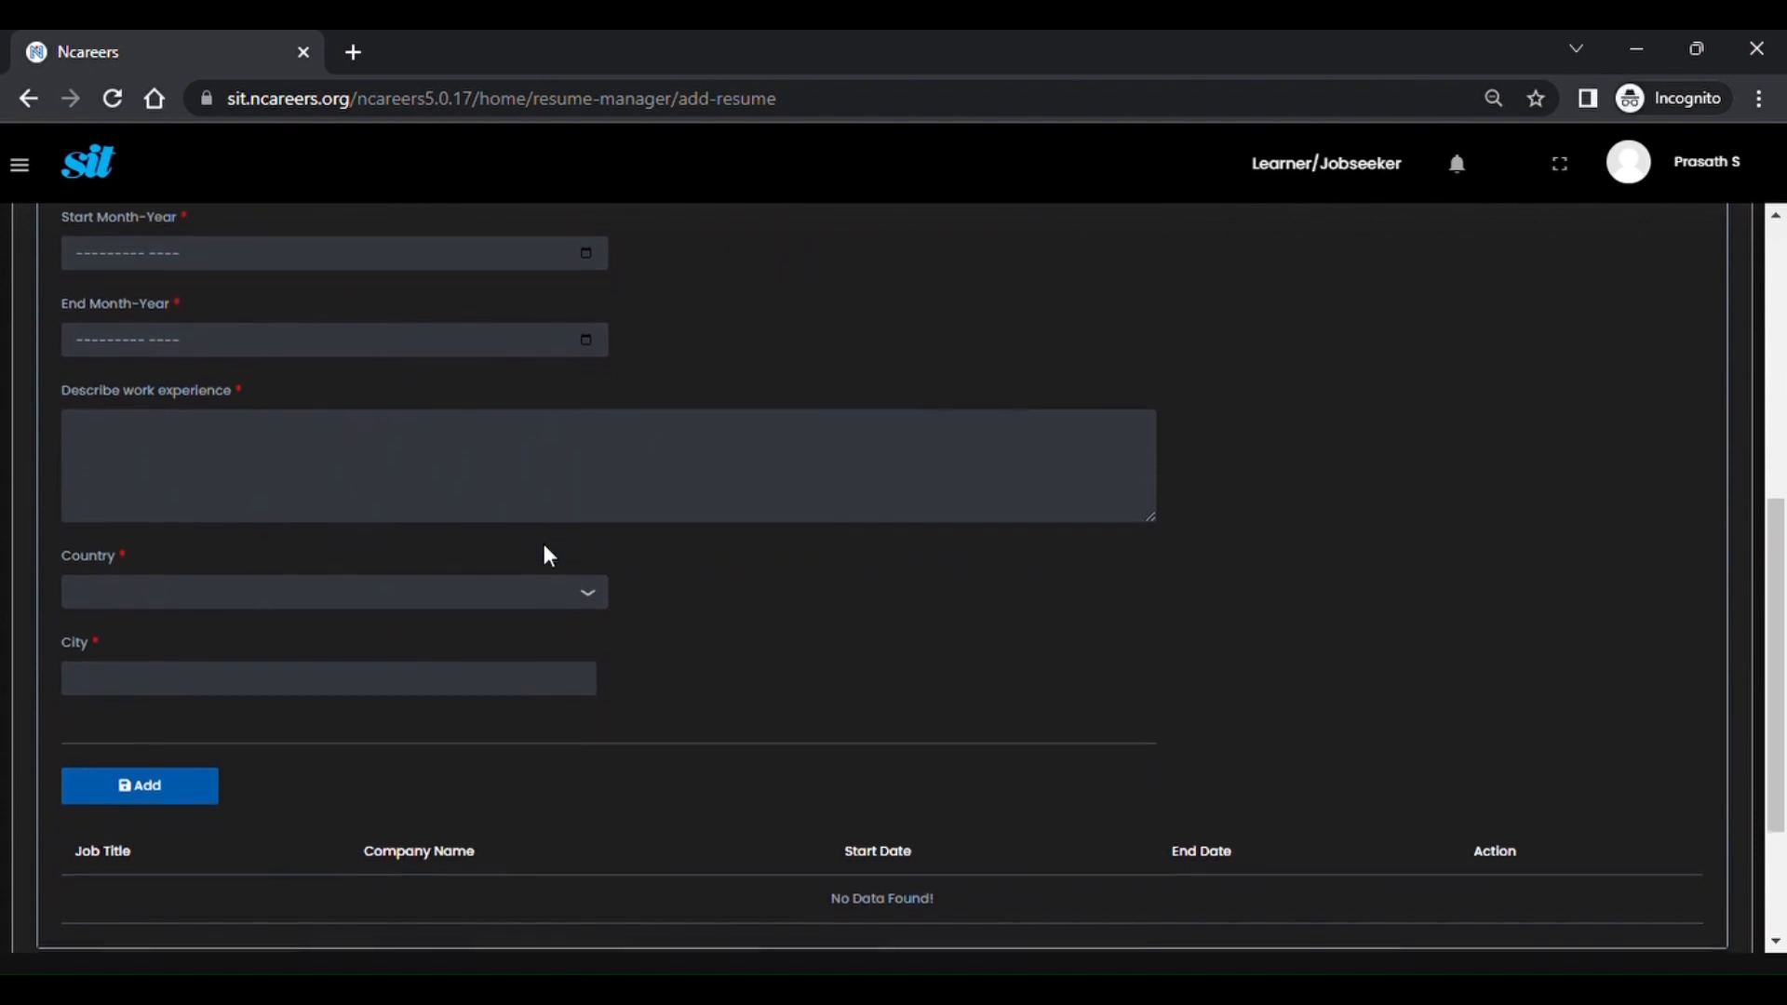
pyautogui.scroll(-3, 549, 556)
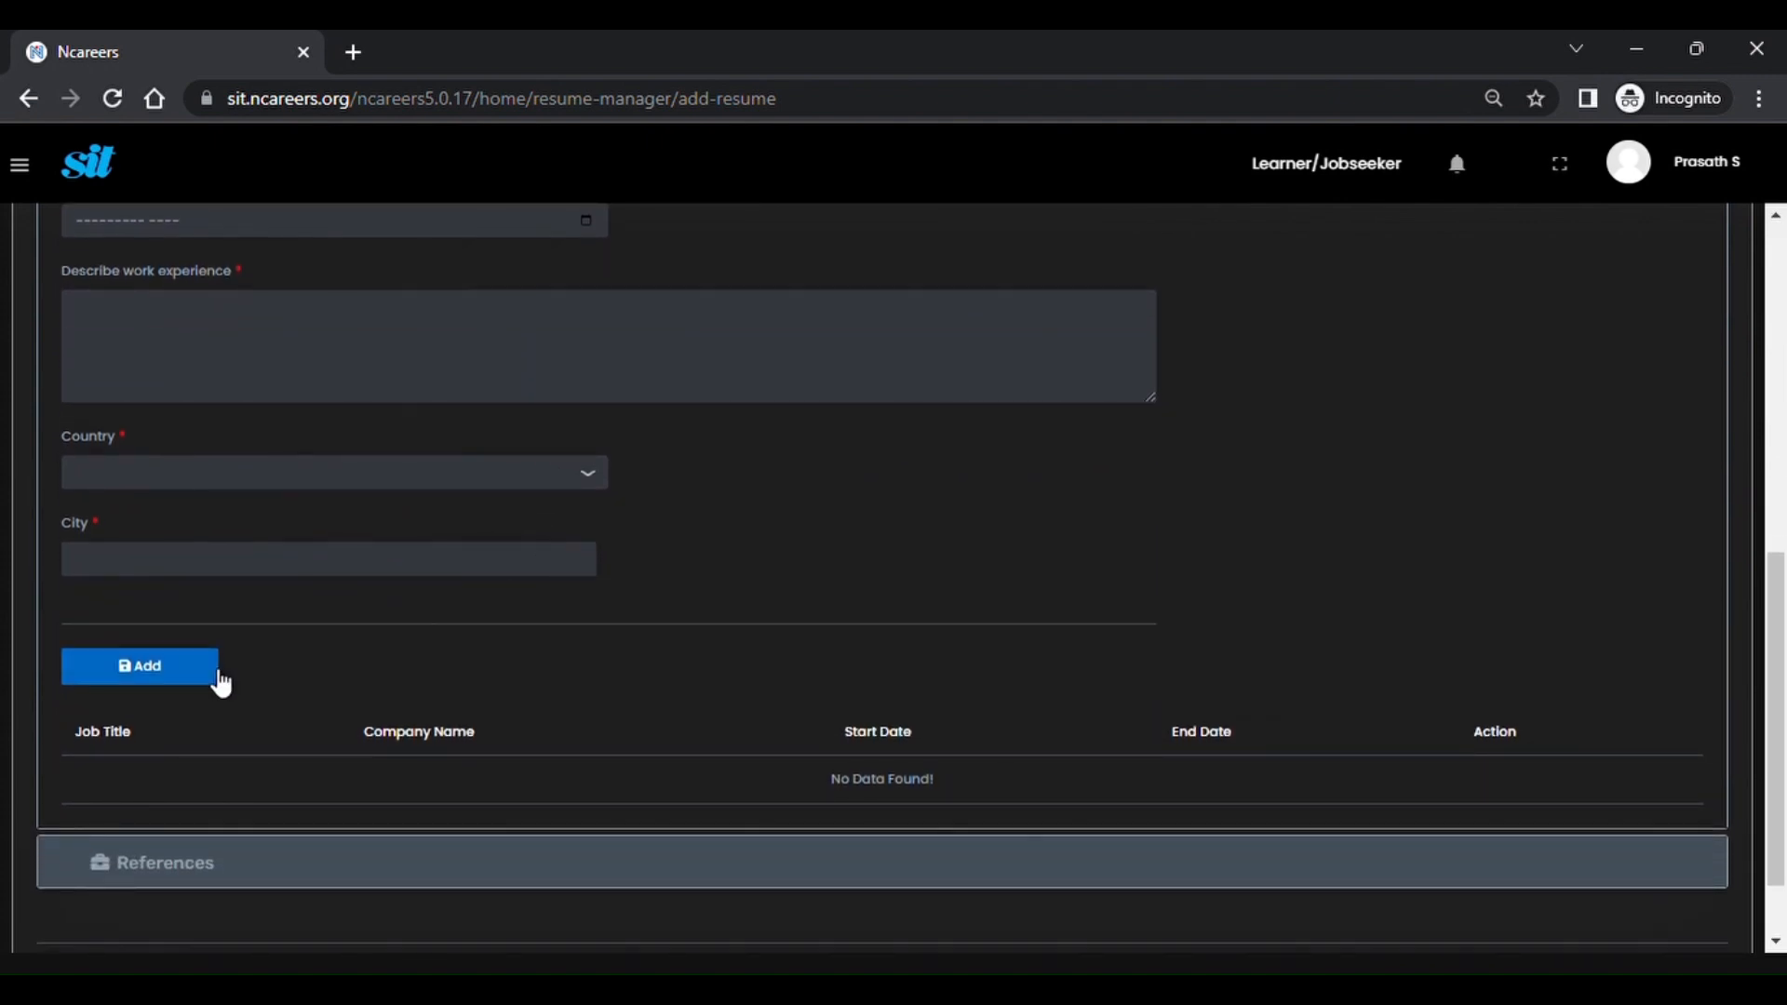
pyautogui.scroll(-2, 500, 819)
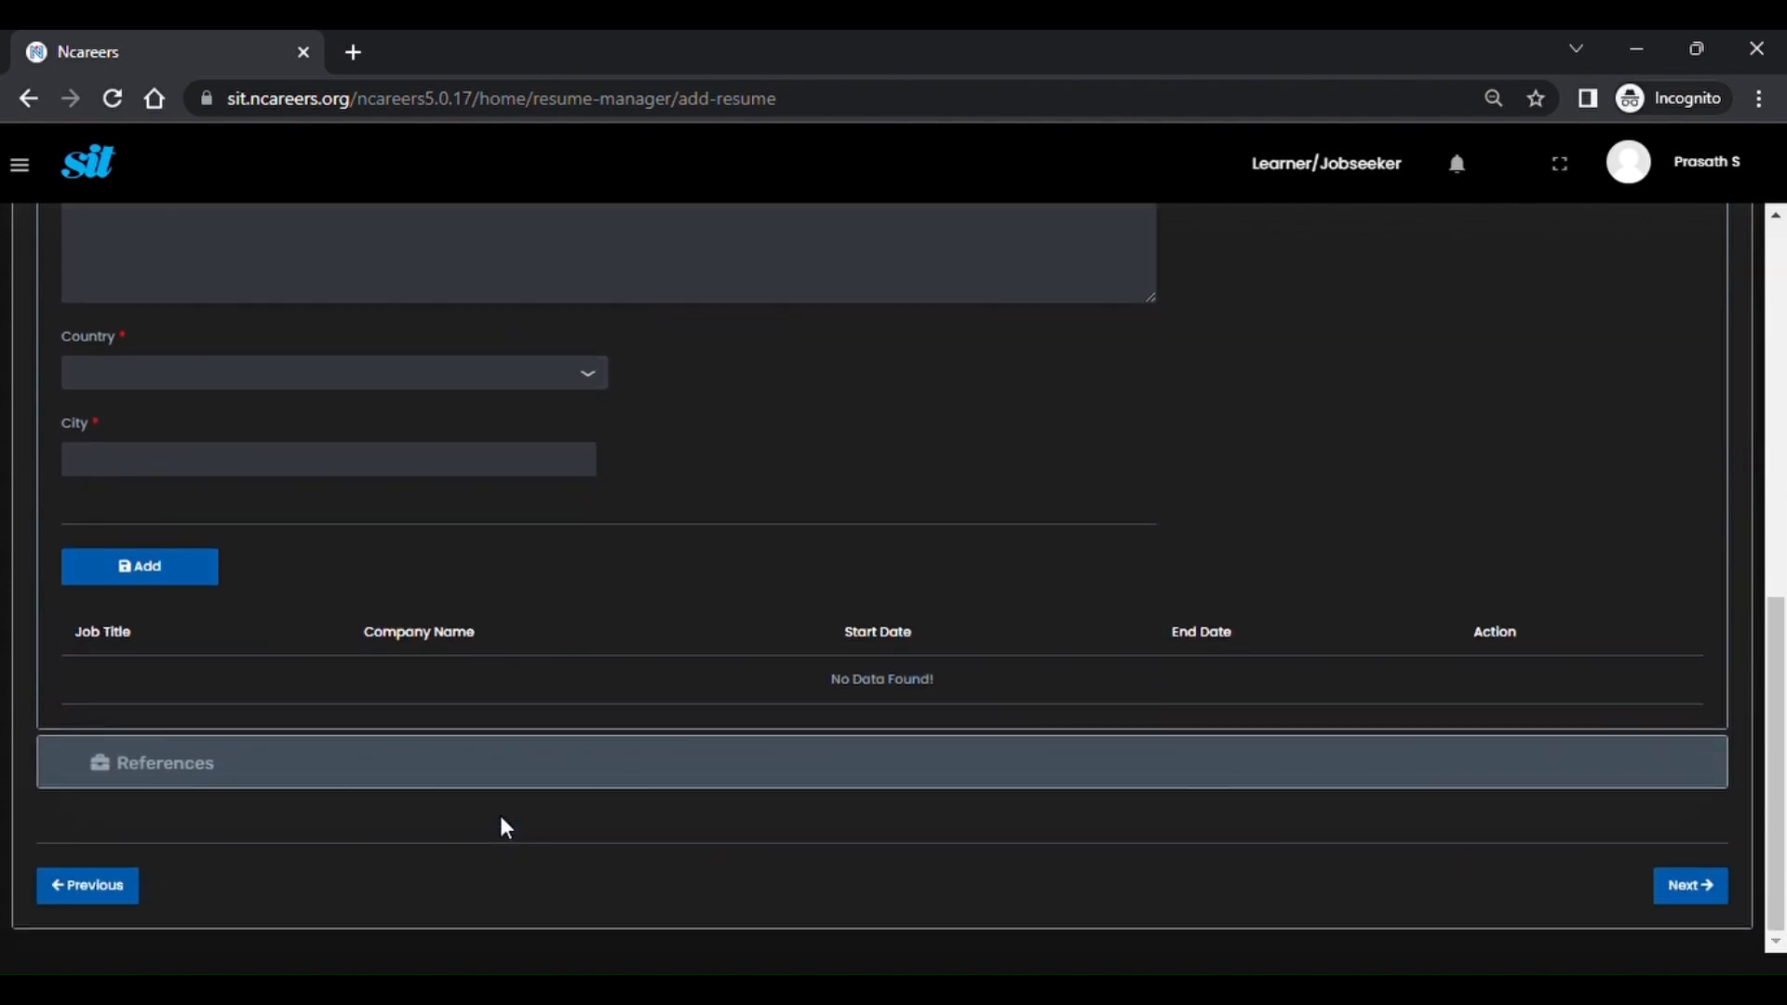
# Expand the References section below Job Experience and review it.
pyautogui.click(203, 765)
pyautogui.scroll(-6, 196, 763)
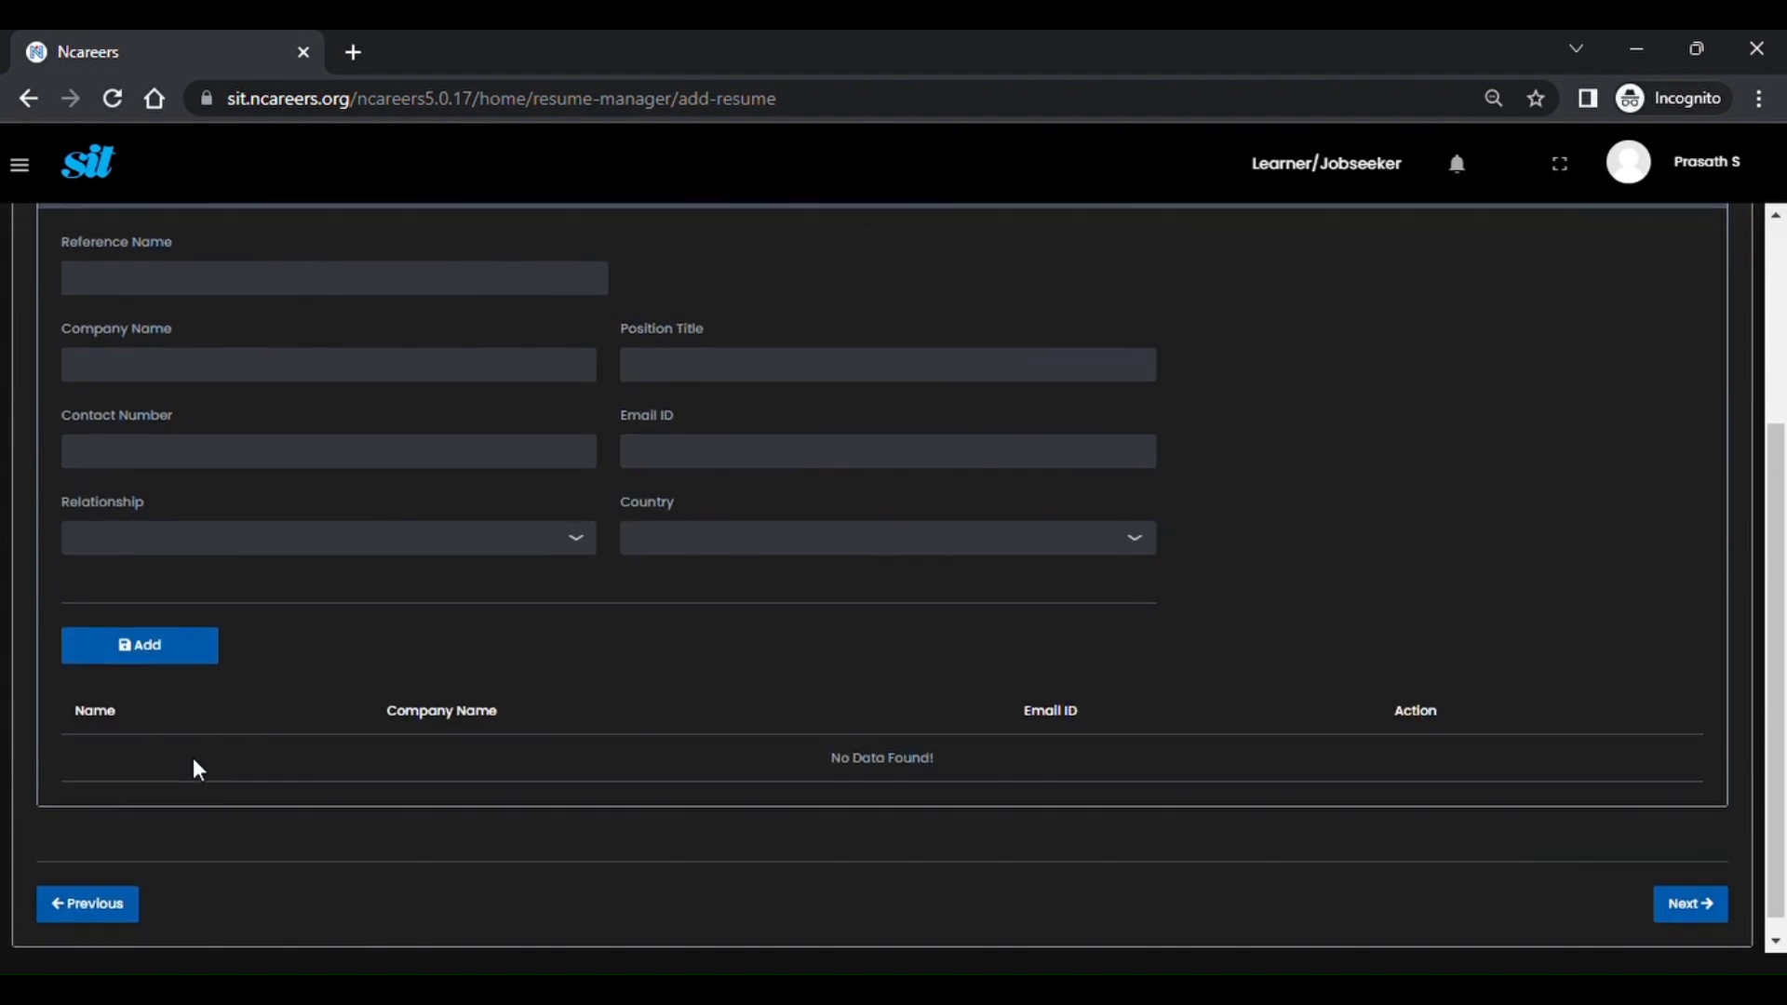
pyautogui.scroll(1, 336, 335)
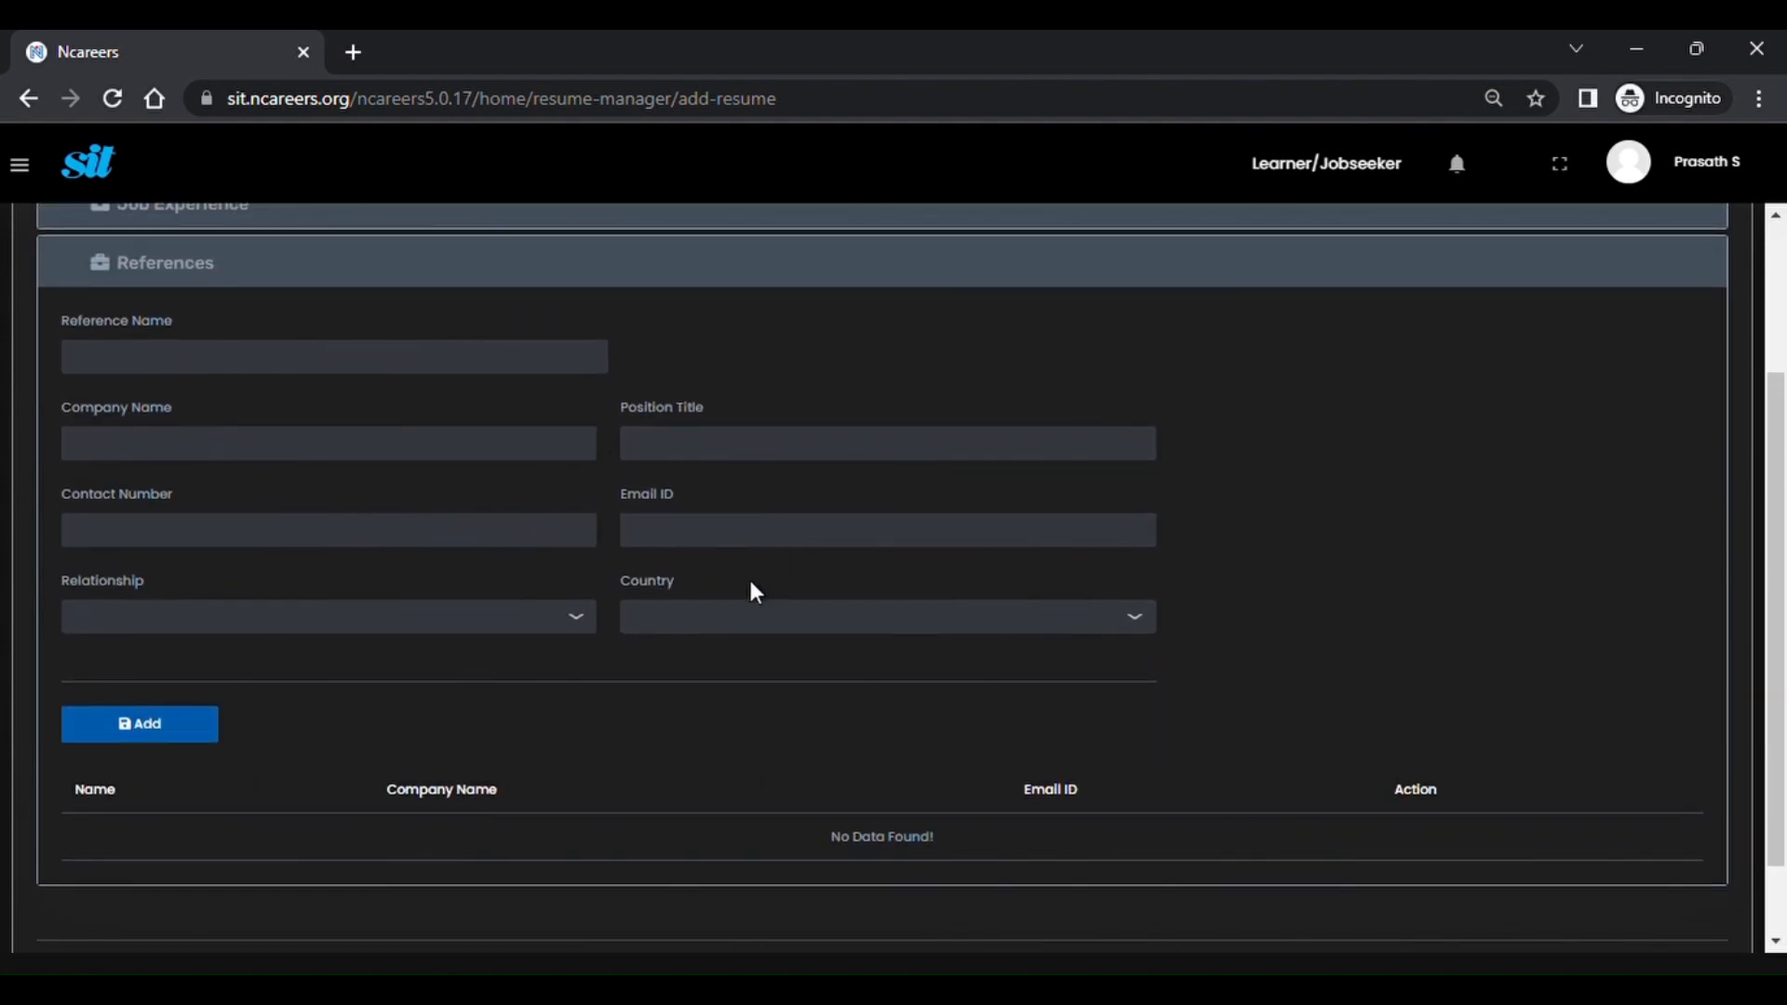
pyautogui.scroll(-1, 583, 594)
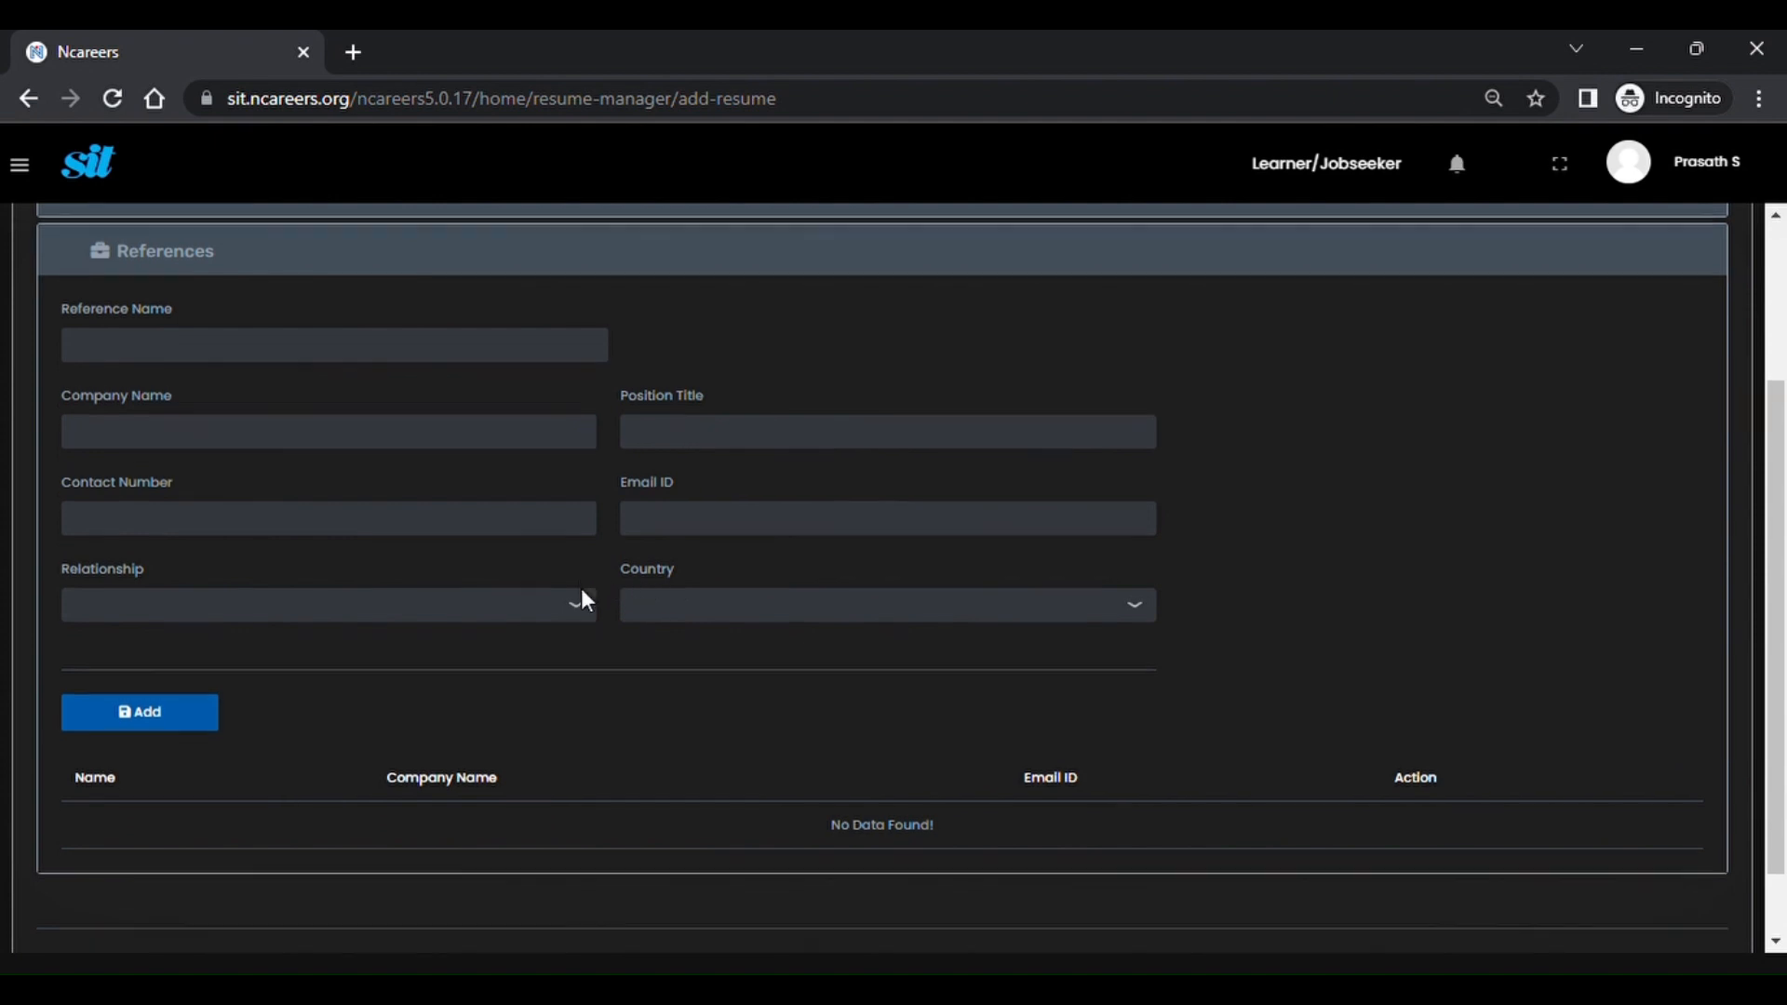
pyautogui.scroll(3, 583, 594)
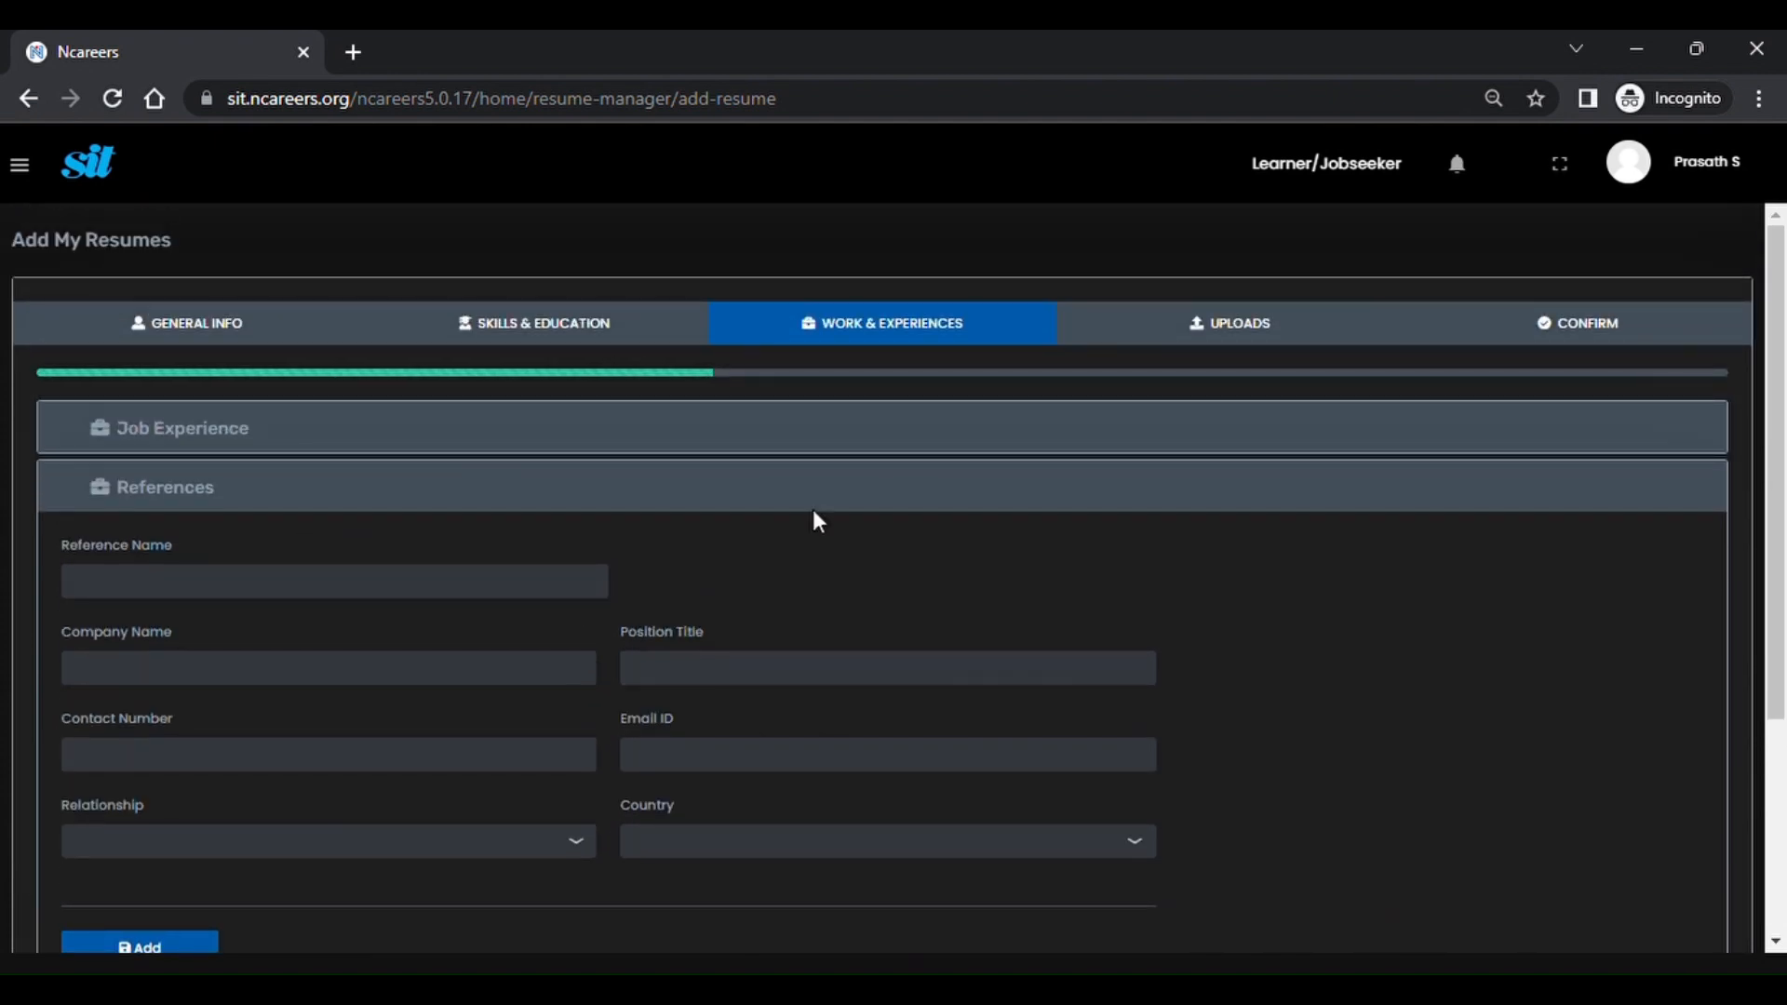
# On the Uploads step, expand the Social Media Profile section.
pyautogui.click(1215, 341)
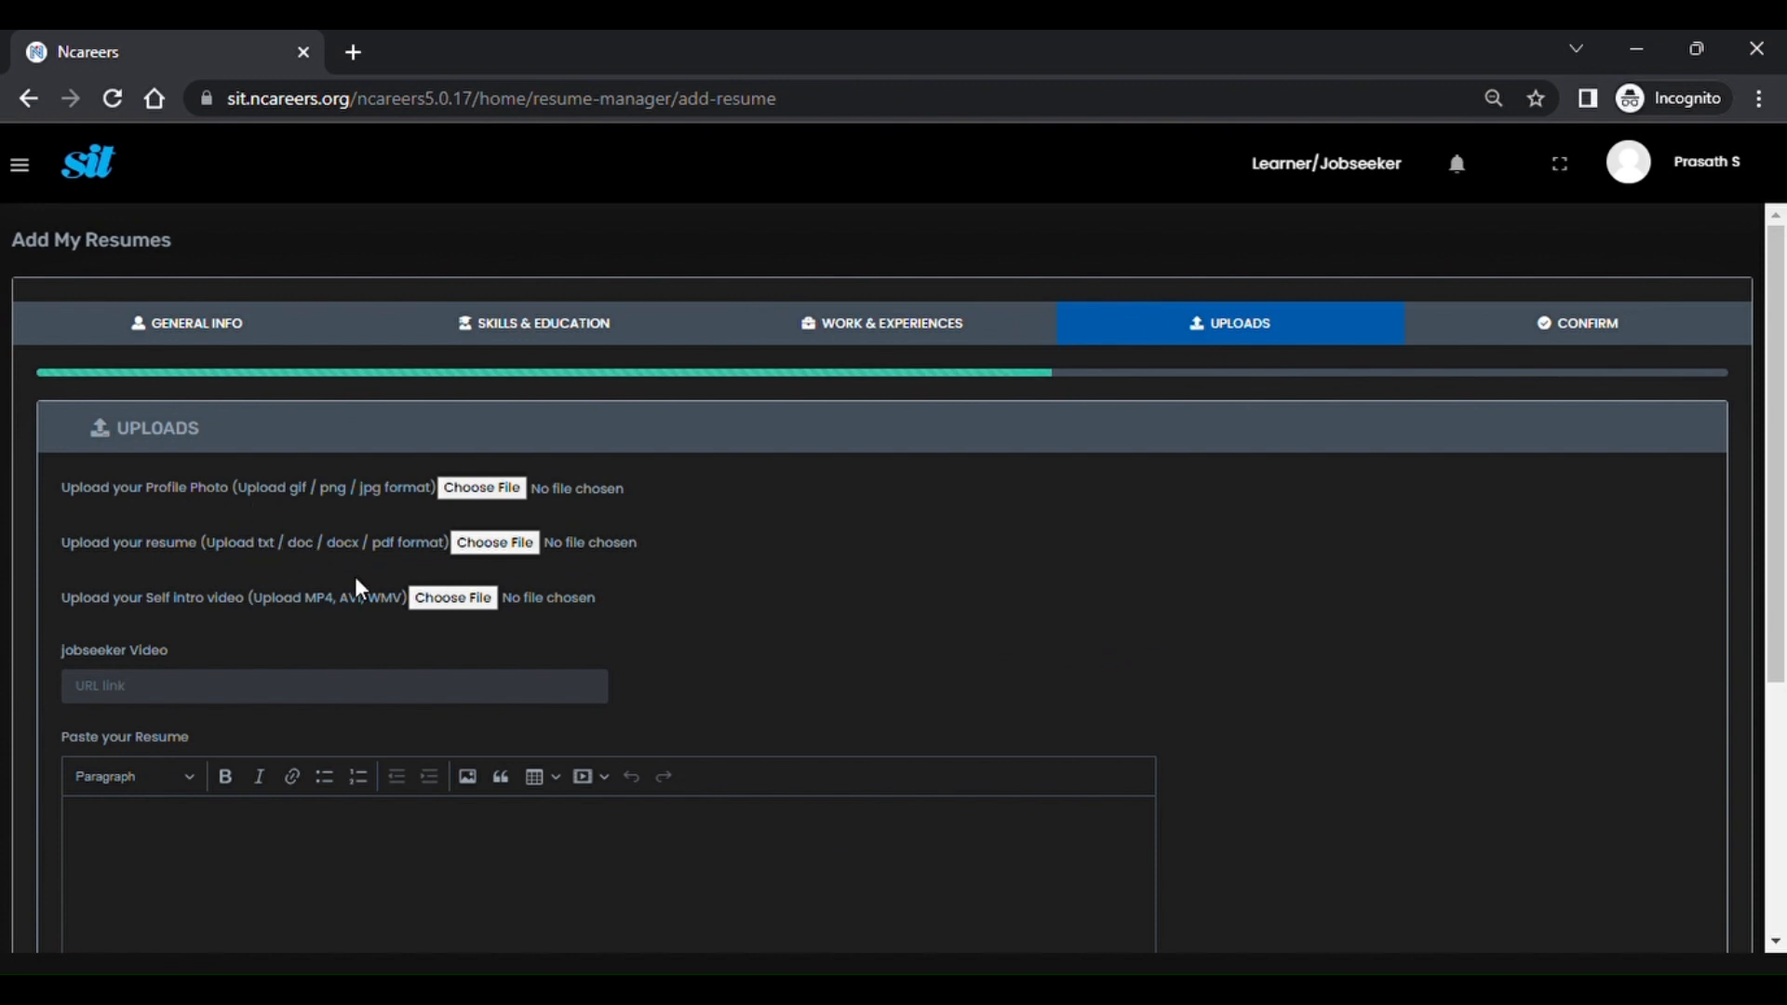
pyautogui.scroll(-1, 359, 589)
pyautogui.scroll(-2, 360, 588)
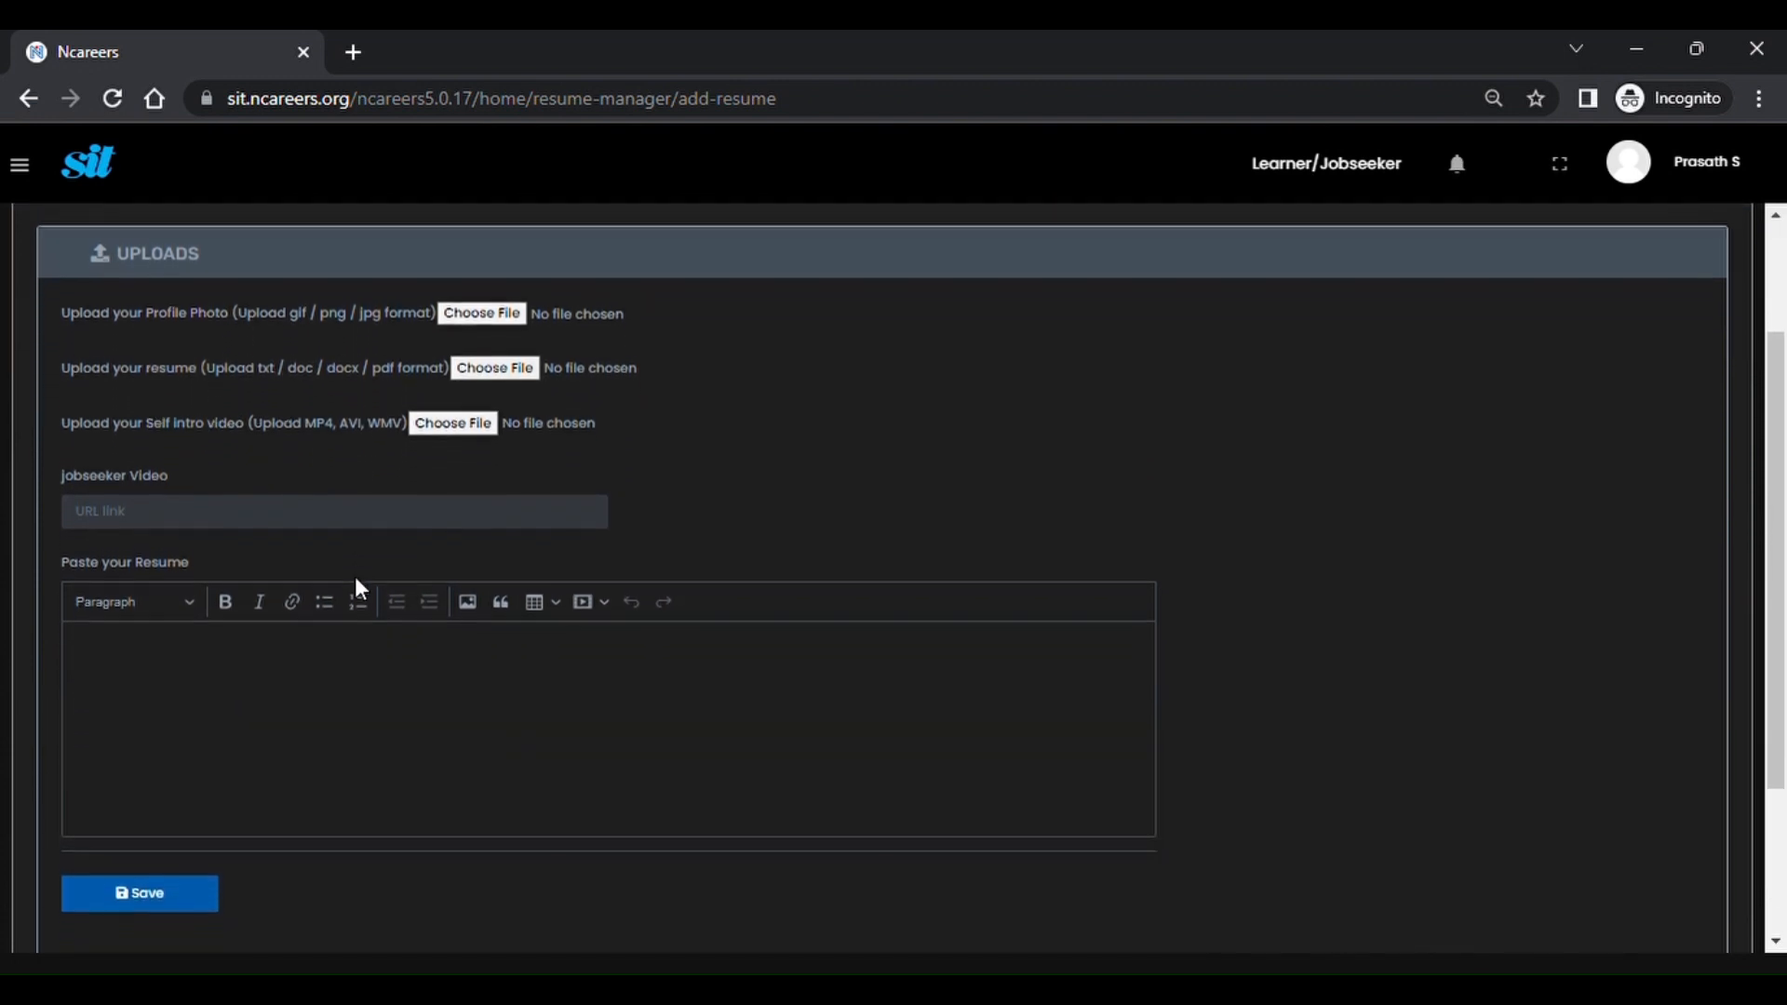
pyautogui.scroll(-2, 360, 588)
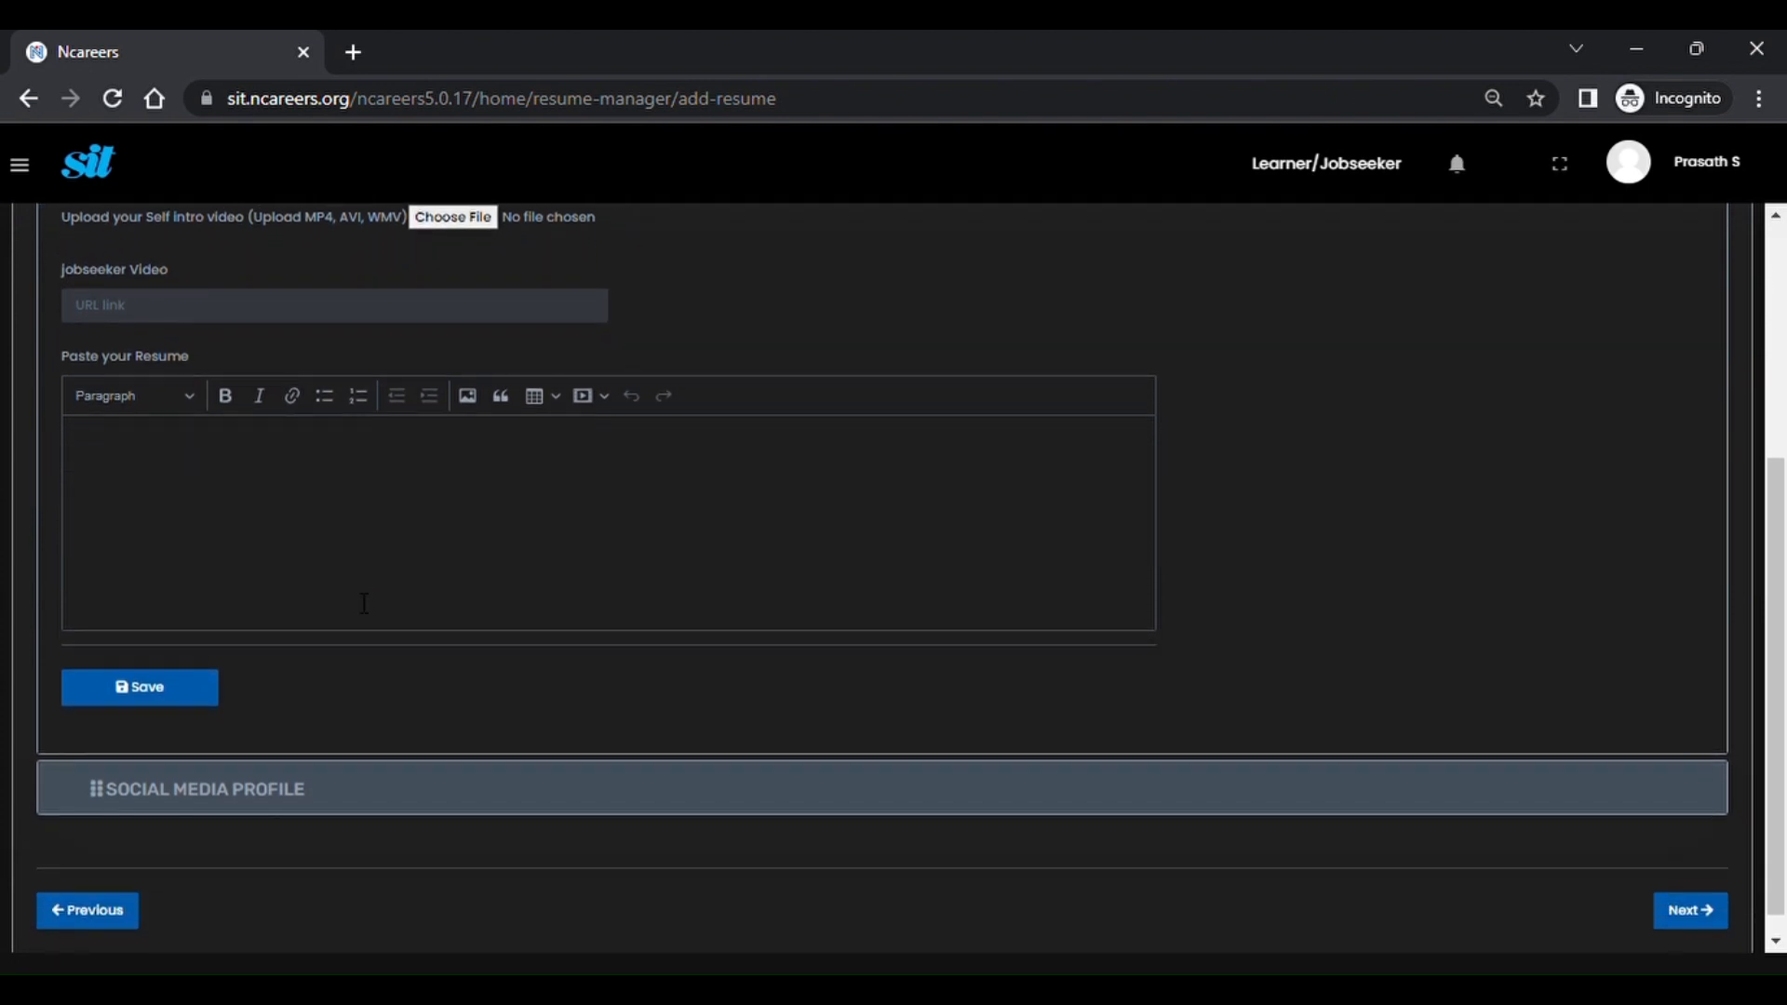
pyautogui.click(259, 799)
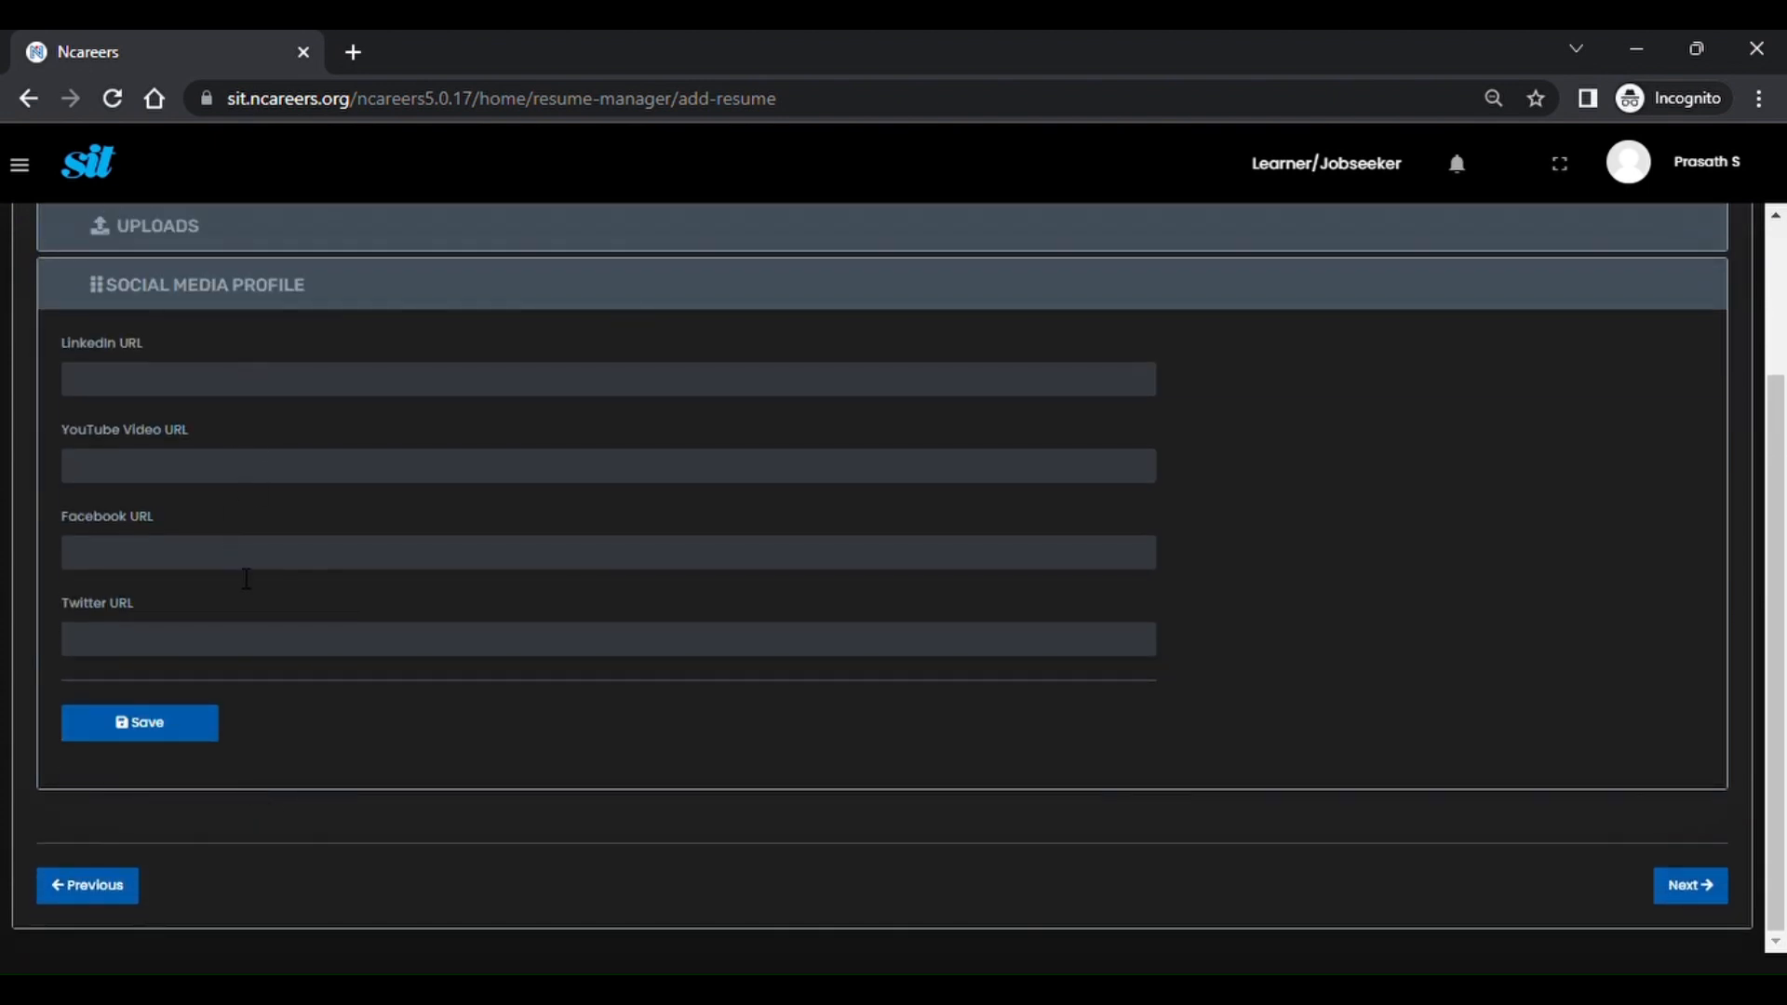
# Finish the resume by moving to the Confirm step.
pyautogui.scroll(2, 241, 562)
pyautogui.scroll(1, 247, 580)
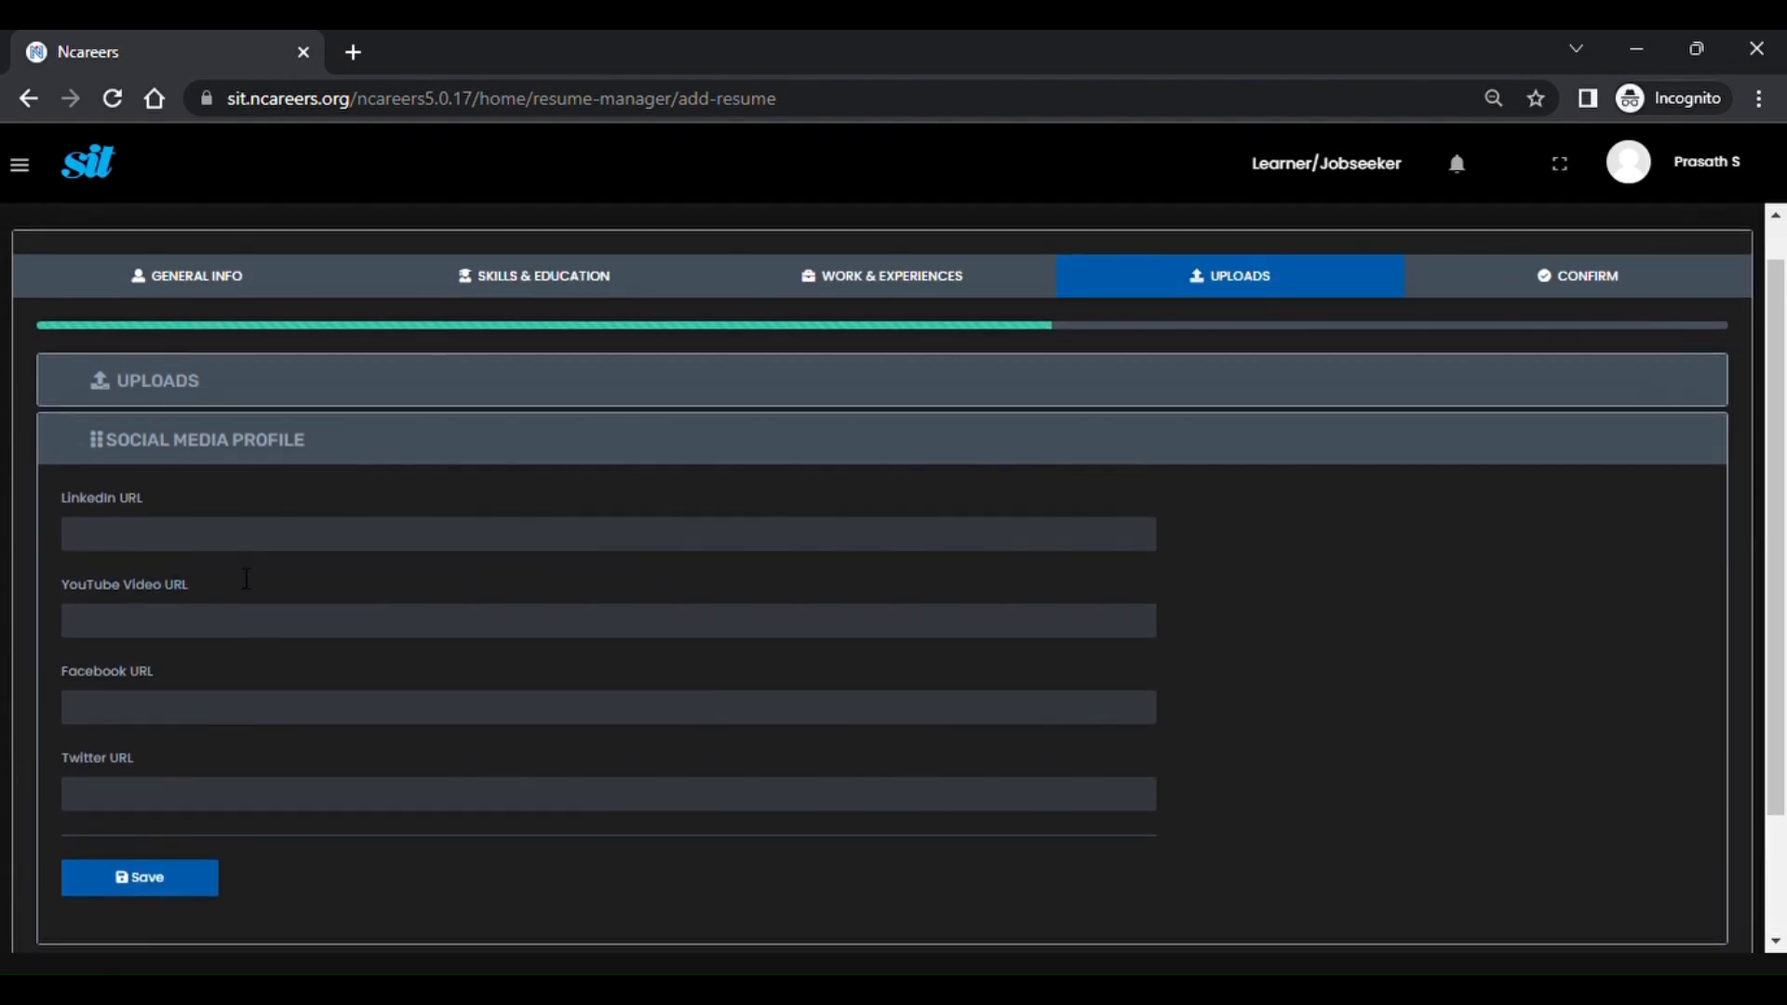
pyautogui.click(1570, 319)
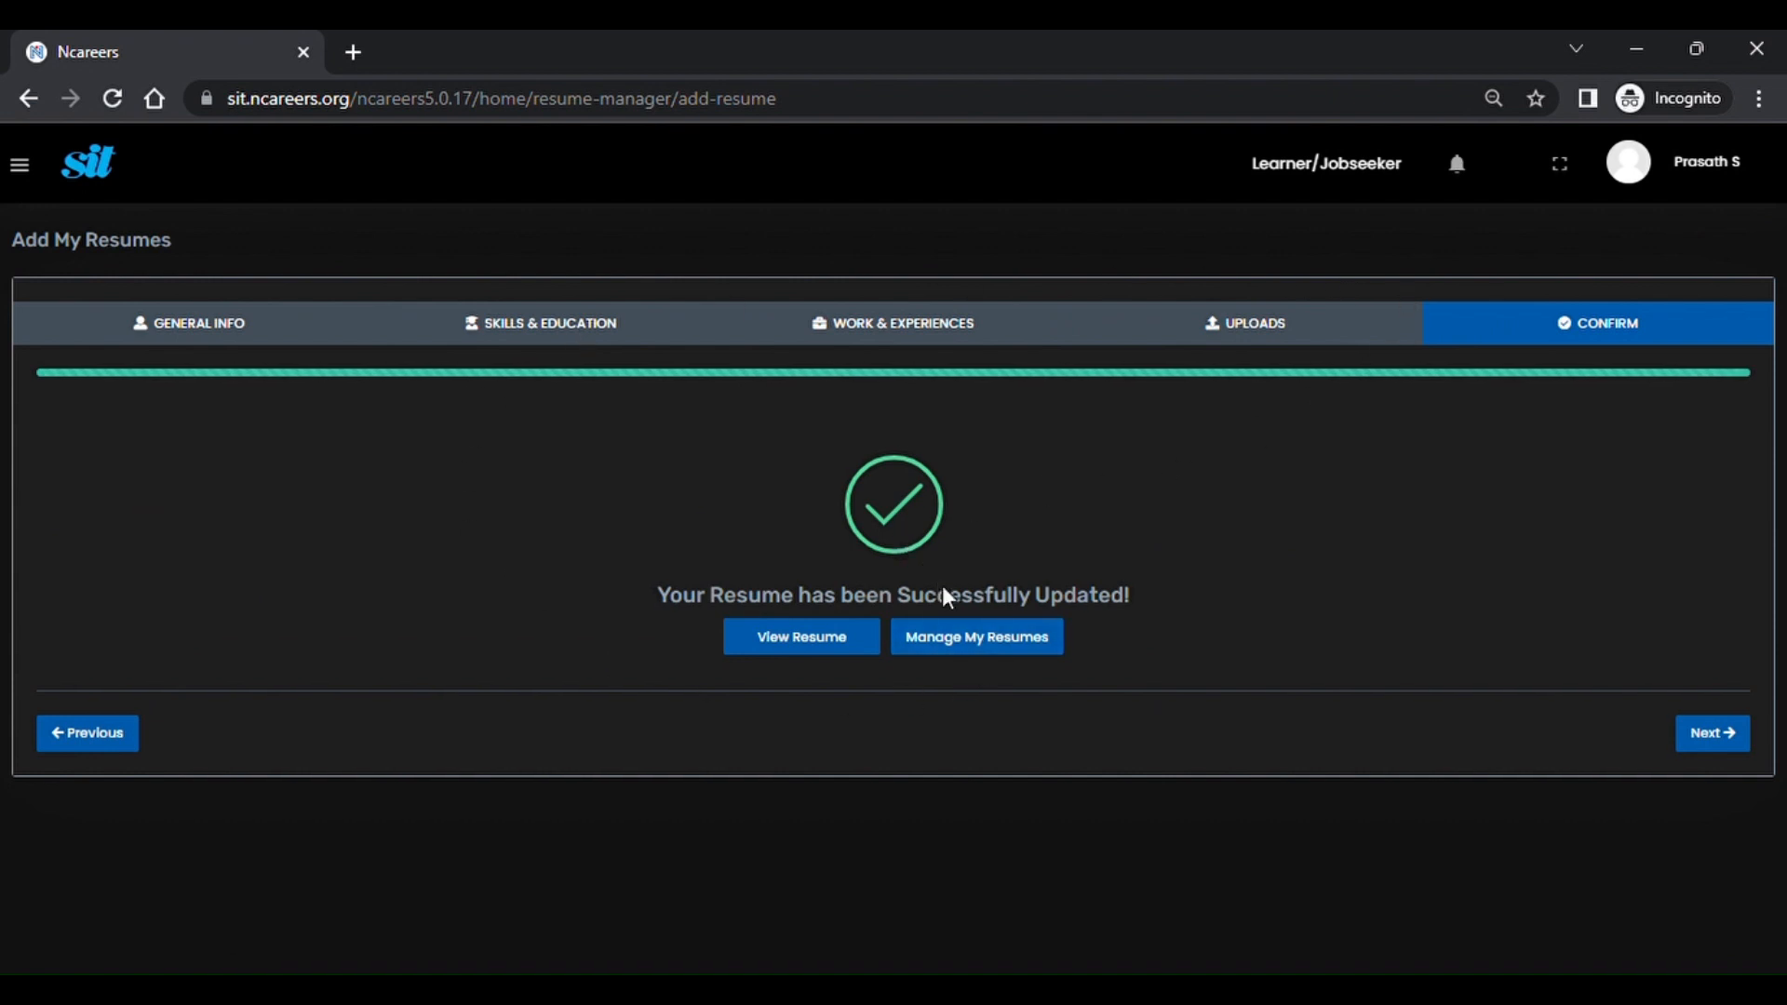
# Open Manage My Resumes and edit the resume created 6-Feb-2023.
pyautogui.click(951, 639)
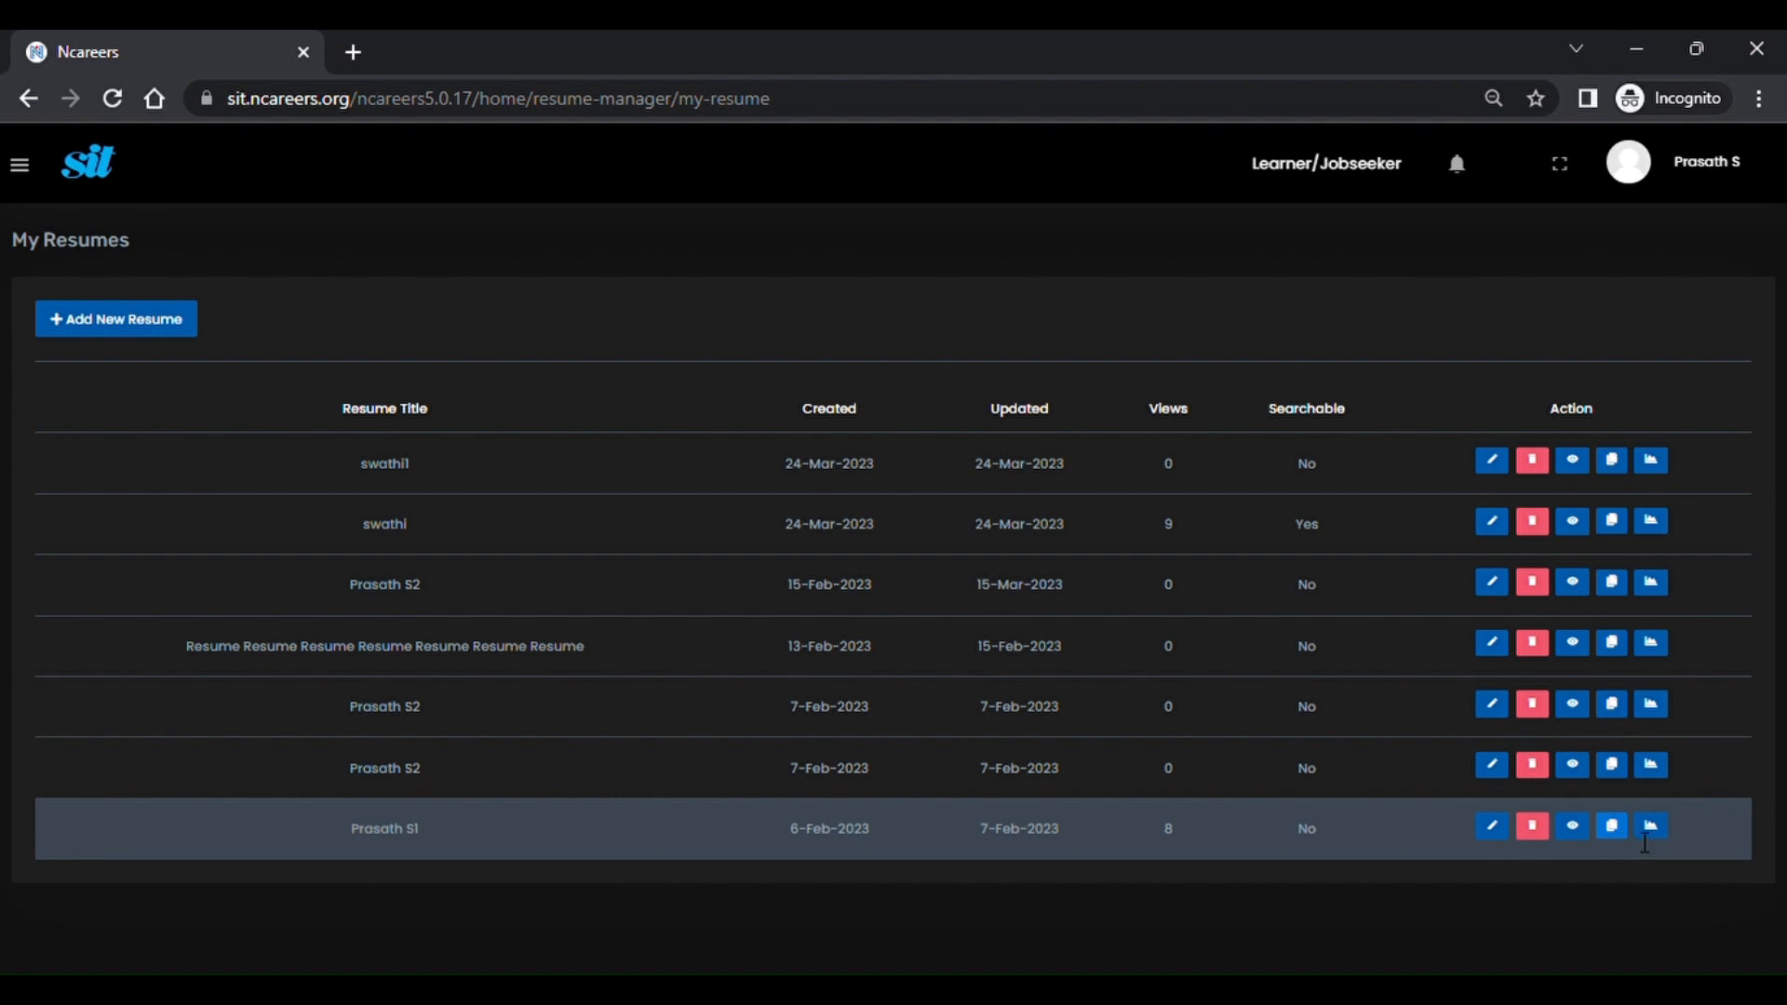
pyautogui.click(1493, 827)
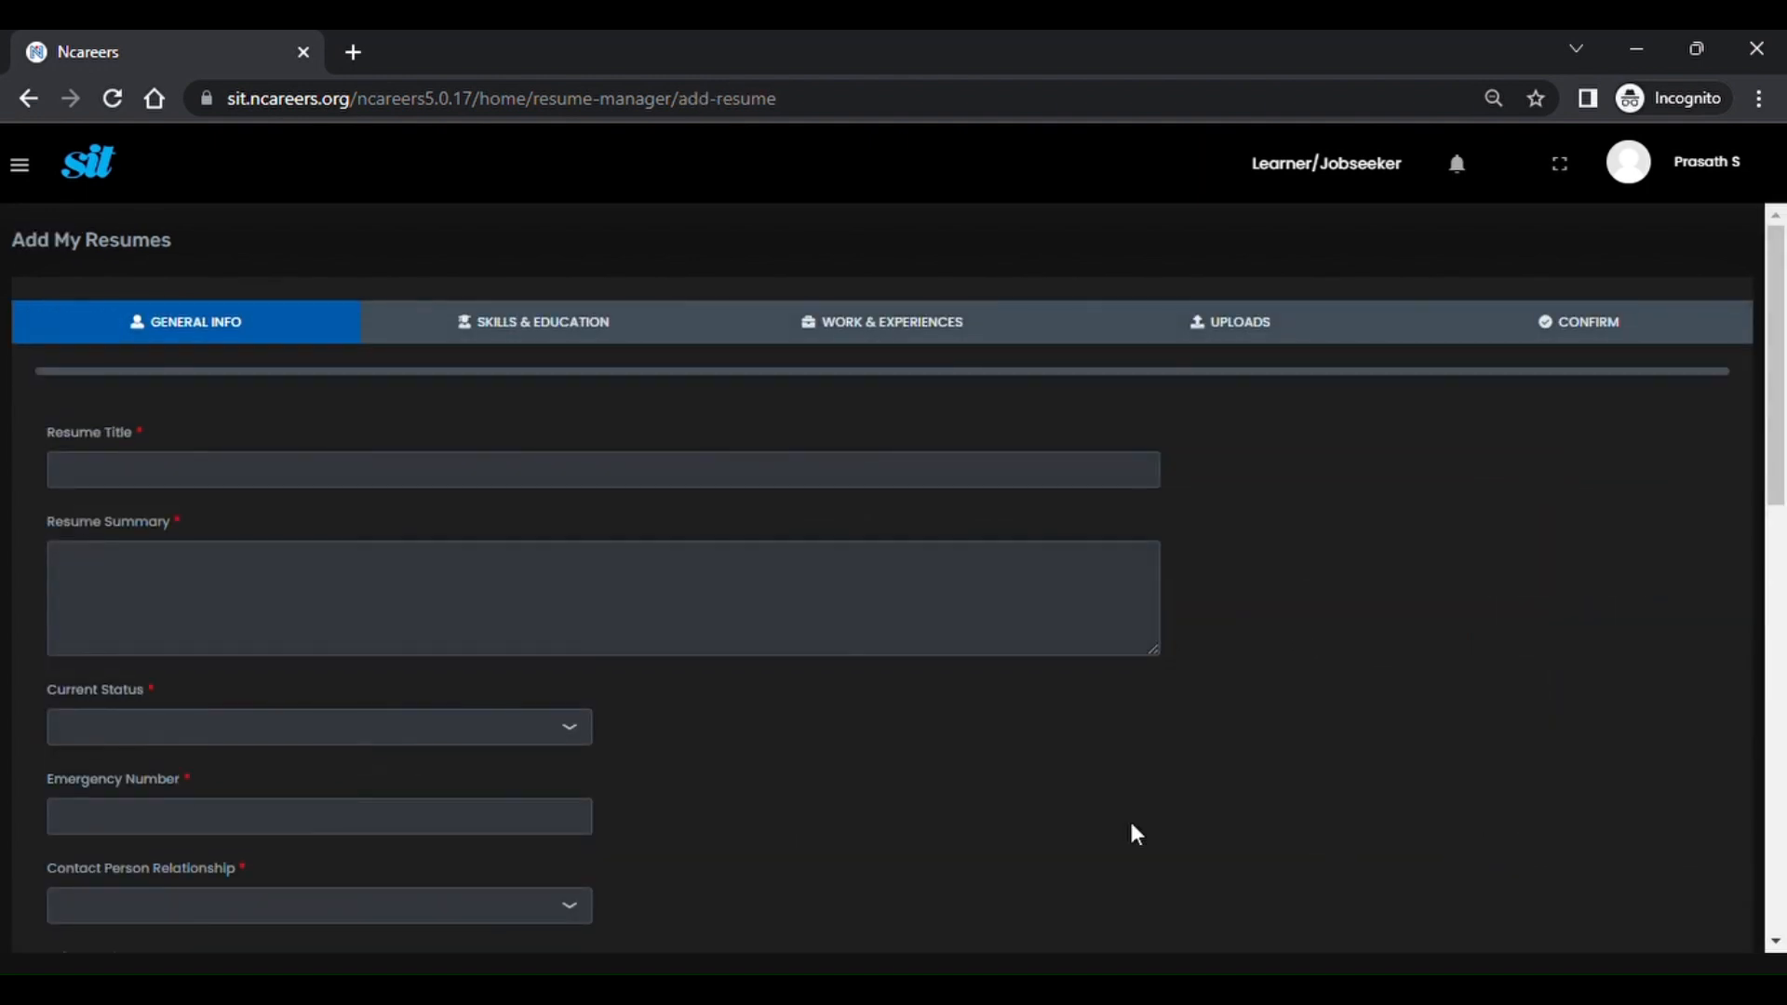
# Save the General Info with Search Status Yes and dismiss the success message.
pyautogui.scroll(-3, 1057, 820)
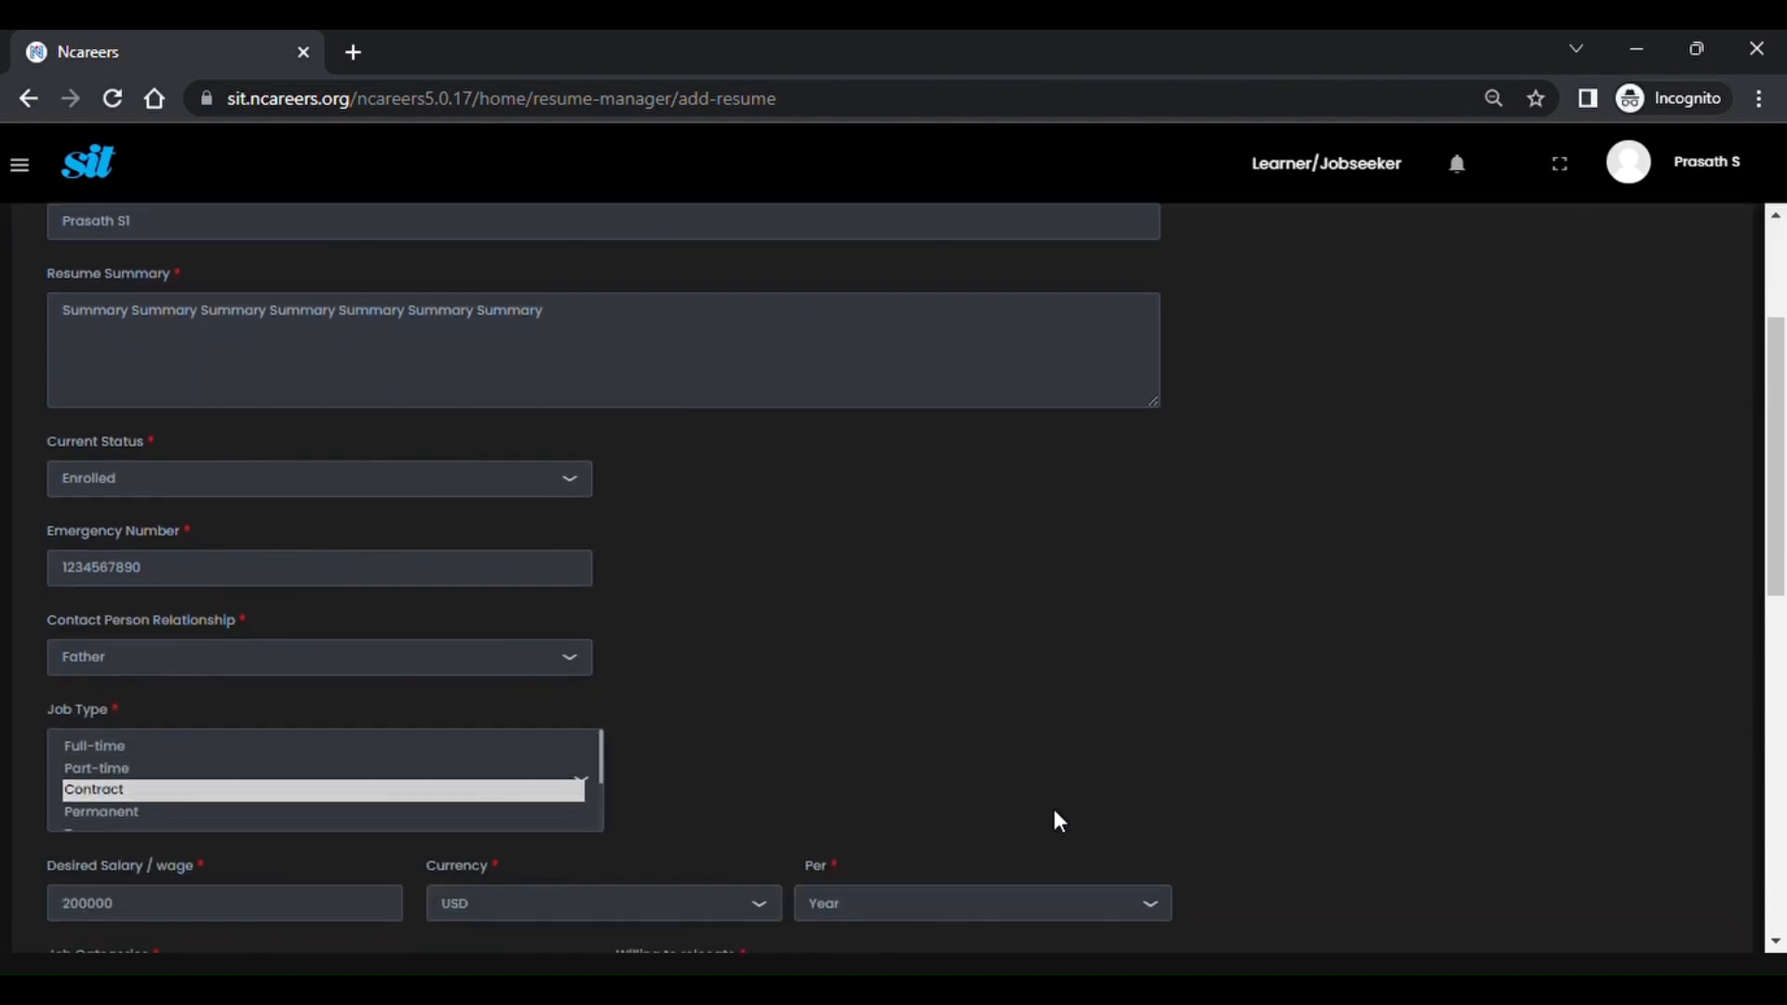
pyautogui.scroll(-6, 1056, 812)
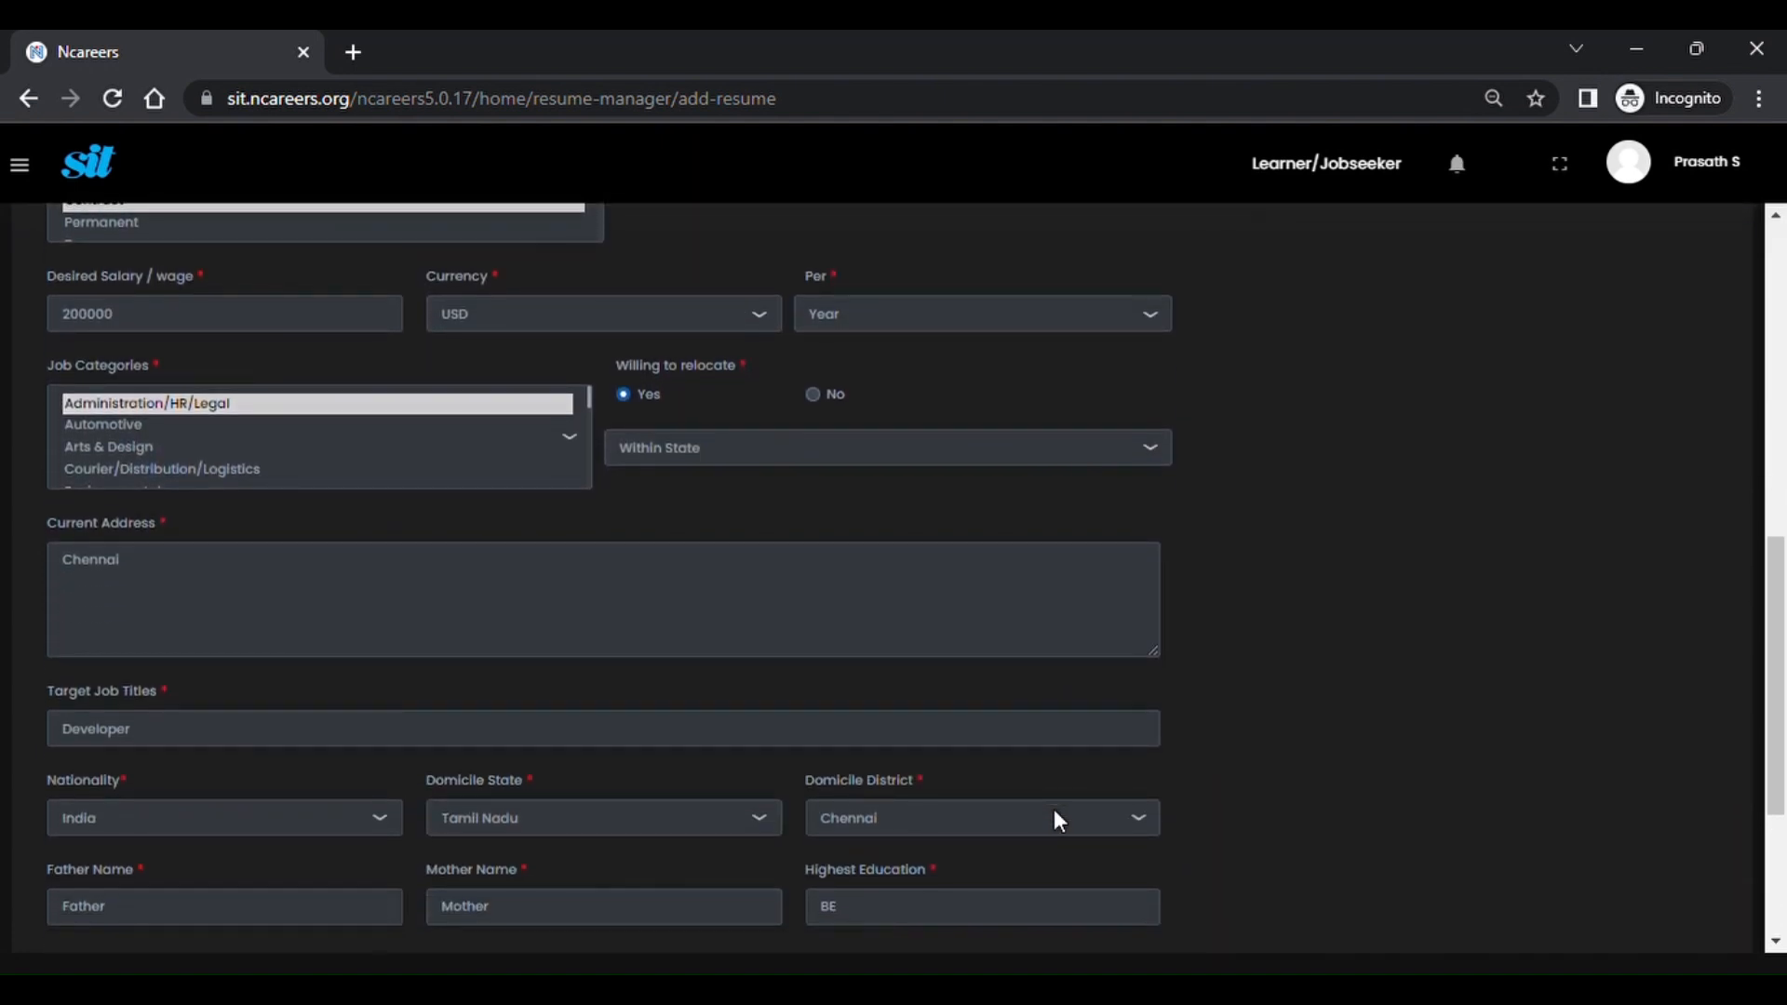
pyautogui.scroll(-3, 1058, 820)
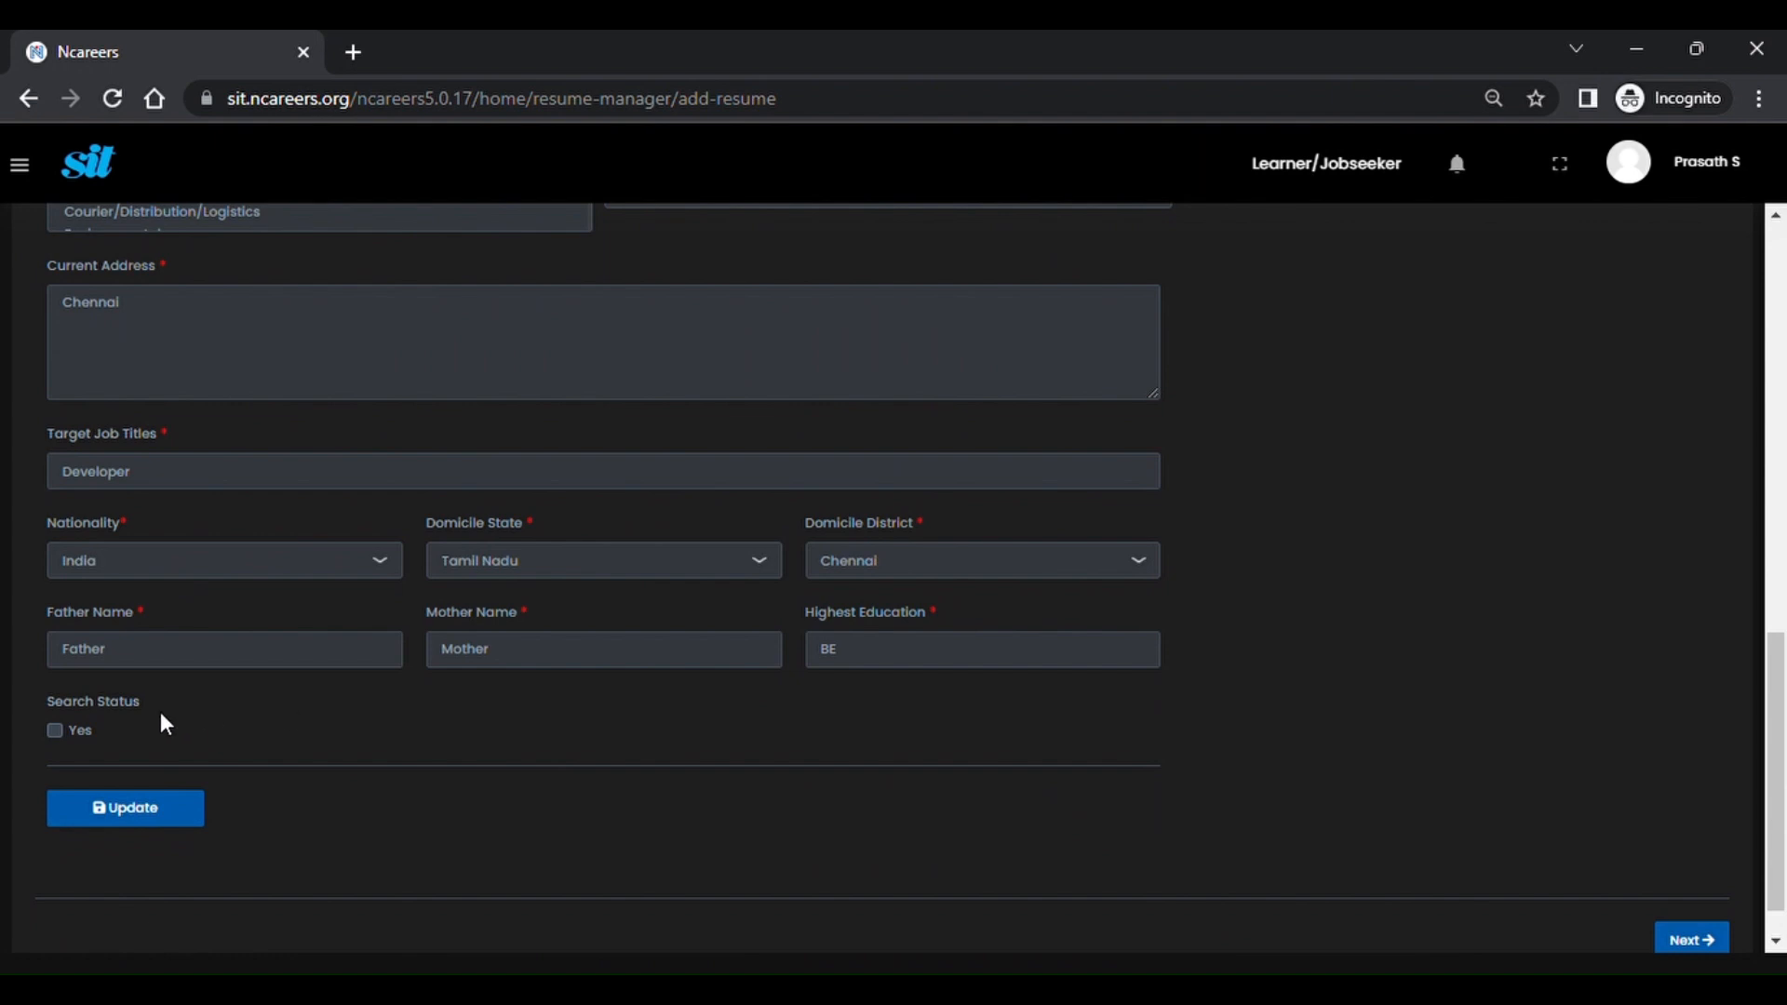
pyautogui.click(143, 808)
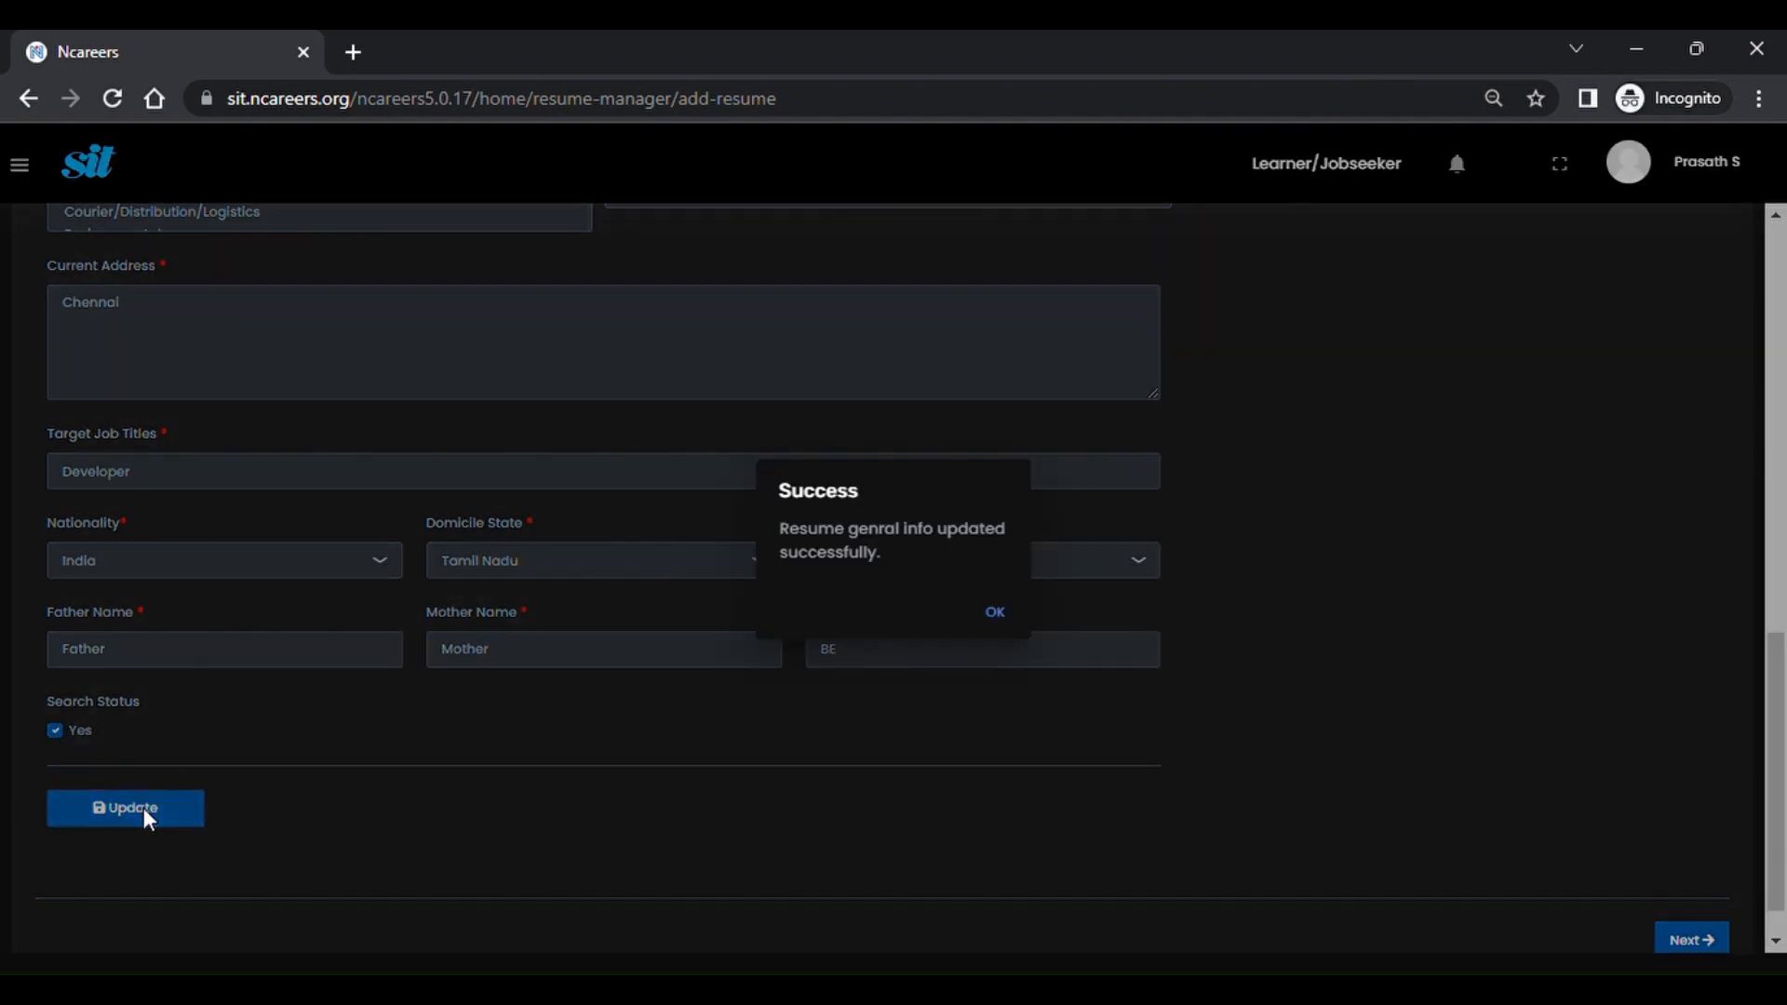
pyautogui.click(993, 614)
# Scroll back up and move on to the Skills & Education step.
pyautogui.scroll(10, 959, 685)
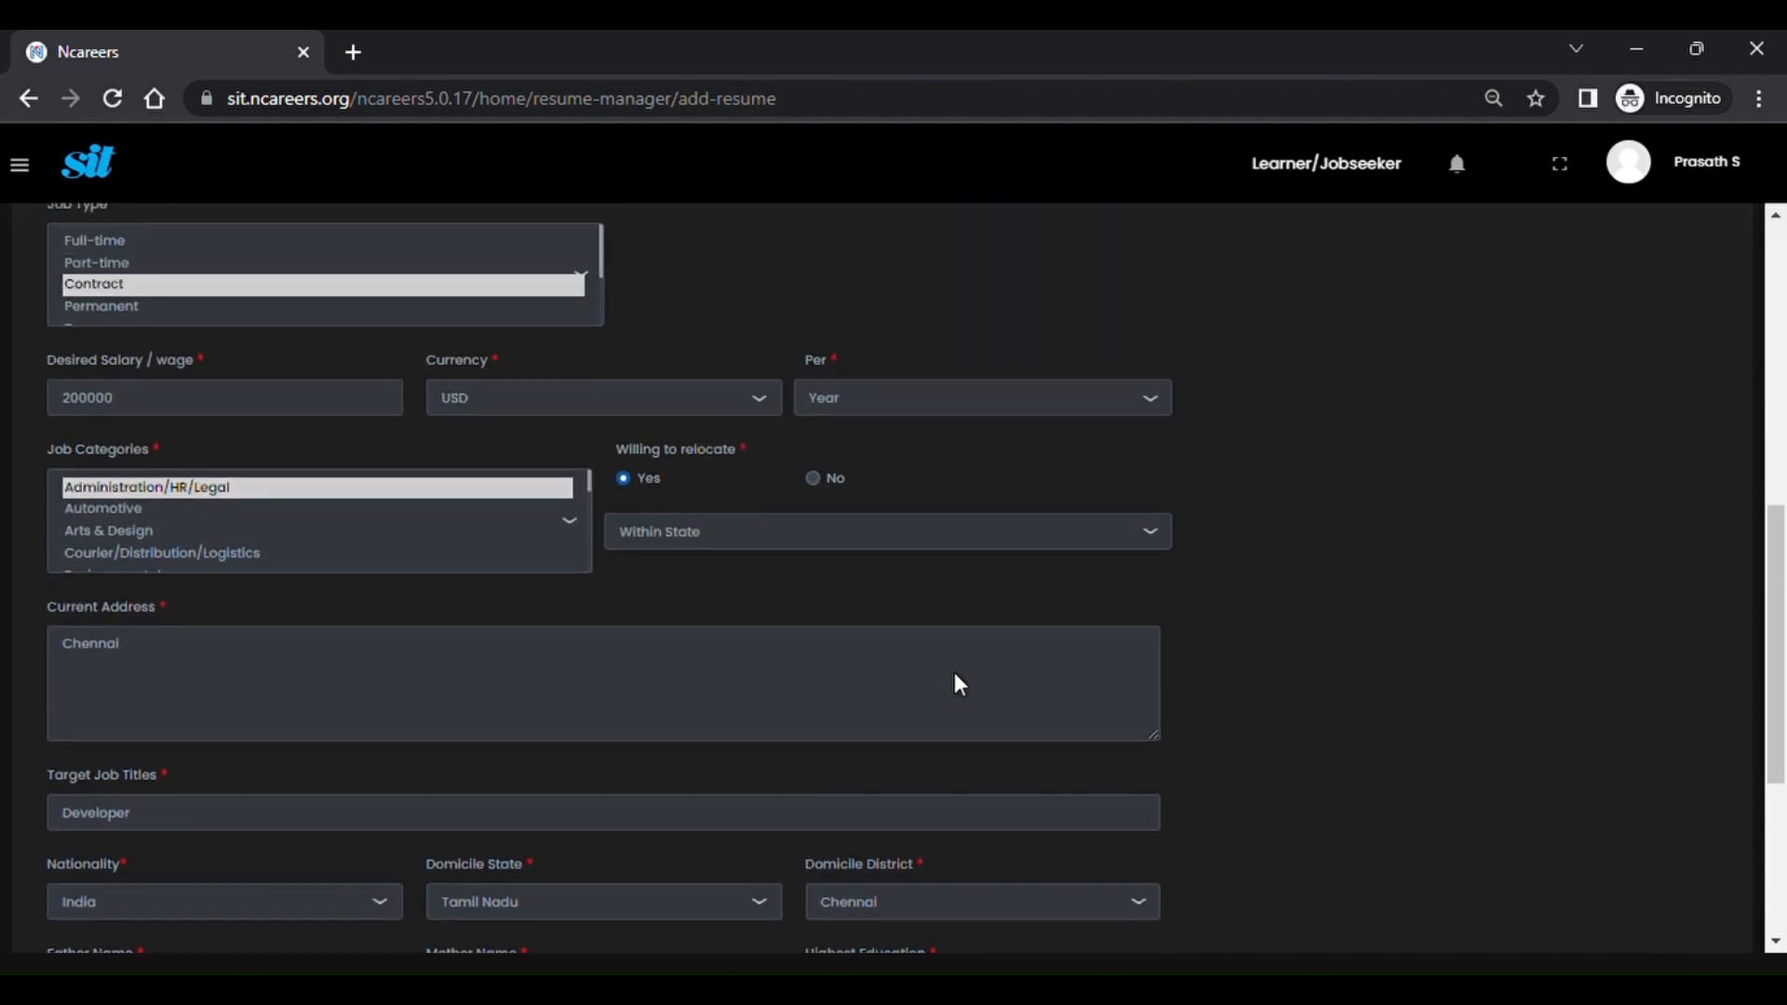
pyautogui.scroll(2, 959, 684)
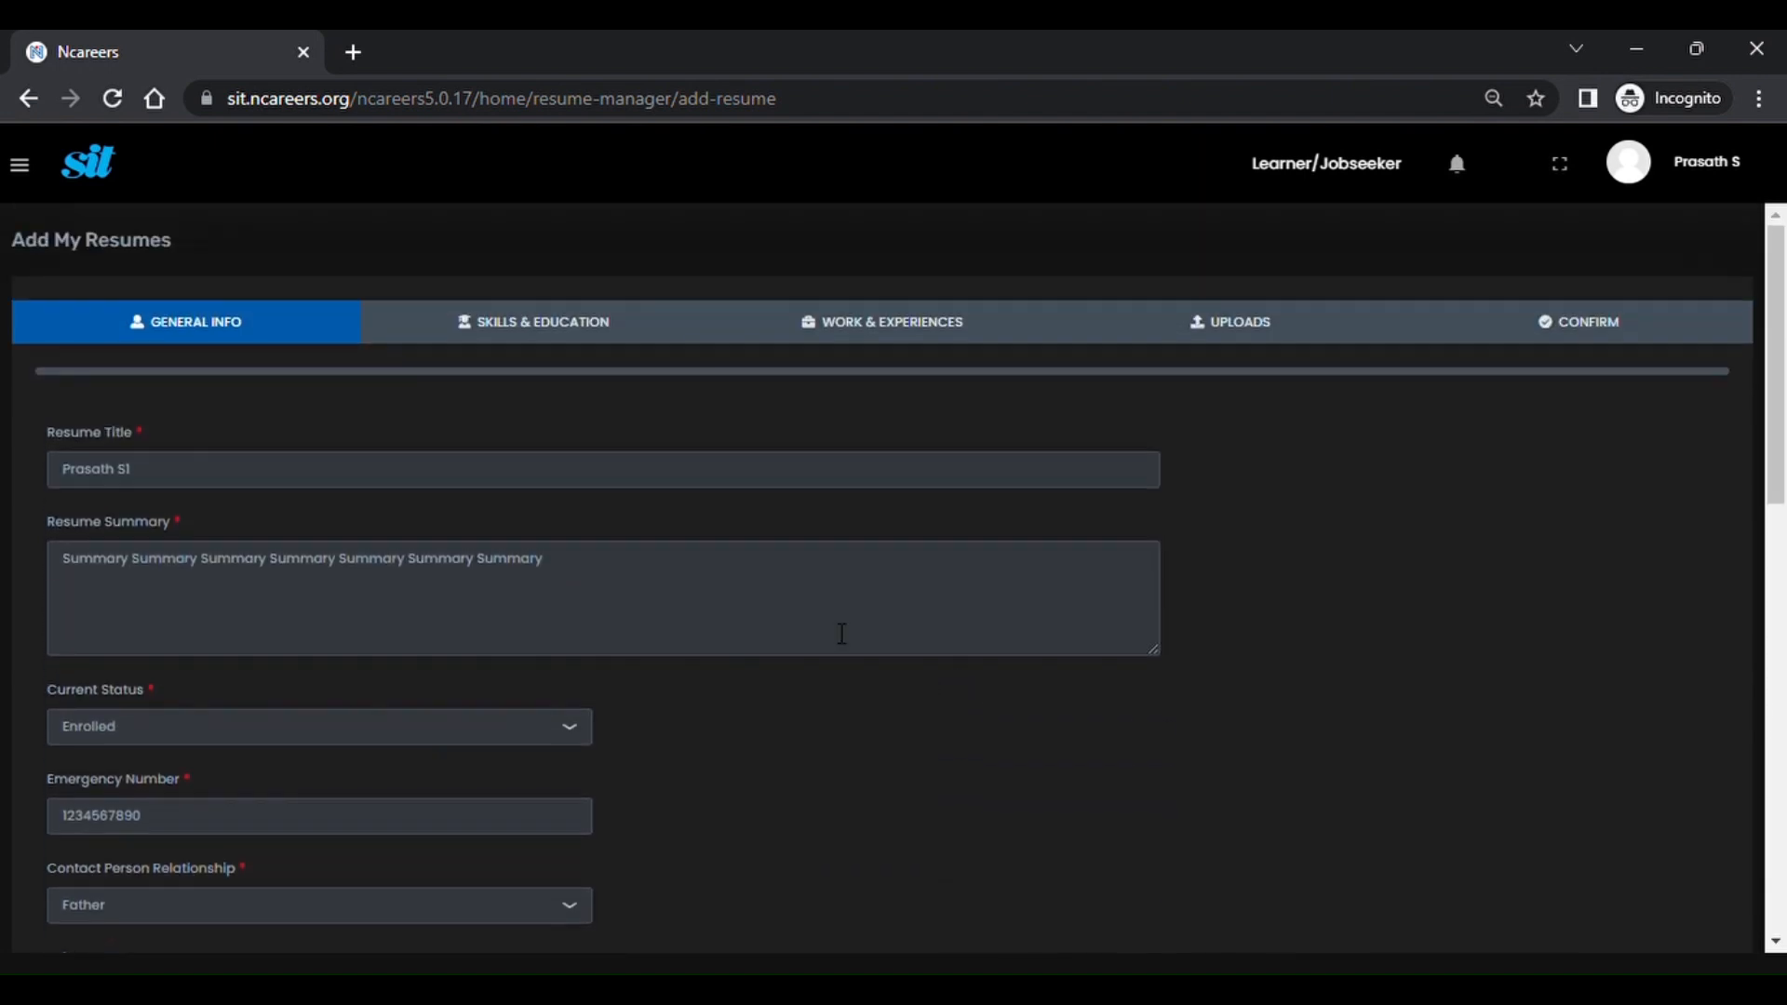
pyautogui.click(618, 339)
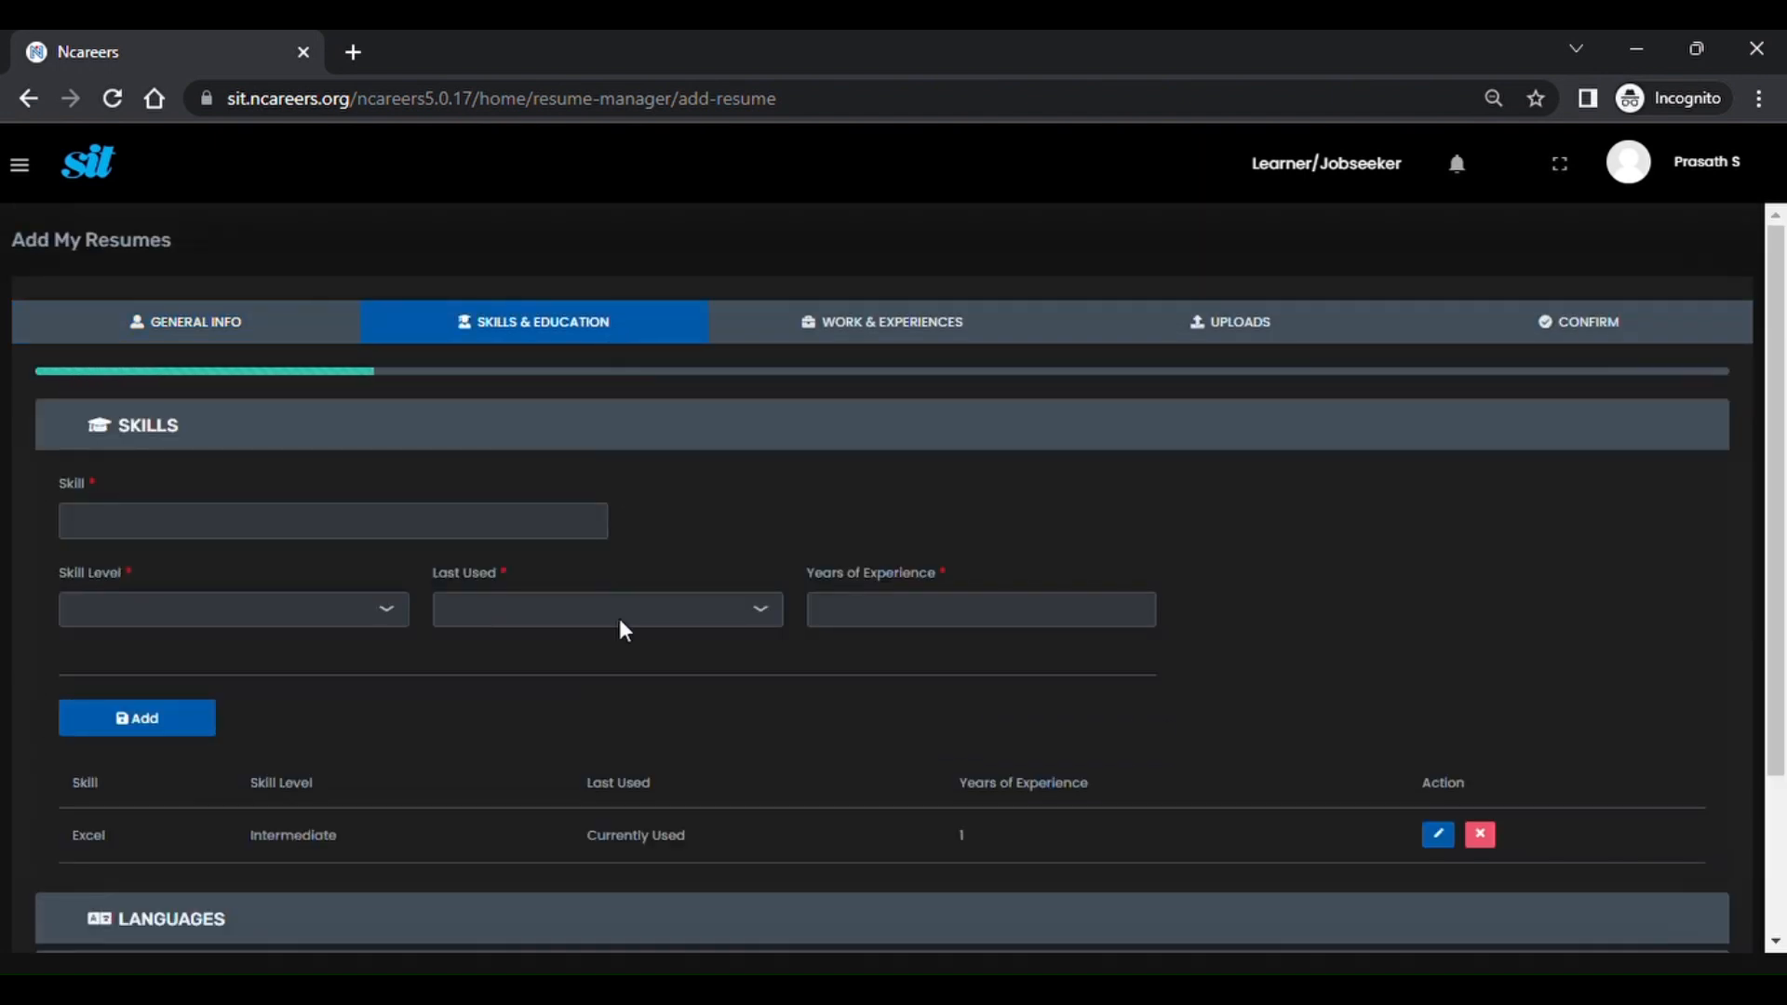
# Change the Excel skill's Last Used to 1 year ago and save it.
pyautogui.scroll(-3, 618, 618)
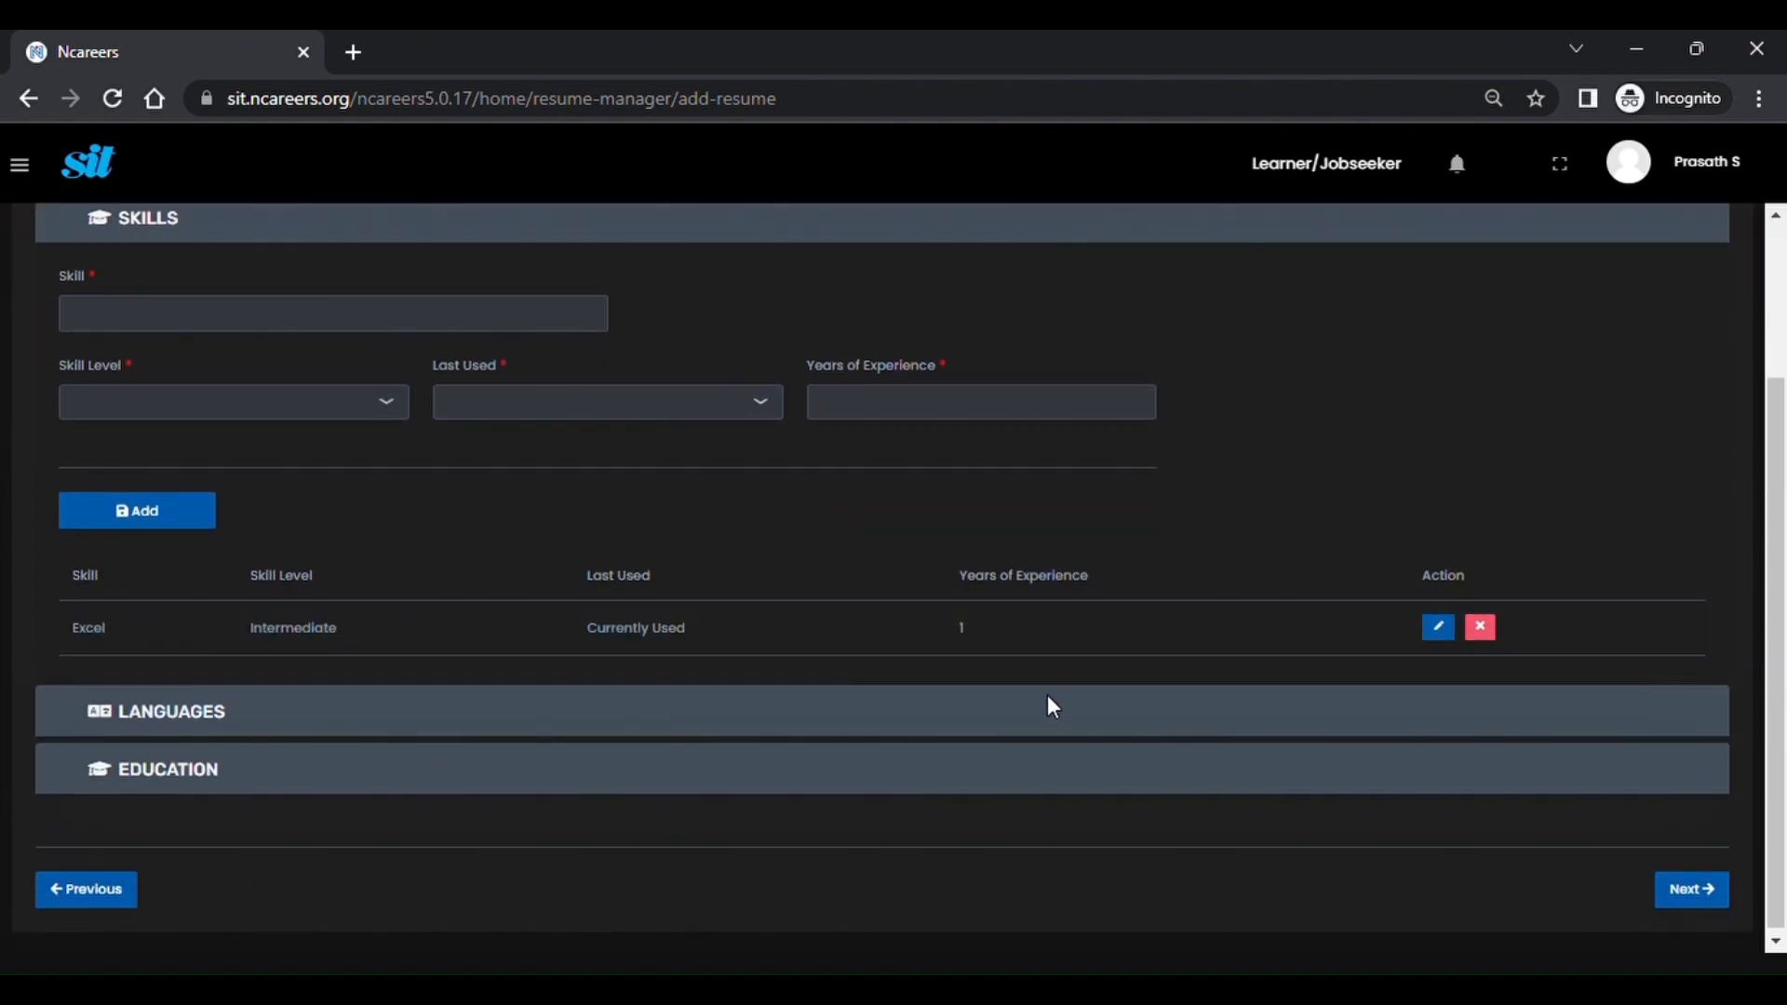
pyautogui.click(1440, 627)
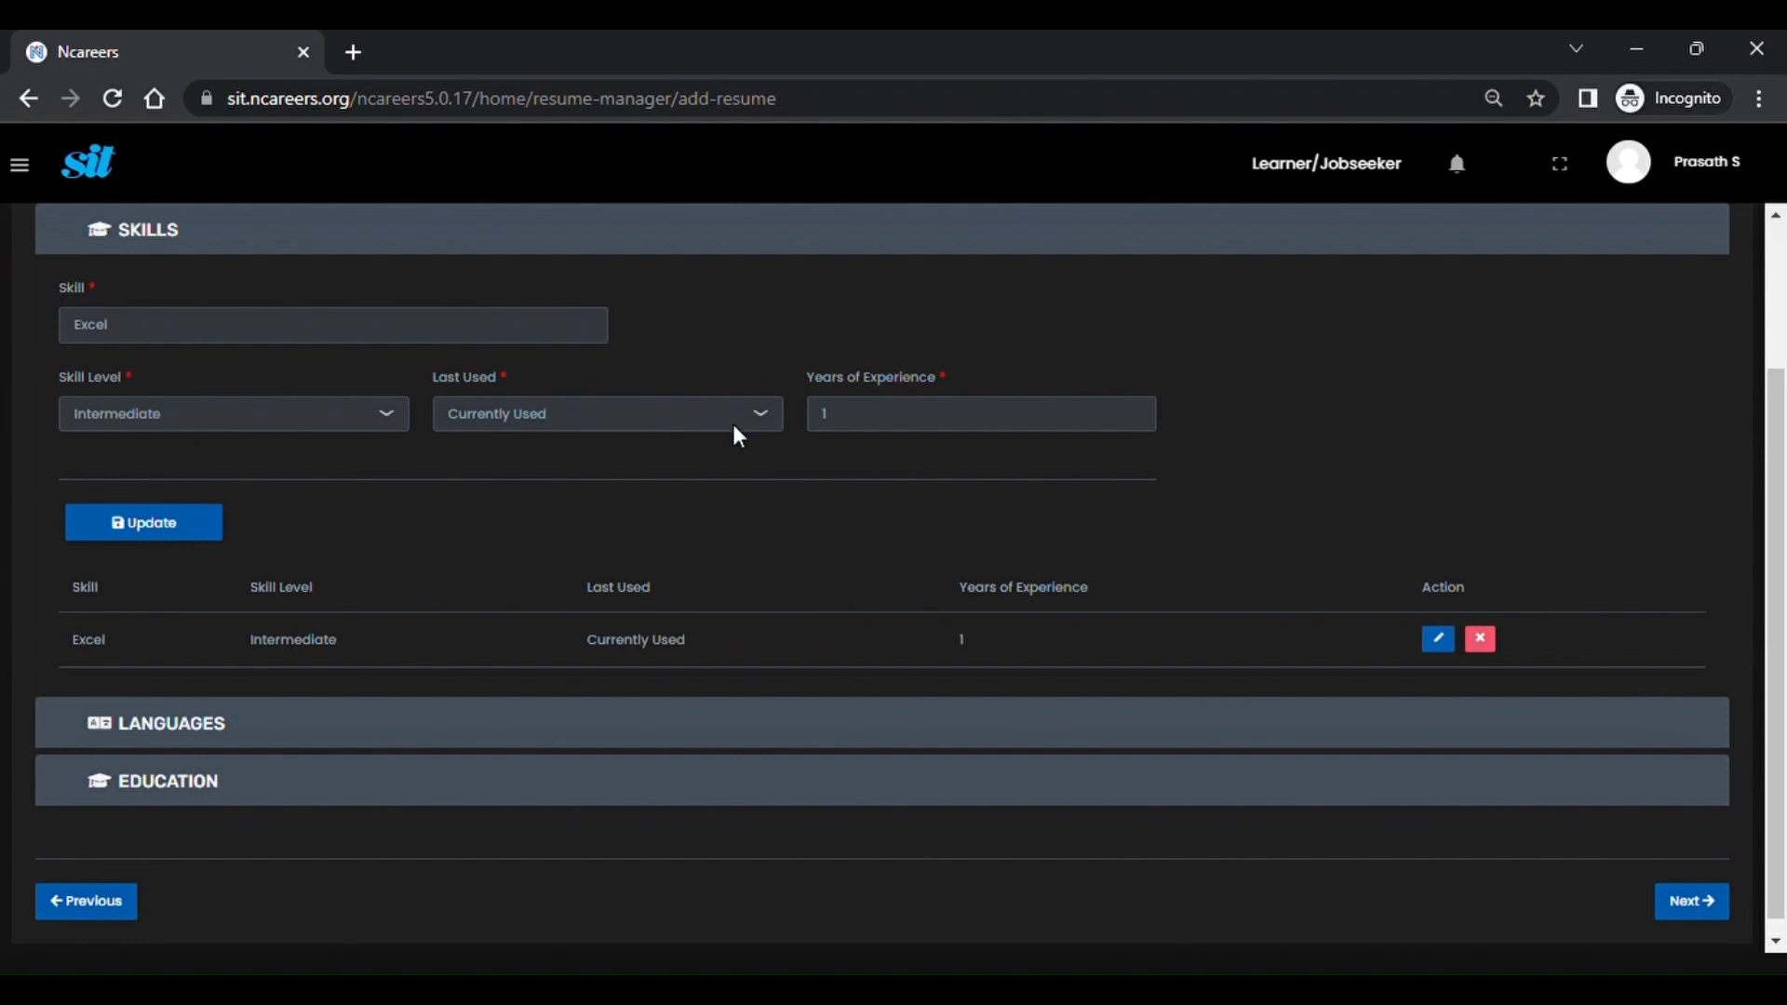
pyautogui.click(695, 486)
pyautogui.click(149, 526)
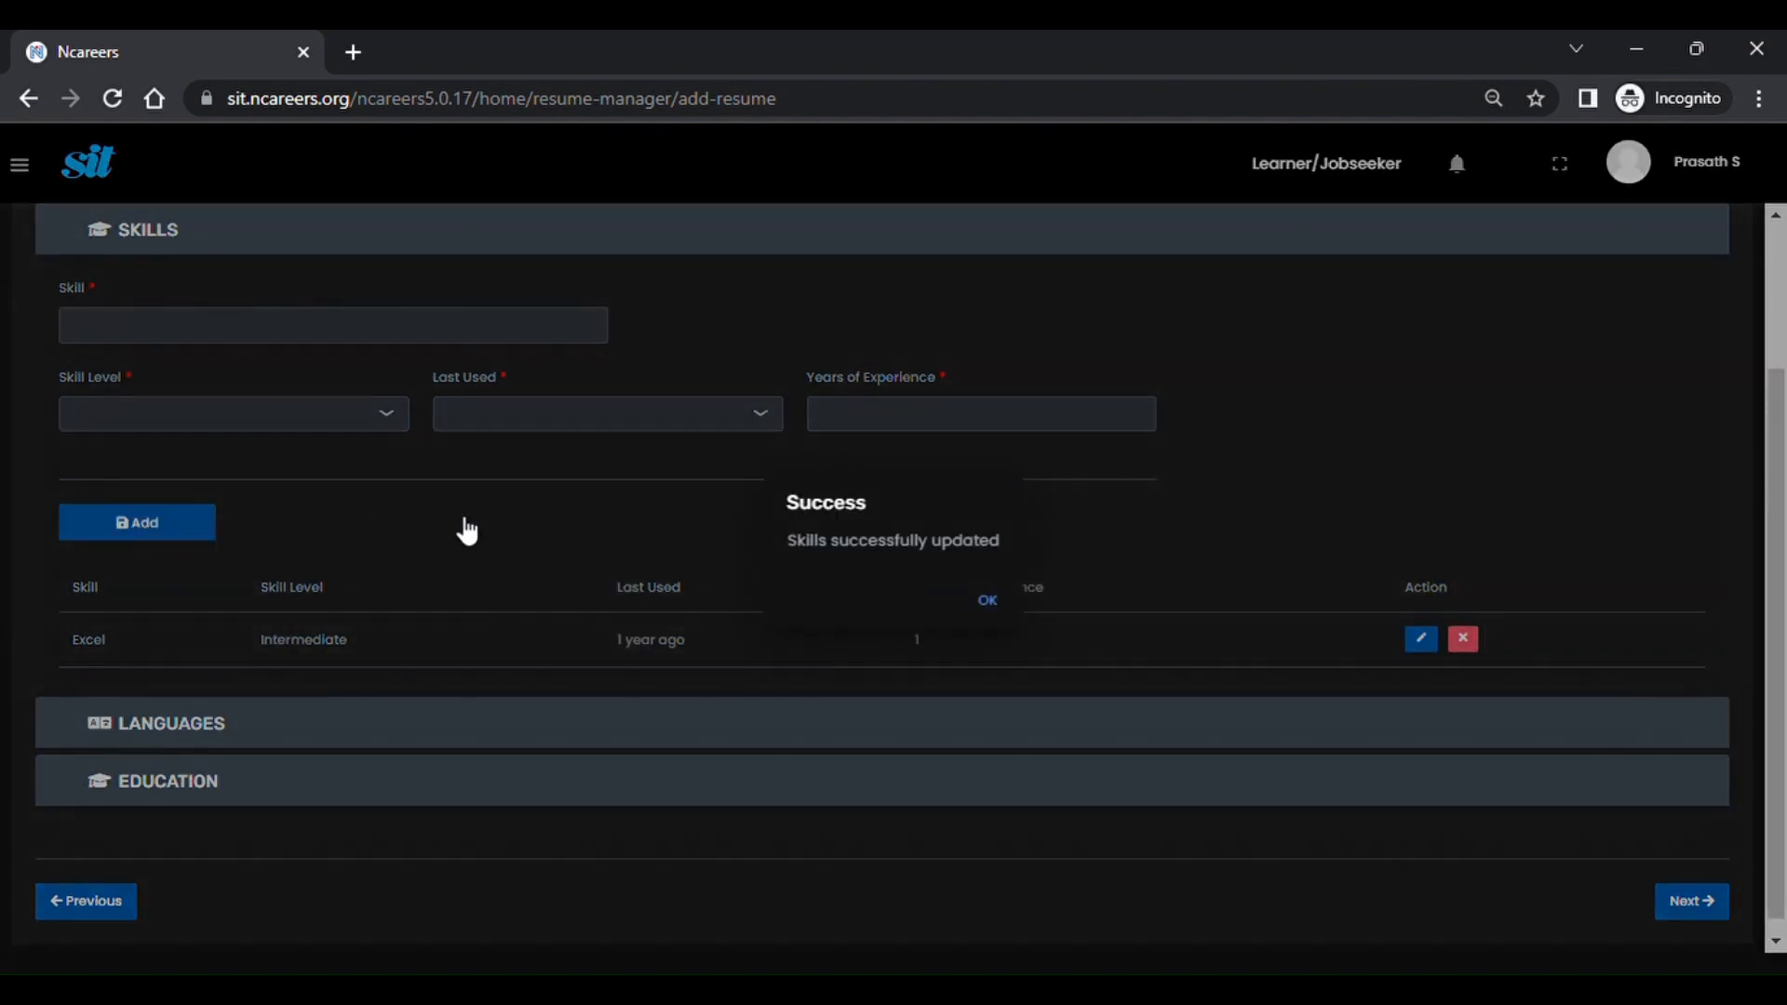
pyautogui.click(990, 601)
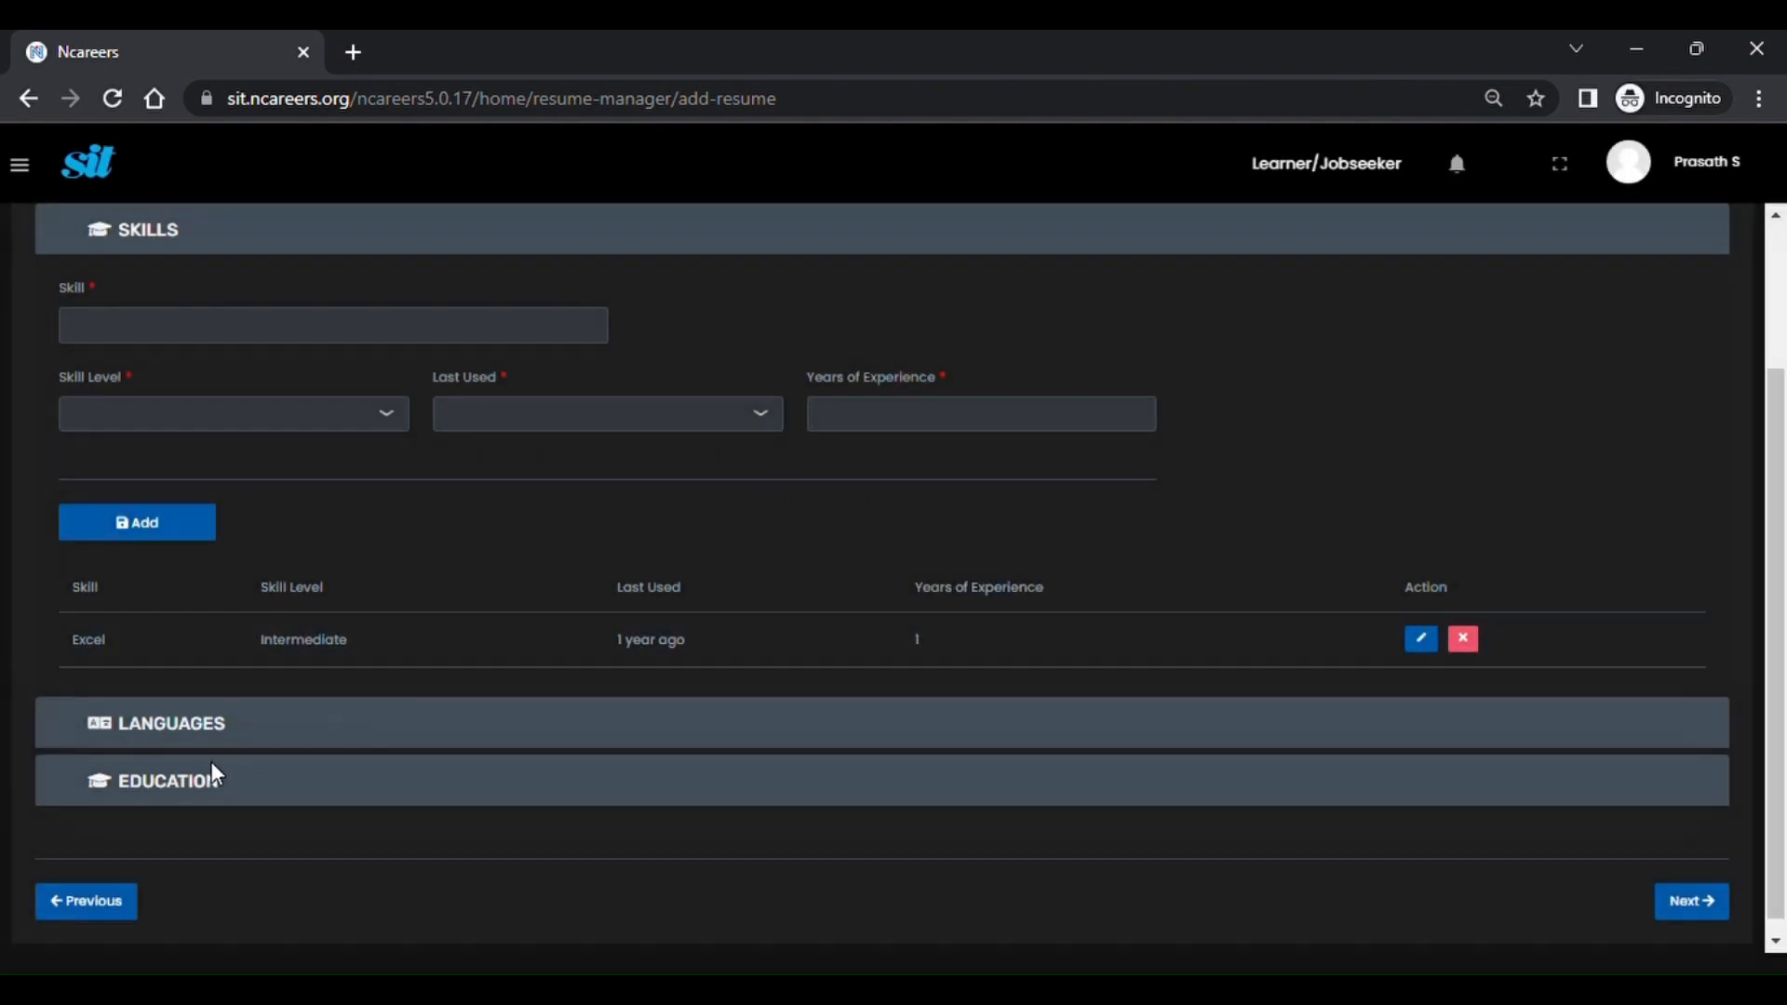
# Expand the Languages and Education sections to show the Bachelors Degree entry.
pyautogui.click(212, 735)
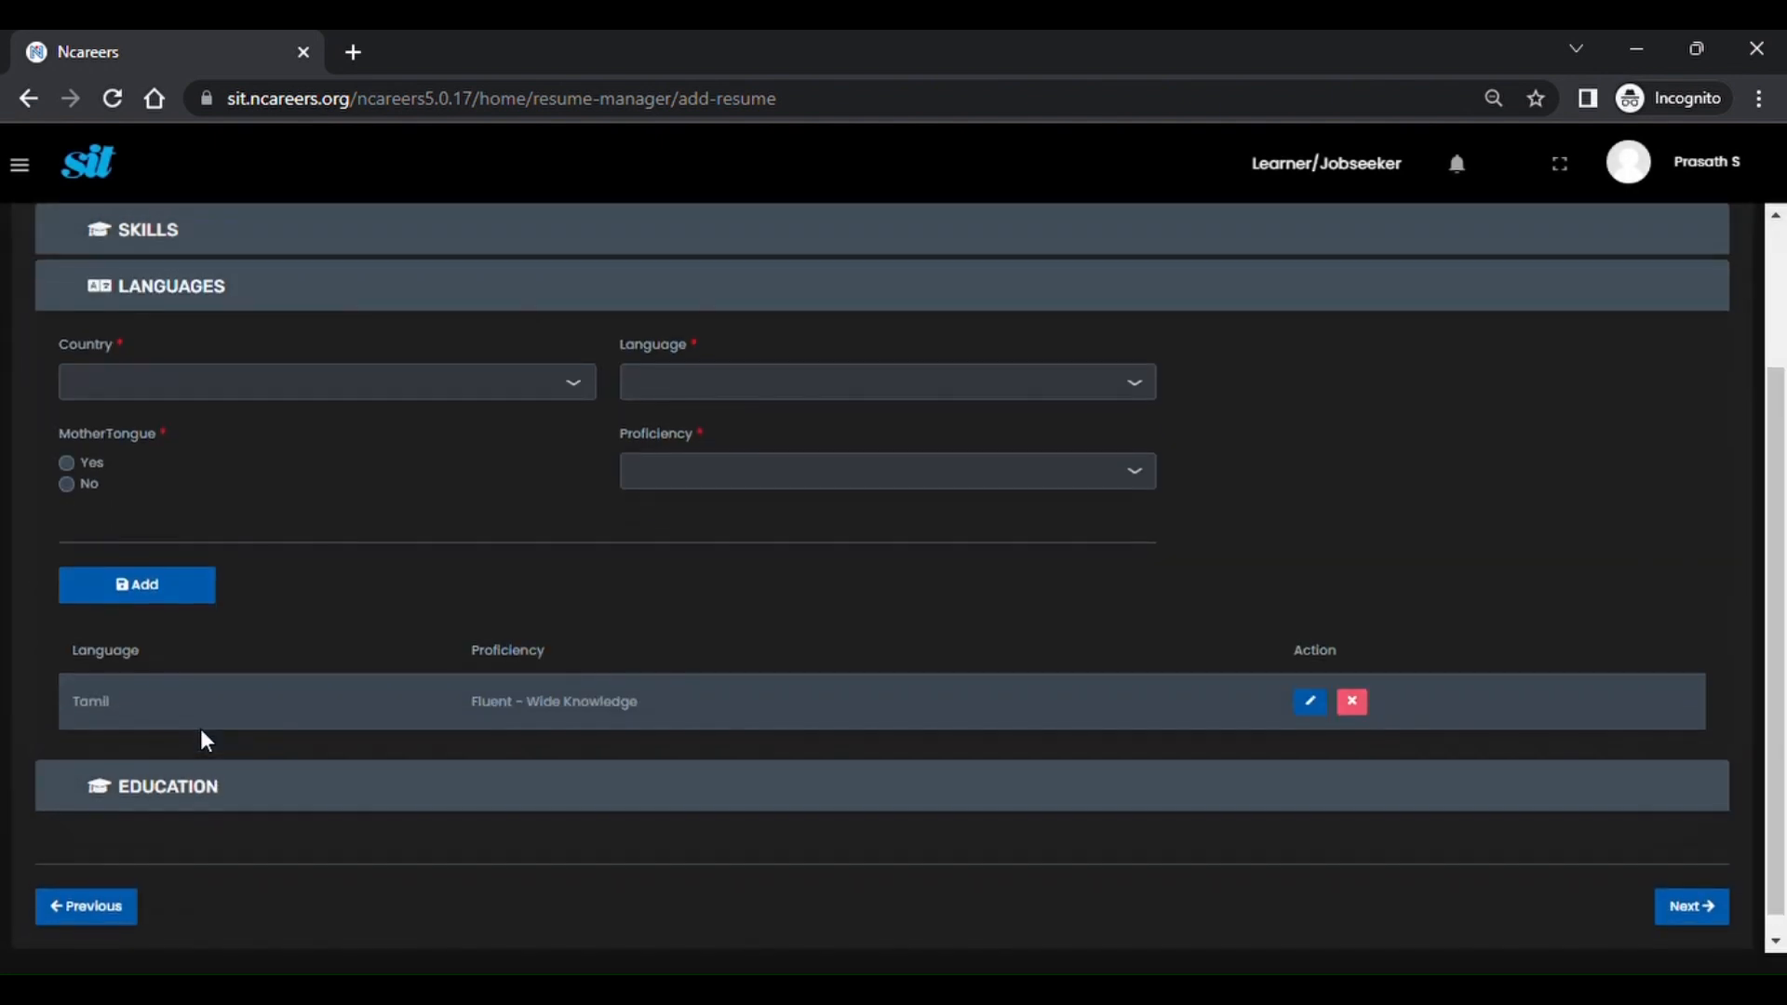
pyautogui.click(212, 787)
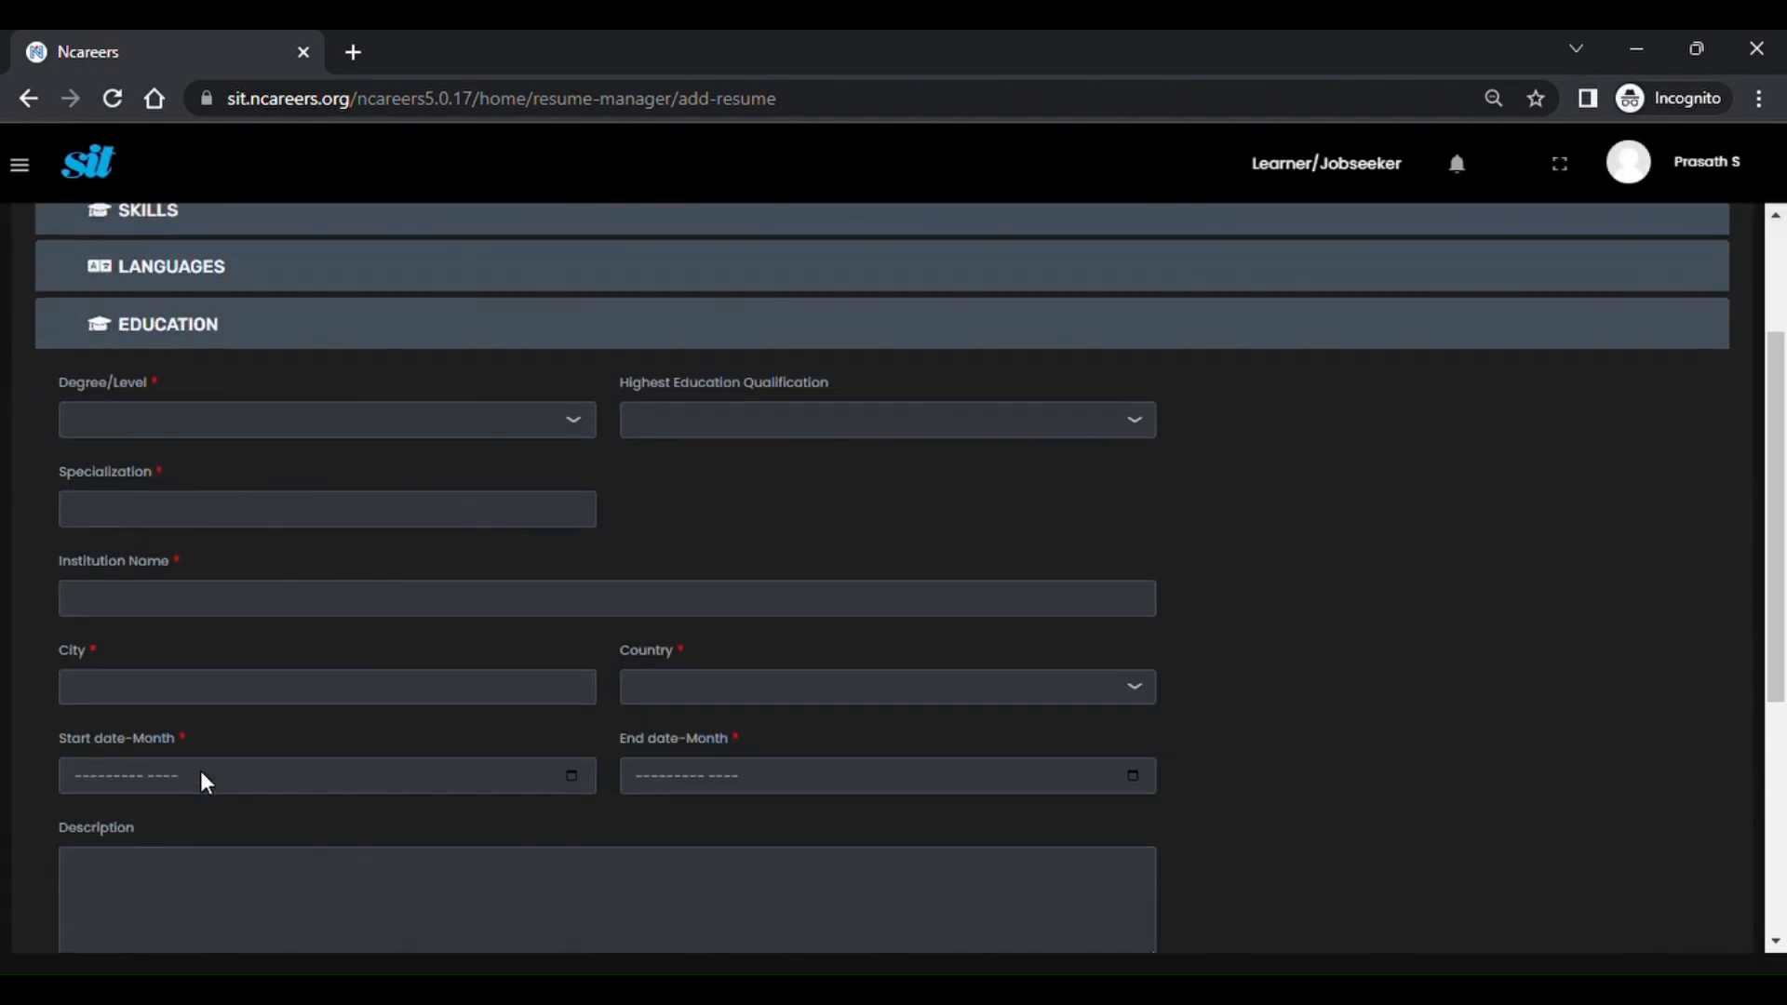
pyautogui.scroll(3, 199, 777)
pyautogui.scroll(-5, 200, 771)
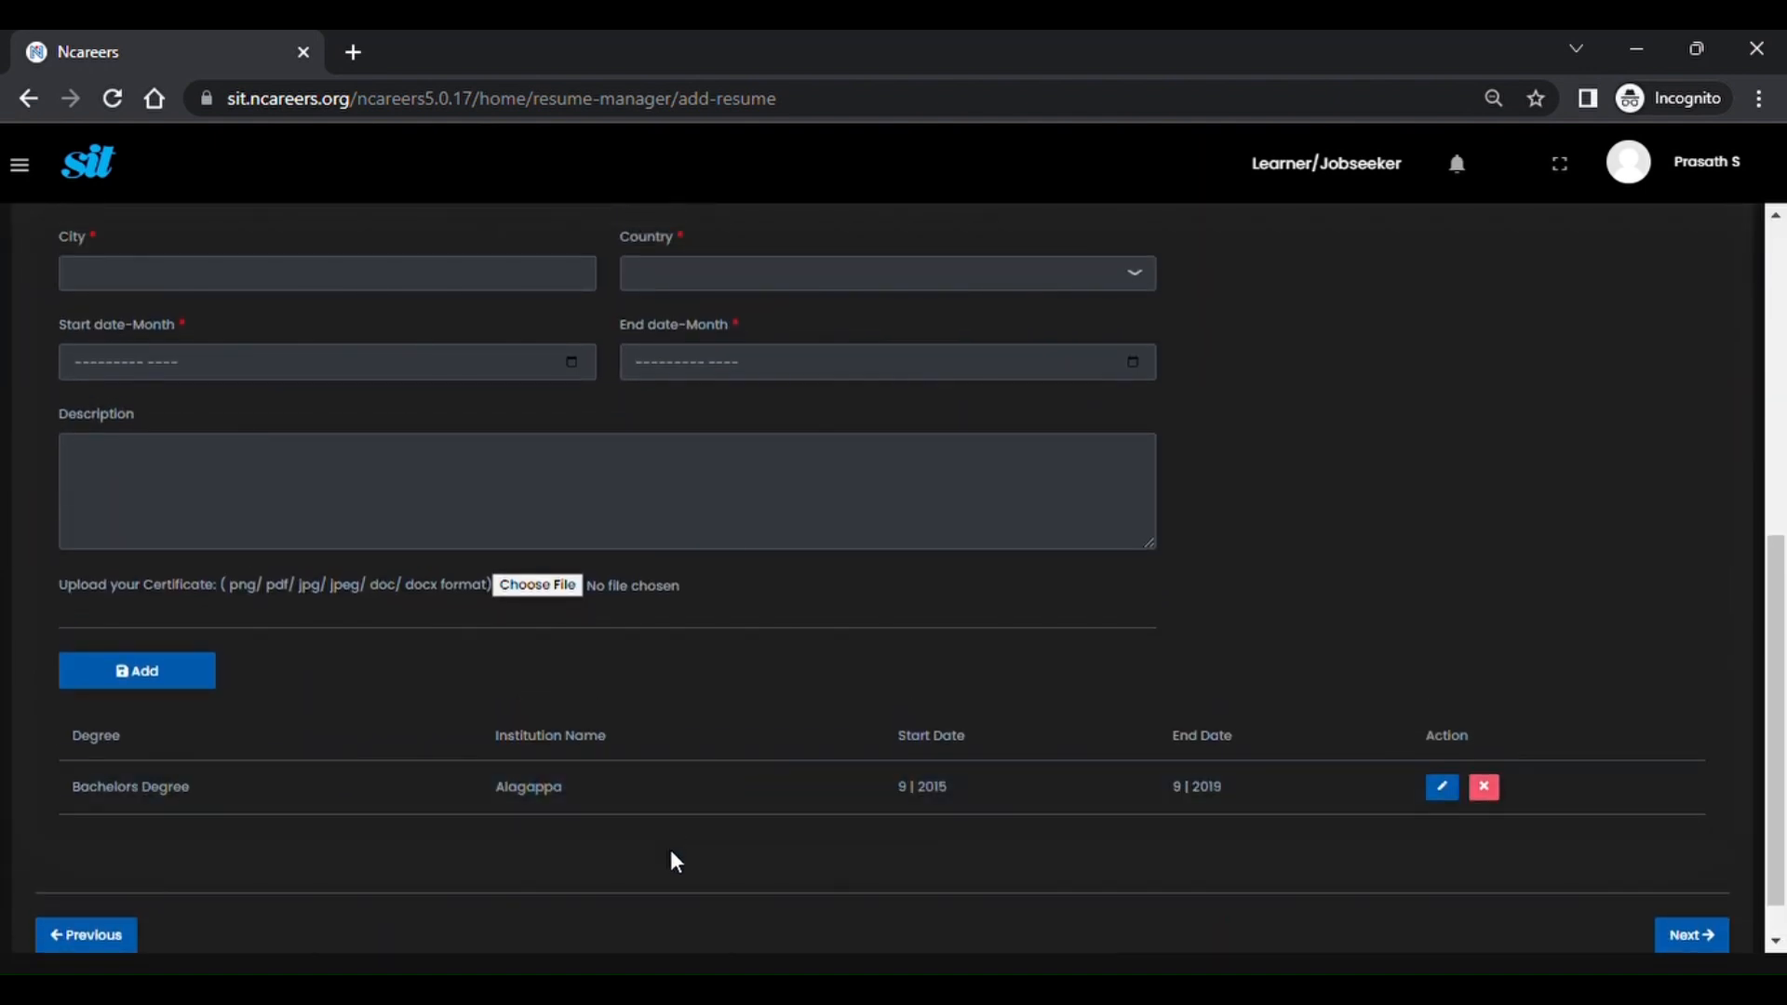
pyautogui.scroll(7, 993, 622)
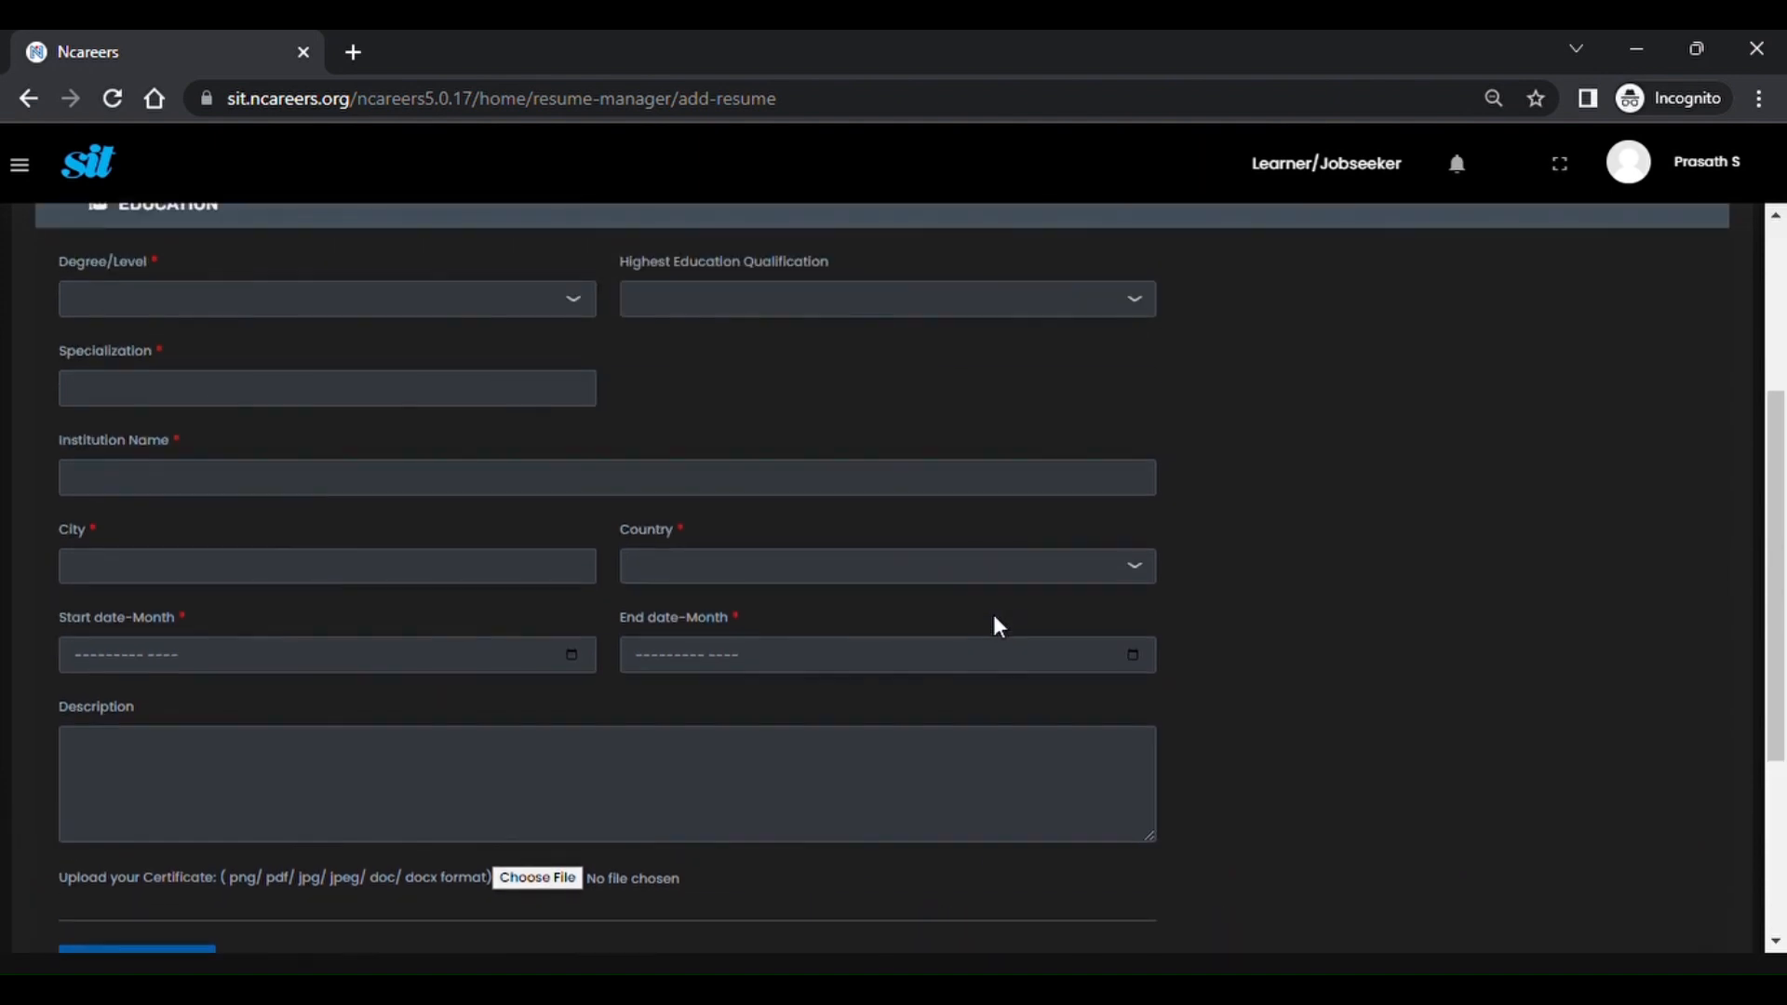
# Review the Work & Experiences and Uploads steps of the resume.
pyautogui.click(994, 343)
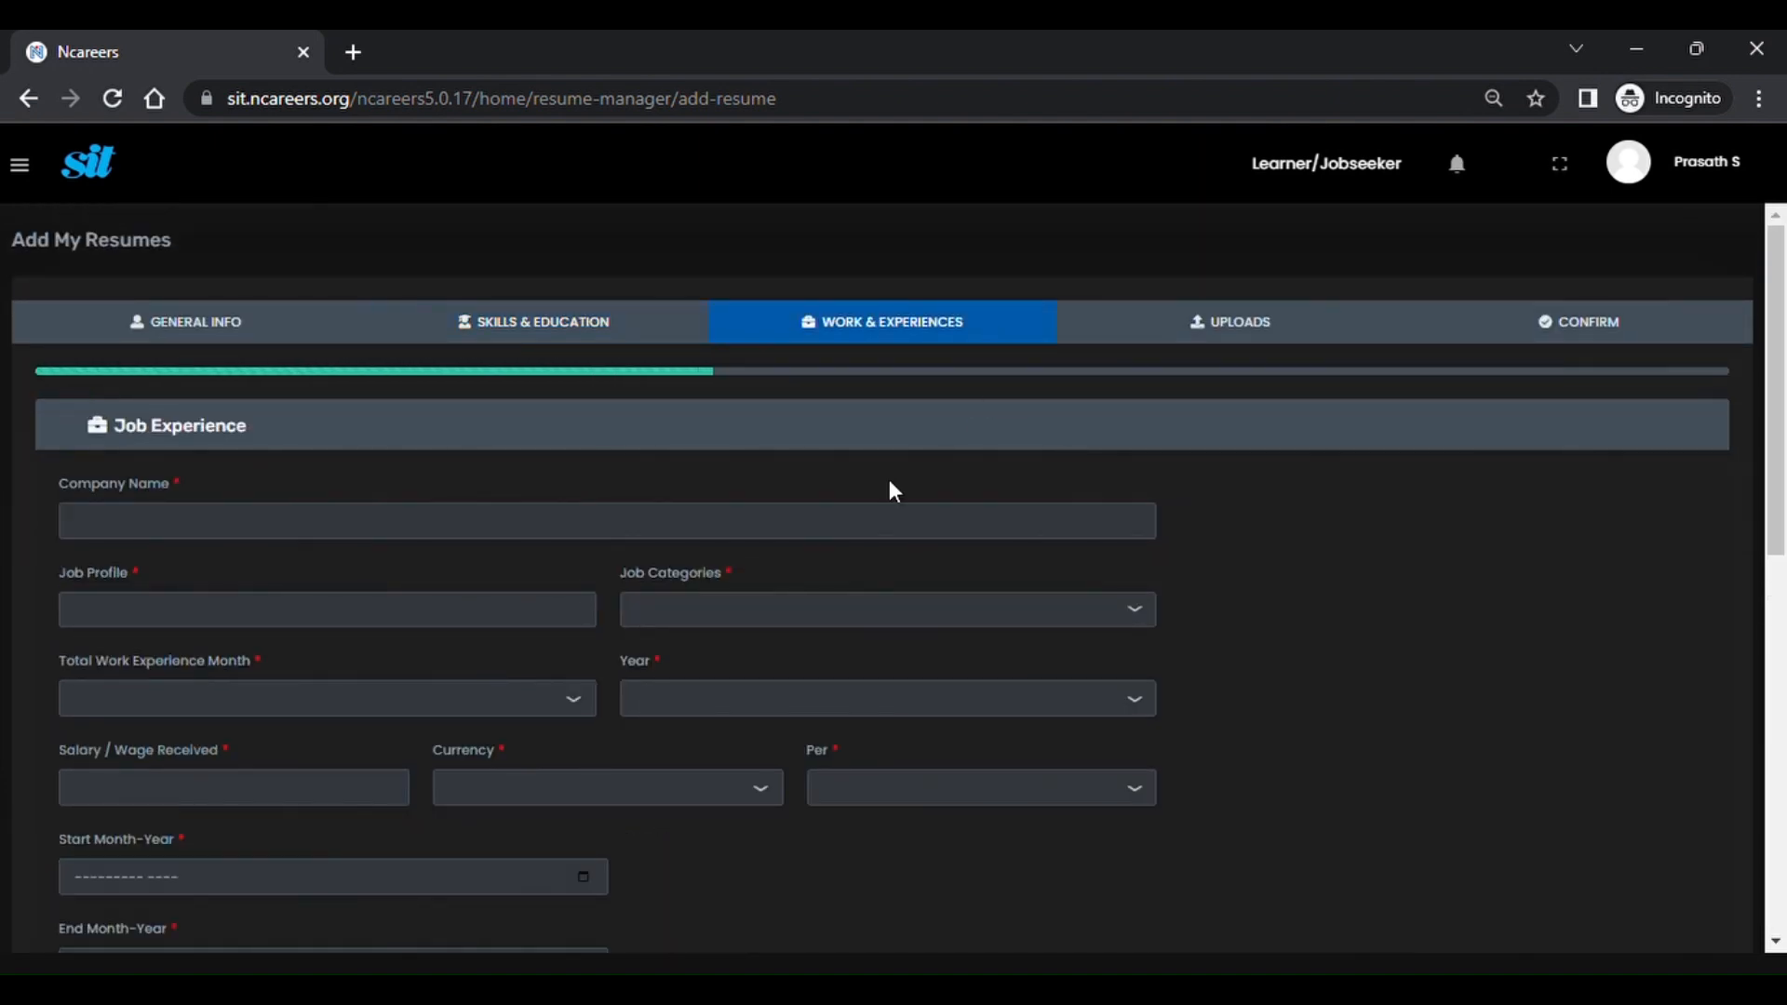
pyautogui.scroll(-2, 614, 682)
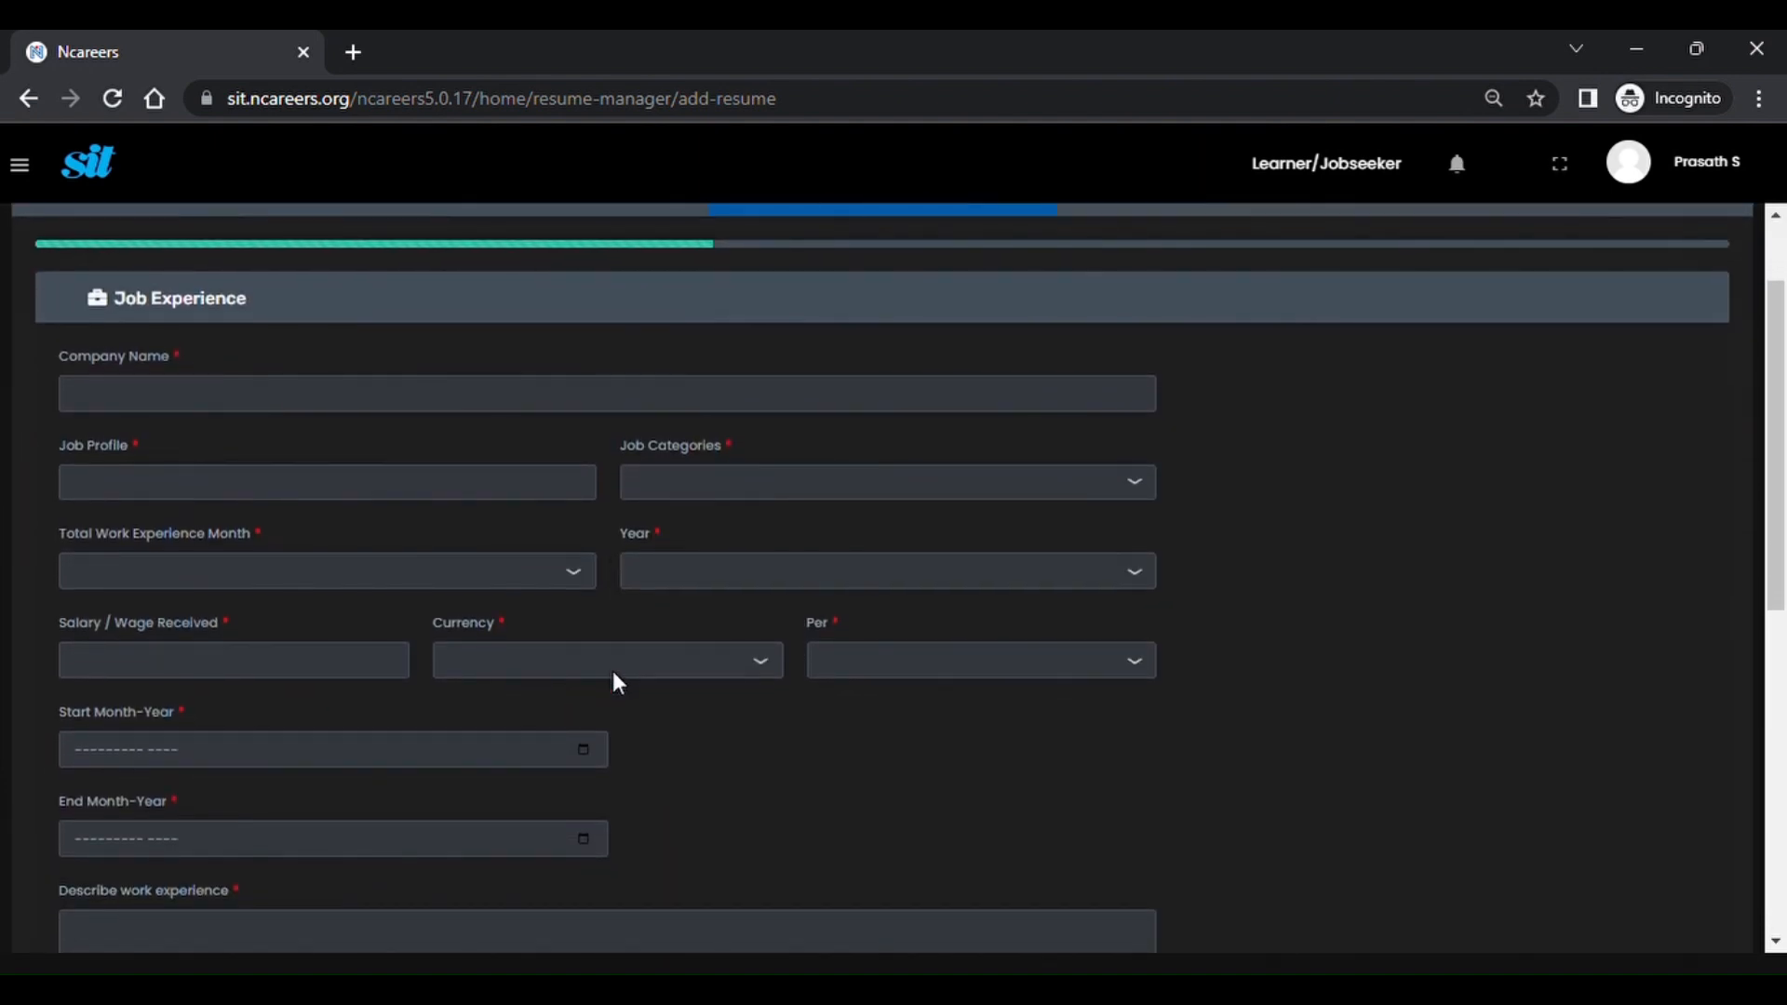
pyautogui.scroll(-6, 615, 677)
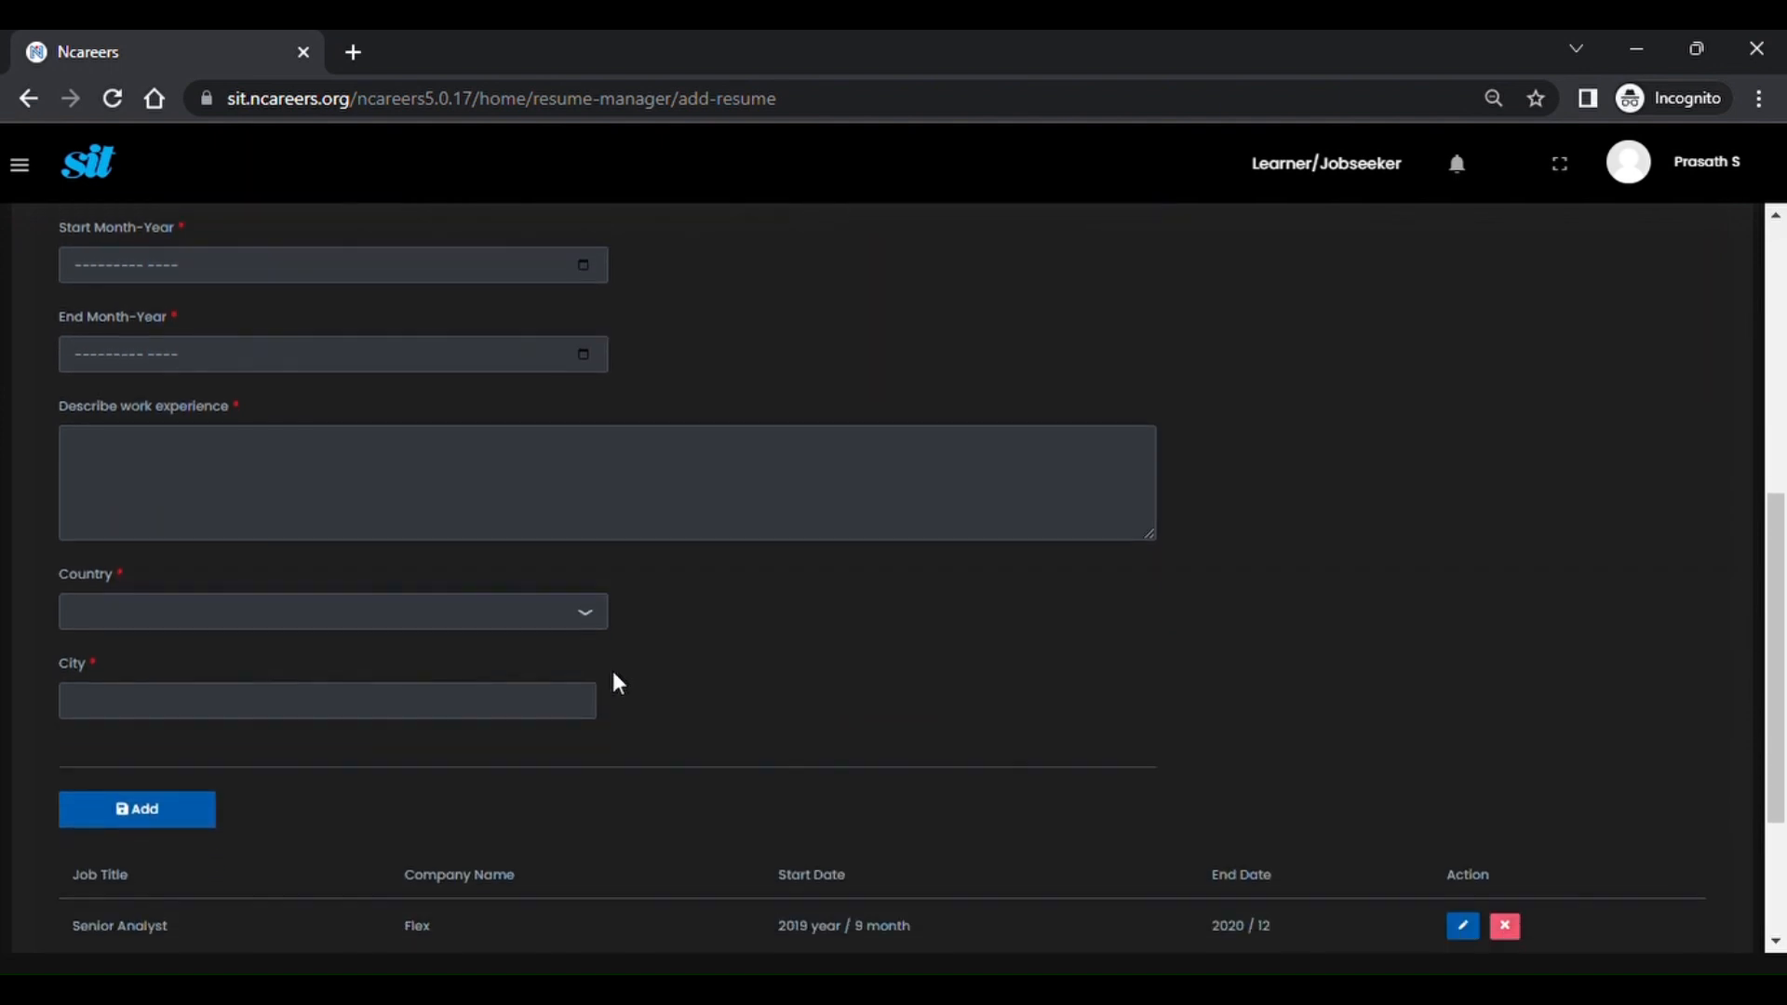
pyautogui.scroll(-1, 612, 674)
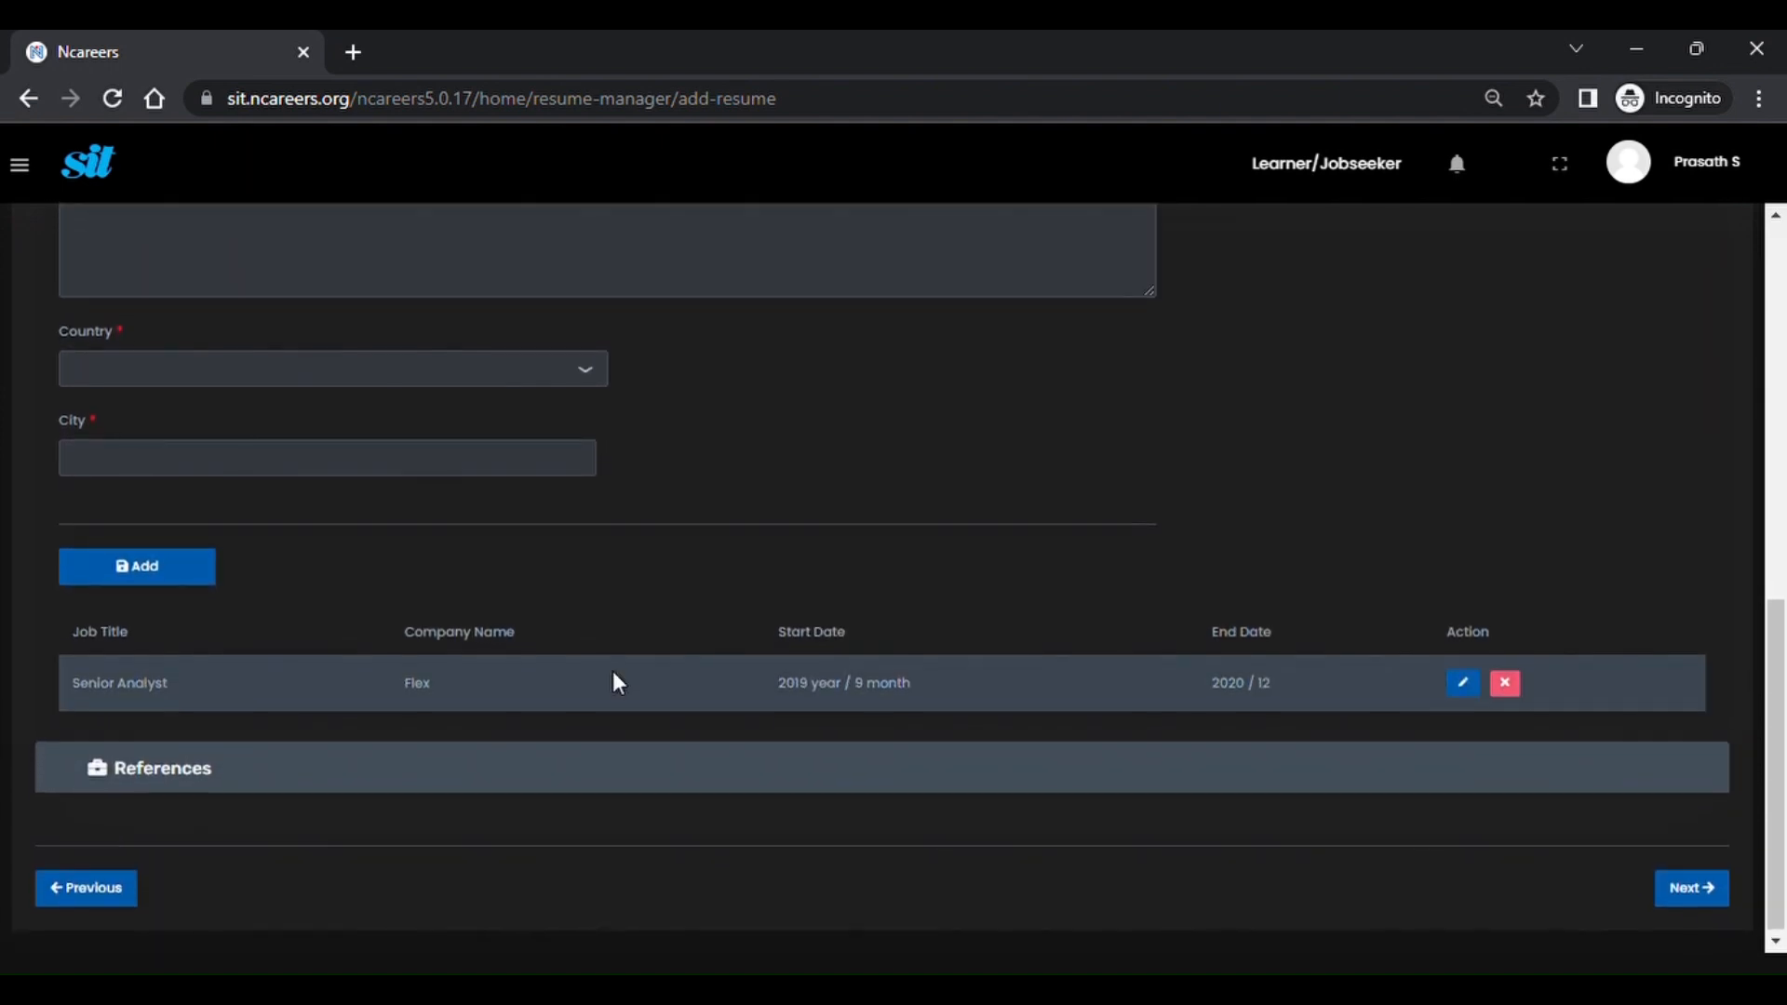
pyautogui.scroll(6, 613, 674)
pyautogui.scroll(3, 614, 685)
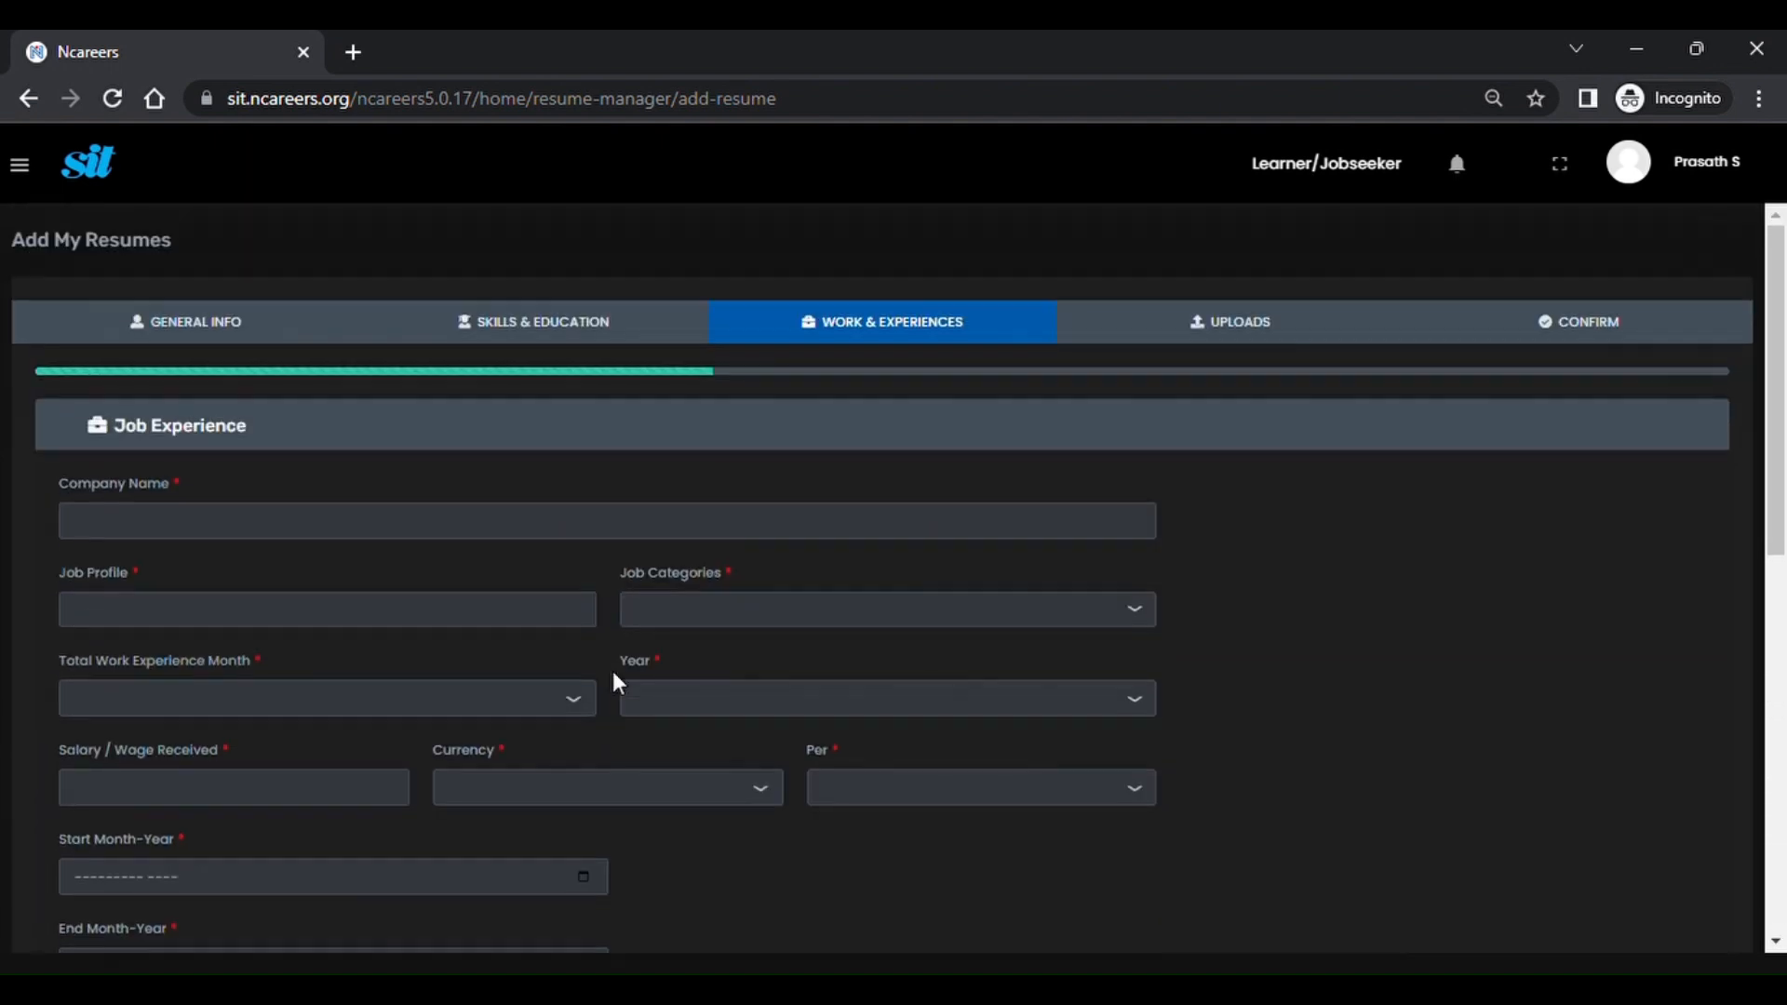
pyautogui.click(1192, 337)
pyautogui.scroll(-2, 767, 712)
pyautogui.scroll(-4, 765, 707)
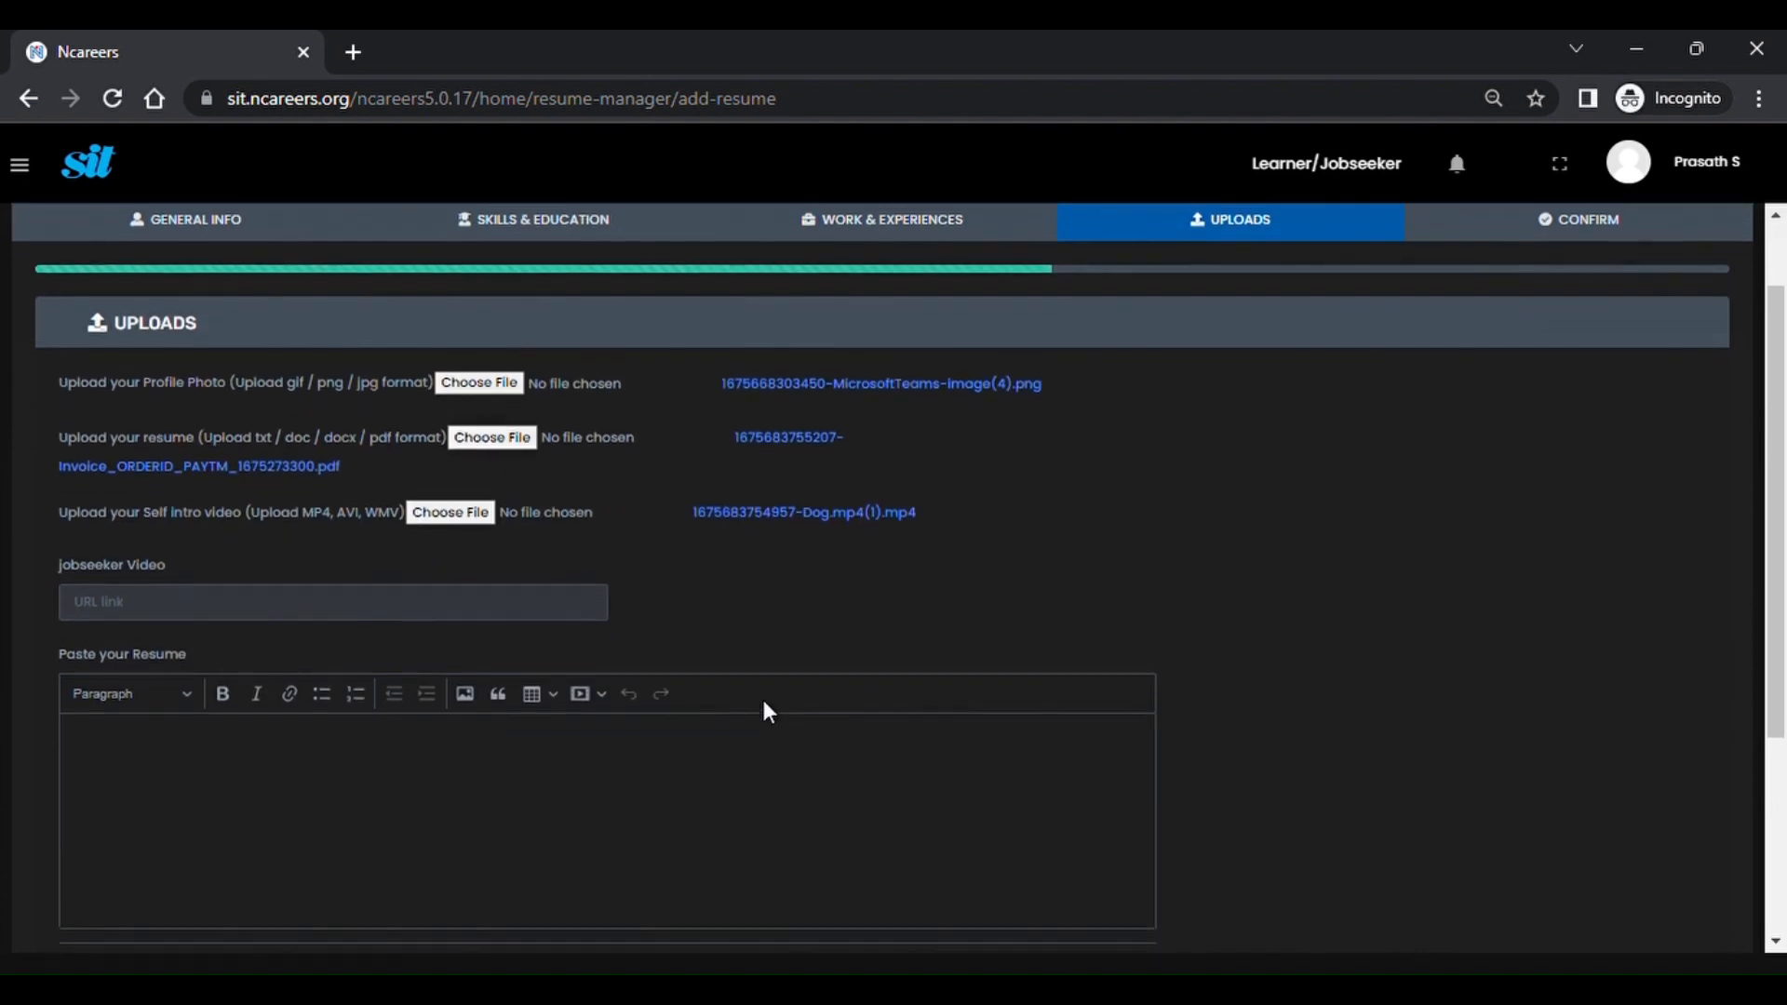
pyautogui.scroll(-1, 766, 712)
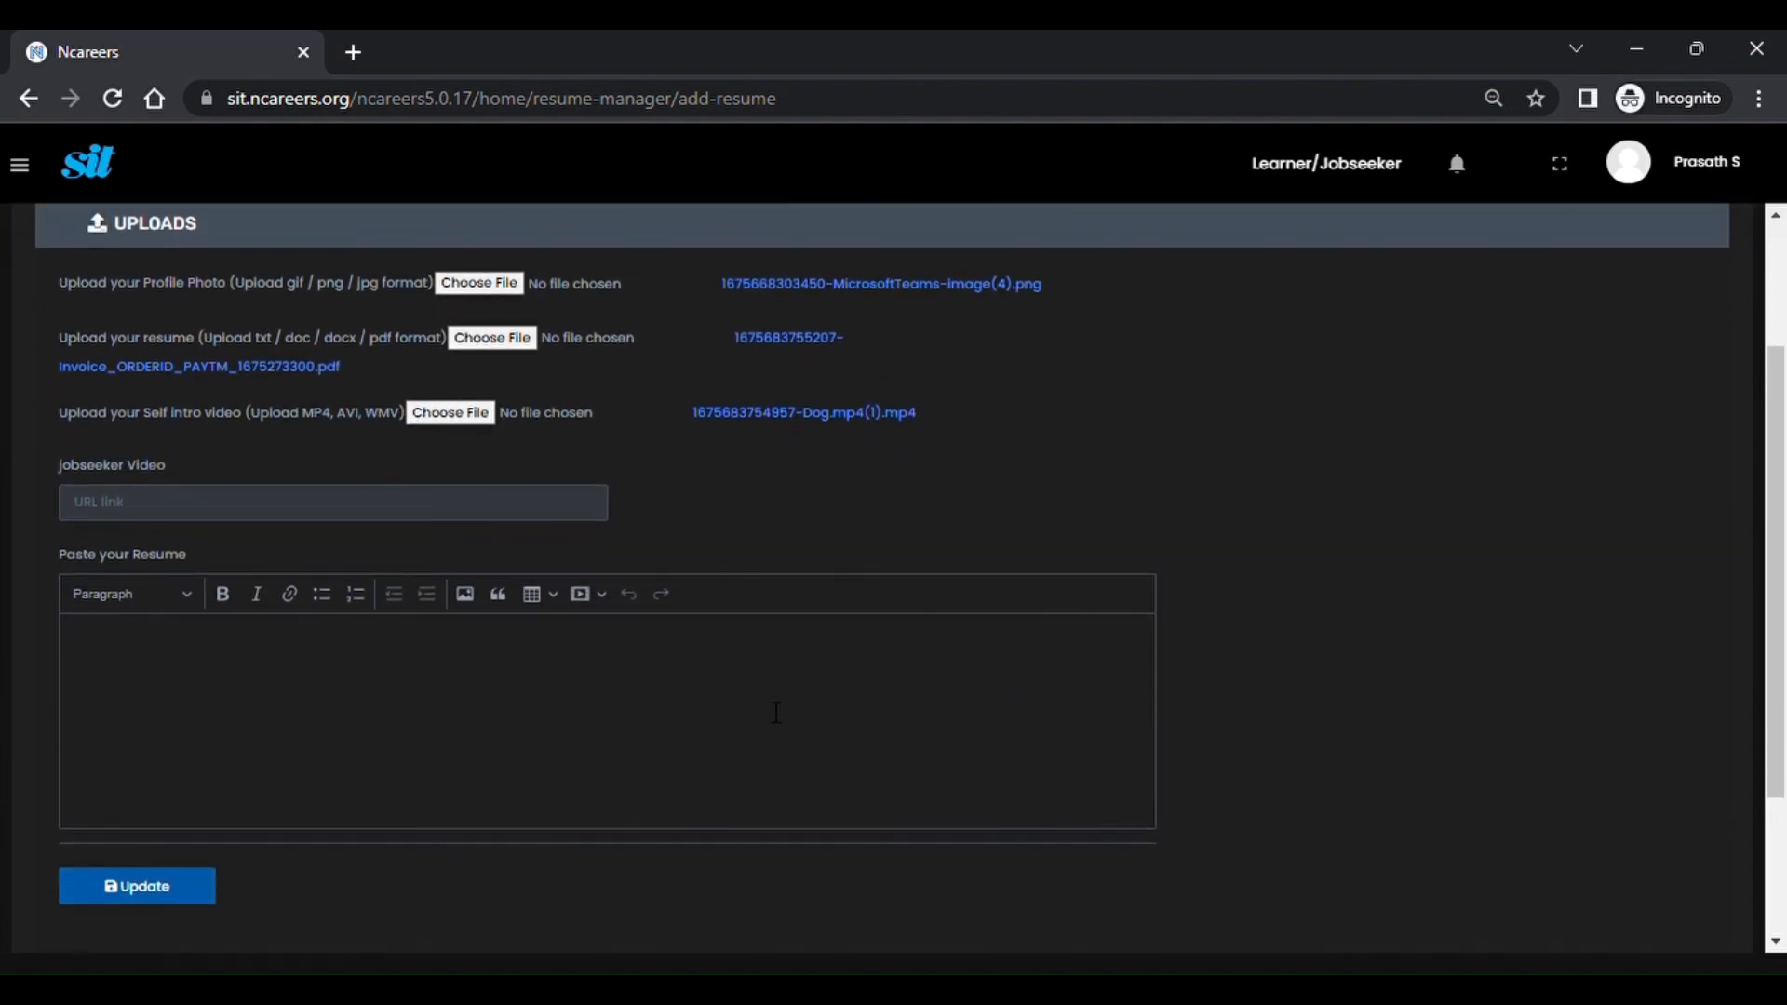
pyautogui.scroll(-2, 776, 713)
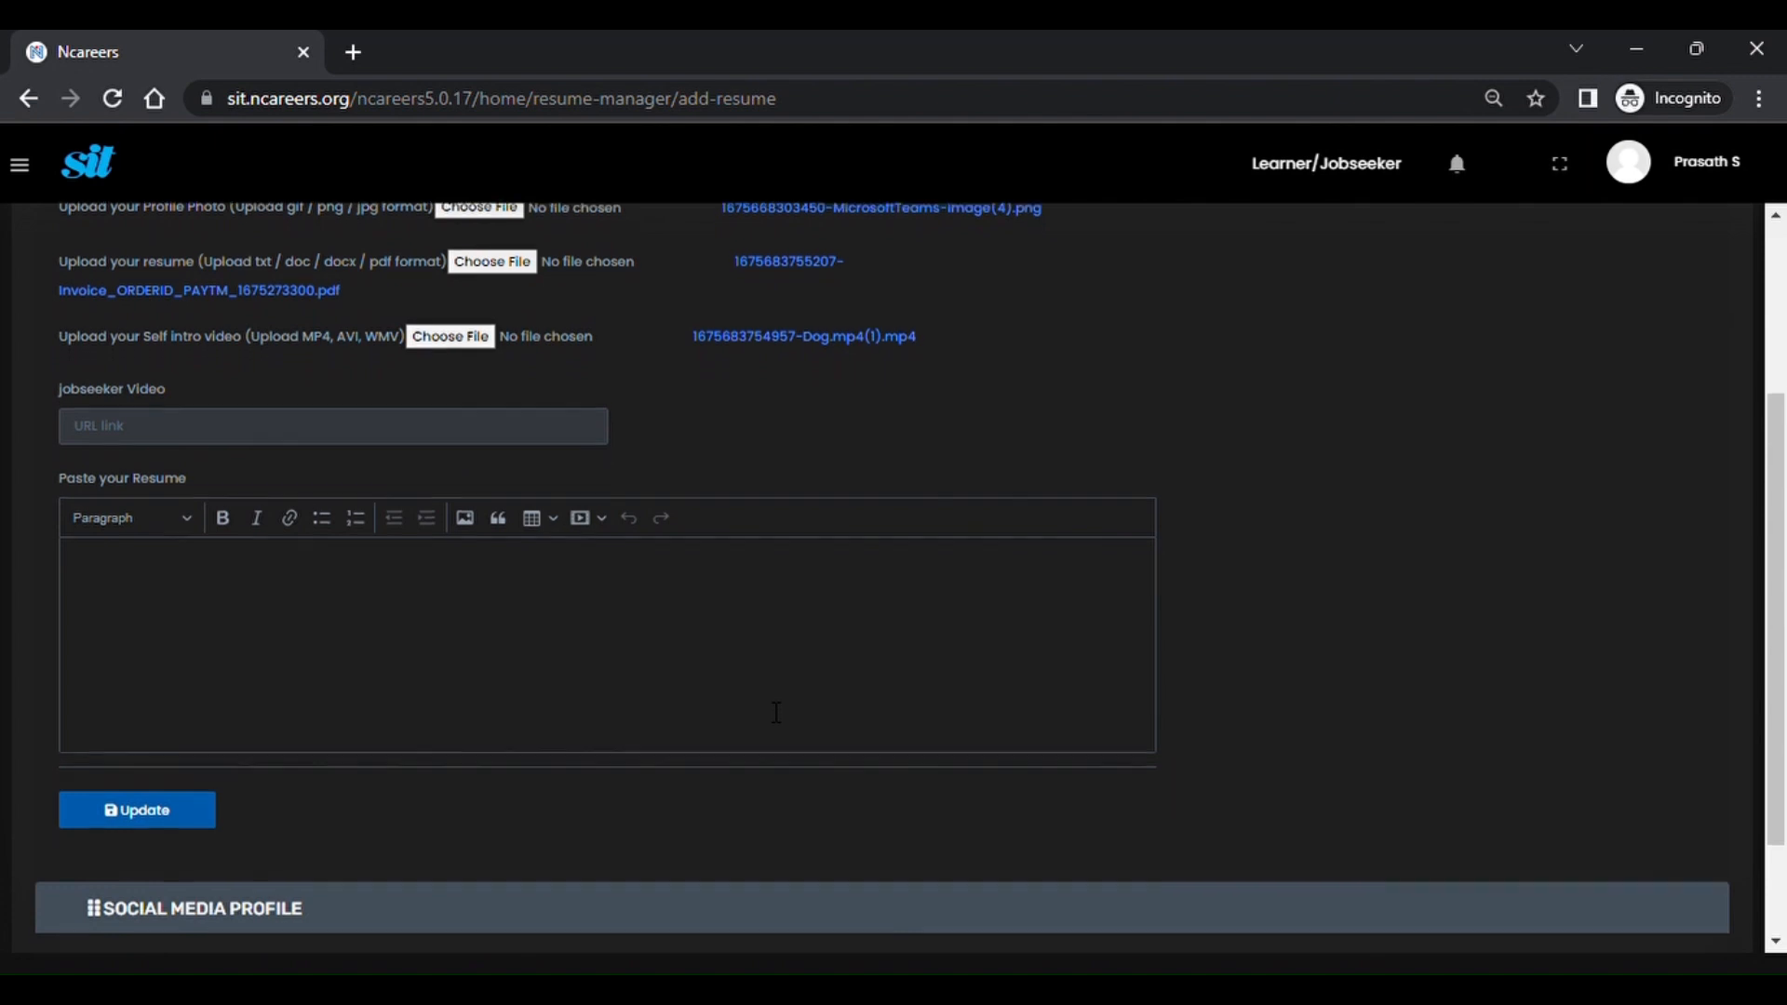
pyautogui.scroll(-2, 769, 706)
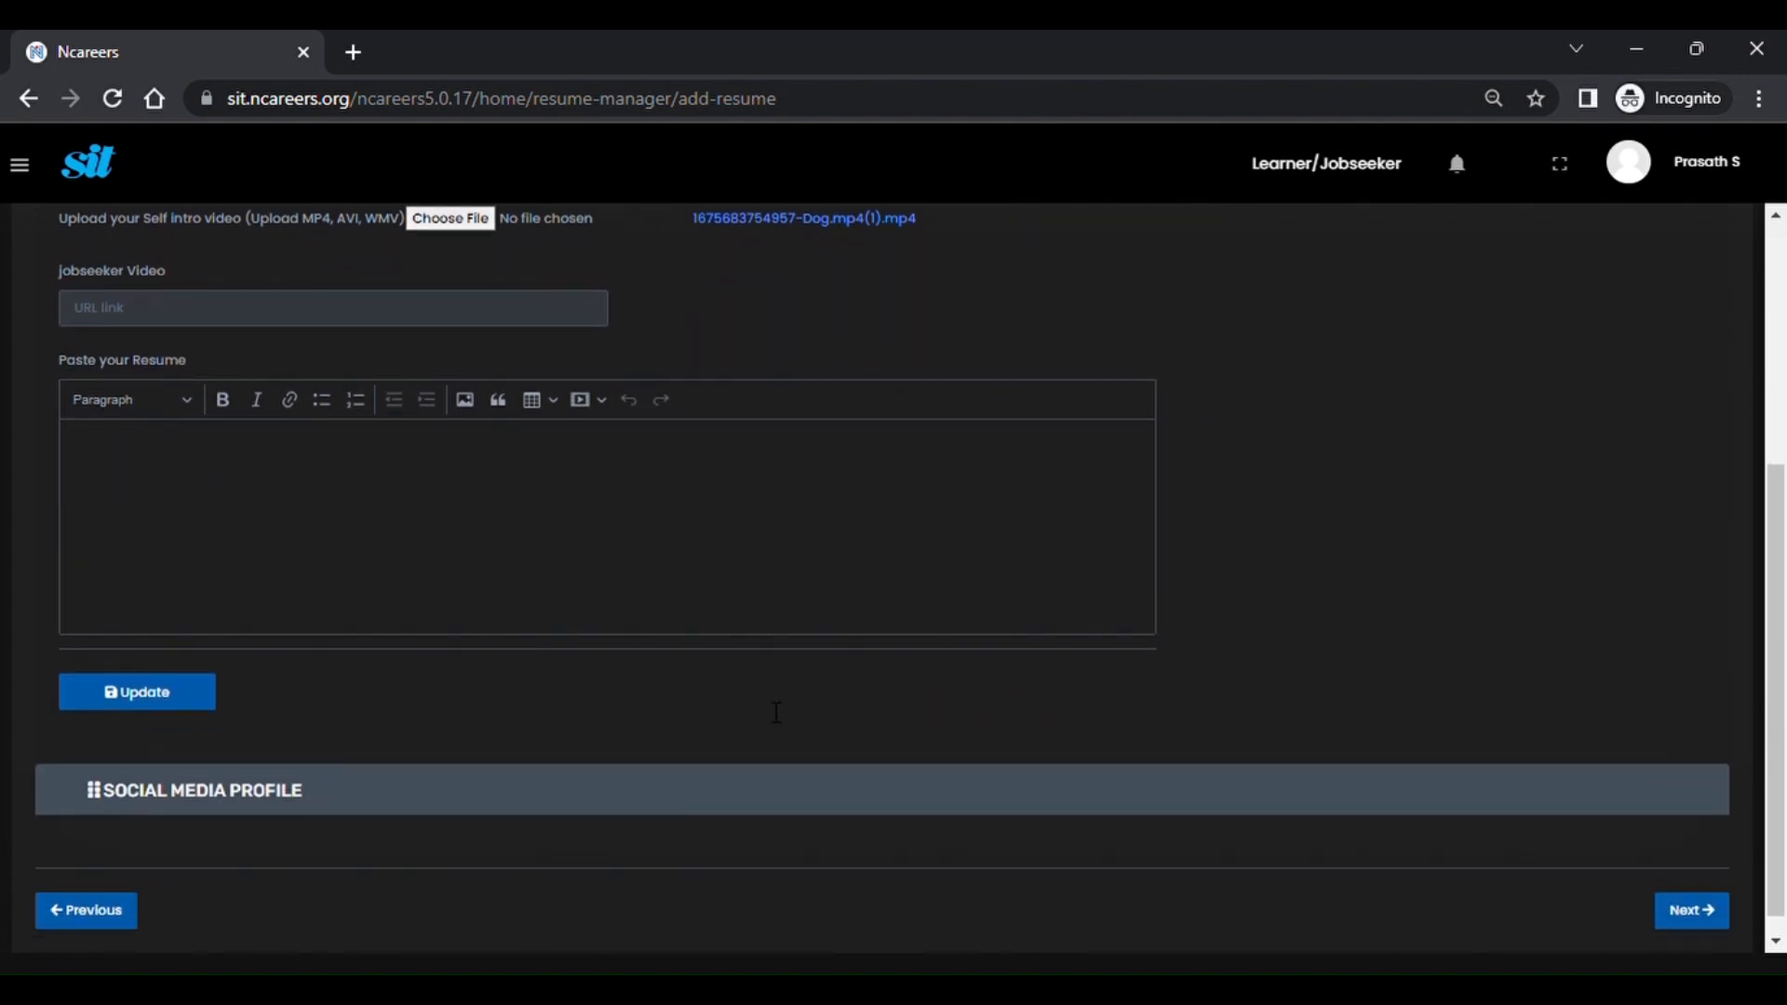
pyautogui.scroll(7, 764, 701)
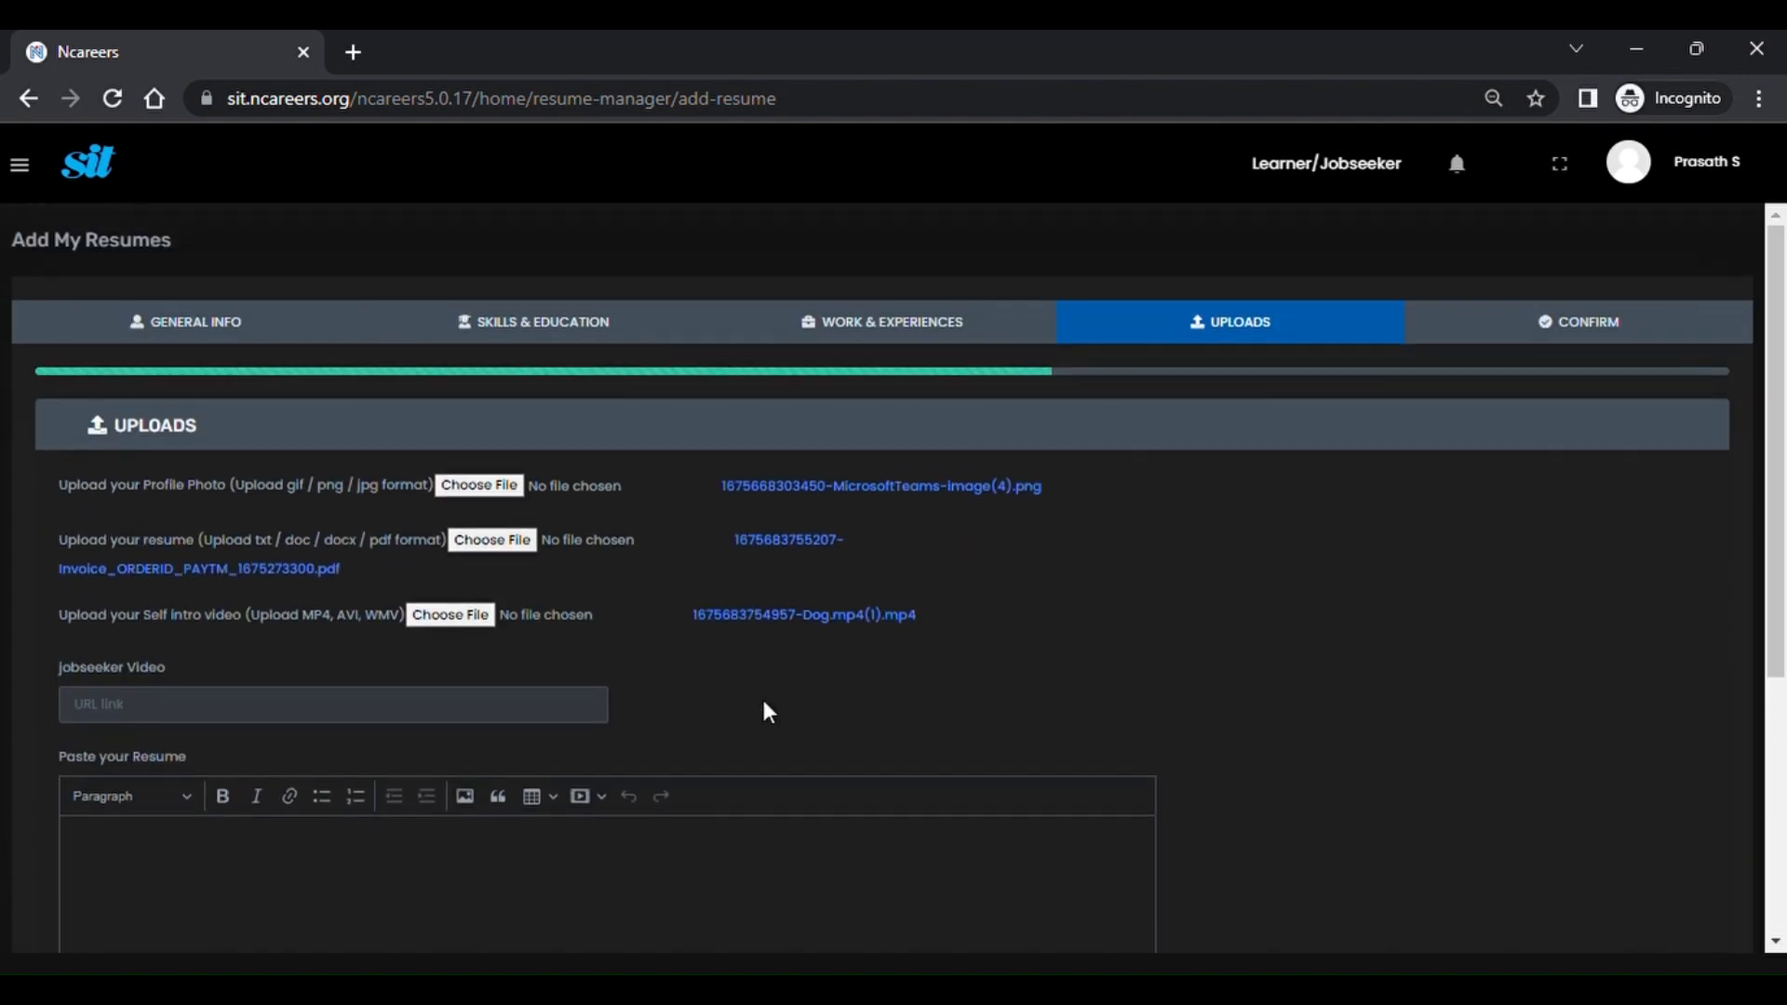
pyautogui.scroll(-5, 761, 703)
# Expand Social Media Profile, confirm the resume update, and view the full resume.
pyautogui.click(312, 777)
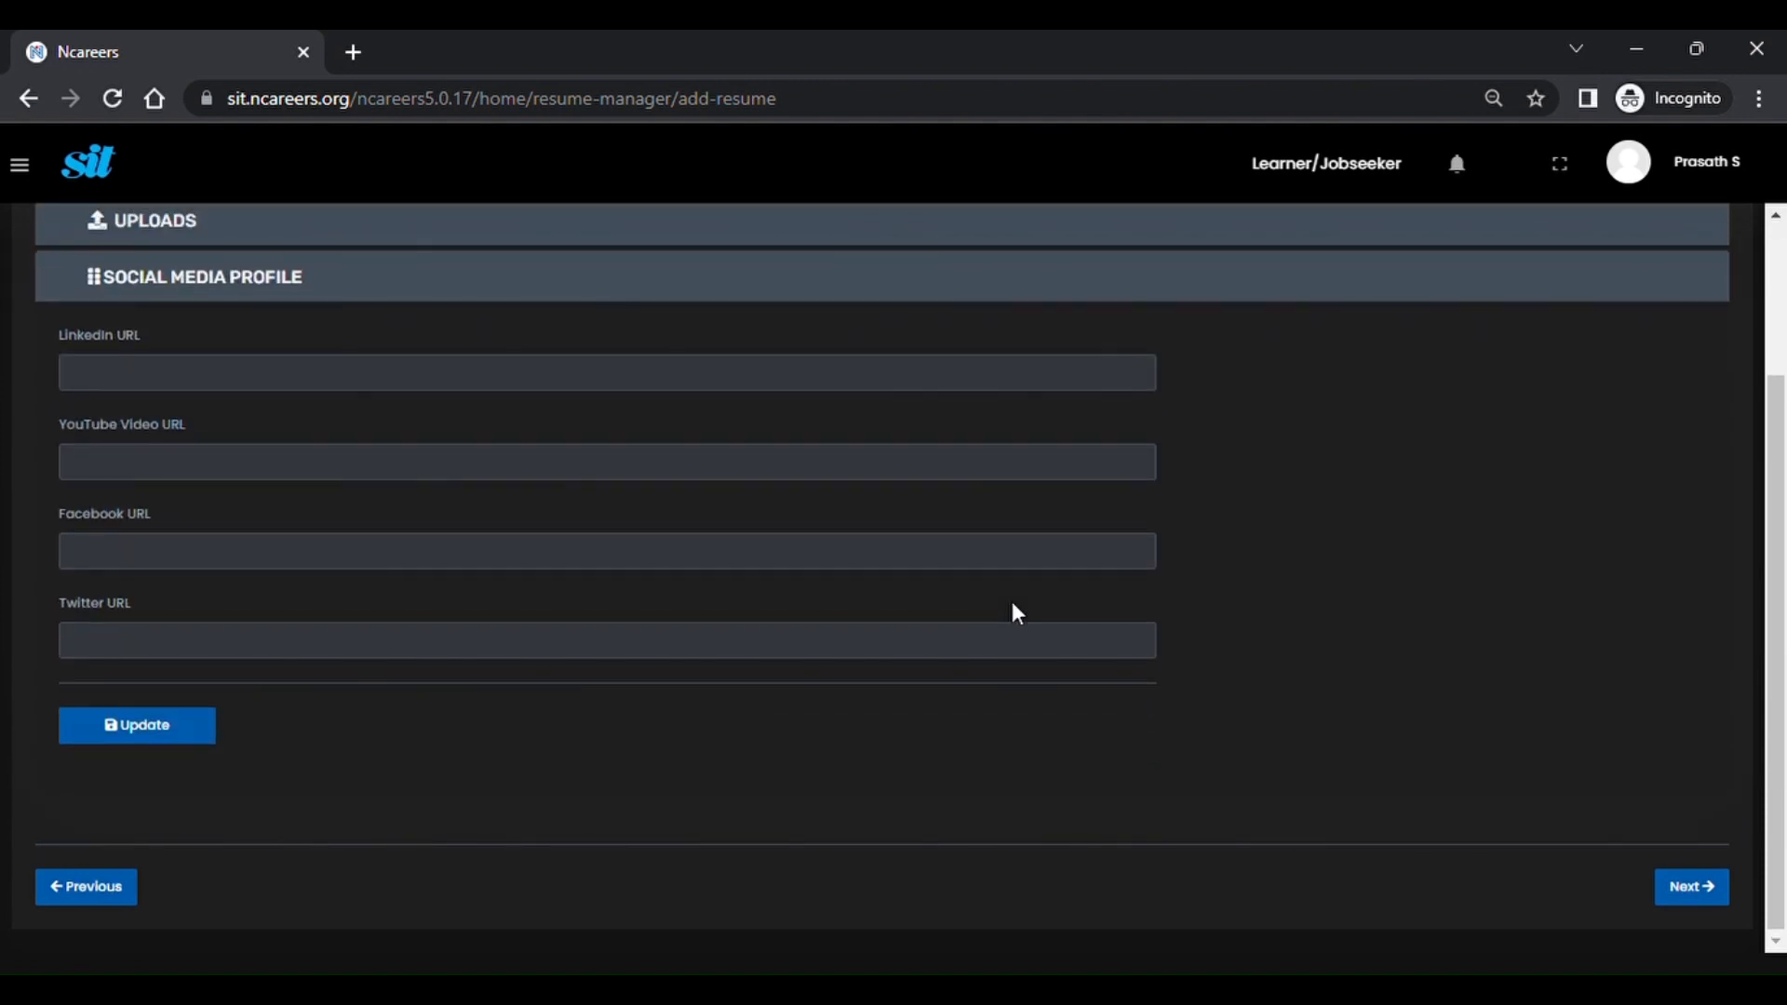
pyautogui.click(1591, 339)
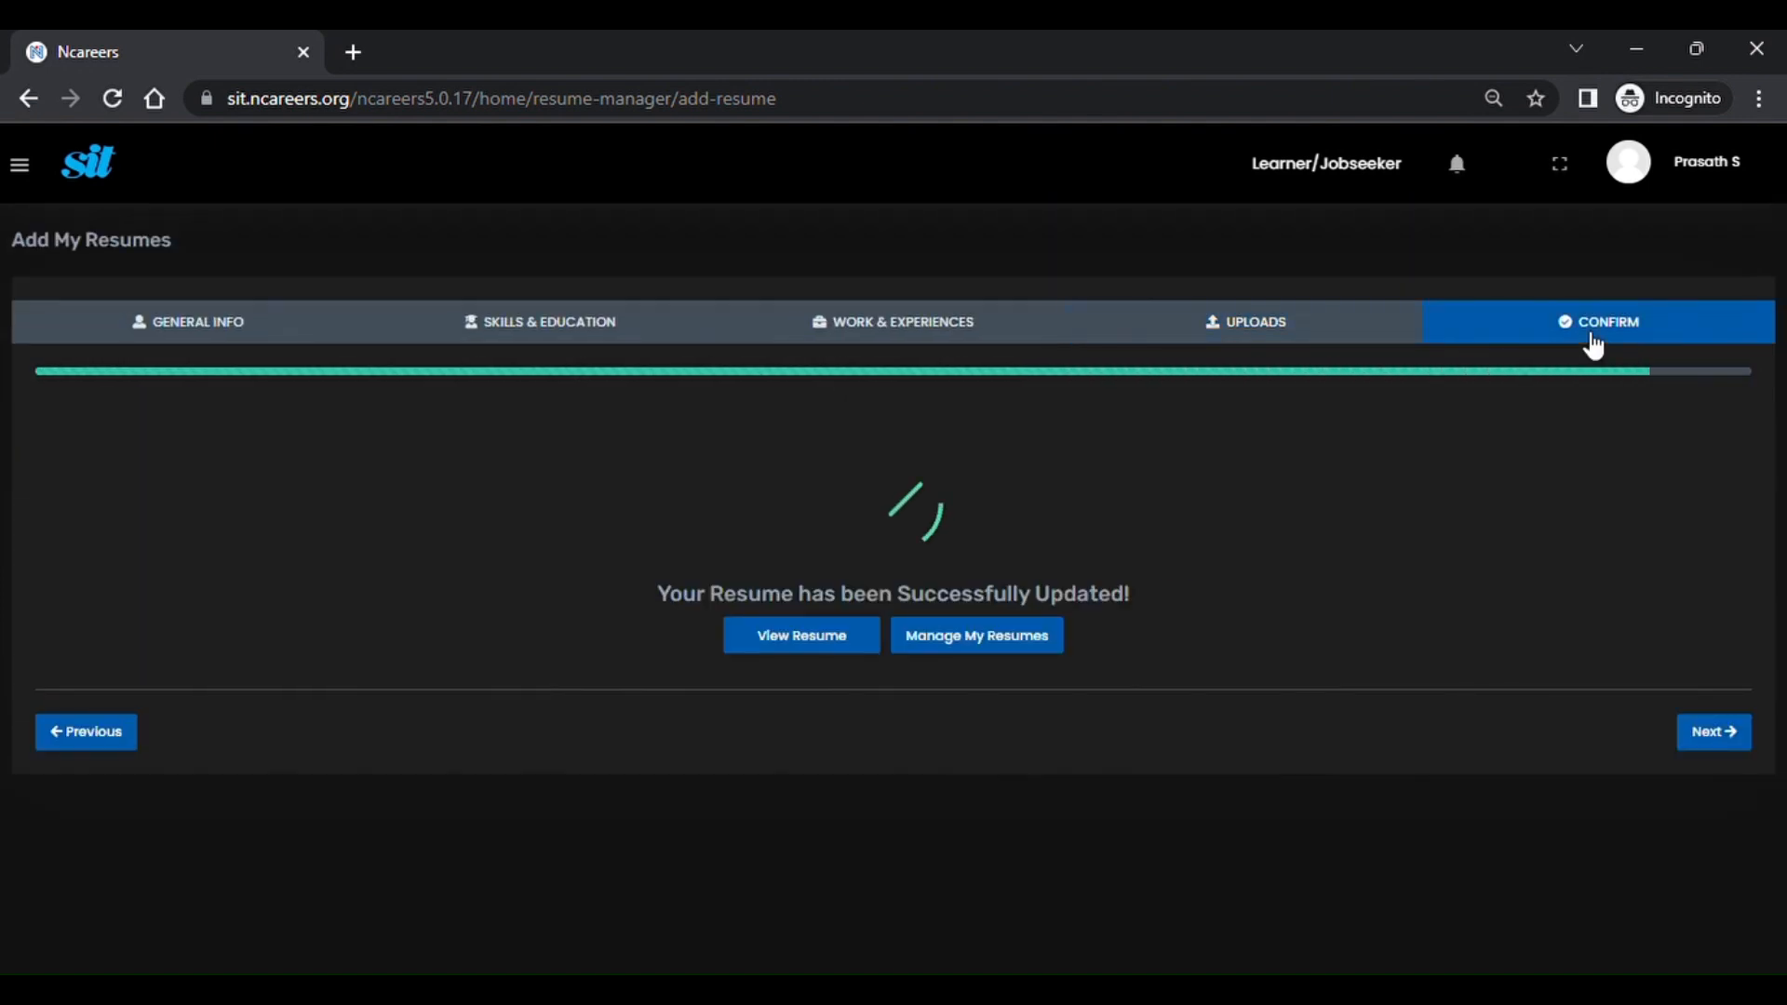
pyautogui.click(866, 641)
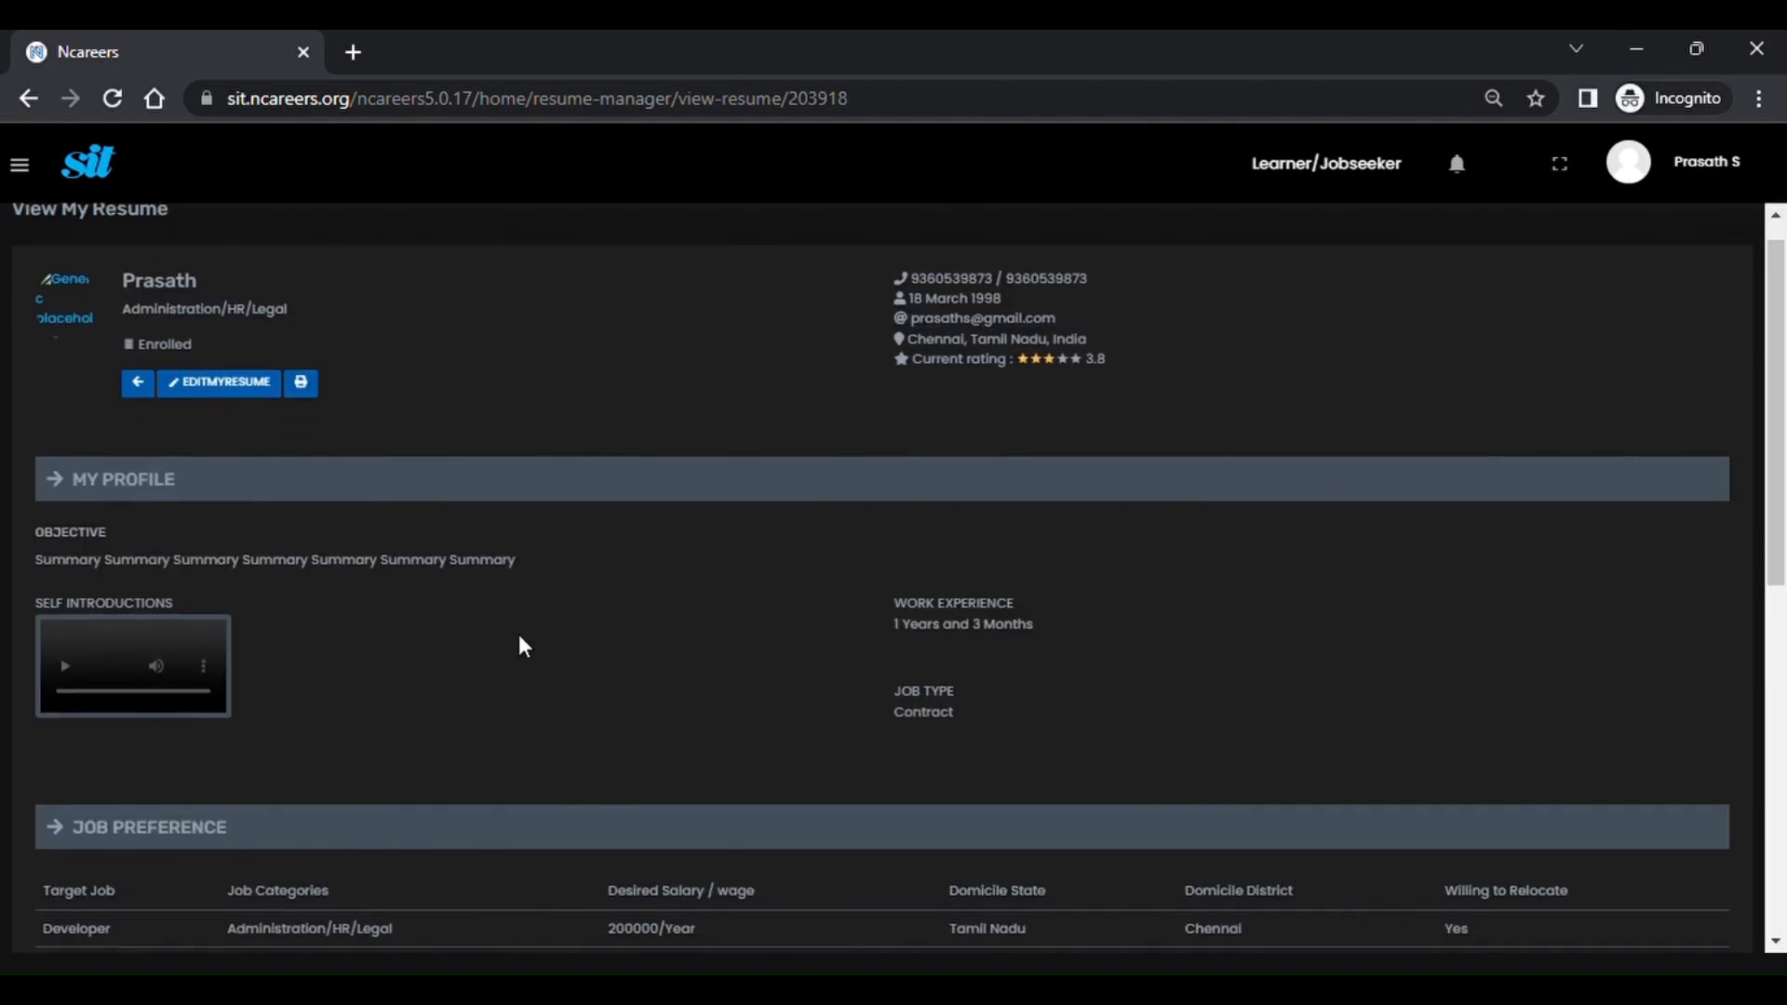
pyautogui.scroll(-1, 517, 634)
pyautogui.scroll(-2, 520, 637)
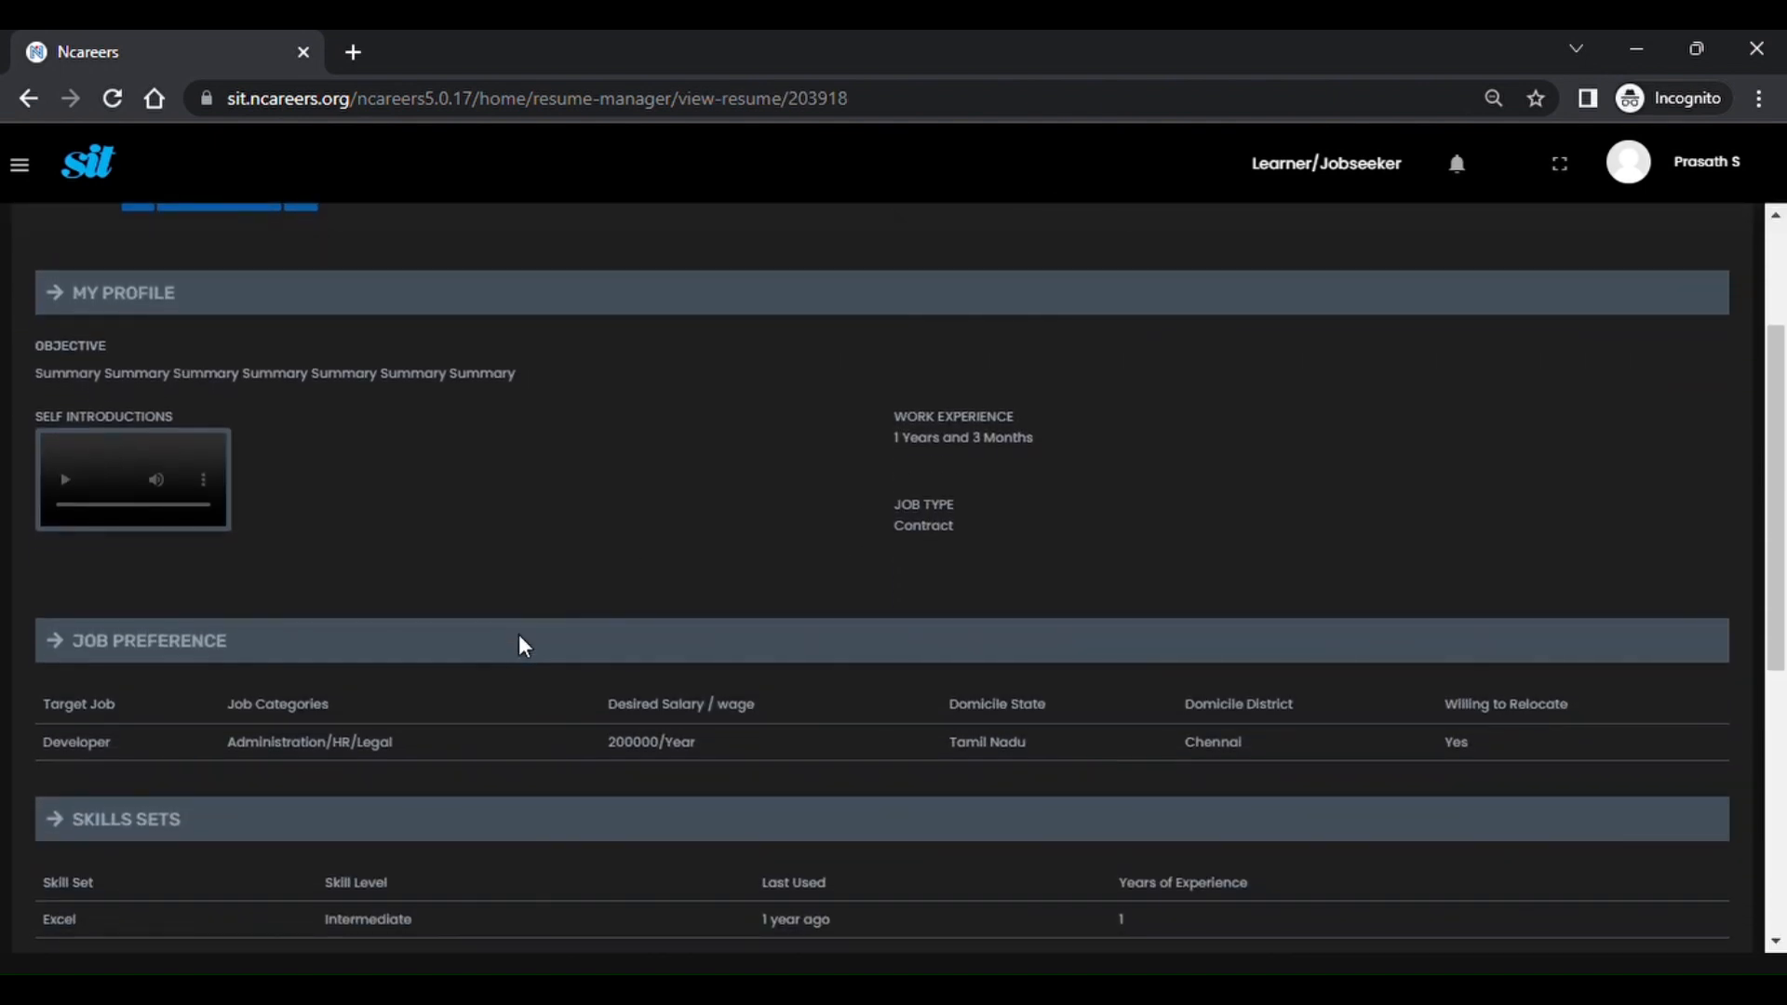
pyautogui.scroll(-3, 519, 639)
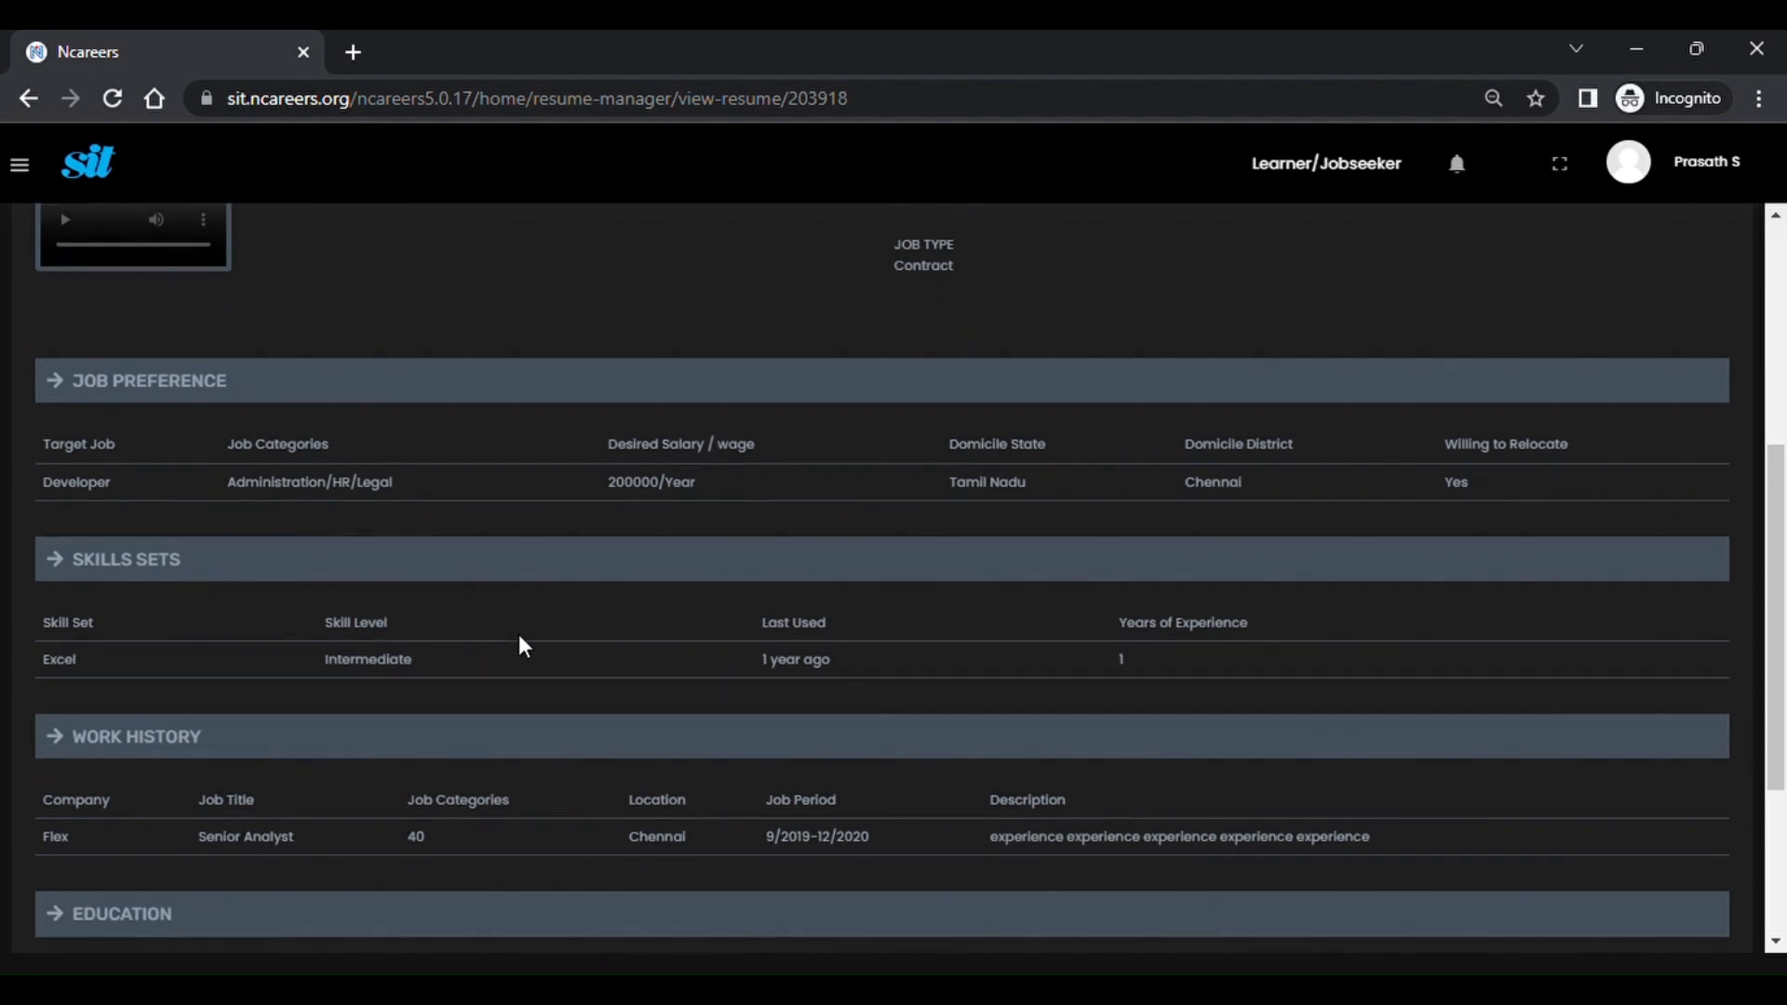
pyautogui.scroll(-2, 519, 638)
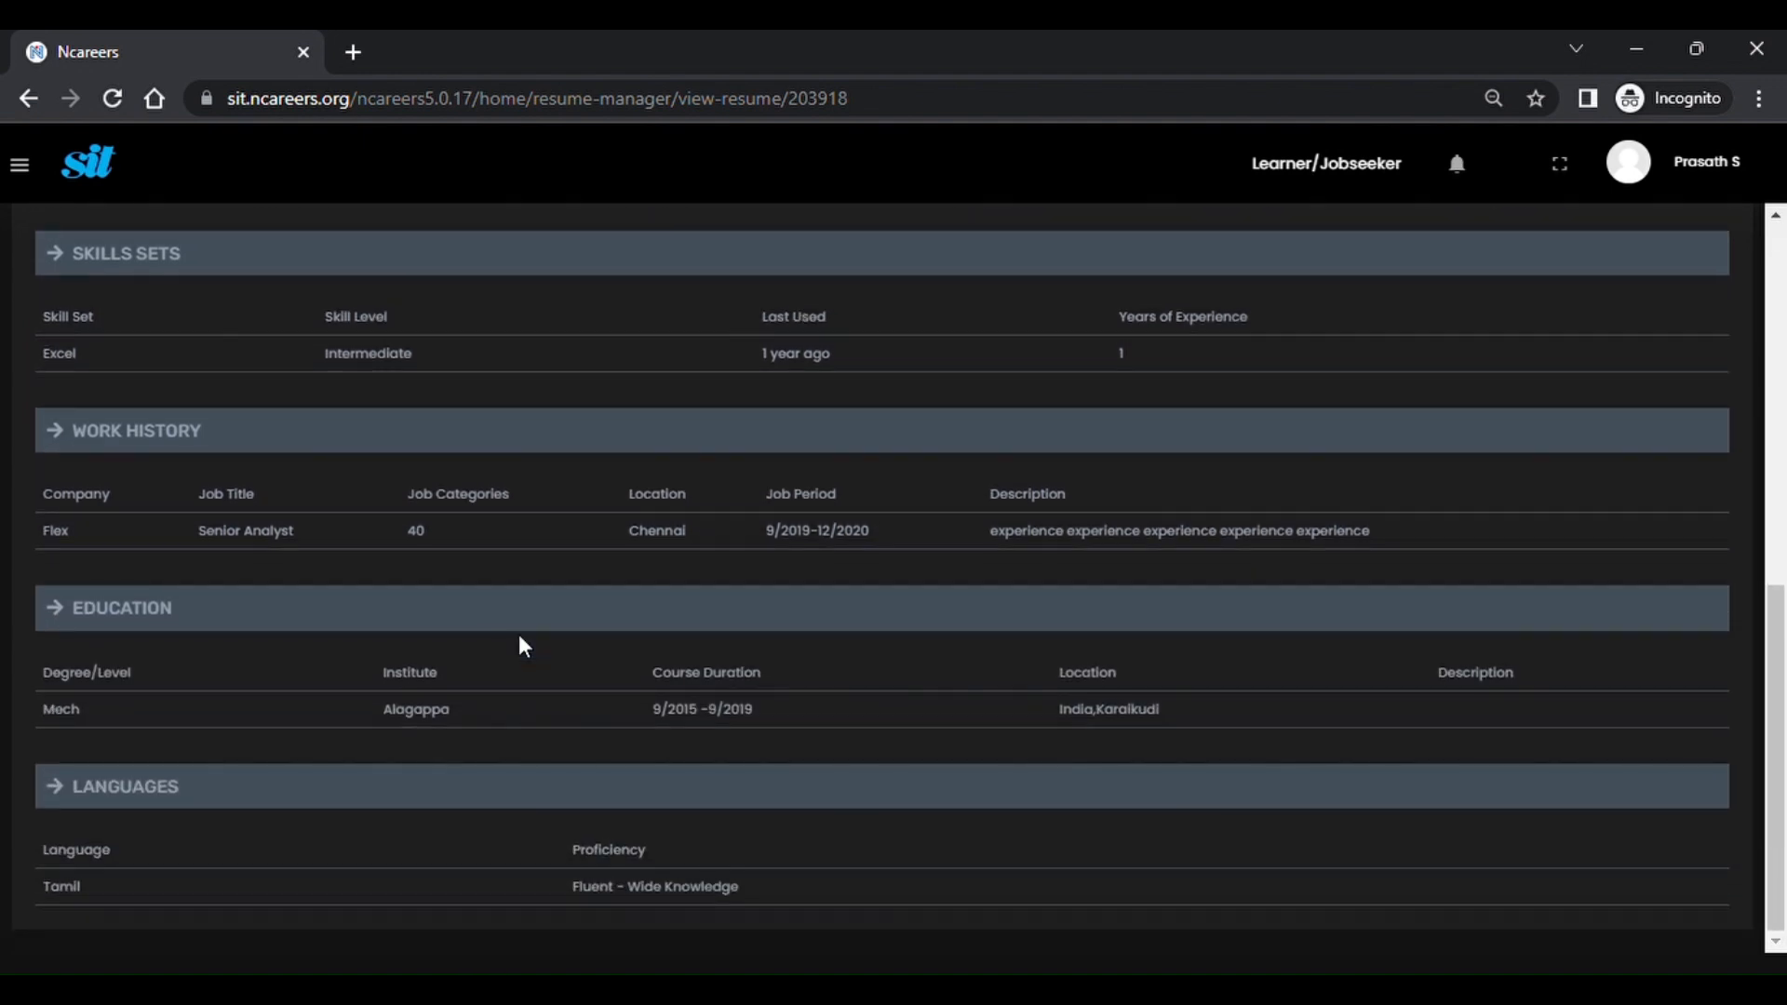
pyautogui.scroll(9, 519, 638)
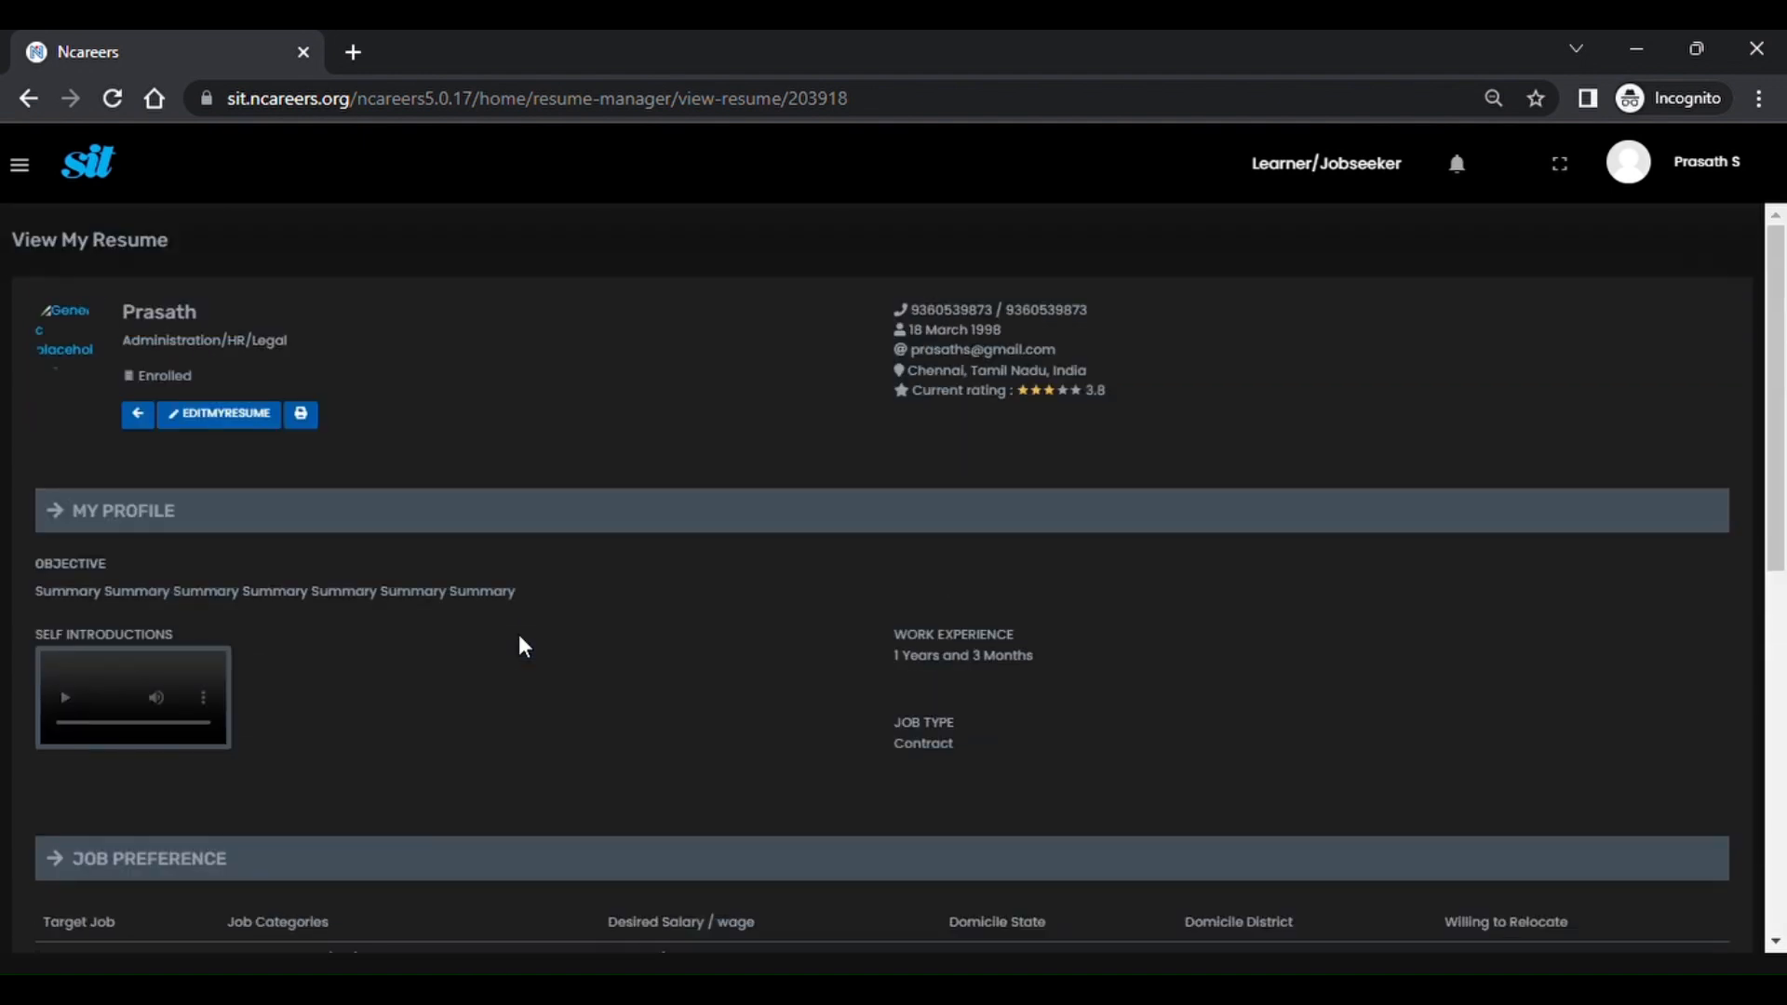
# Go to Jobsite > Resume Manager > Resumes and reload it to show the 30-Mar-2023 update.
pyautogui.click(21, 167)
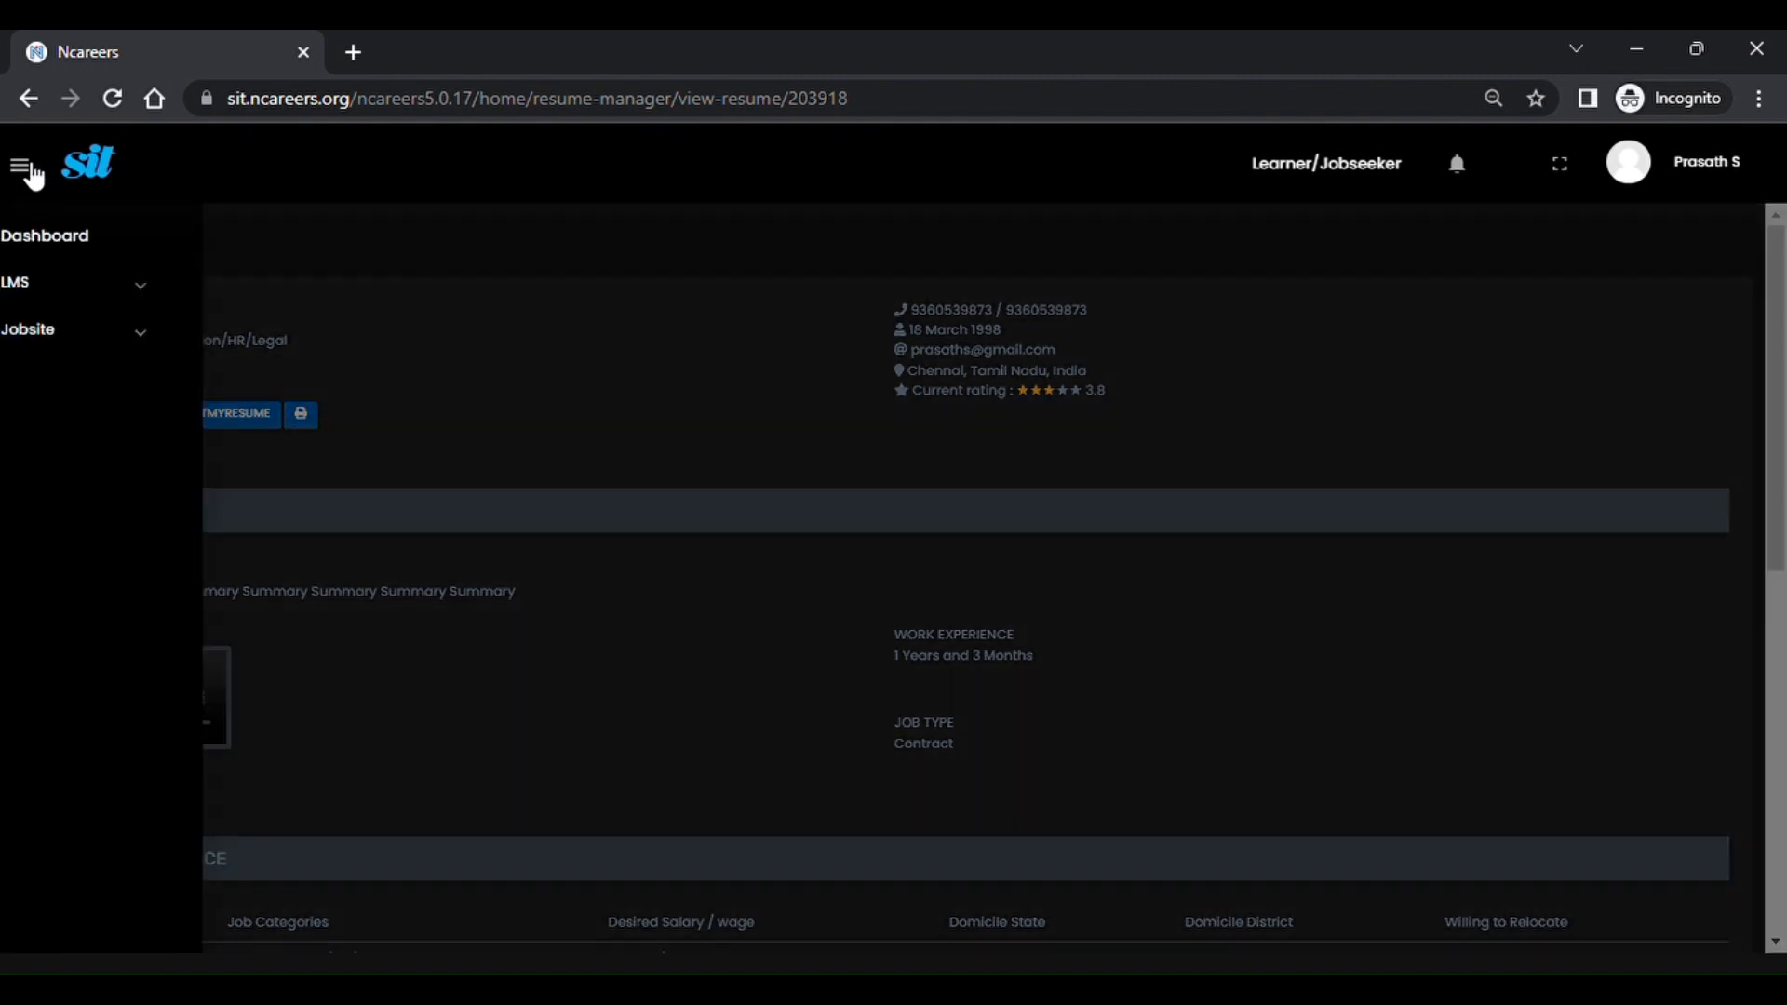
pyautogui.click(80, 331)
pyautogui.click(102, 419)
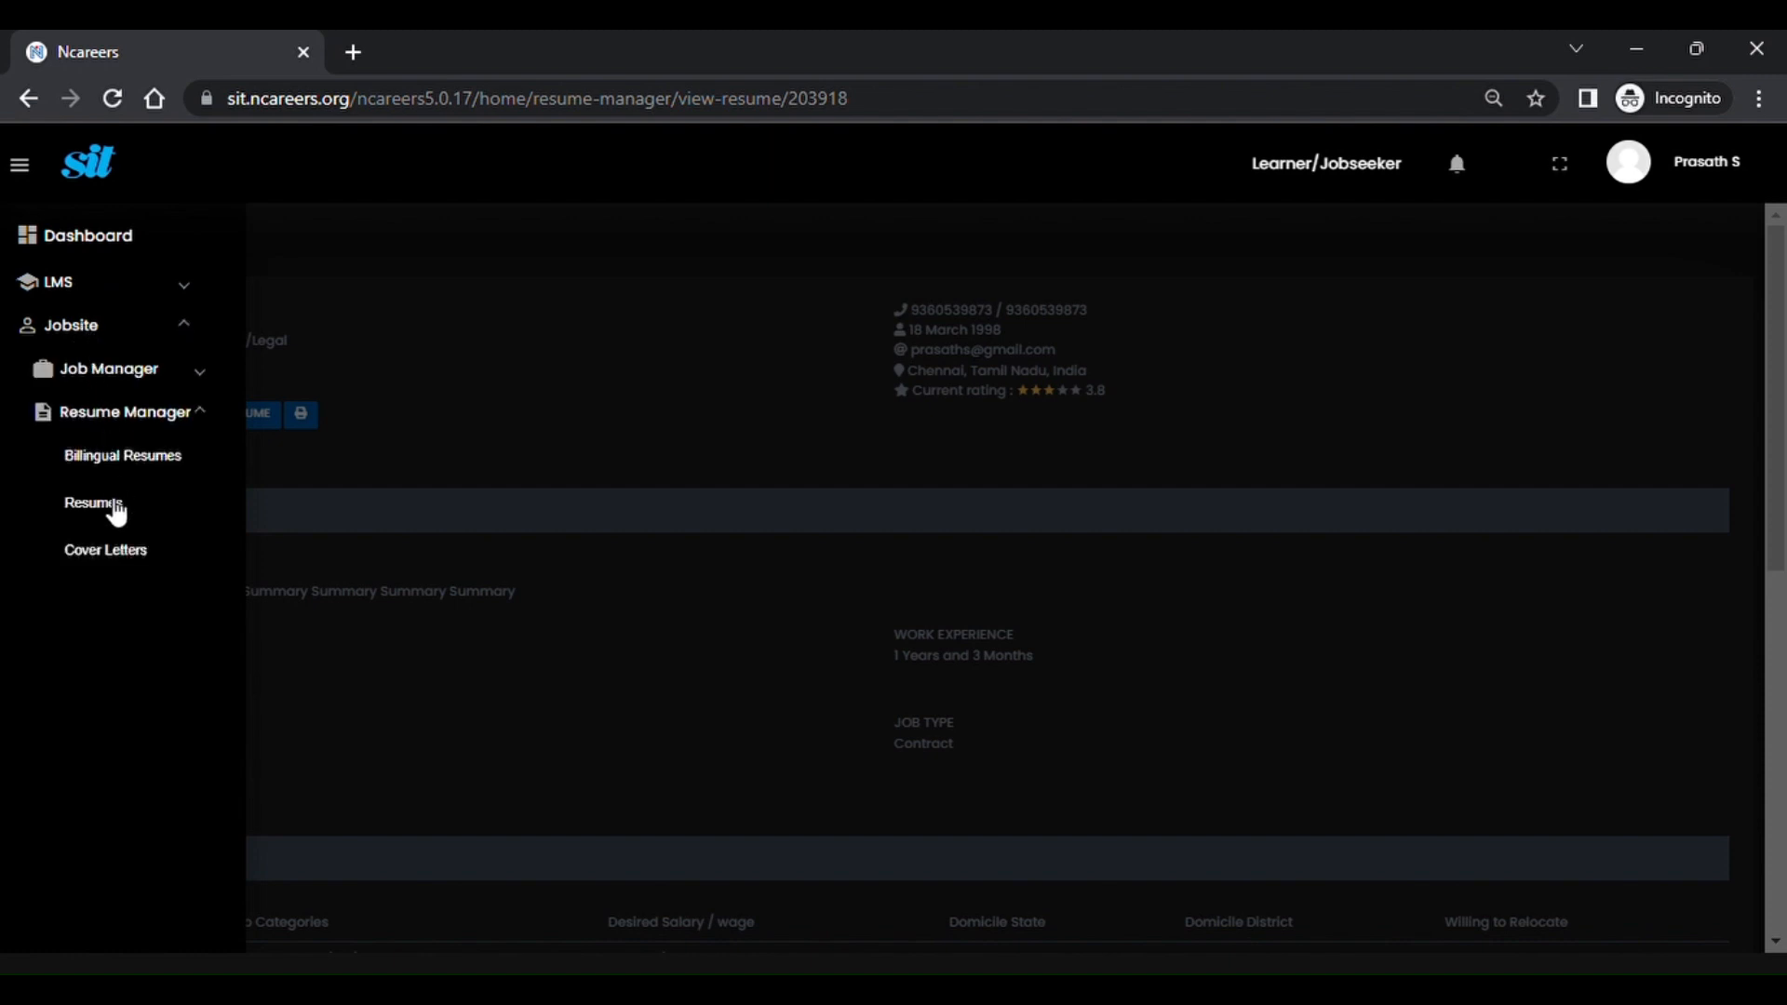
pyautogui.click(110, 507)
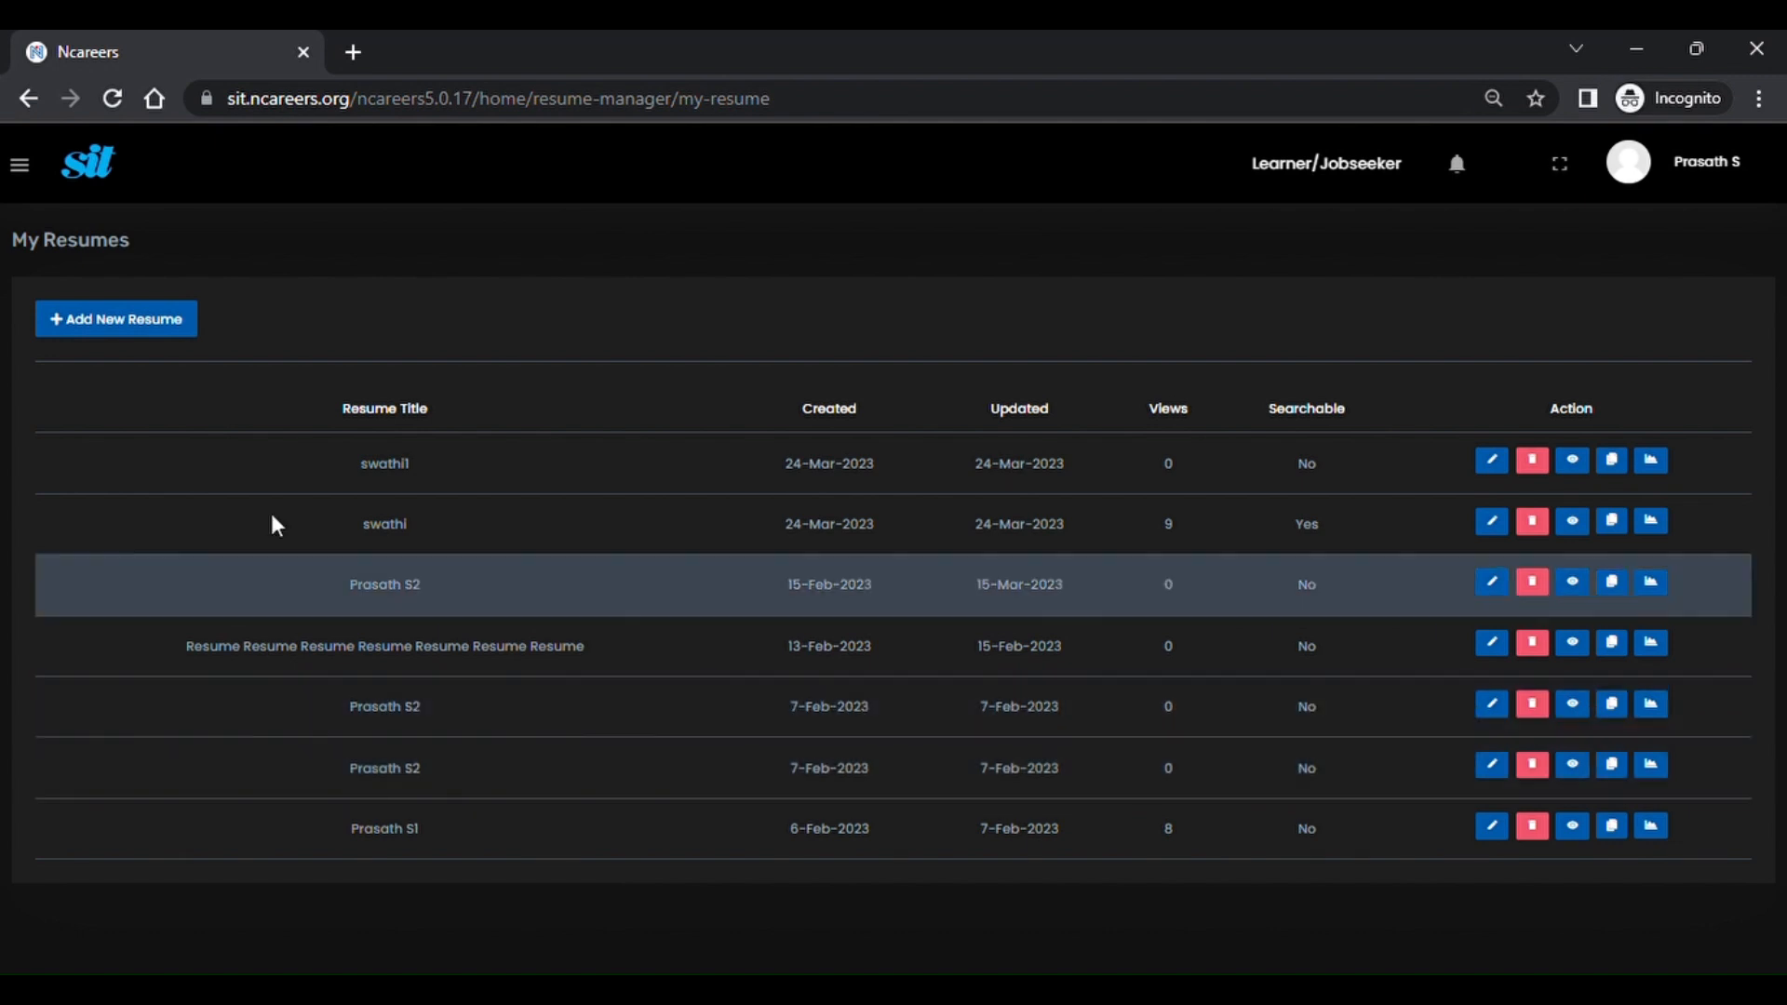
pyautogui.click(113, 104)
pyautogui.click(113, 99)
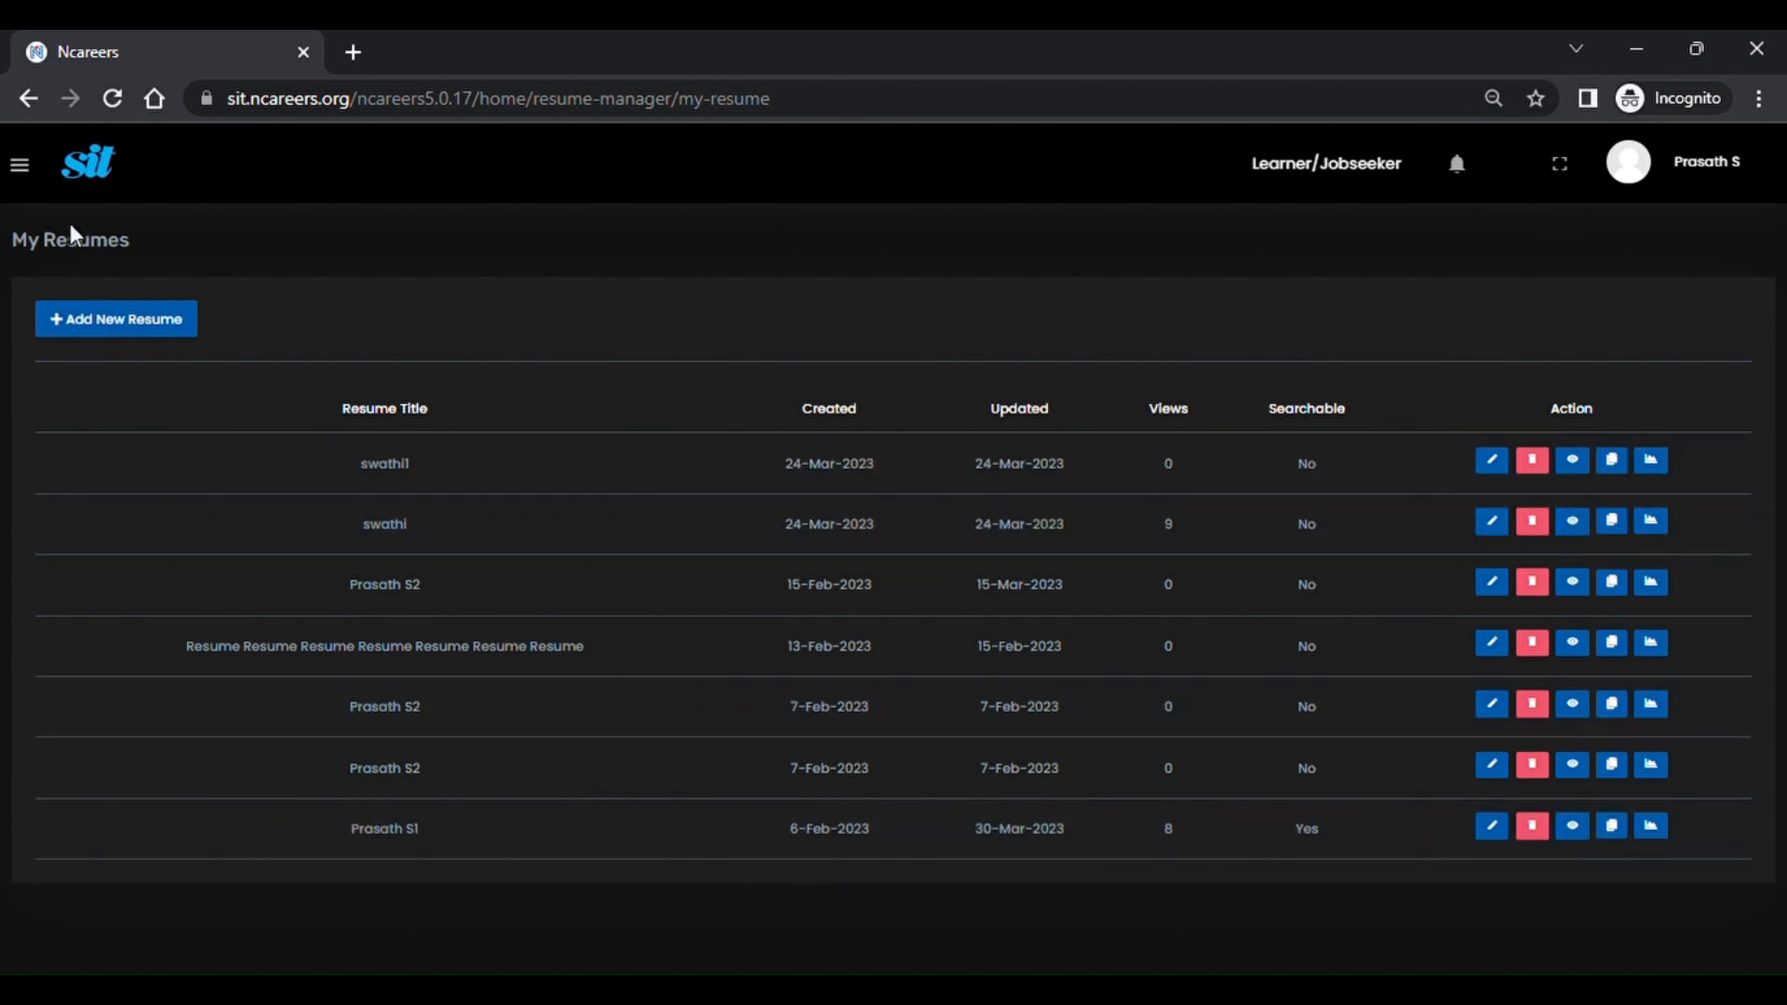
# Open the Billingual Resumes table under Jobsite > Resume Manager.
pyautogui.click(28, 175)
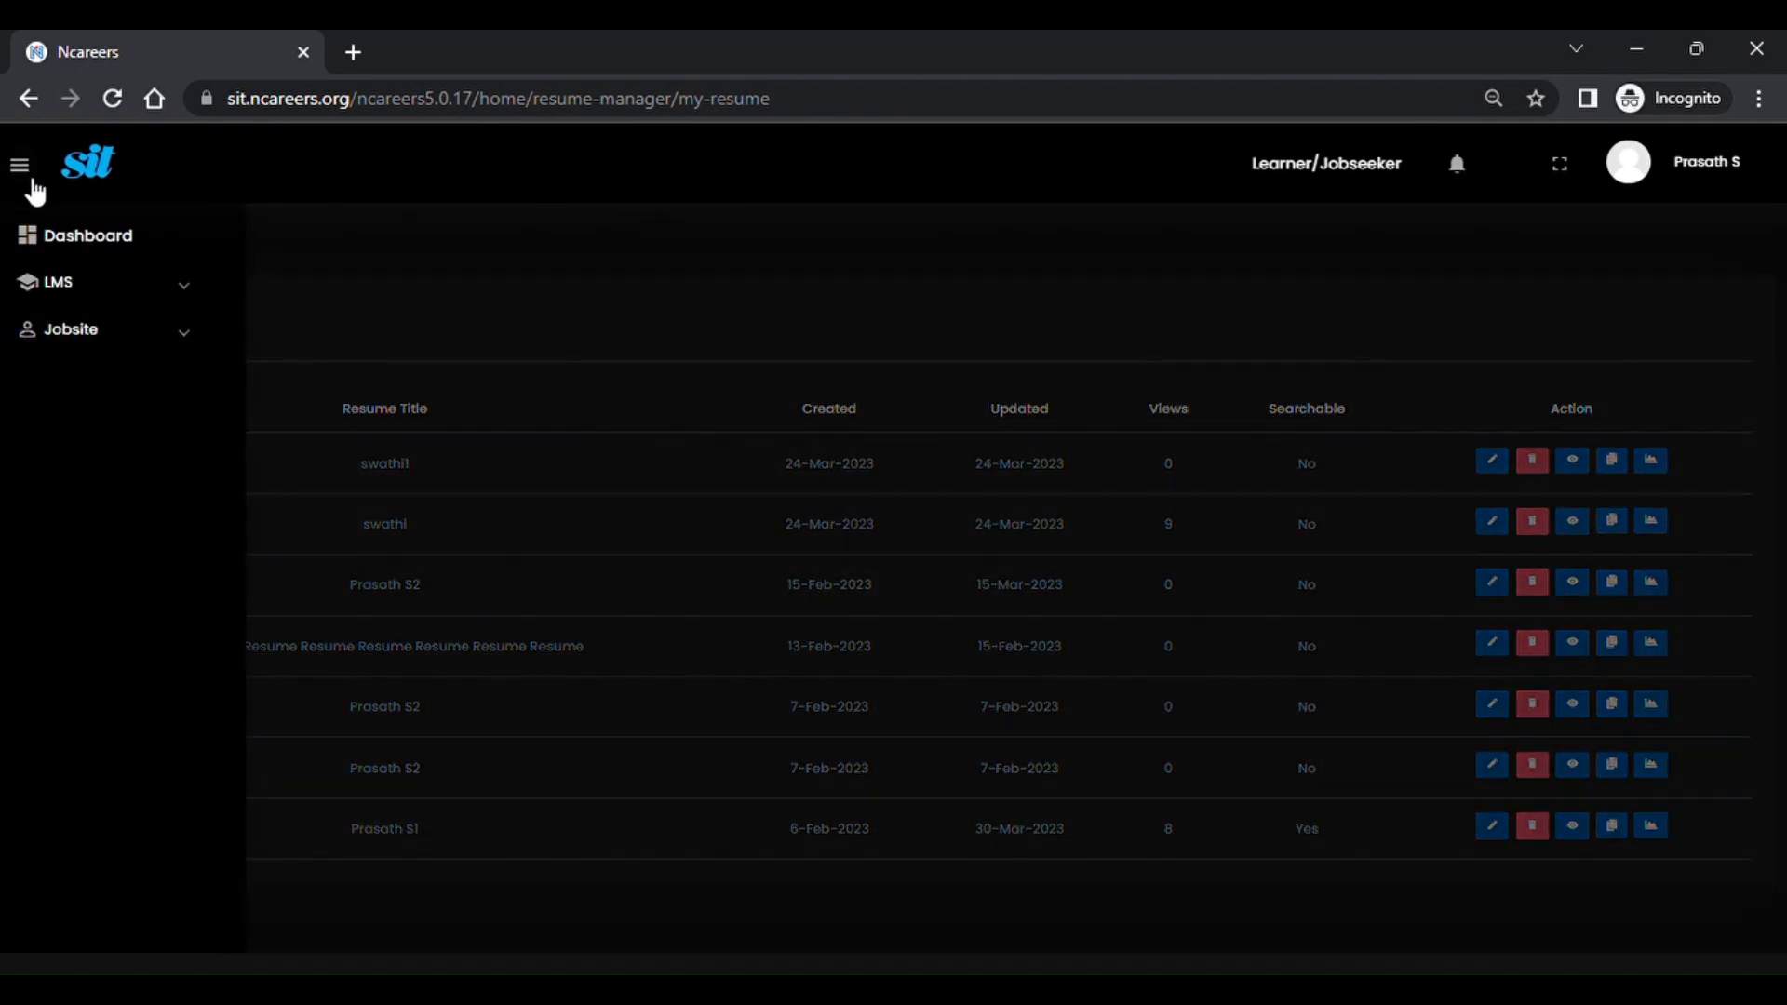
pyautogui.click(122, 341)
pyautogui.click(141, 420)
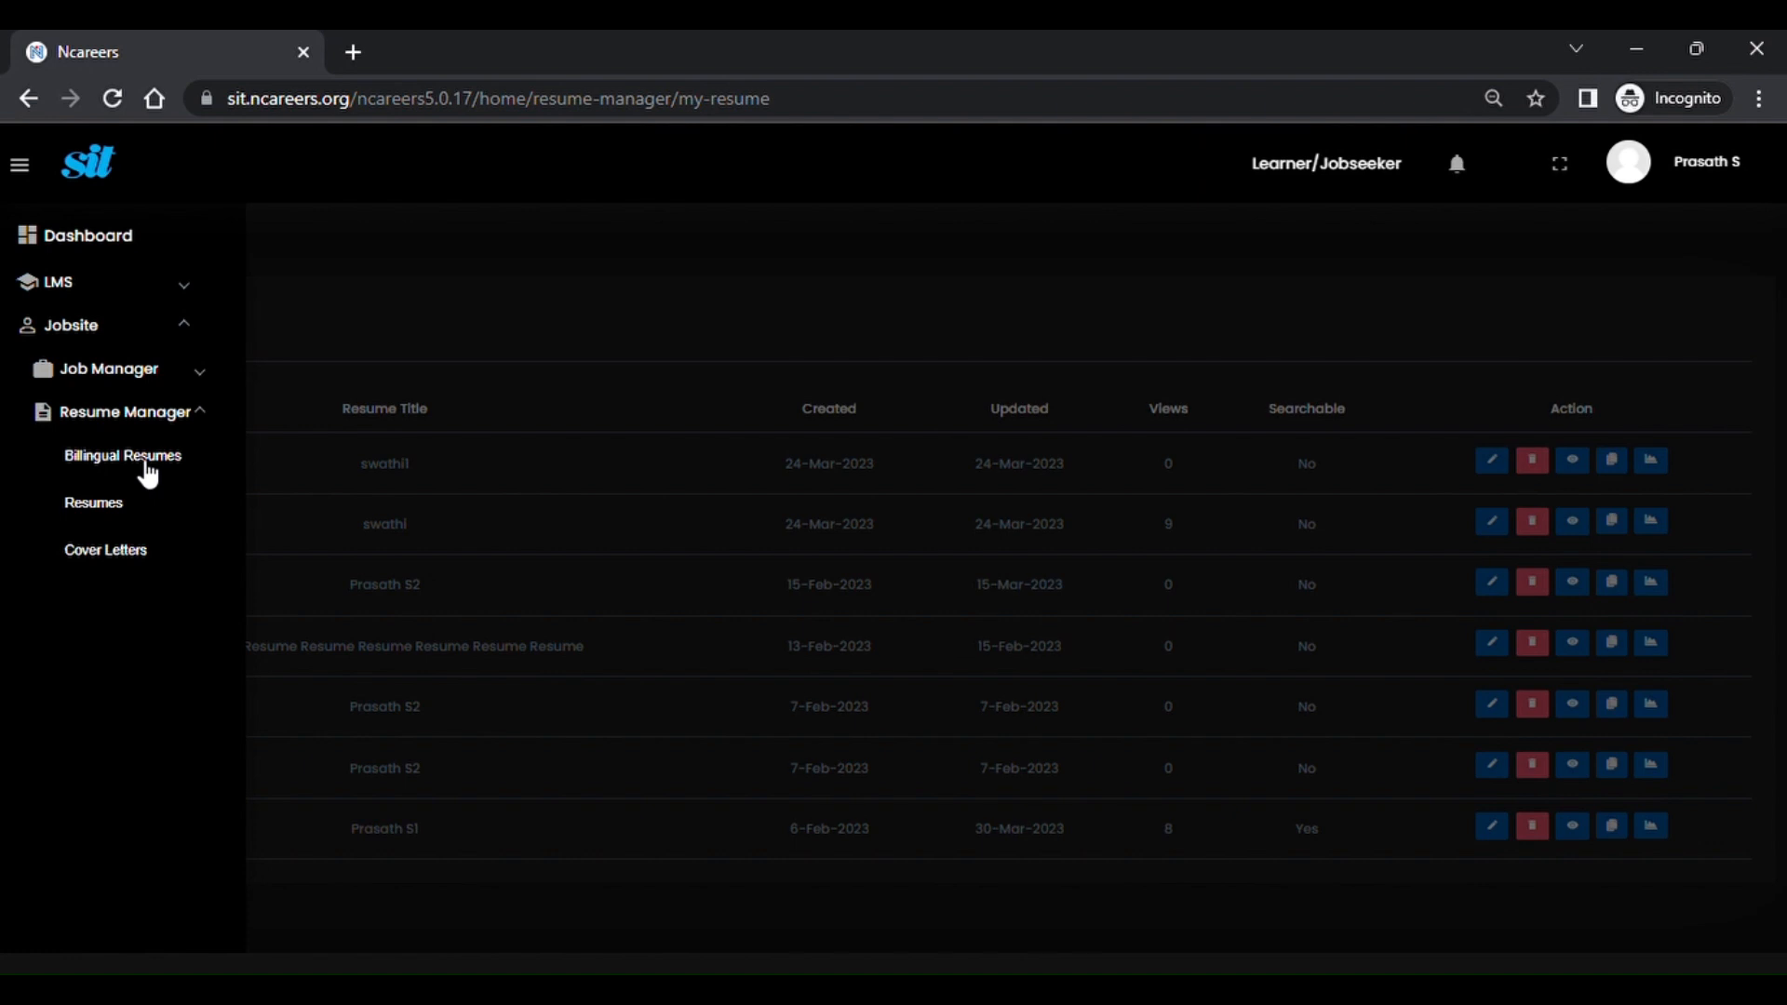
pyautogui.click(140, 457)
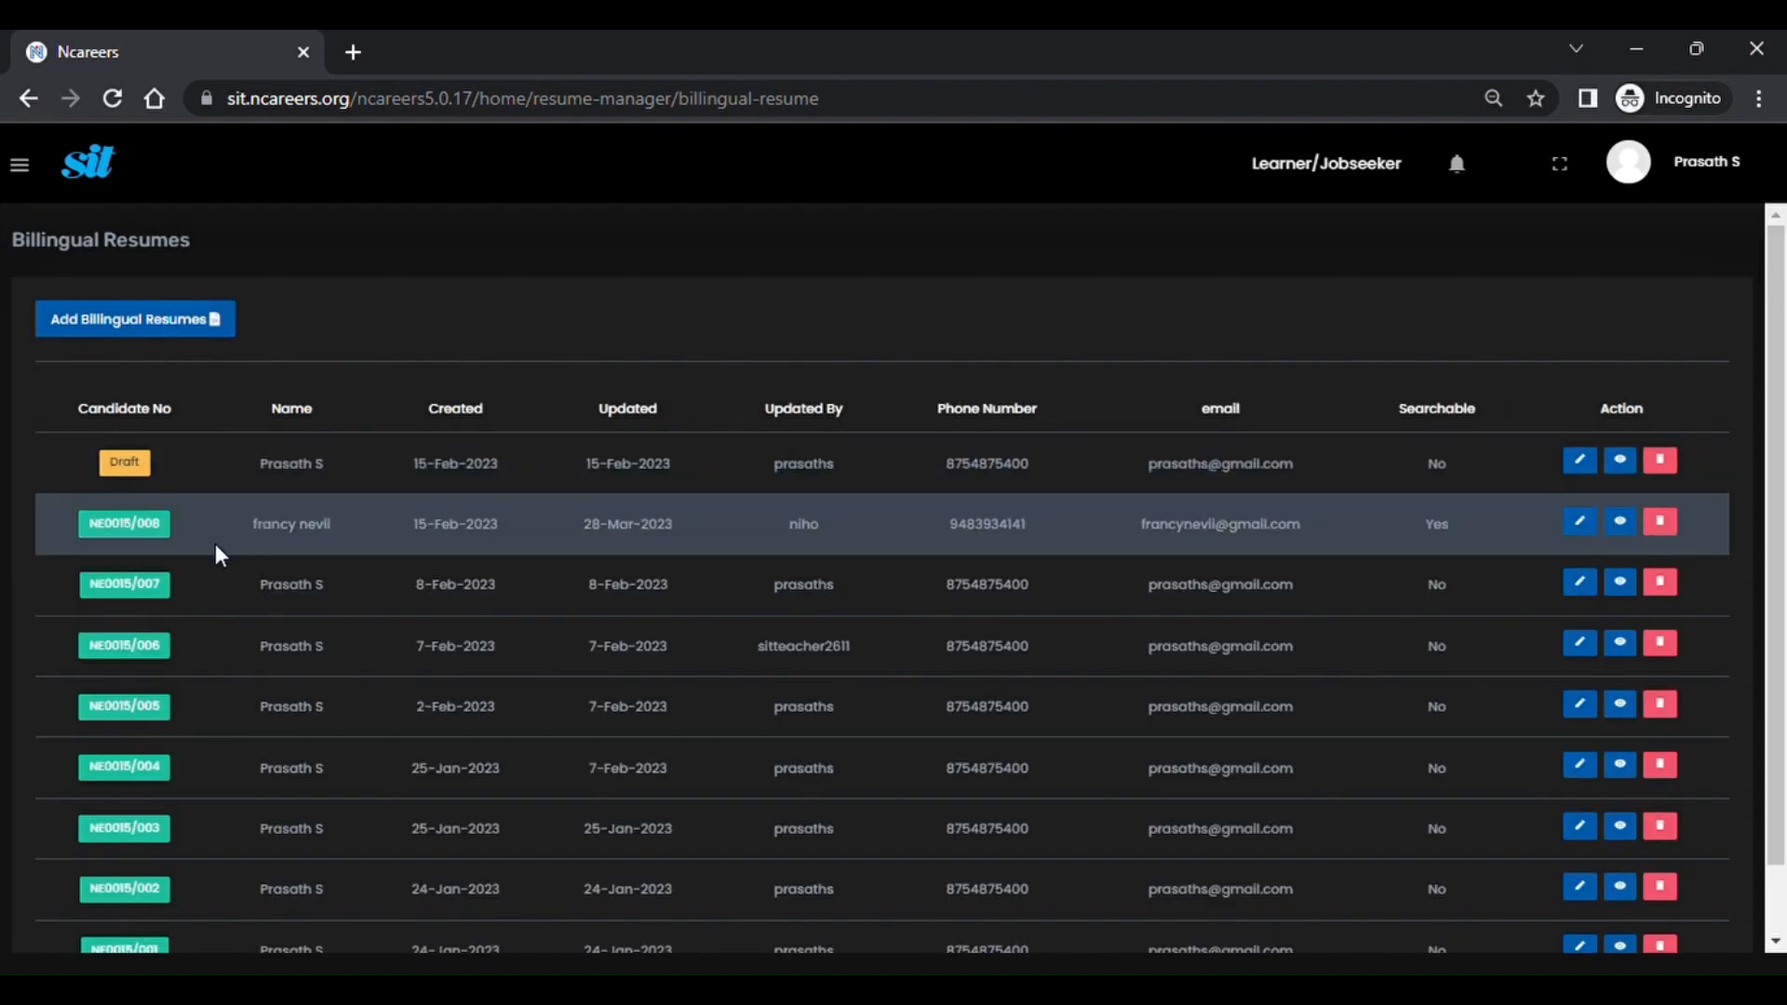
pyautogui.scroll(-1, 216, 550)
pyautogui.scroll(1, 216, 550)
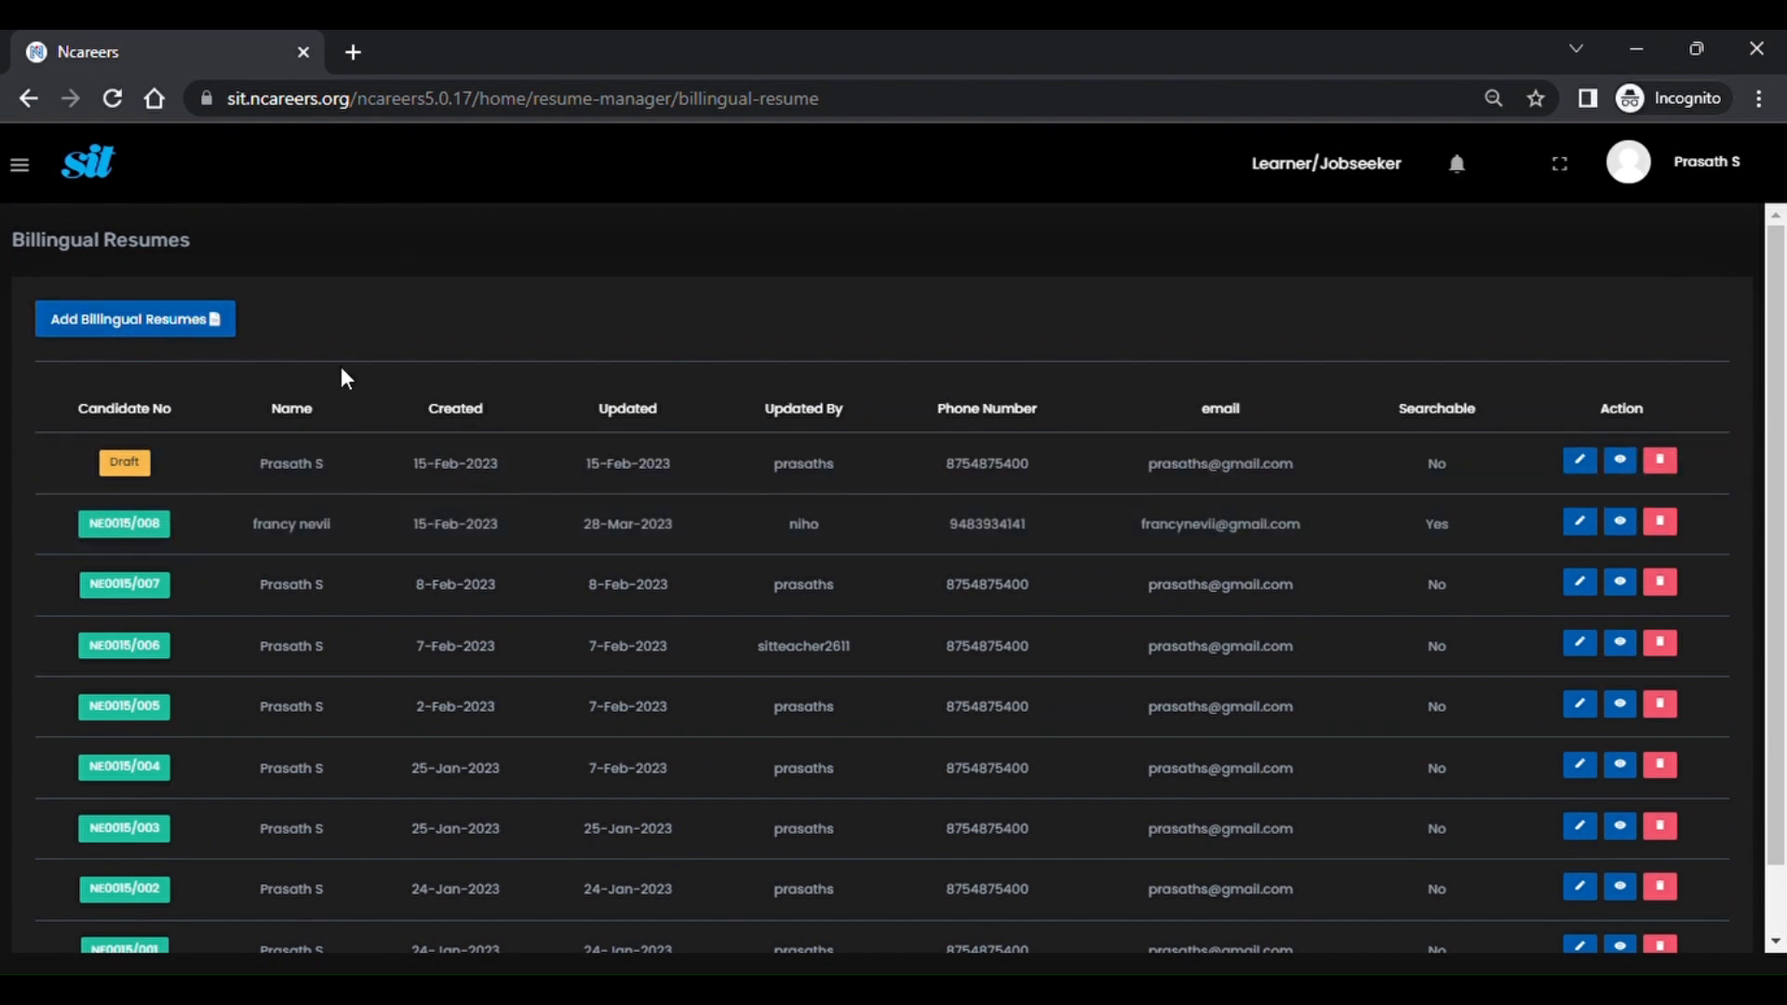
# Start a new bilingual resume: passed level N5, learning period 6 month, pursuing N4.
pyautogui.click(213, 322)
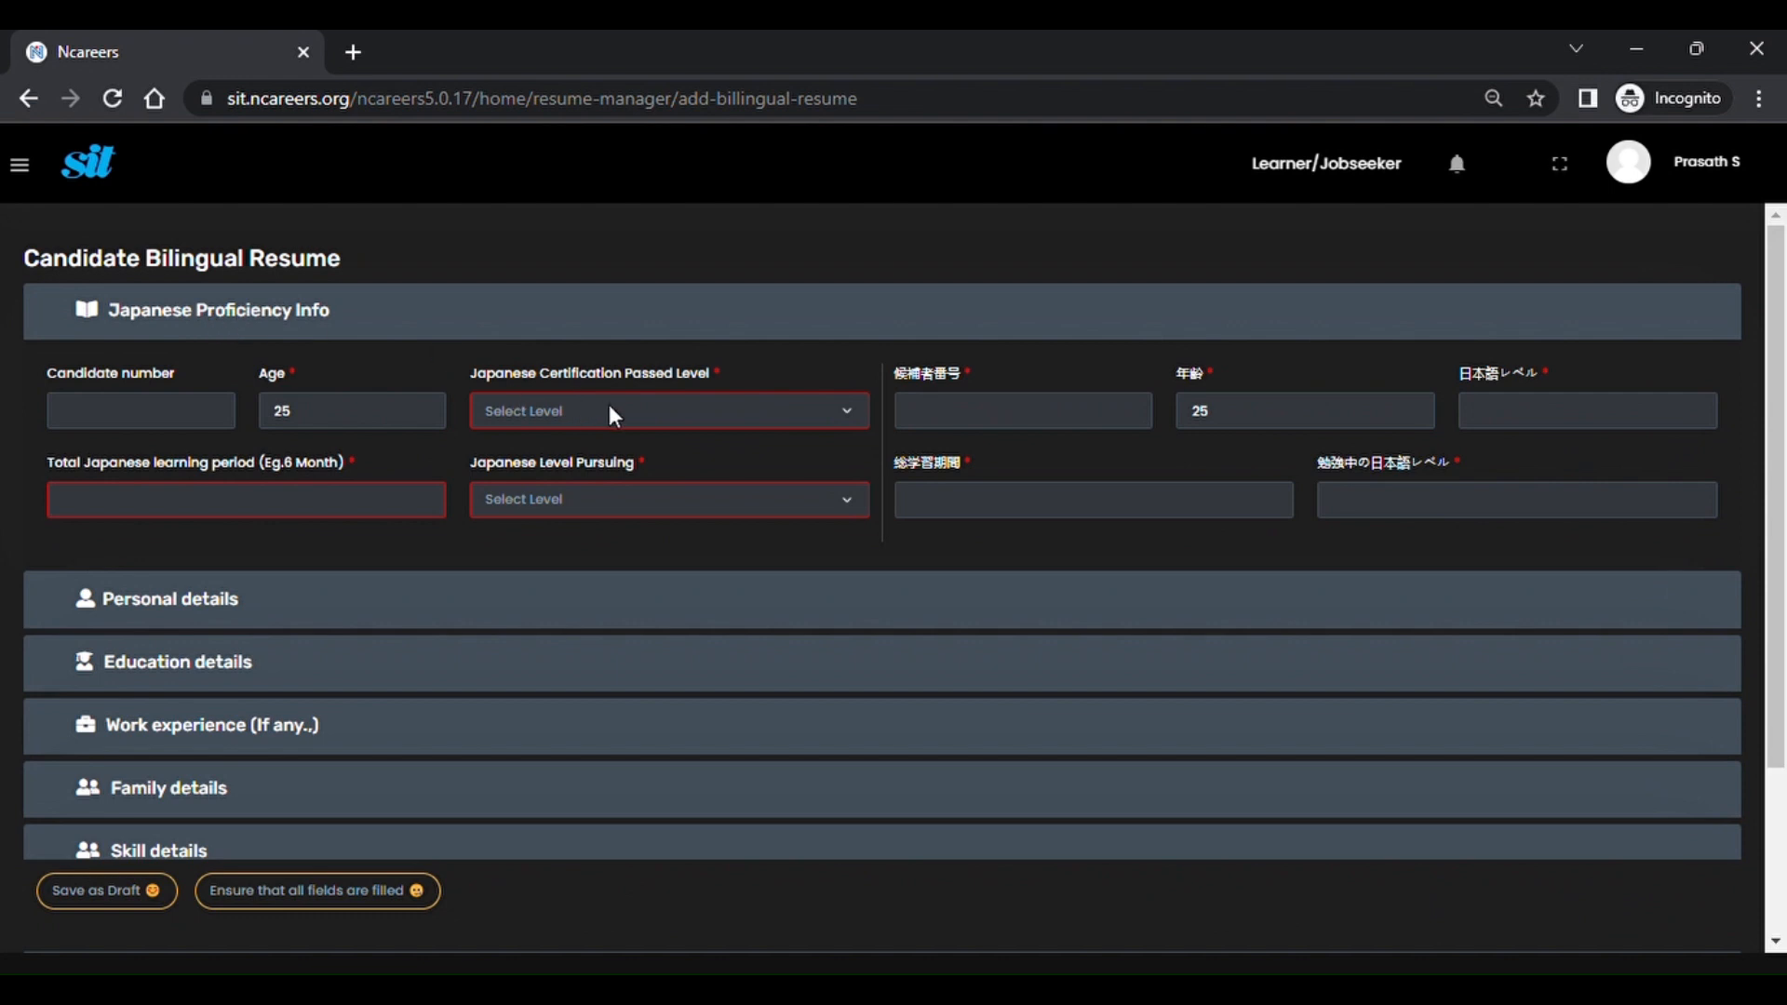
pyautogui.click(589, 466)
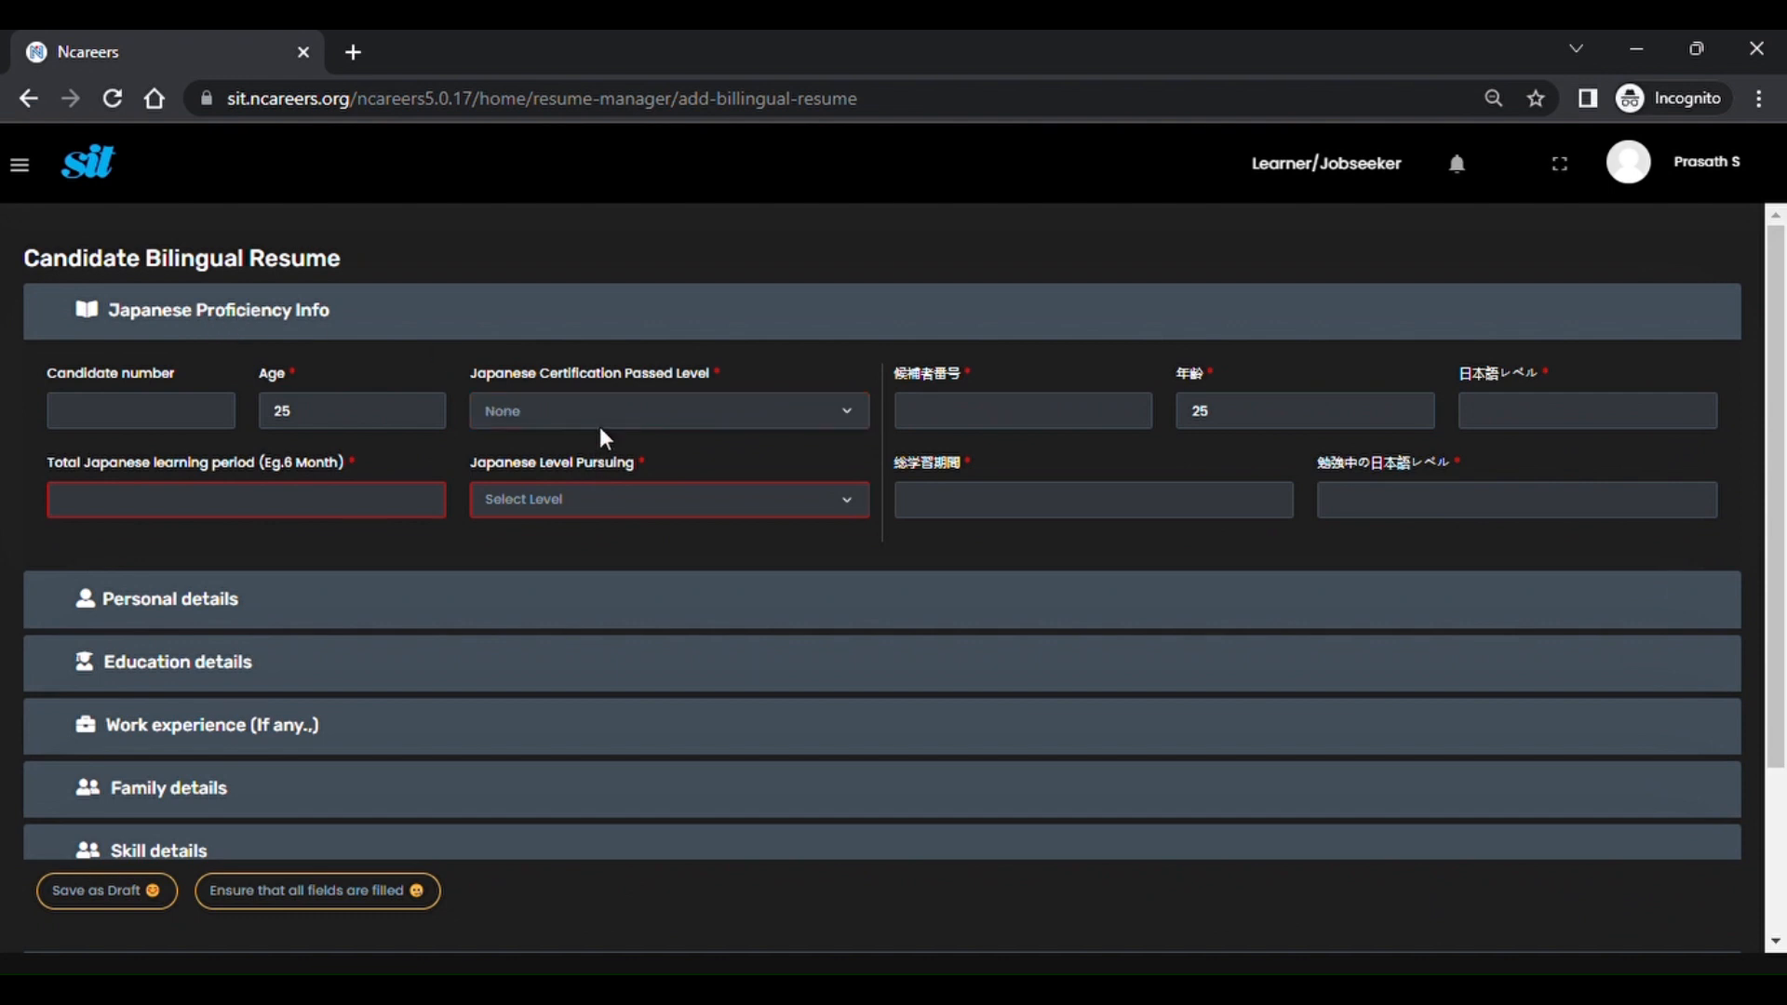
pyautogui.click(555, 569)
pyautogui.write('6 month')
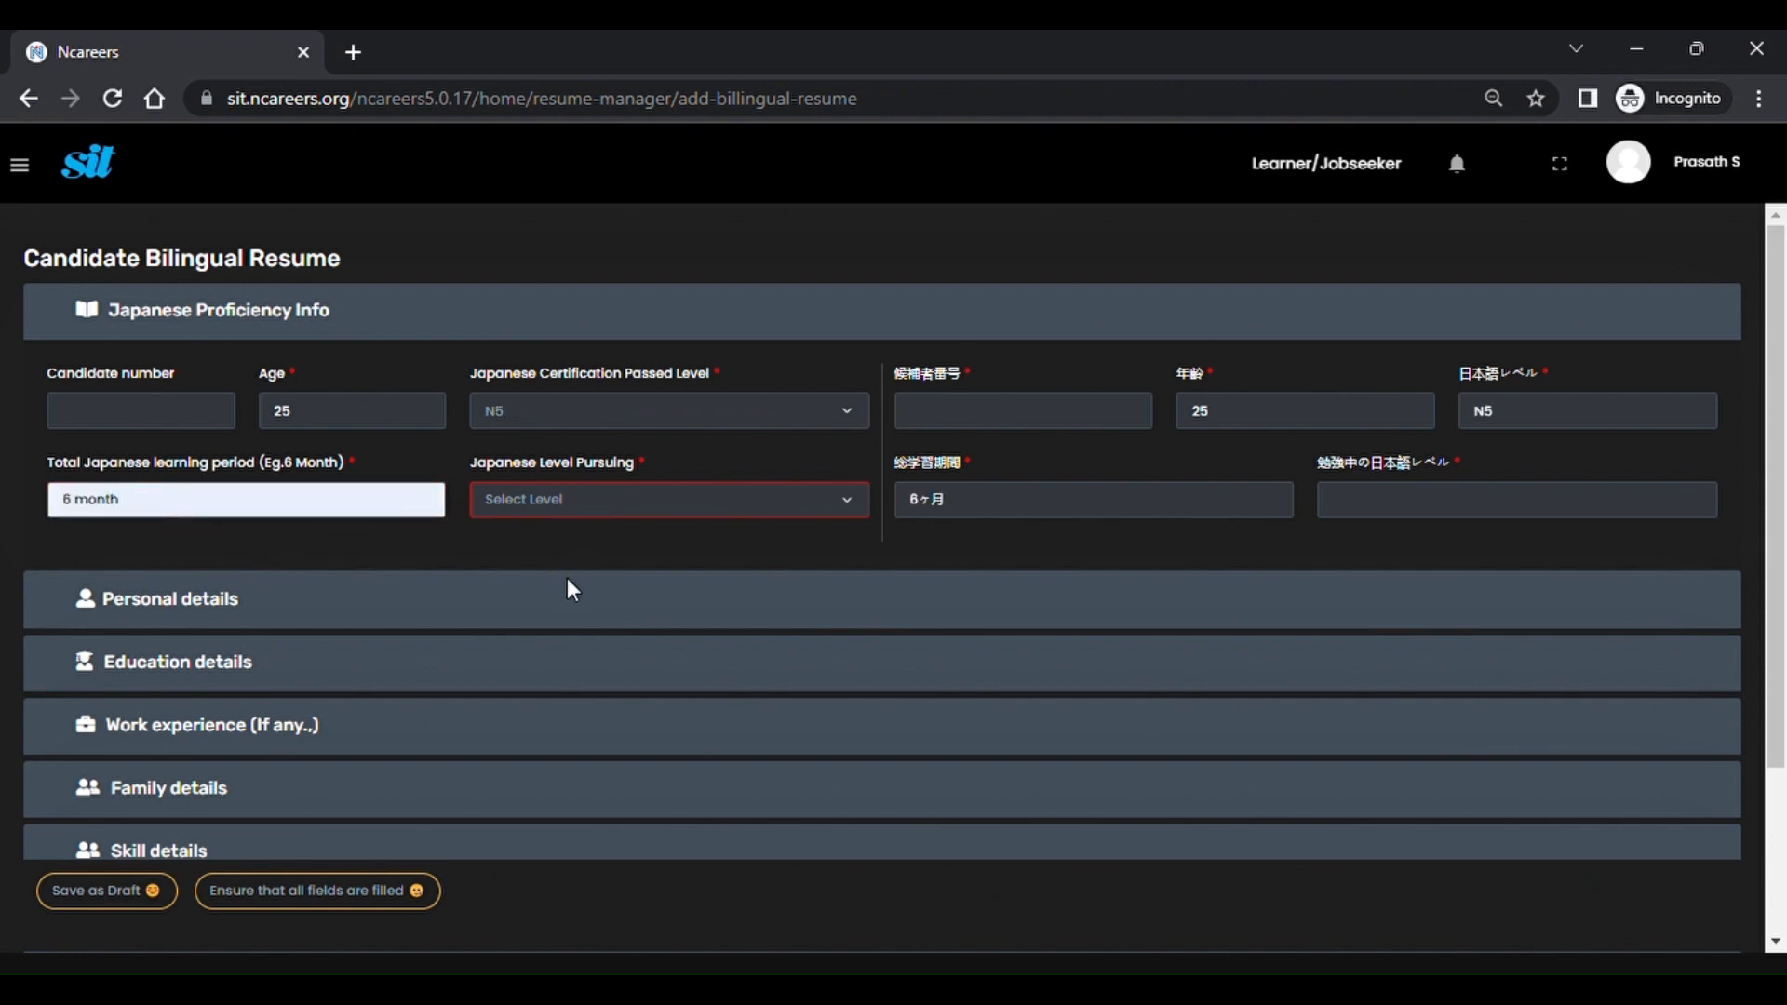
pyautogui.click(553, 644)
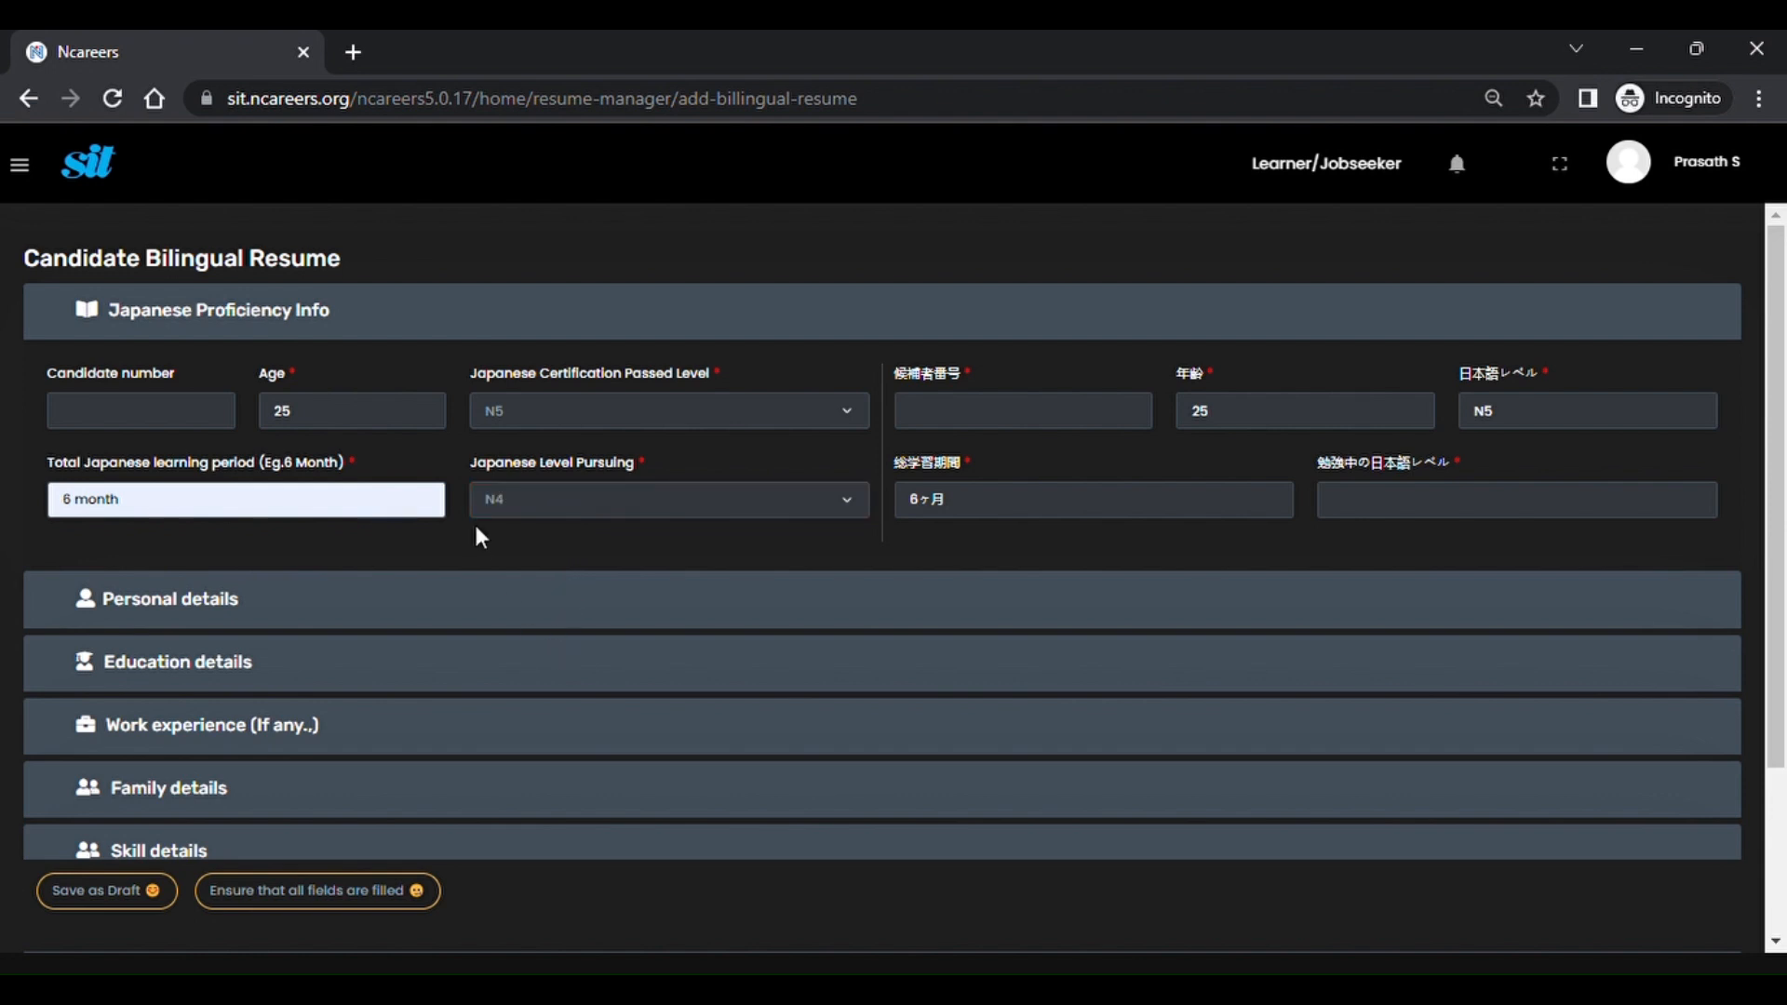
# Enter birthplace Chennai, marital status Unmarried, height 168 cm and weight 80 kg.
pyautogui.click(203, 610)
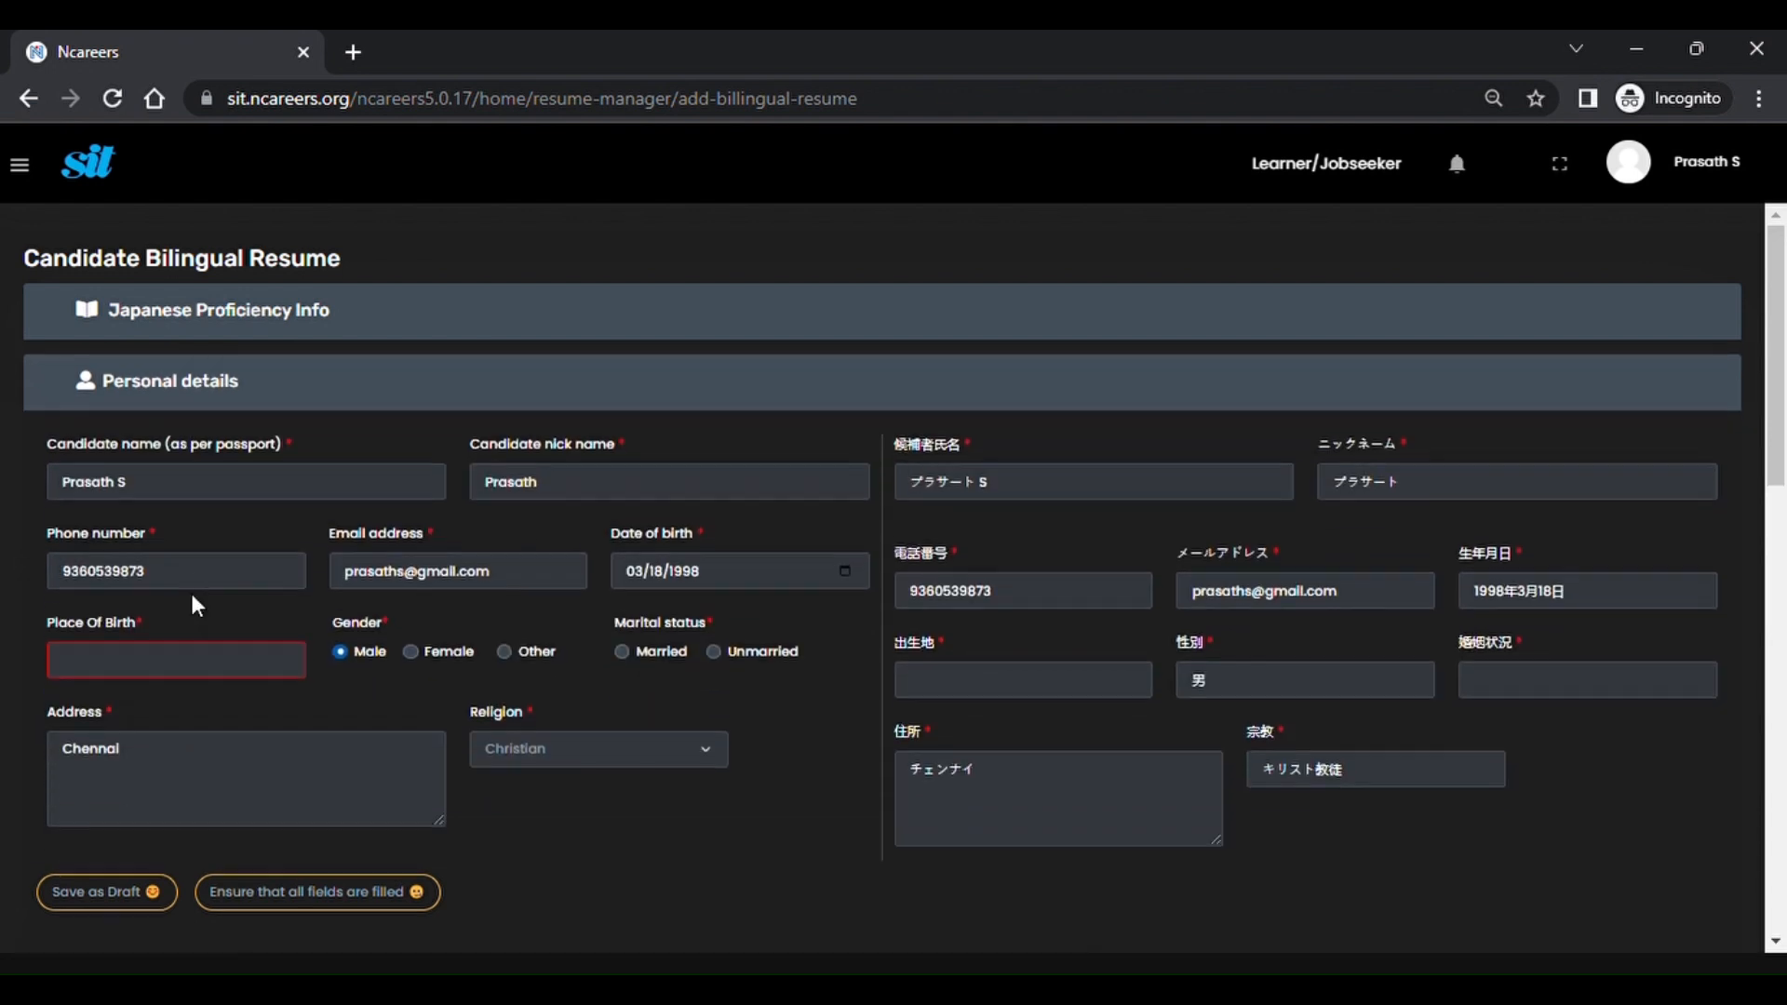
pyautogui.scroll(-1, 177, 559)
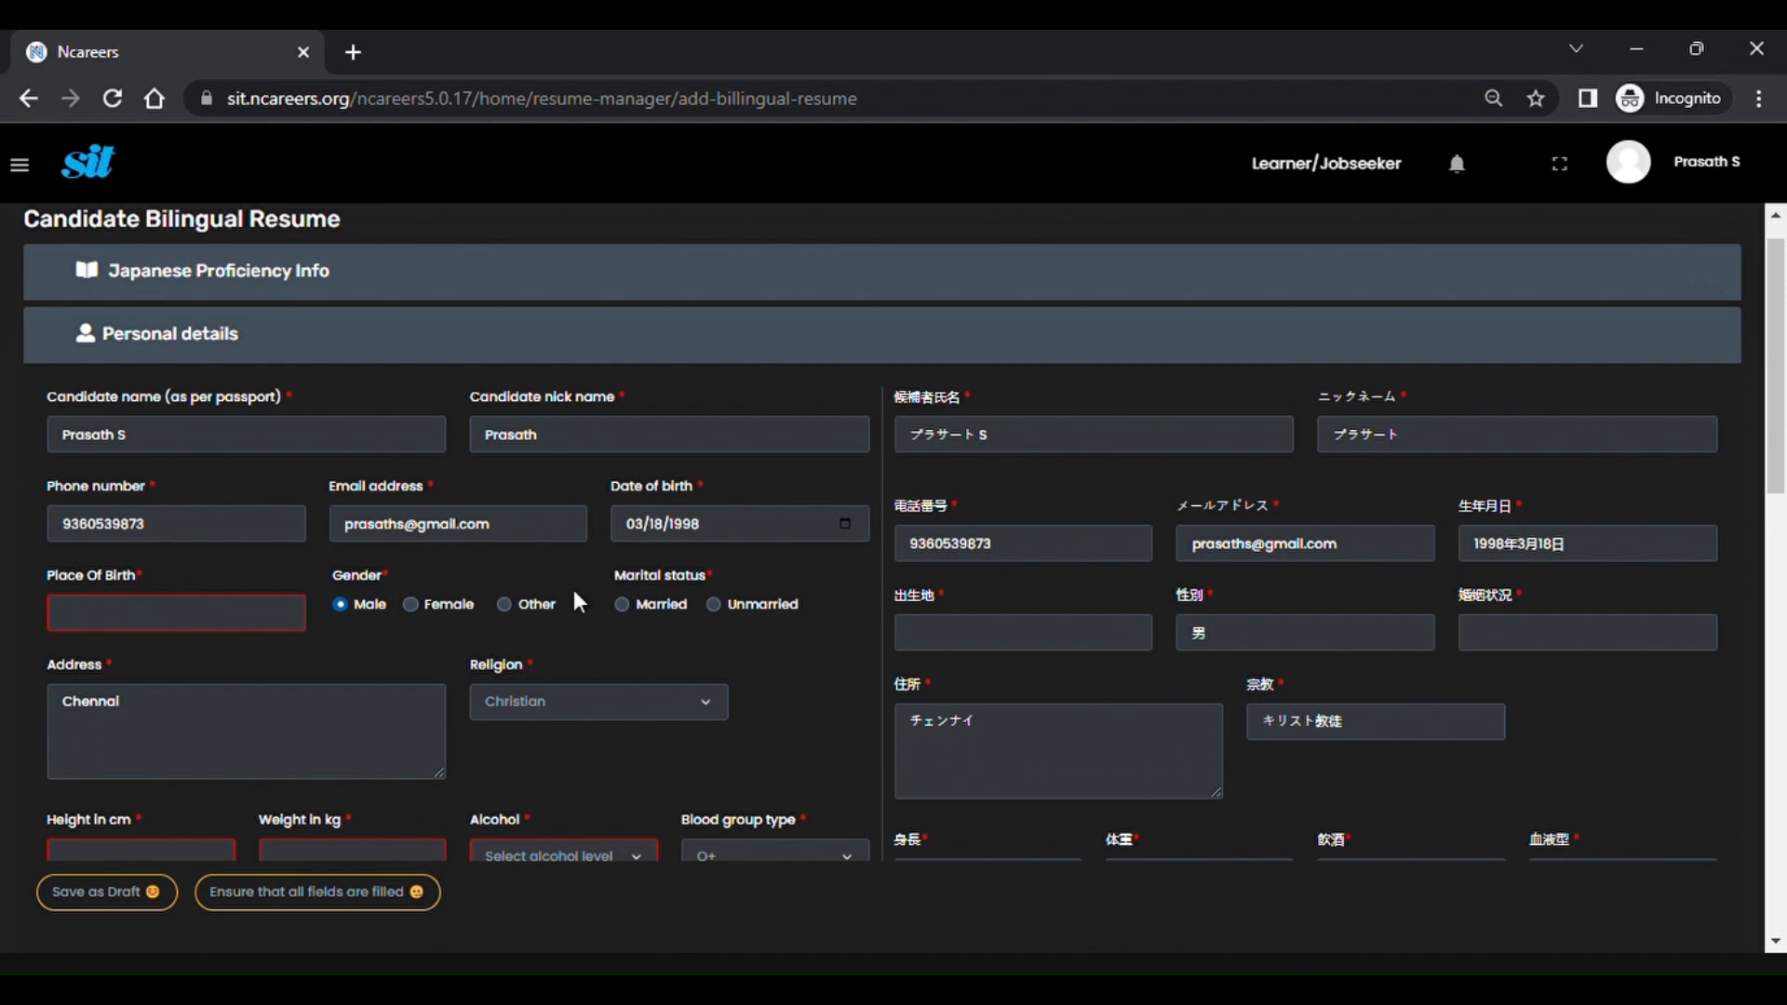
pyautogui.click(215, 619)
pyautogui.write('Chennai')
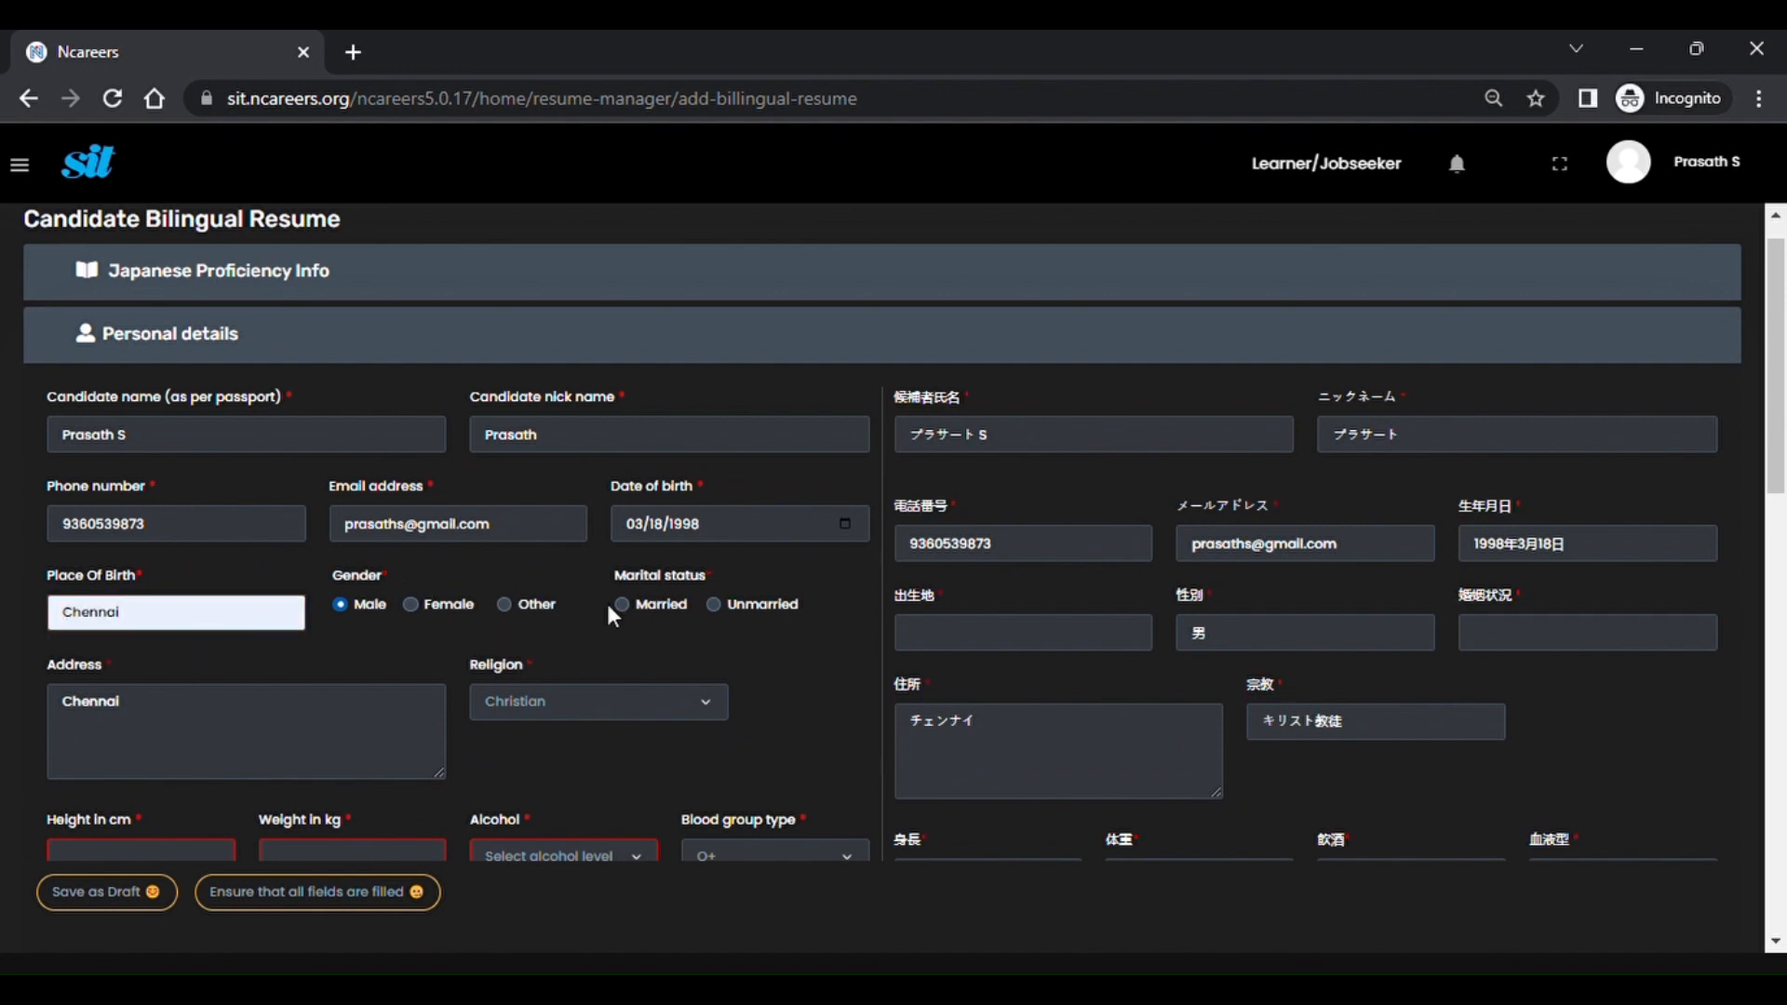
pyautogui.scroll(-1, 623, 611)
pyautogui.scroll(-1, 626, 622)
pyautogui.click(714, 529)
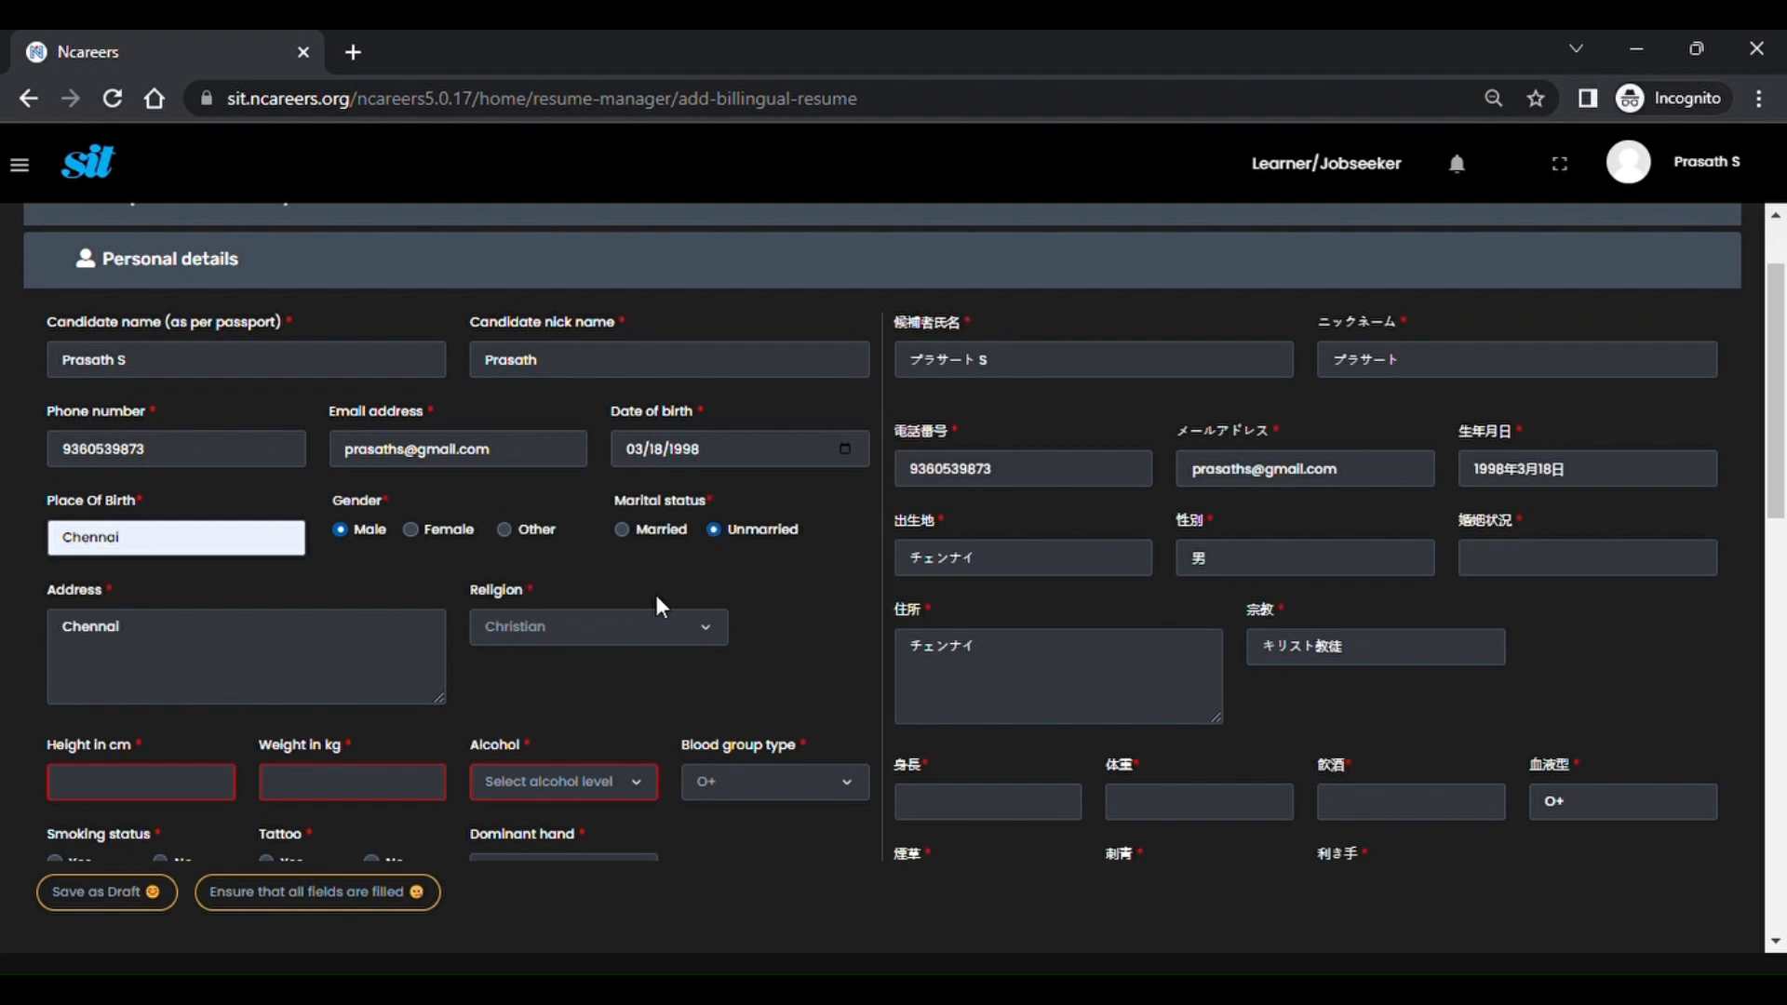
pyautogui.scroll(-3, 628, 624)
pyautogui.click(219, 543)
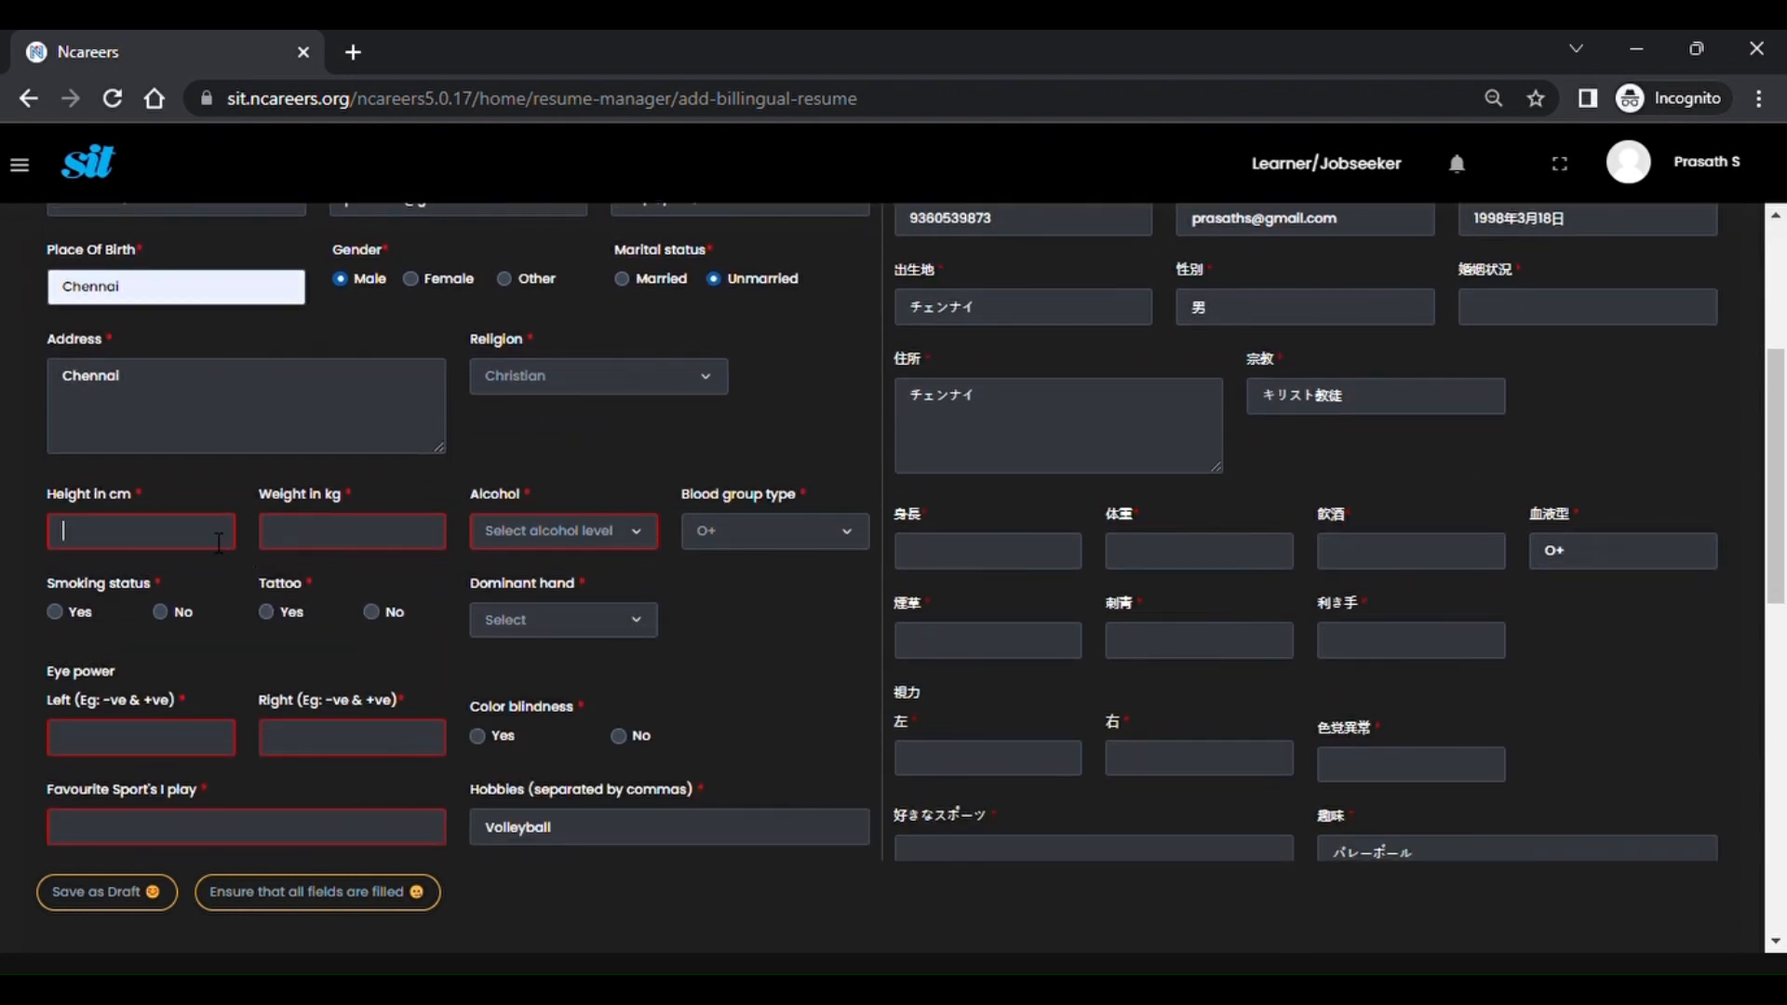
pyautogui.write('16')
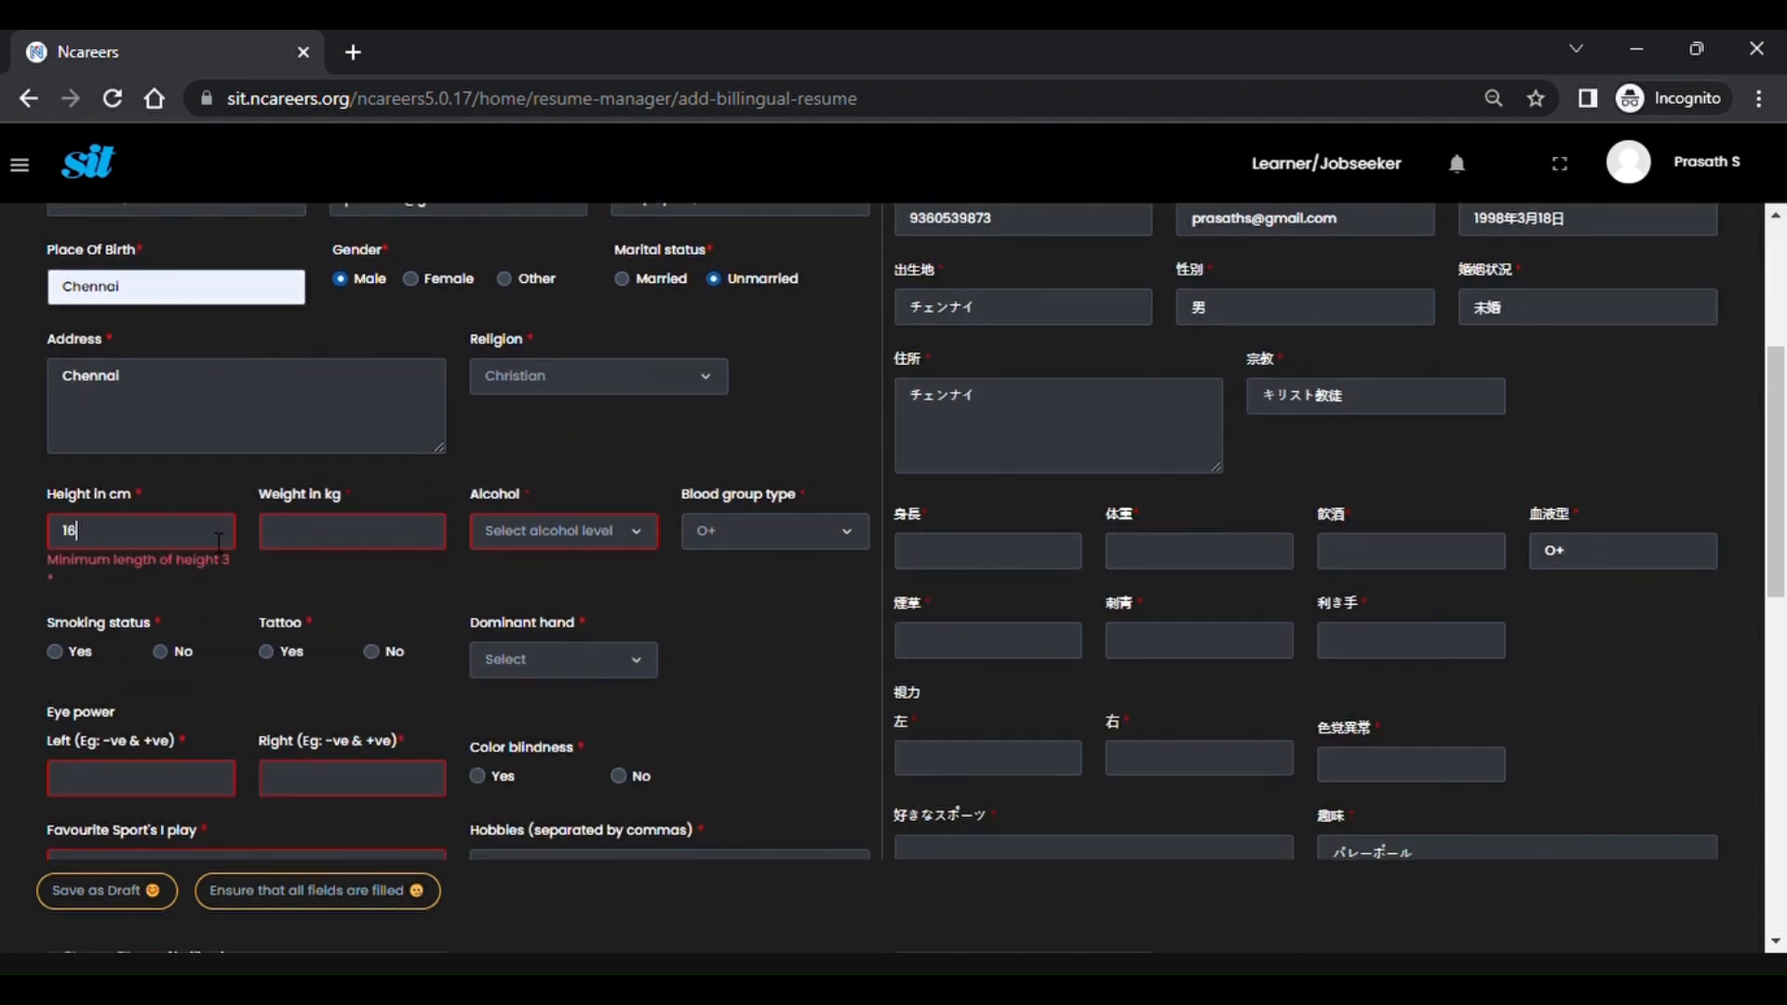
pyautogui.write('8')
pyautogui.click(351, 538)
pyautogui.write('80')
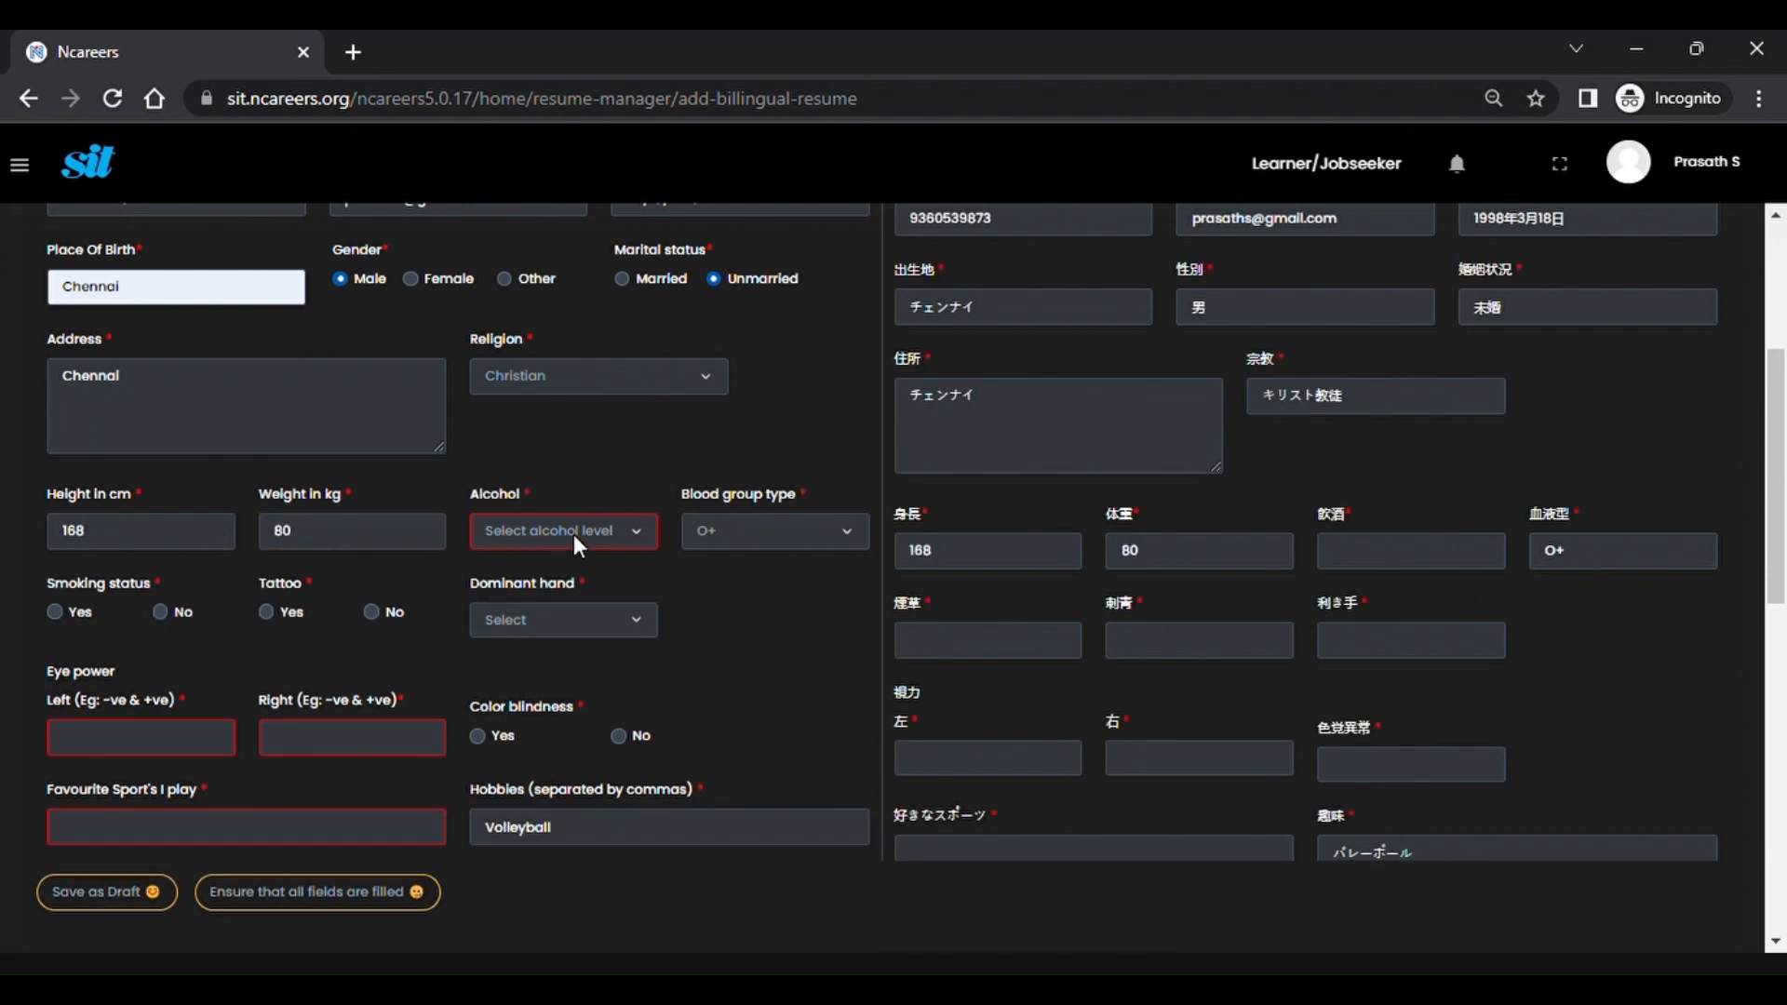
# Set alcohol Never, smoking No, tattoo No, dominant hand Right and eye power 1.
pyautogui.click(553, 649)
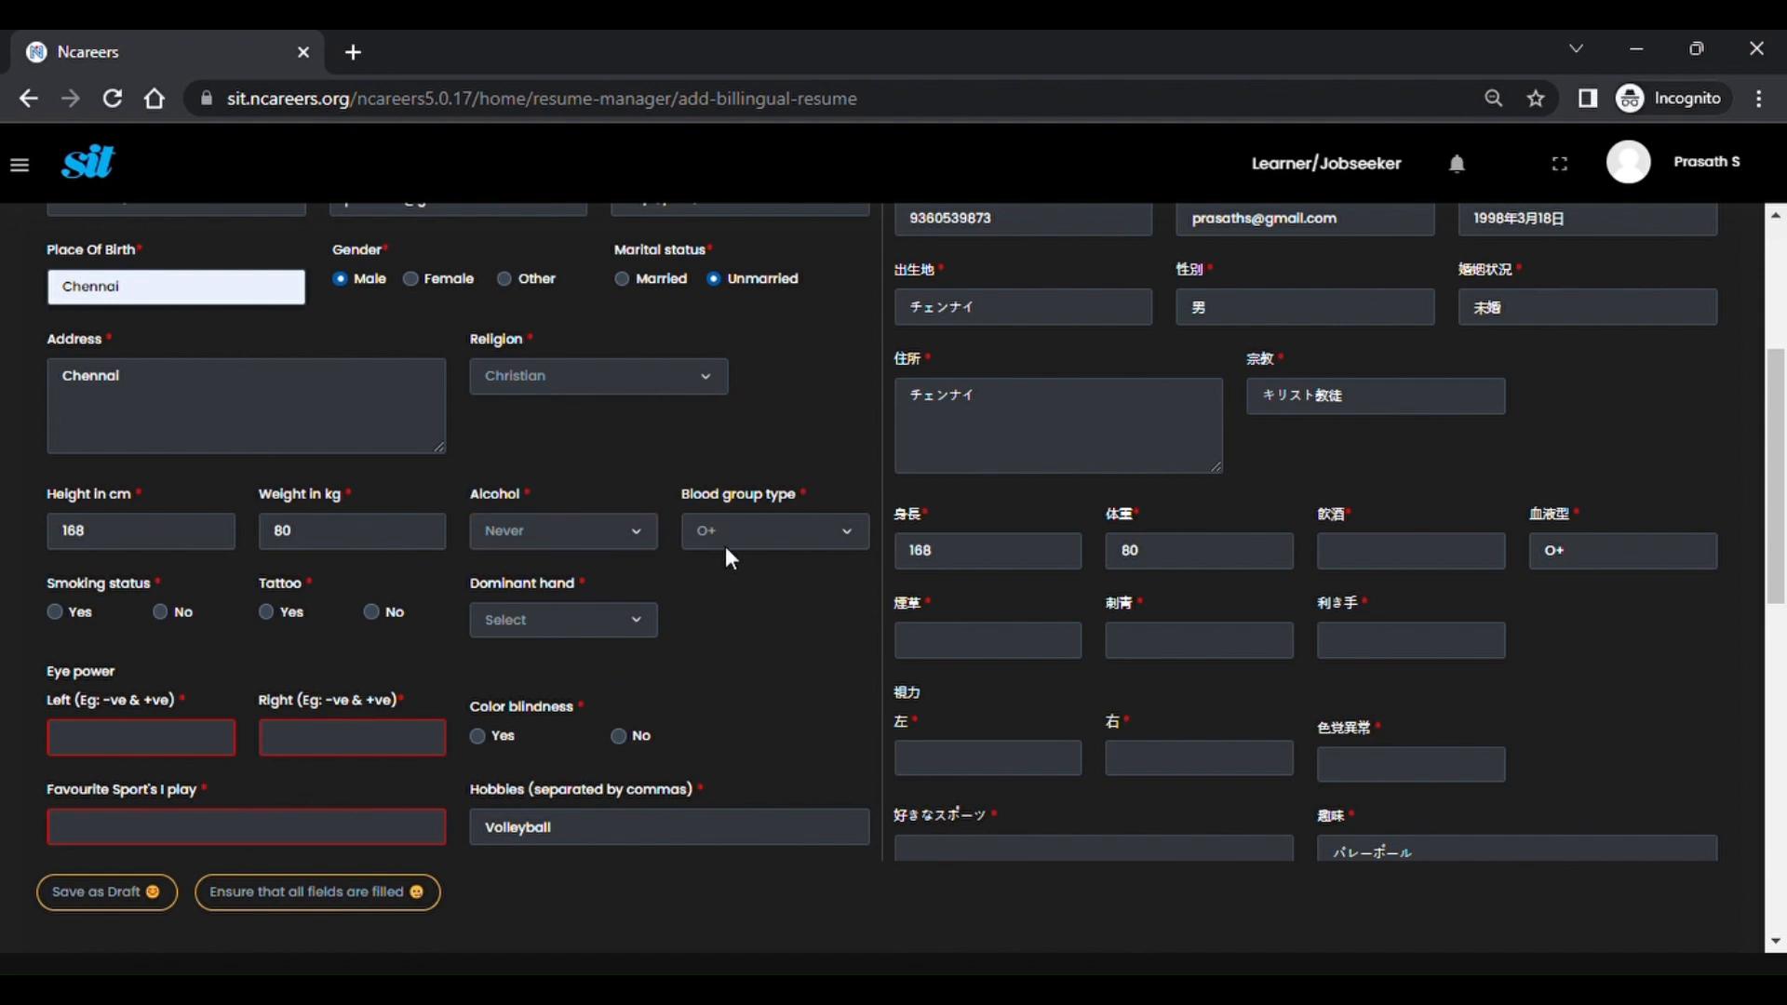
pyautogui.click(161, 612)
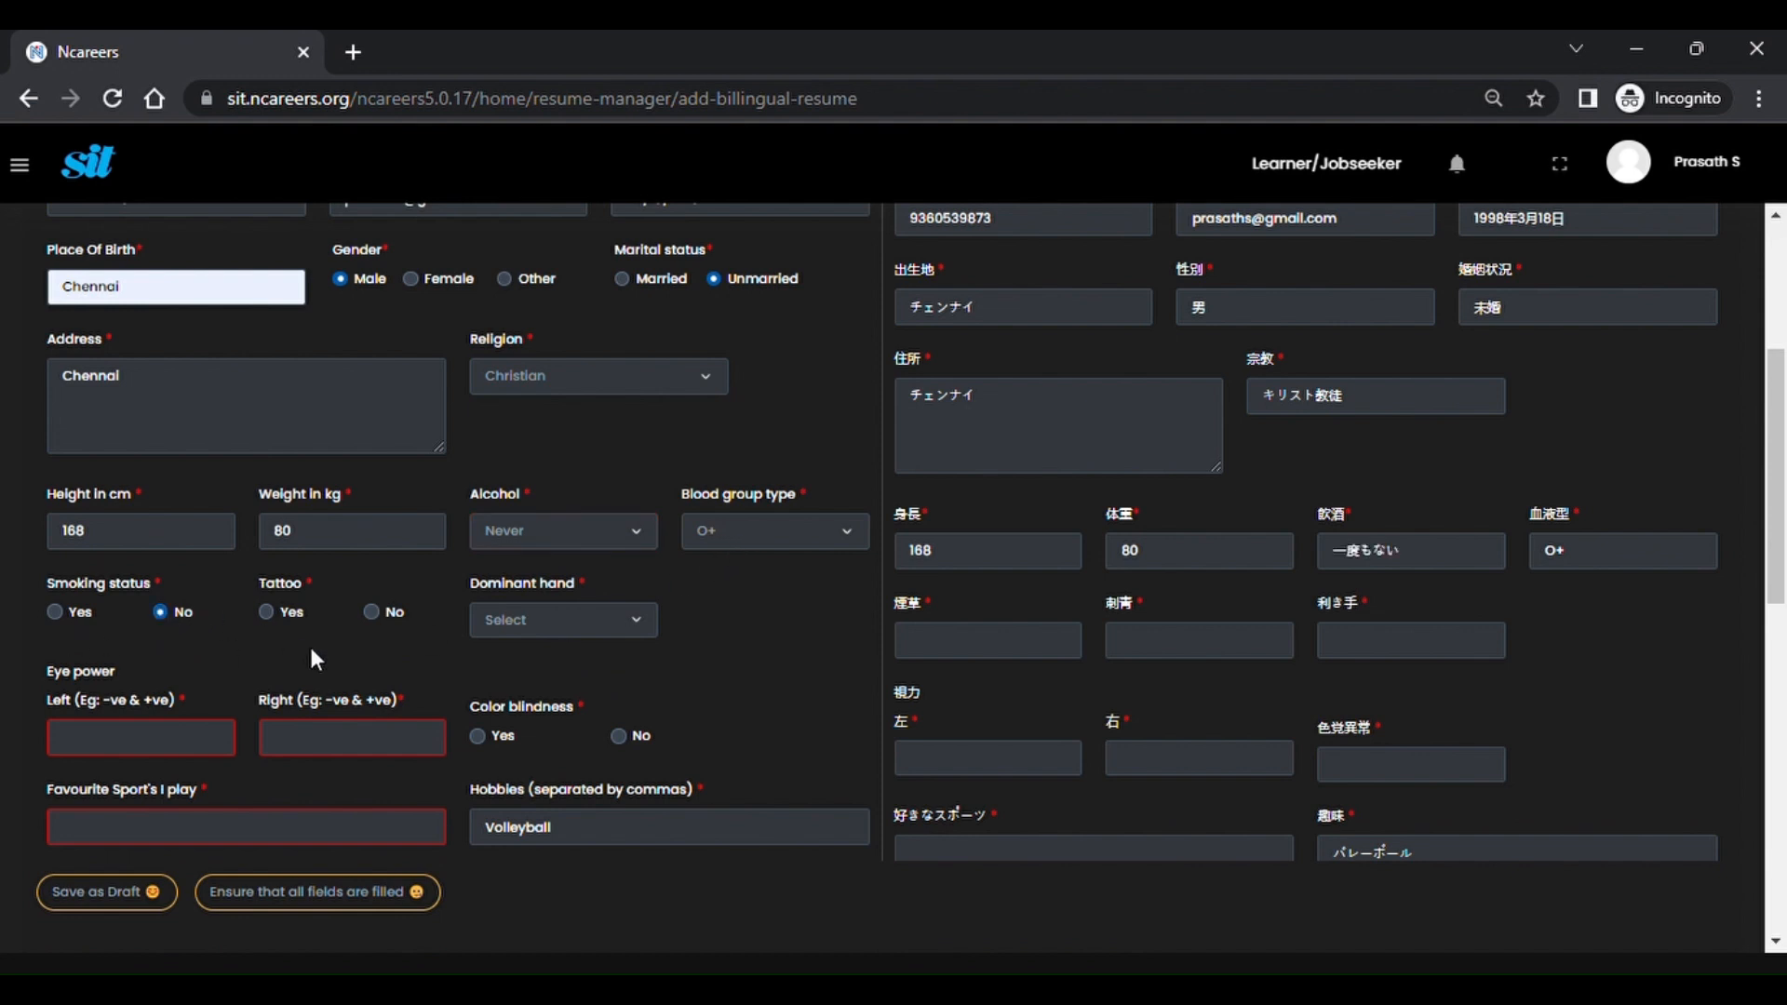
pyautogui.click(374, 613)
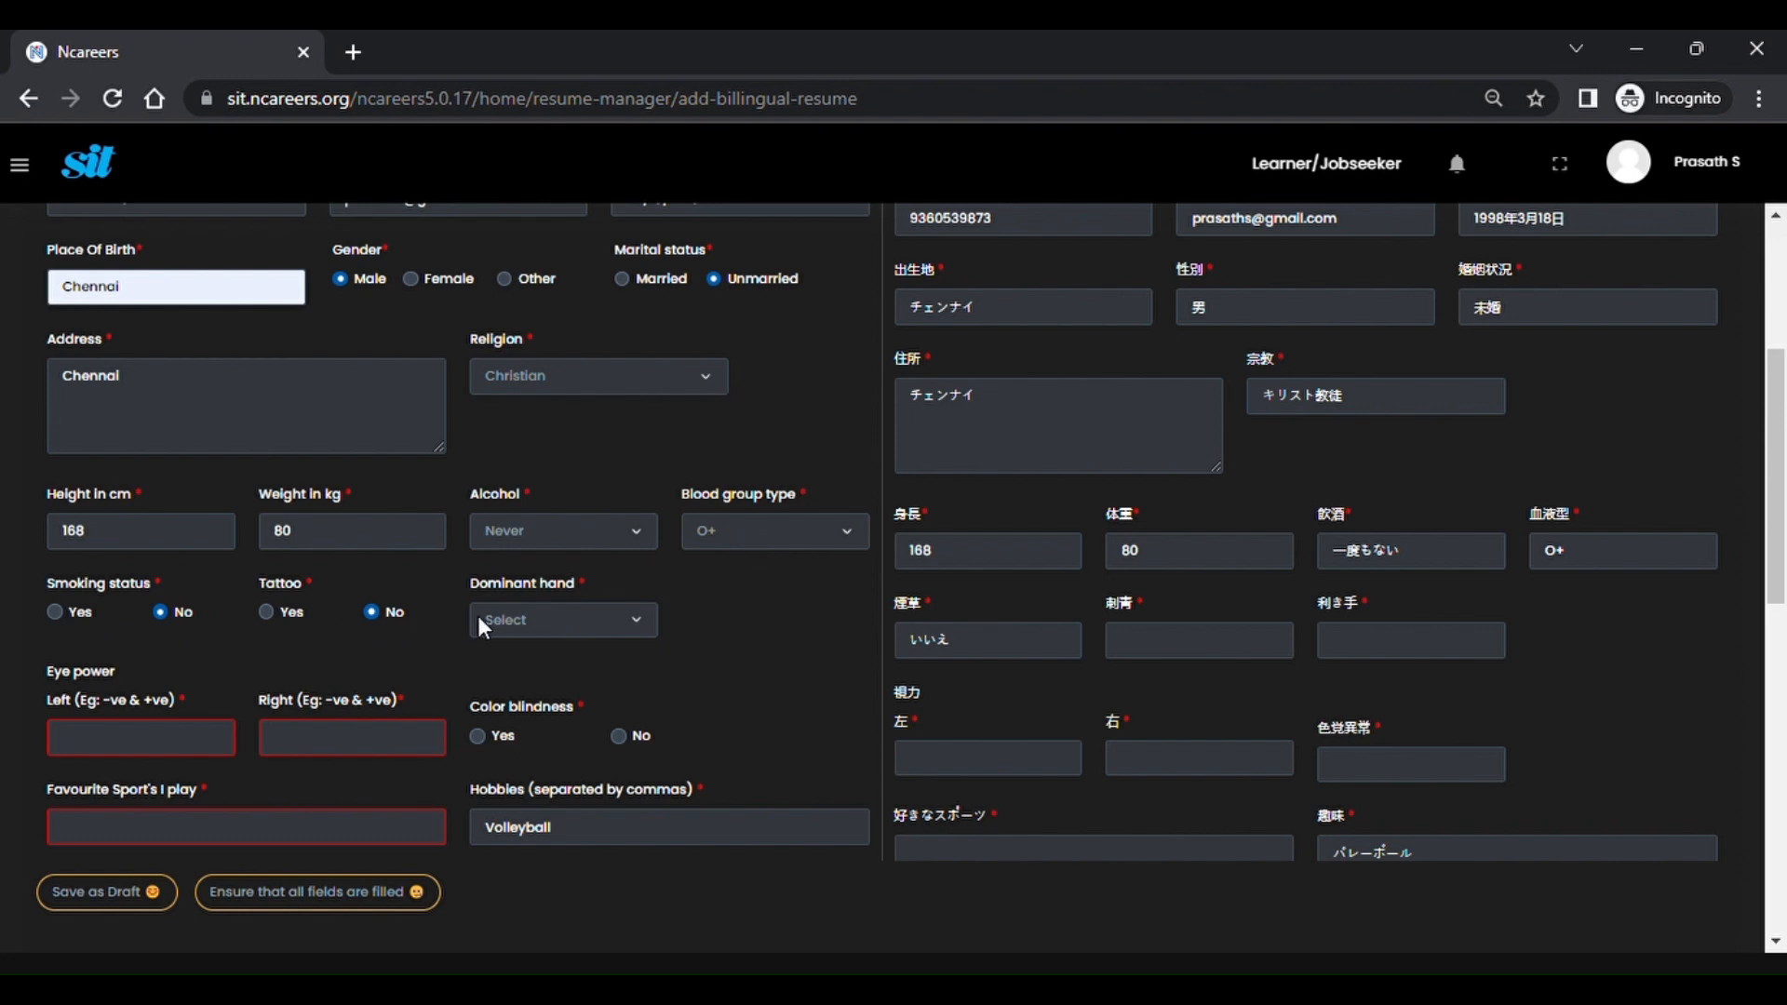
pyautogui.click(501, 694)
pyautogui.click(164, 756)
pyautogui.write('1')
pyautogui.press('Tab')
pyautogui.write('1')
# Mark colour blindness No and enter Volleyball as the favourite sport.
pyautogui.scroll(-3, 164, 756)
pyautogui.click(626, 525)
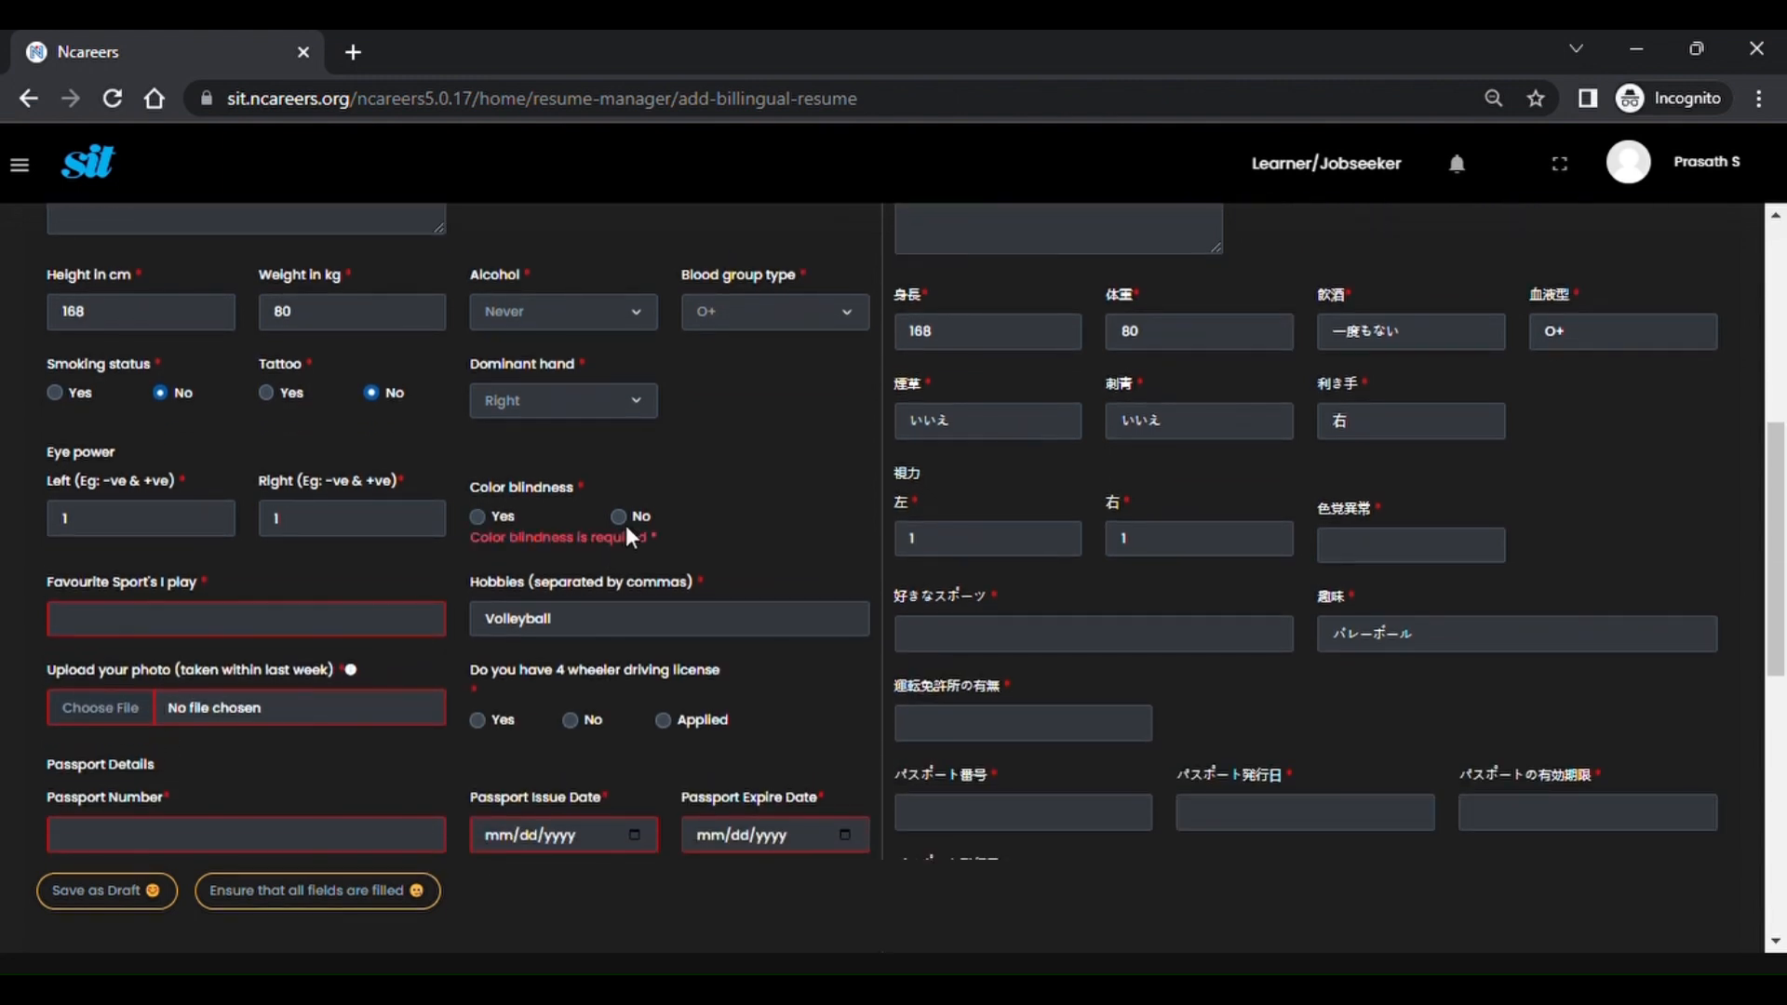
pyautogui.click(622, 518)
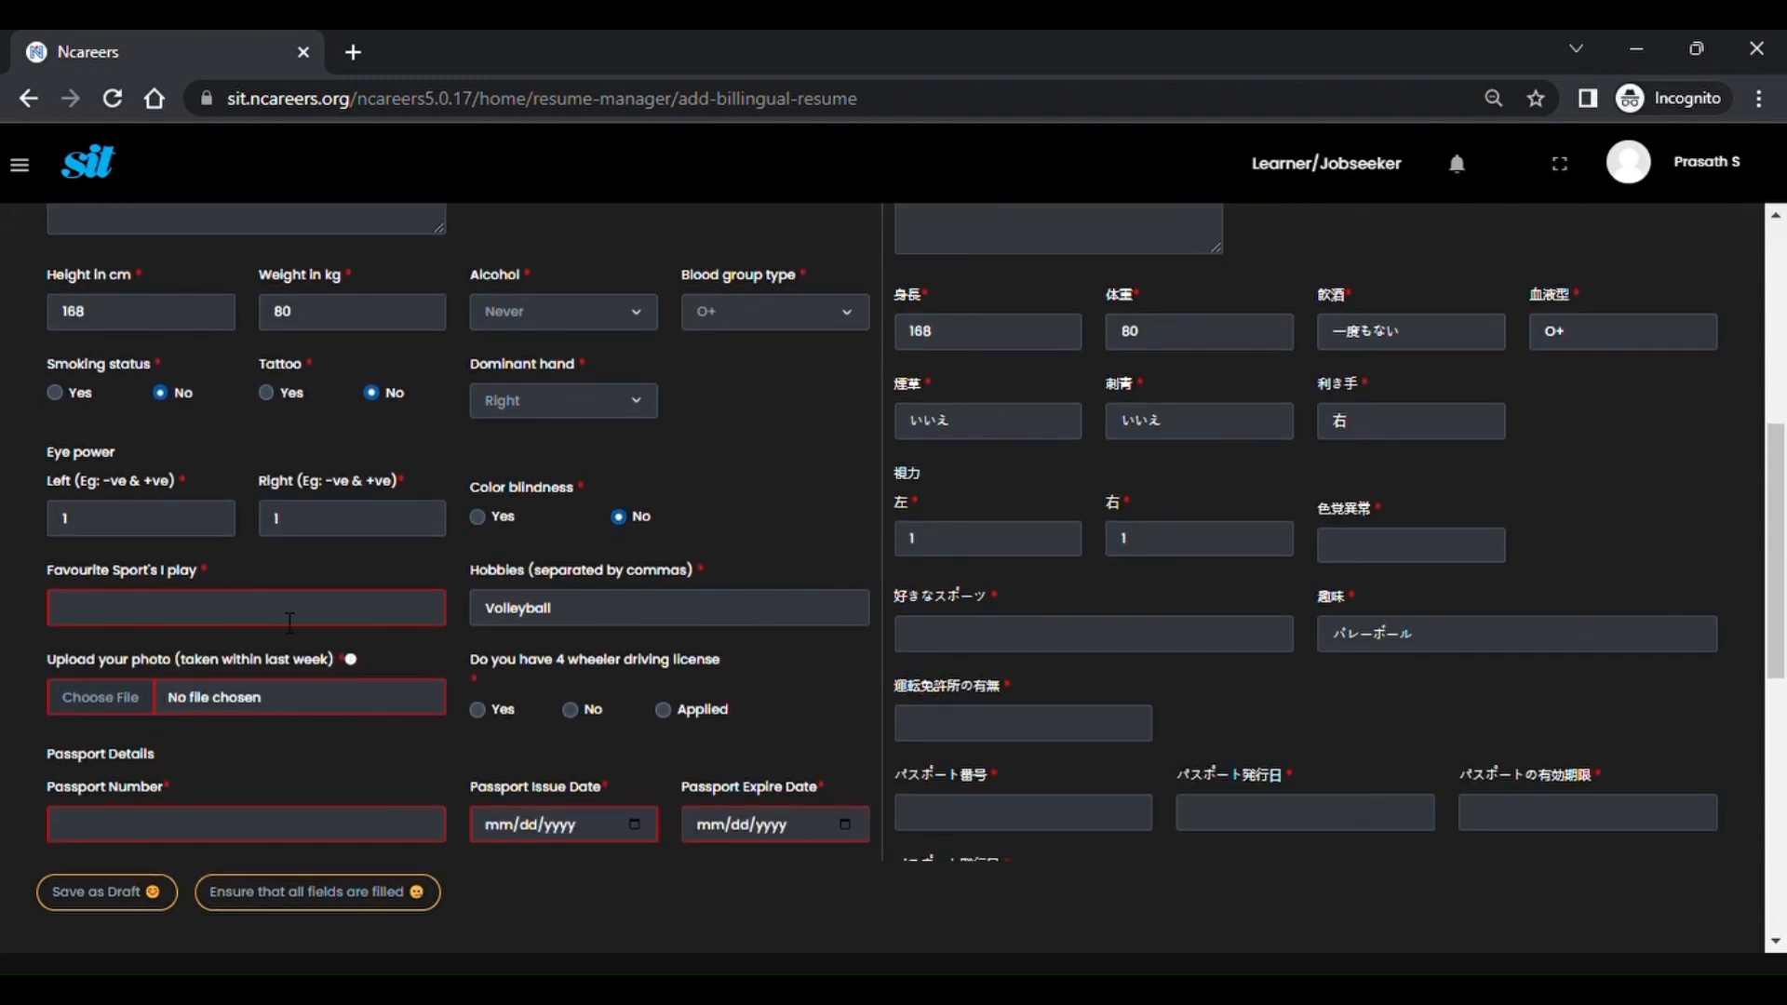
pyautogui.click(234, 627)
pyautogui.write('V')
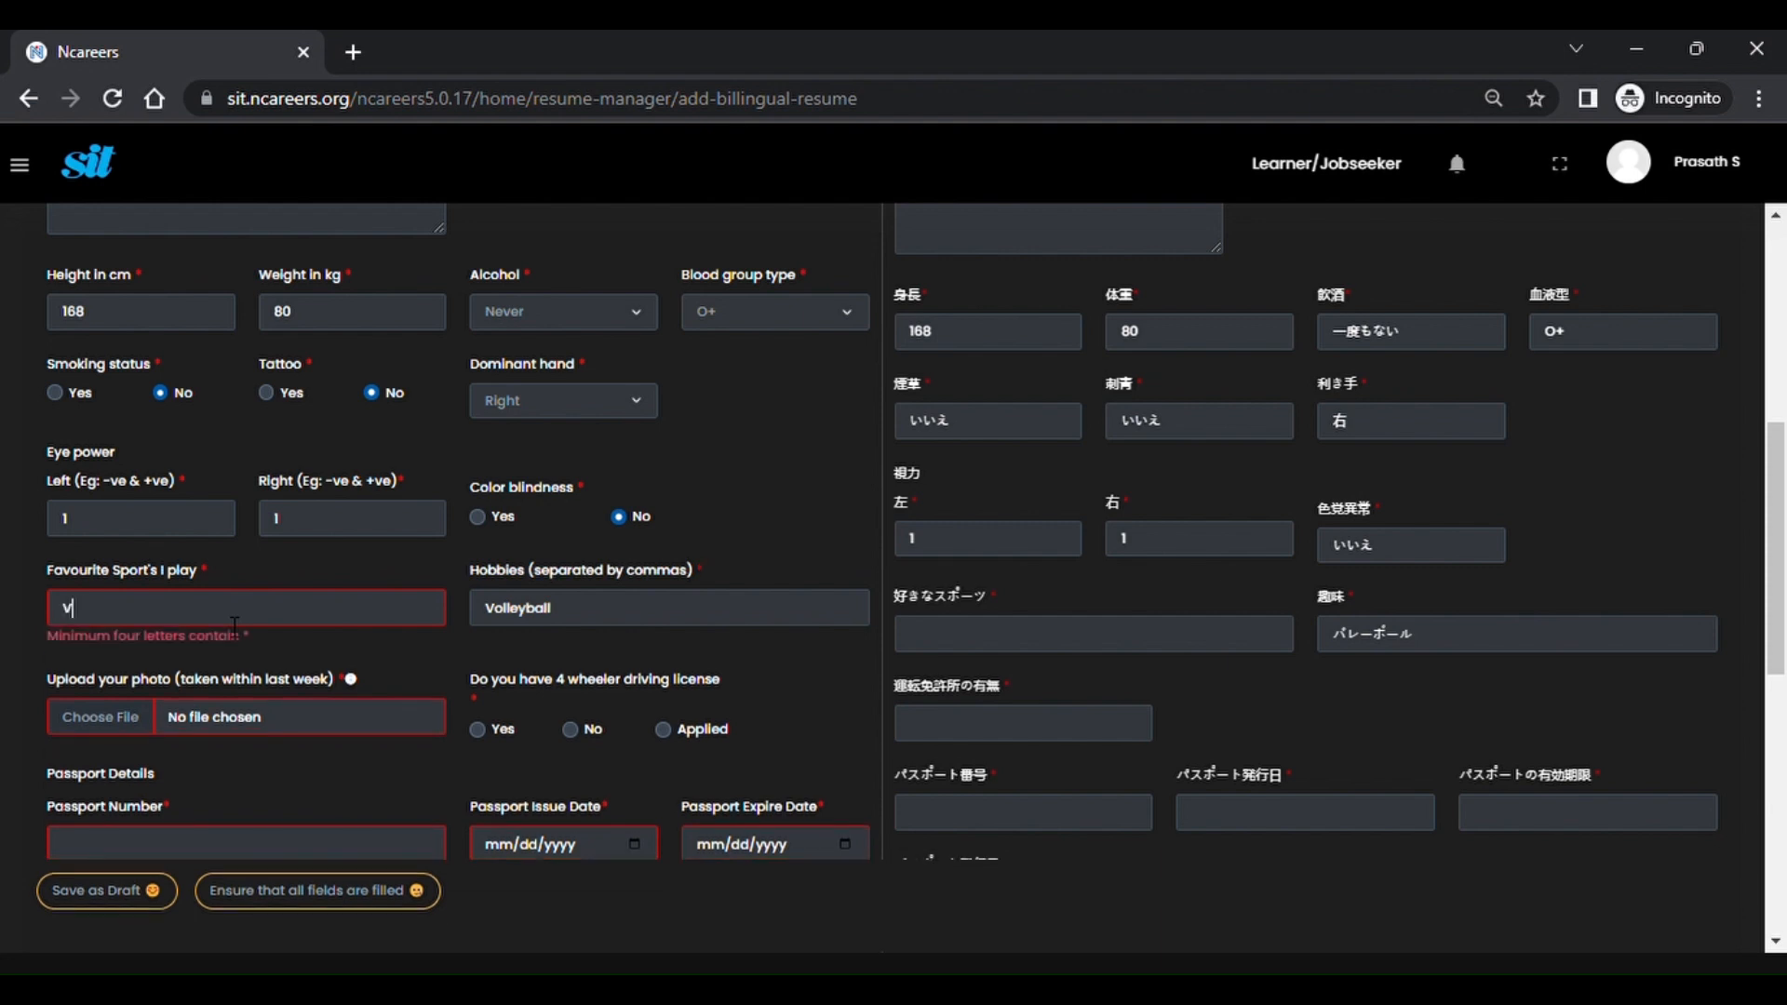
pyautogui.write('olleyball')
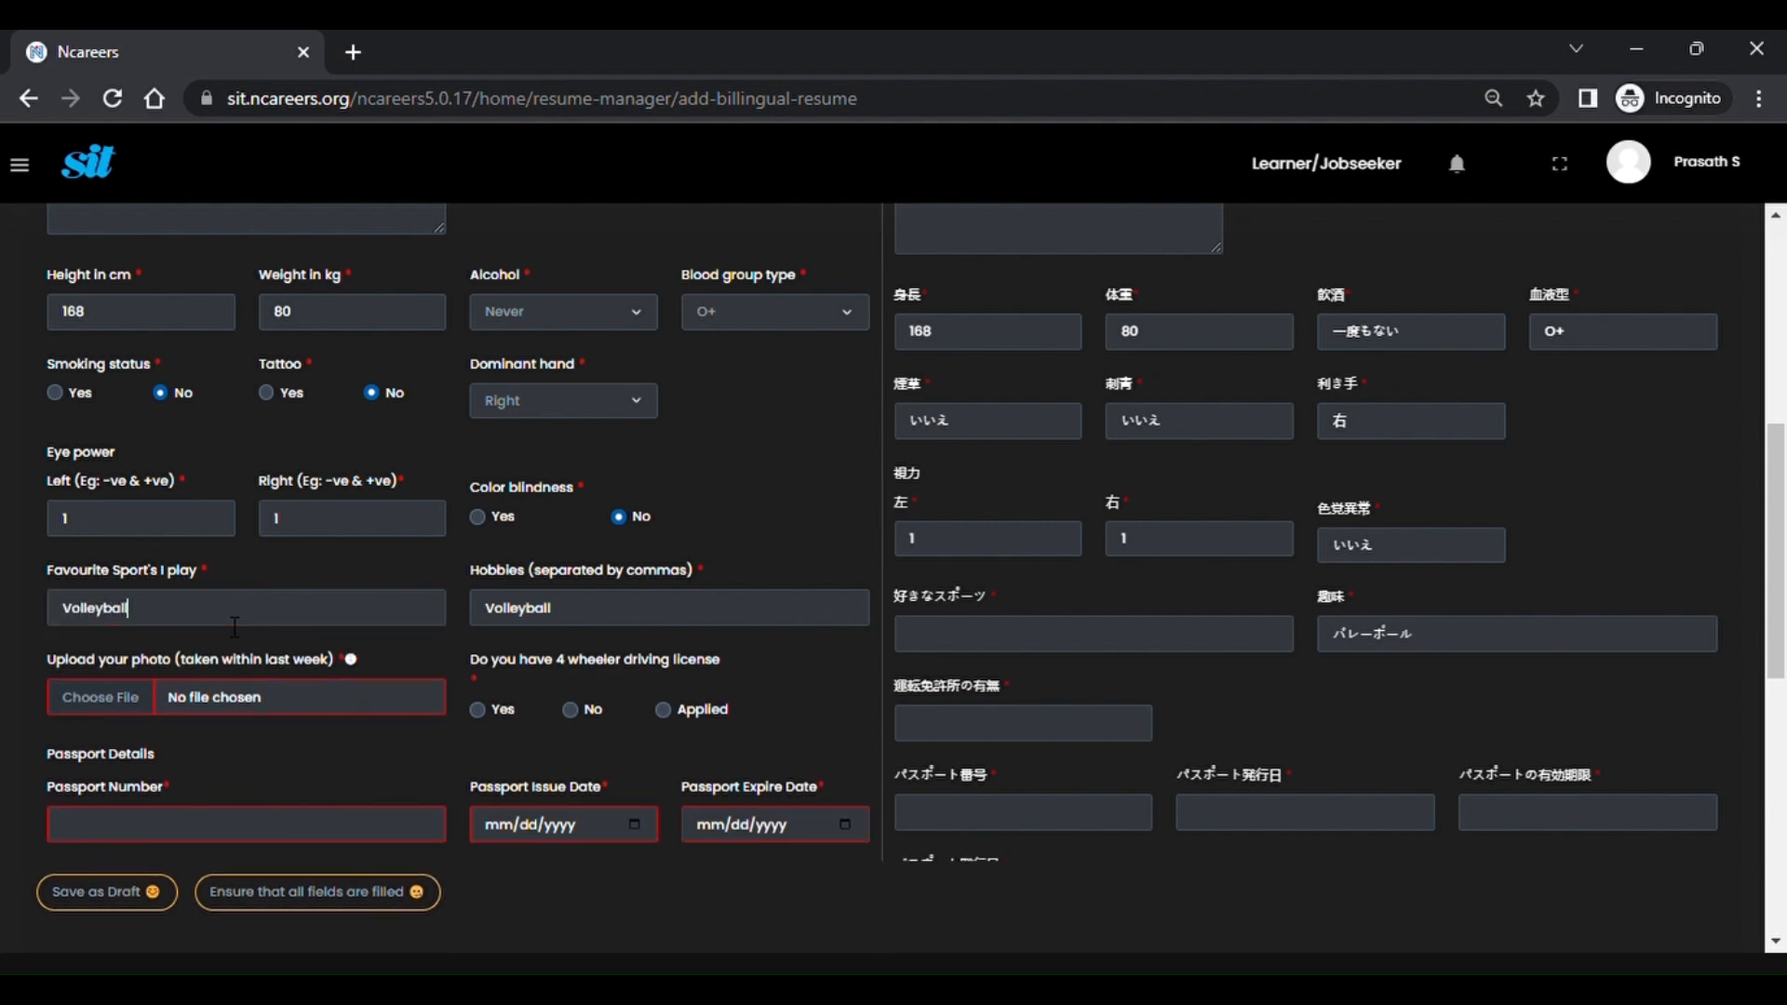
pyautogui.press('Tab')
# Replace the favourite sport Volleyball with Cricket.
pyautogui.moveTo(192, 573); pyautogui.dragTo(67, 555)
pyautogui.moveTo(1003, 579); pyautogui.dragTo(966, 607)
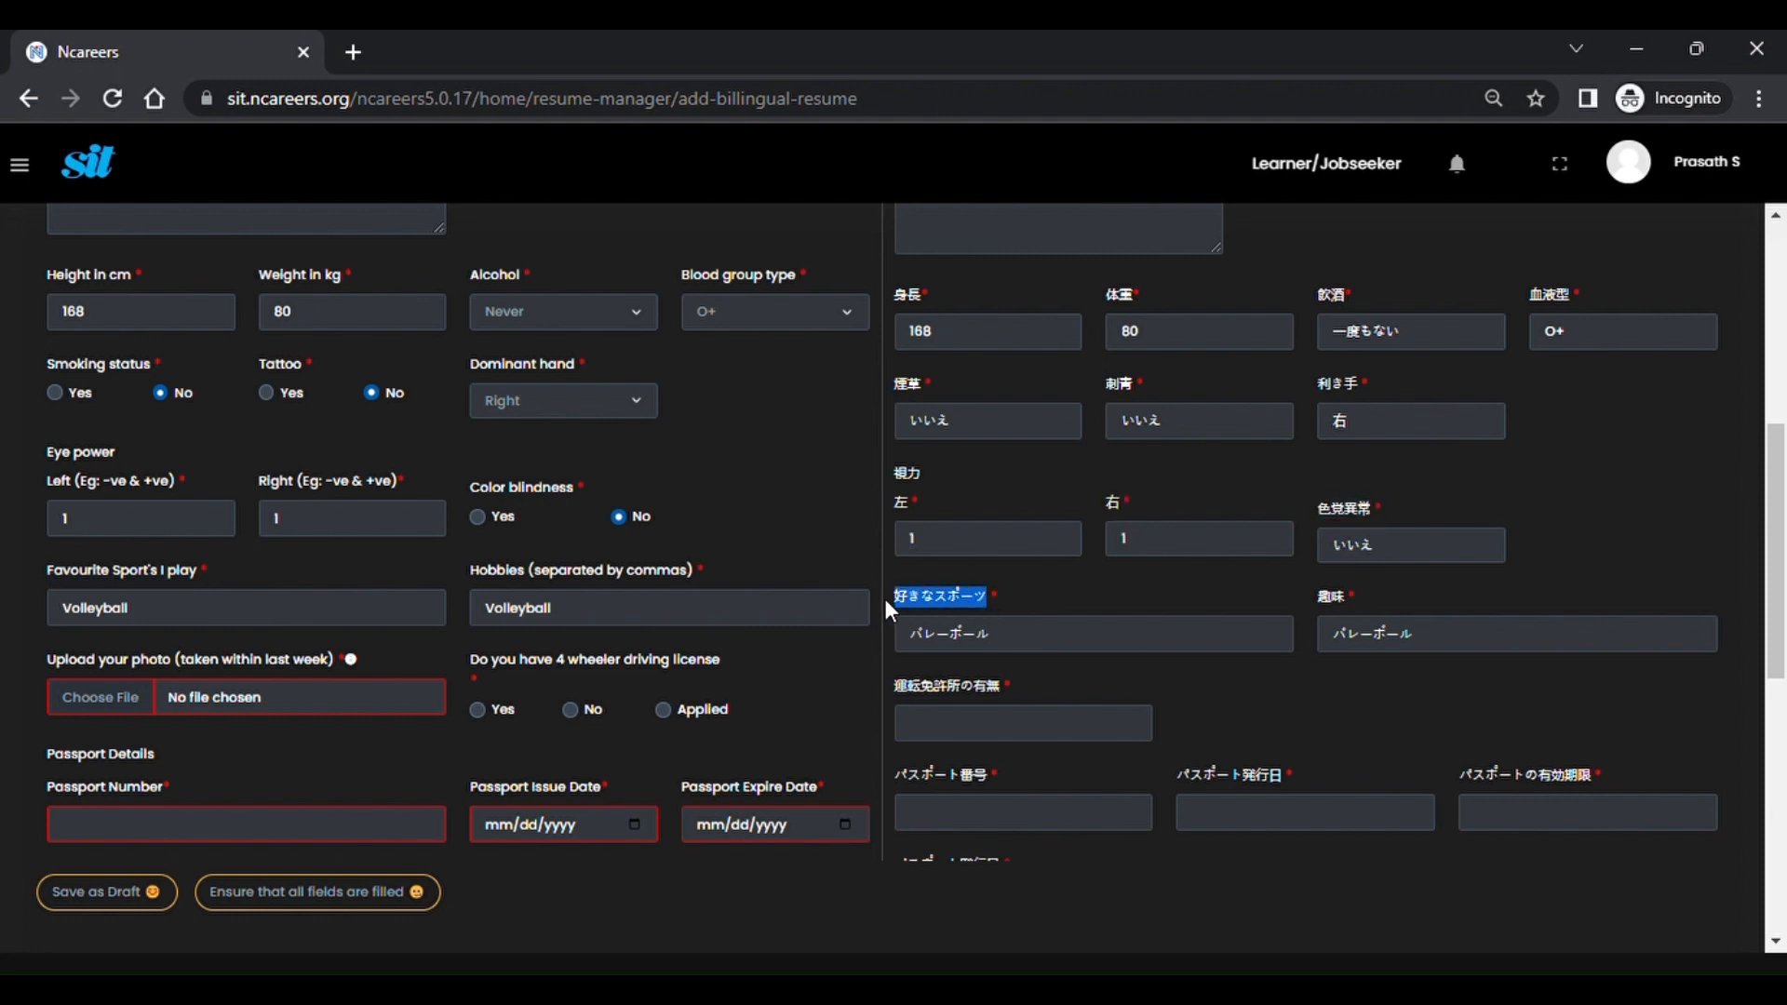
pyautogui.moveTo(288, 618); pyautogui.dragTo(60, 621)
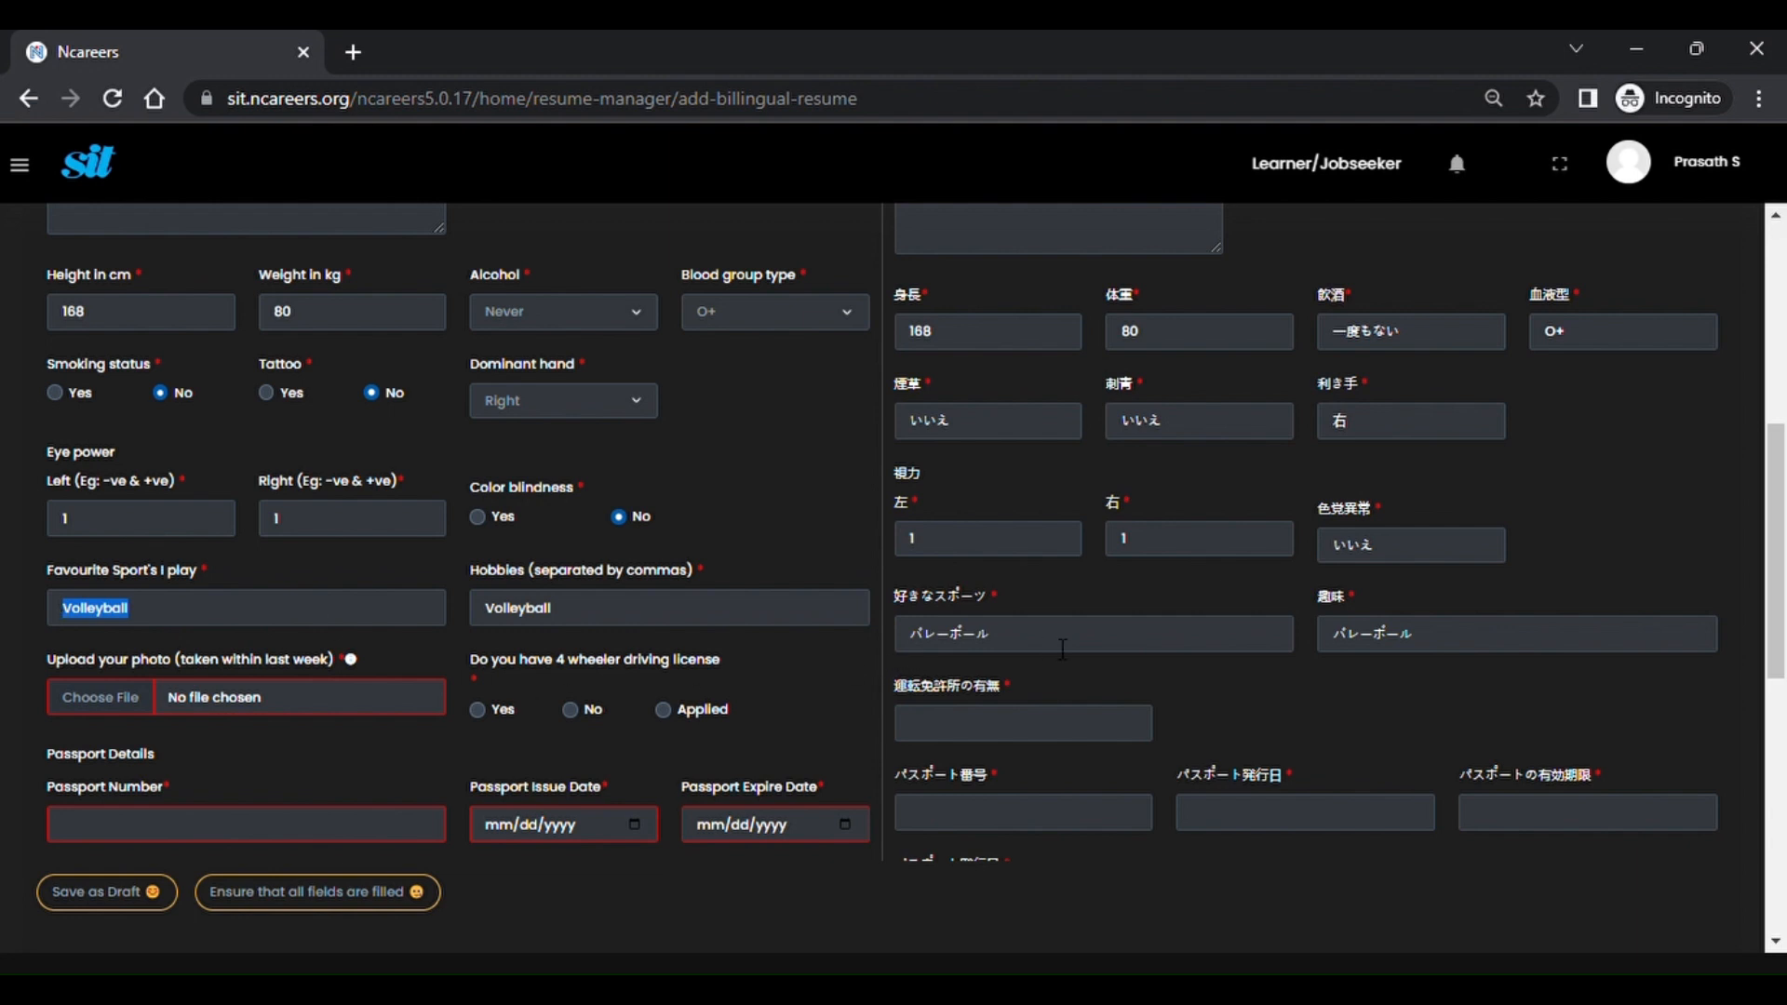
pyautogui.moveTo(1062, 649); pyautogui.dragTo(892, 640)
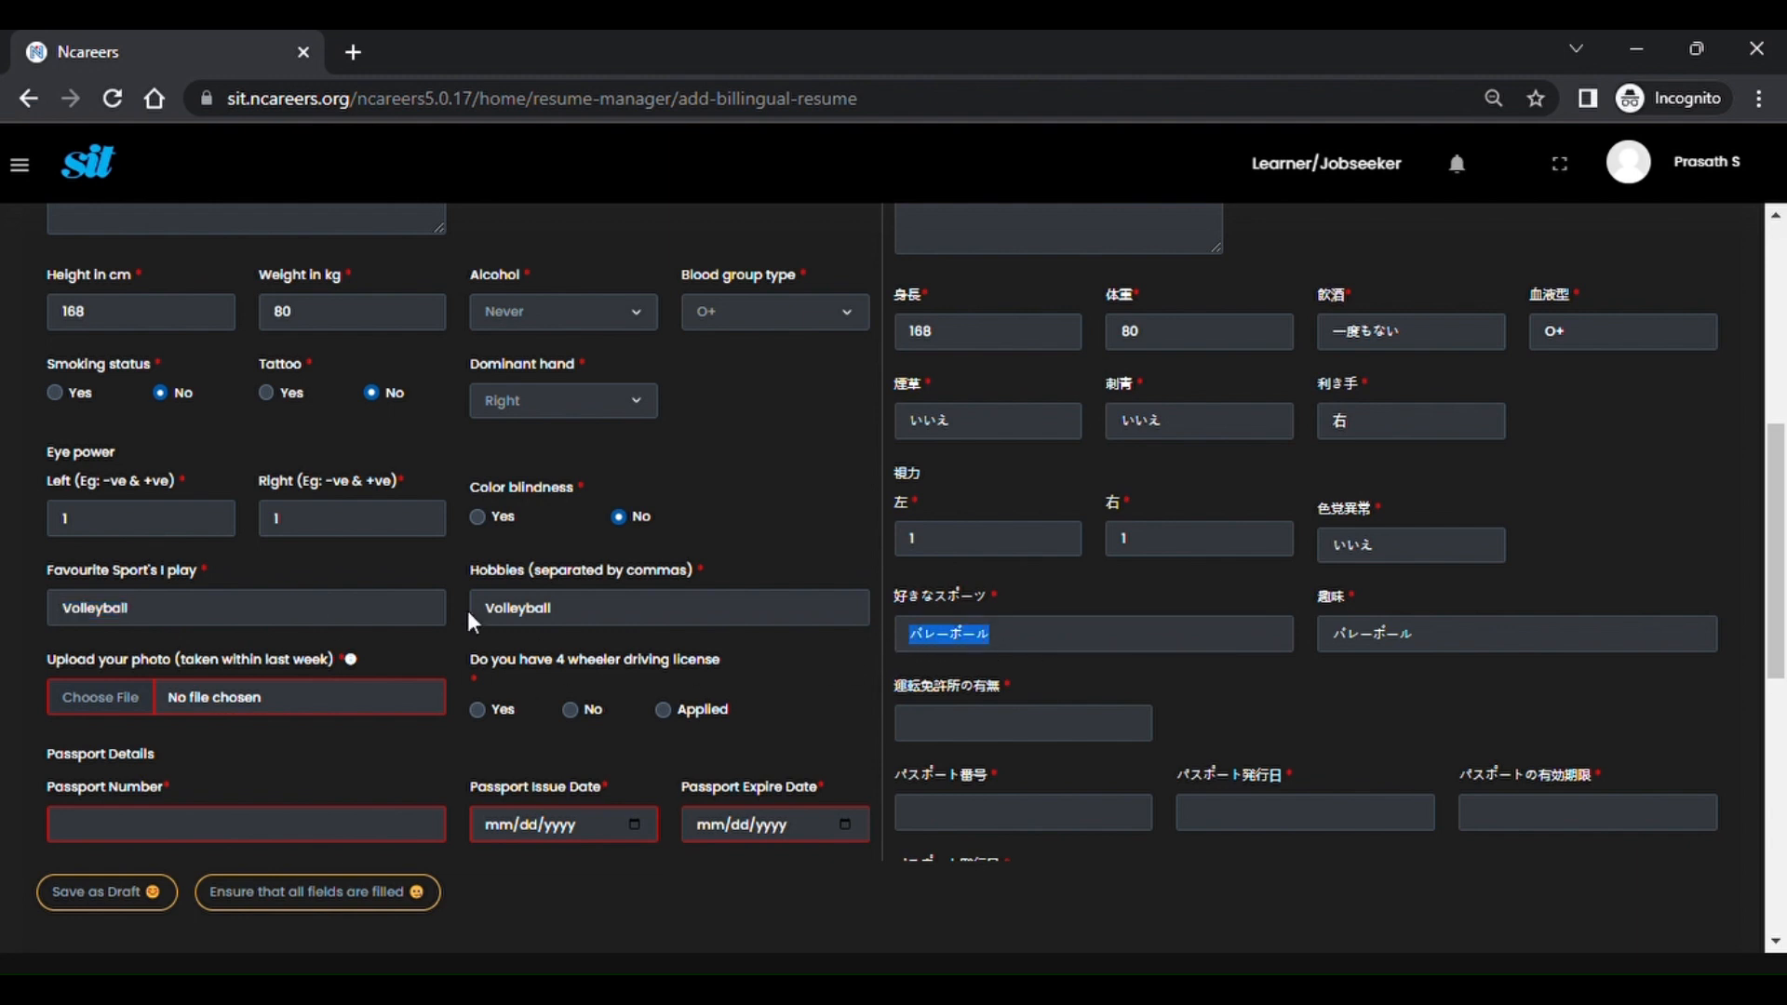
pyautogui.click(310, 616)
pyautogui.press('BackSpace')
pyautogui.press('BackSpace')
pyautogui.press('BackSpace')
pyautogui.press('BackSpace')
pyautogui.press('BackSpace')
pyautogui.press('BackSpace')
pyautogui.press('BackSpace')
pyautogui.press('BackSpace')
pyautogui.press('BackSpace')
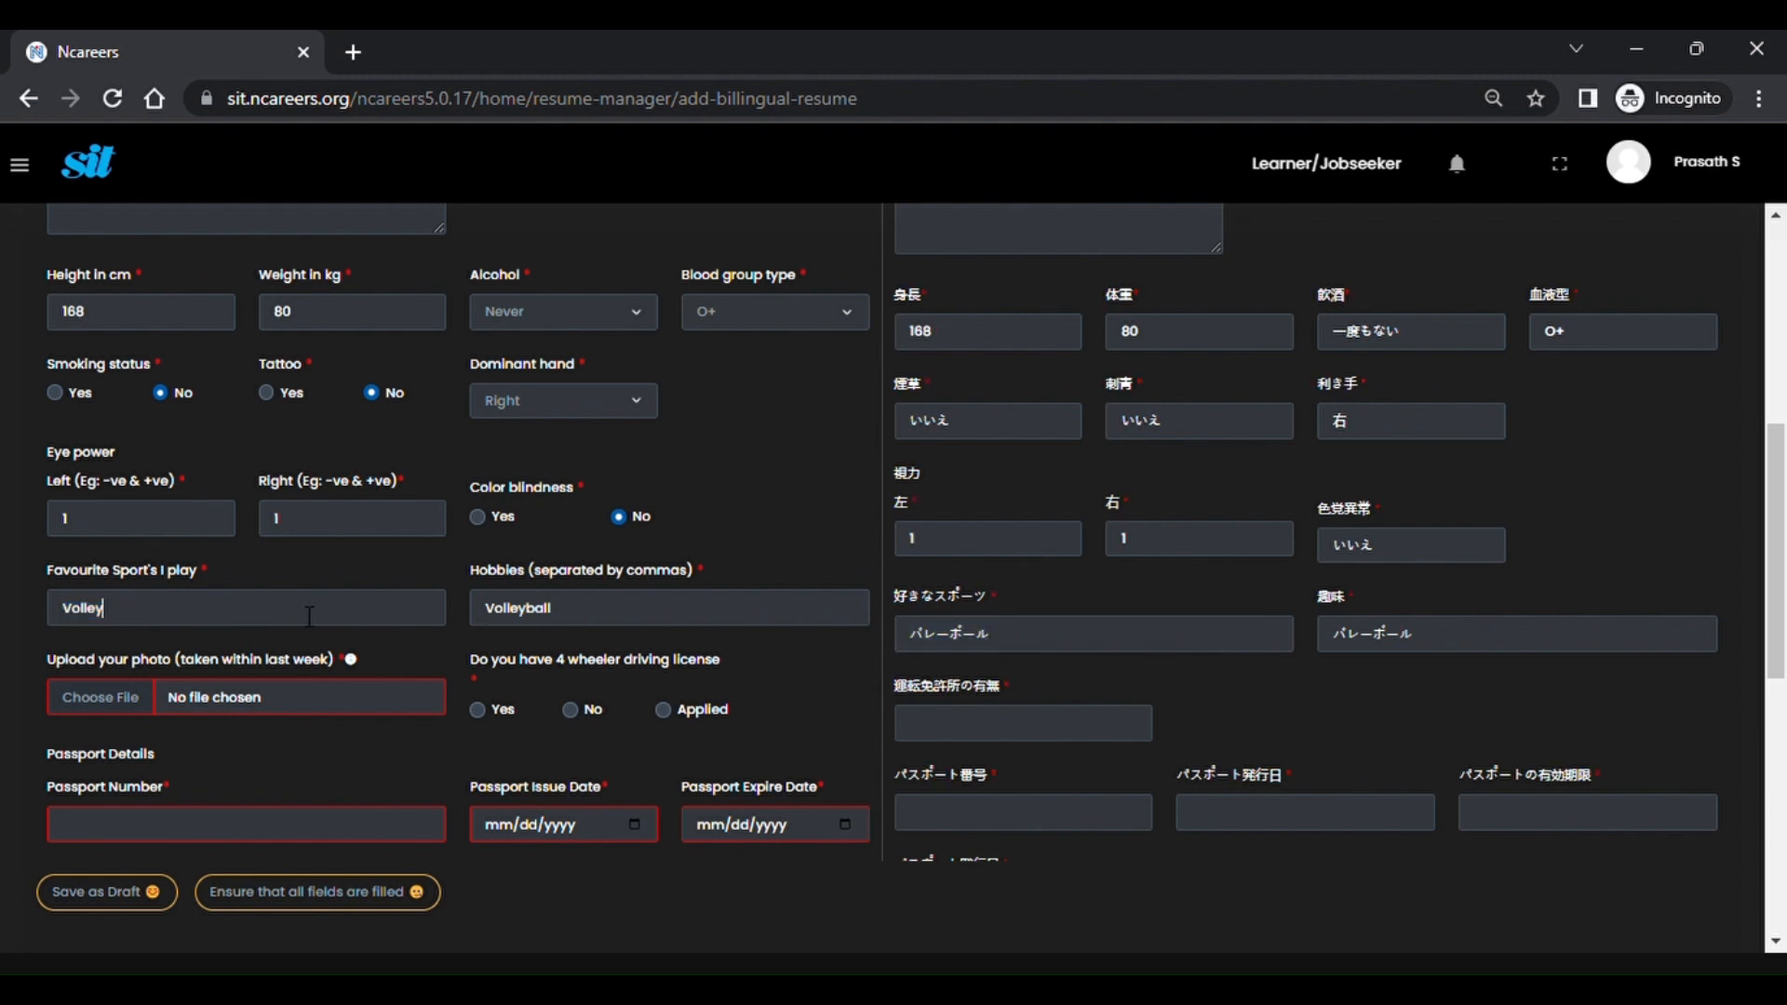
pyautogui.write('Cricket')
pyautogui.press('Tab')
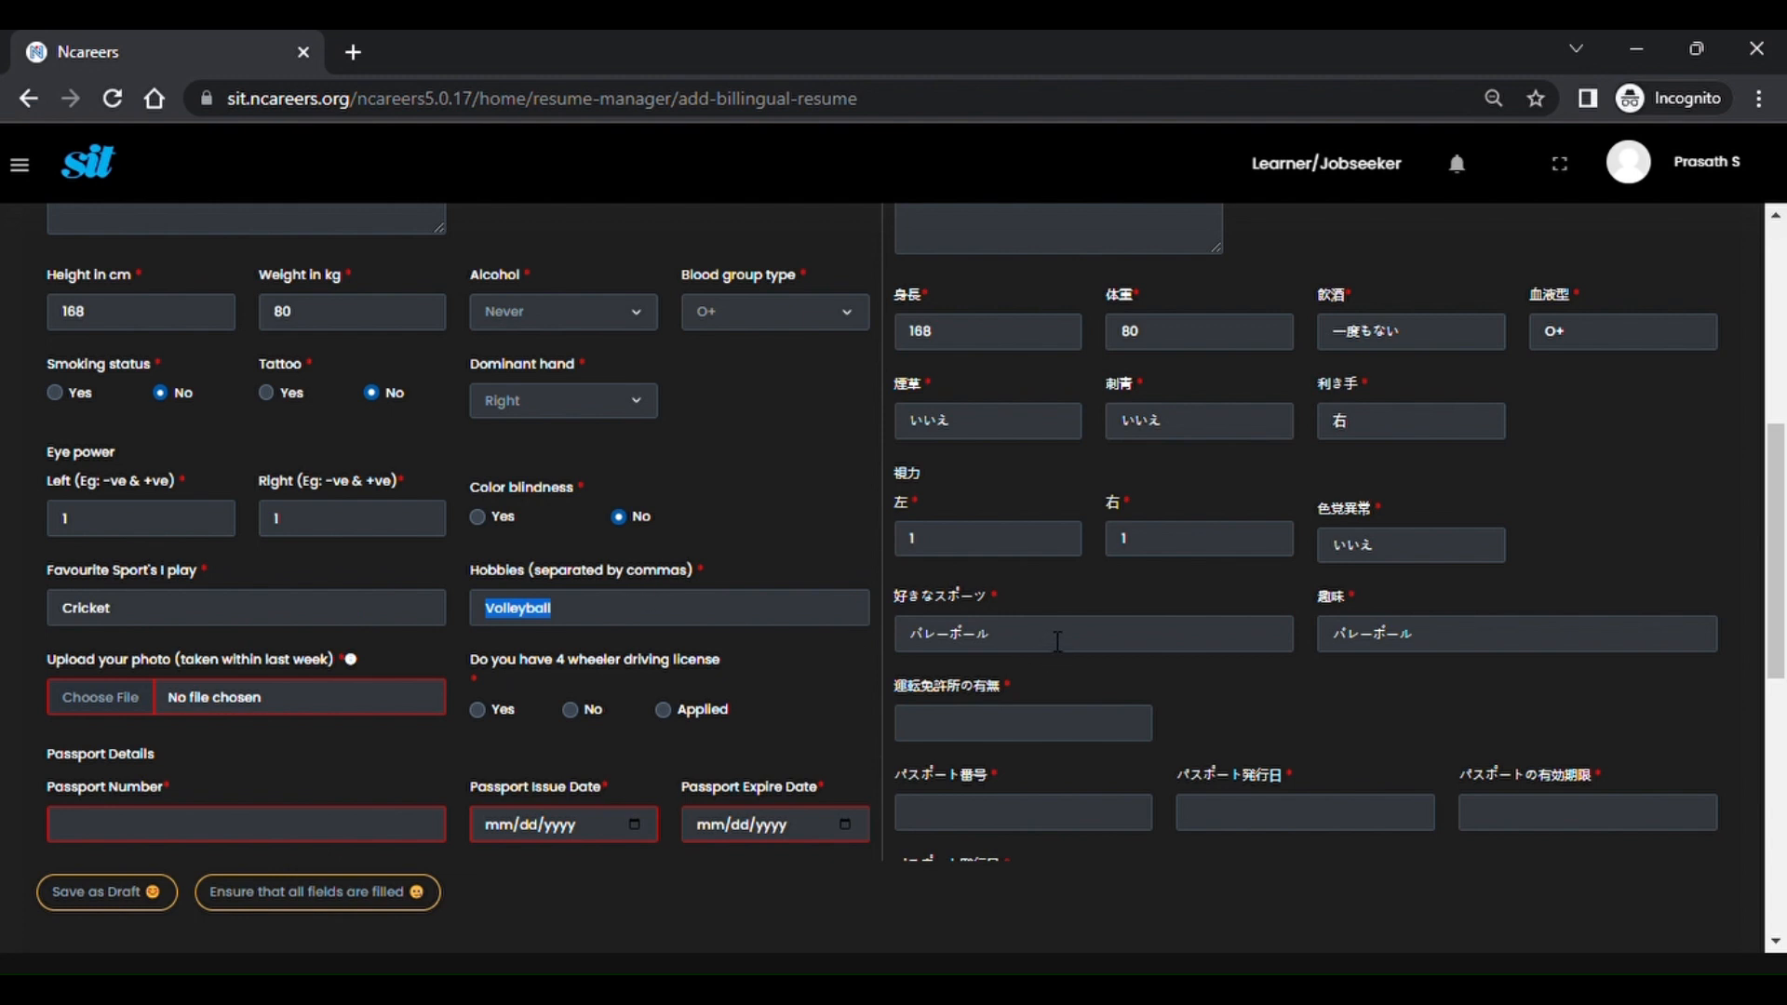
# Clear the English and Japanese favourite sport fields and type 'Basket ball'.
pyautogui.moveTo(1058, 641); pyautogui.dragTo(940, 649)
pyautogui.press('BackSpace')
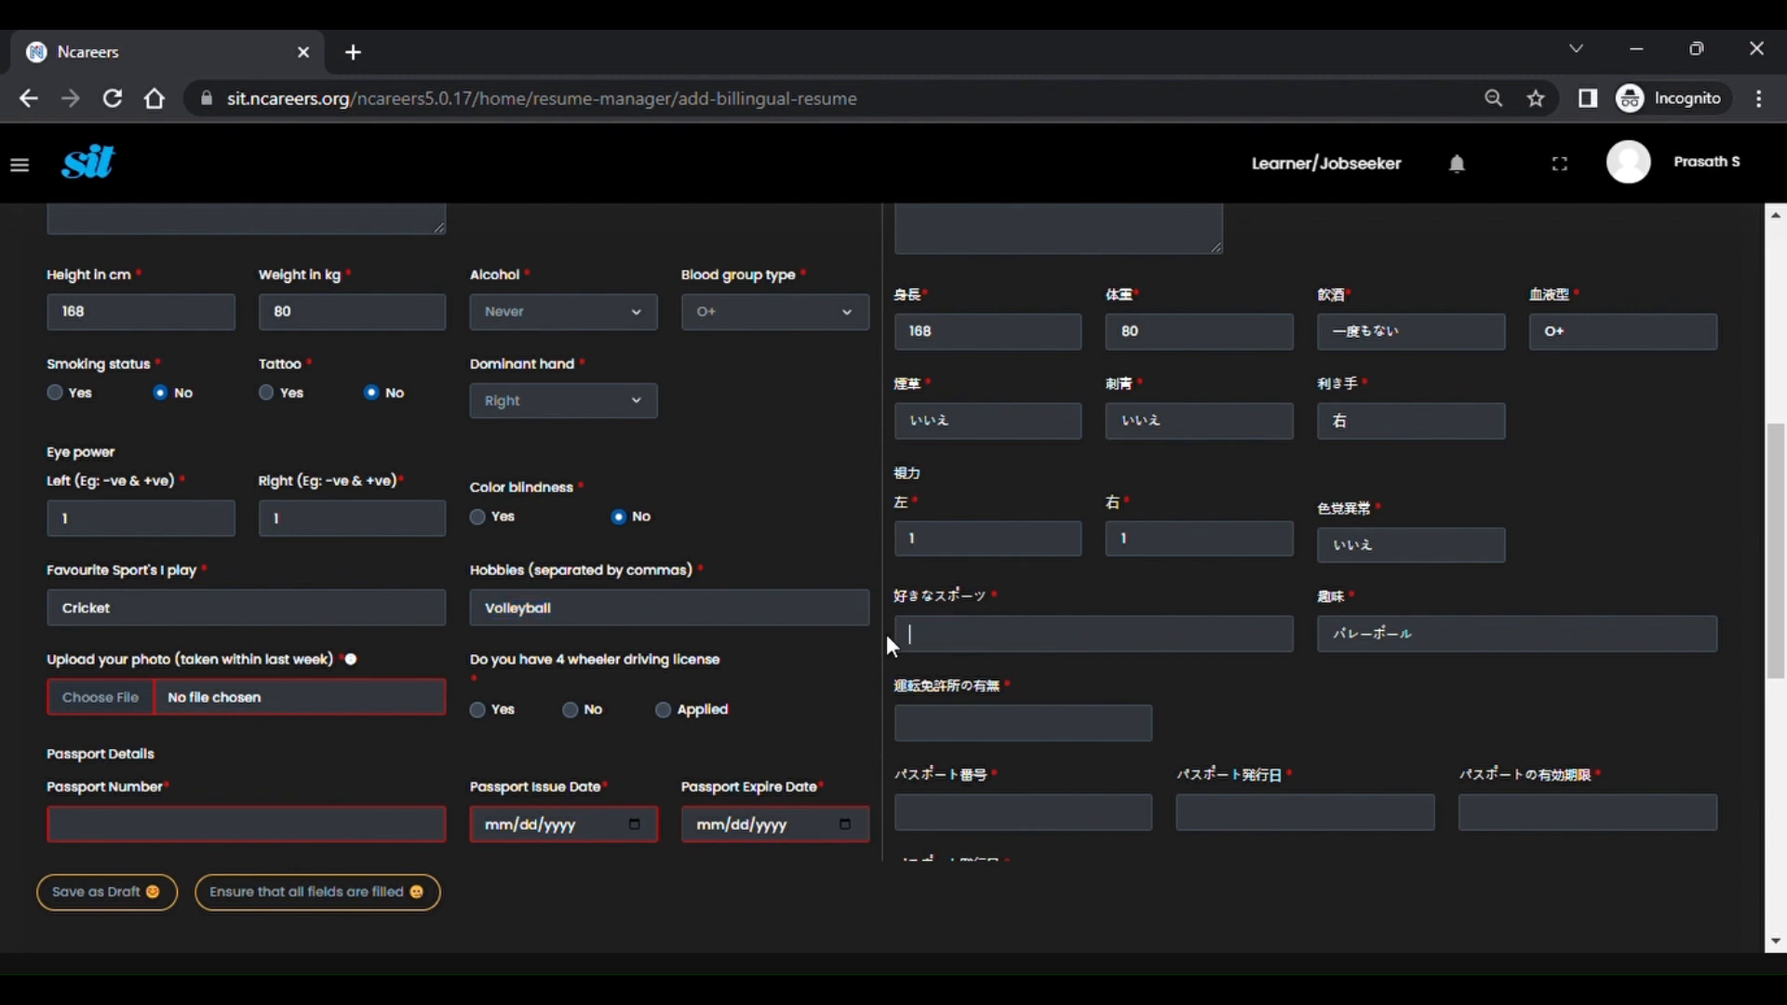
pyautogui.click(125, 619)
pyautogui.click(1024, 648)
pyautogui.press('BackSpace')
pyautogui.press('BackSpace')
pyautogui.press('BackSpace')
pyautogui.press('BackSpace')
pyautogui.click(130, 617)
pyautogui.press('BackSpace')
pyautogui.press('BackSpace')
pyautogui.press('BackSpace')
pyautogui.press('BackSpace')
pyautogui.press('BackSpace')
pyautogui.press('BackSpace')
pyautogui.press('BackSpace')
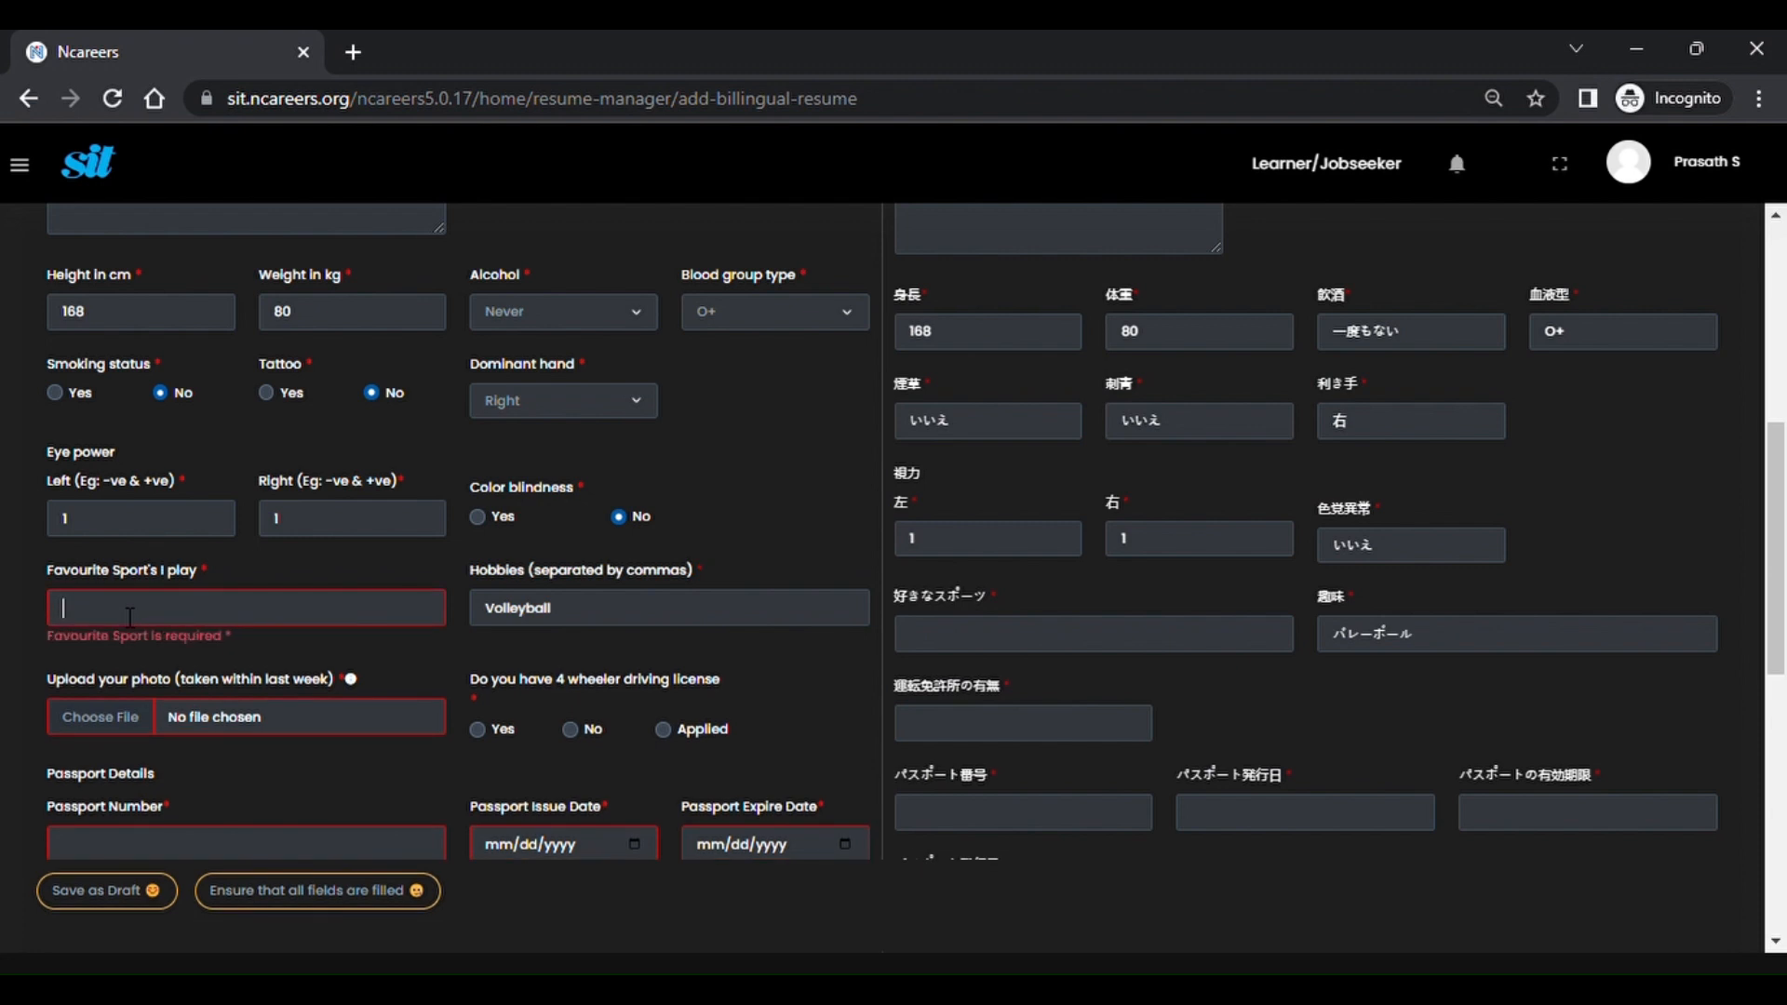
pyautogui.write('Basket ba')
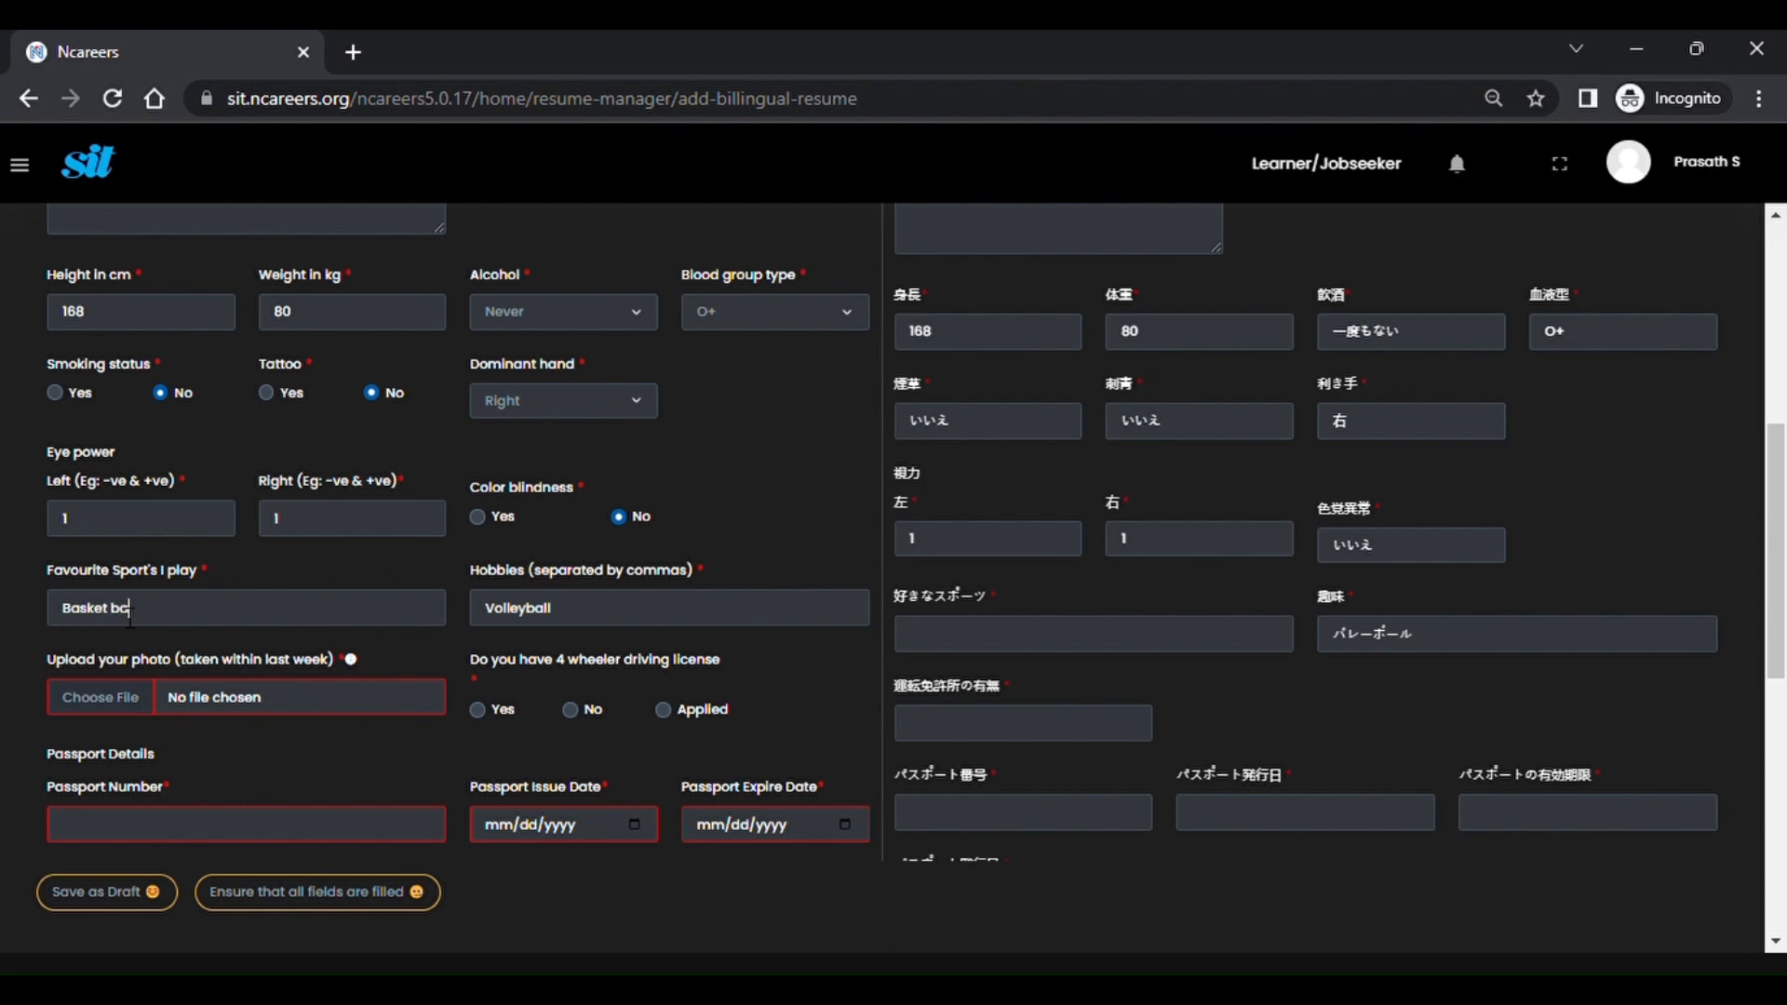
pyautogui.write('ll')
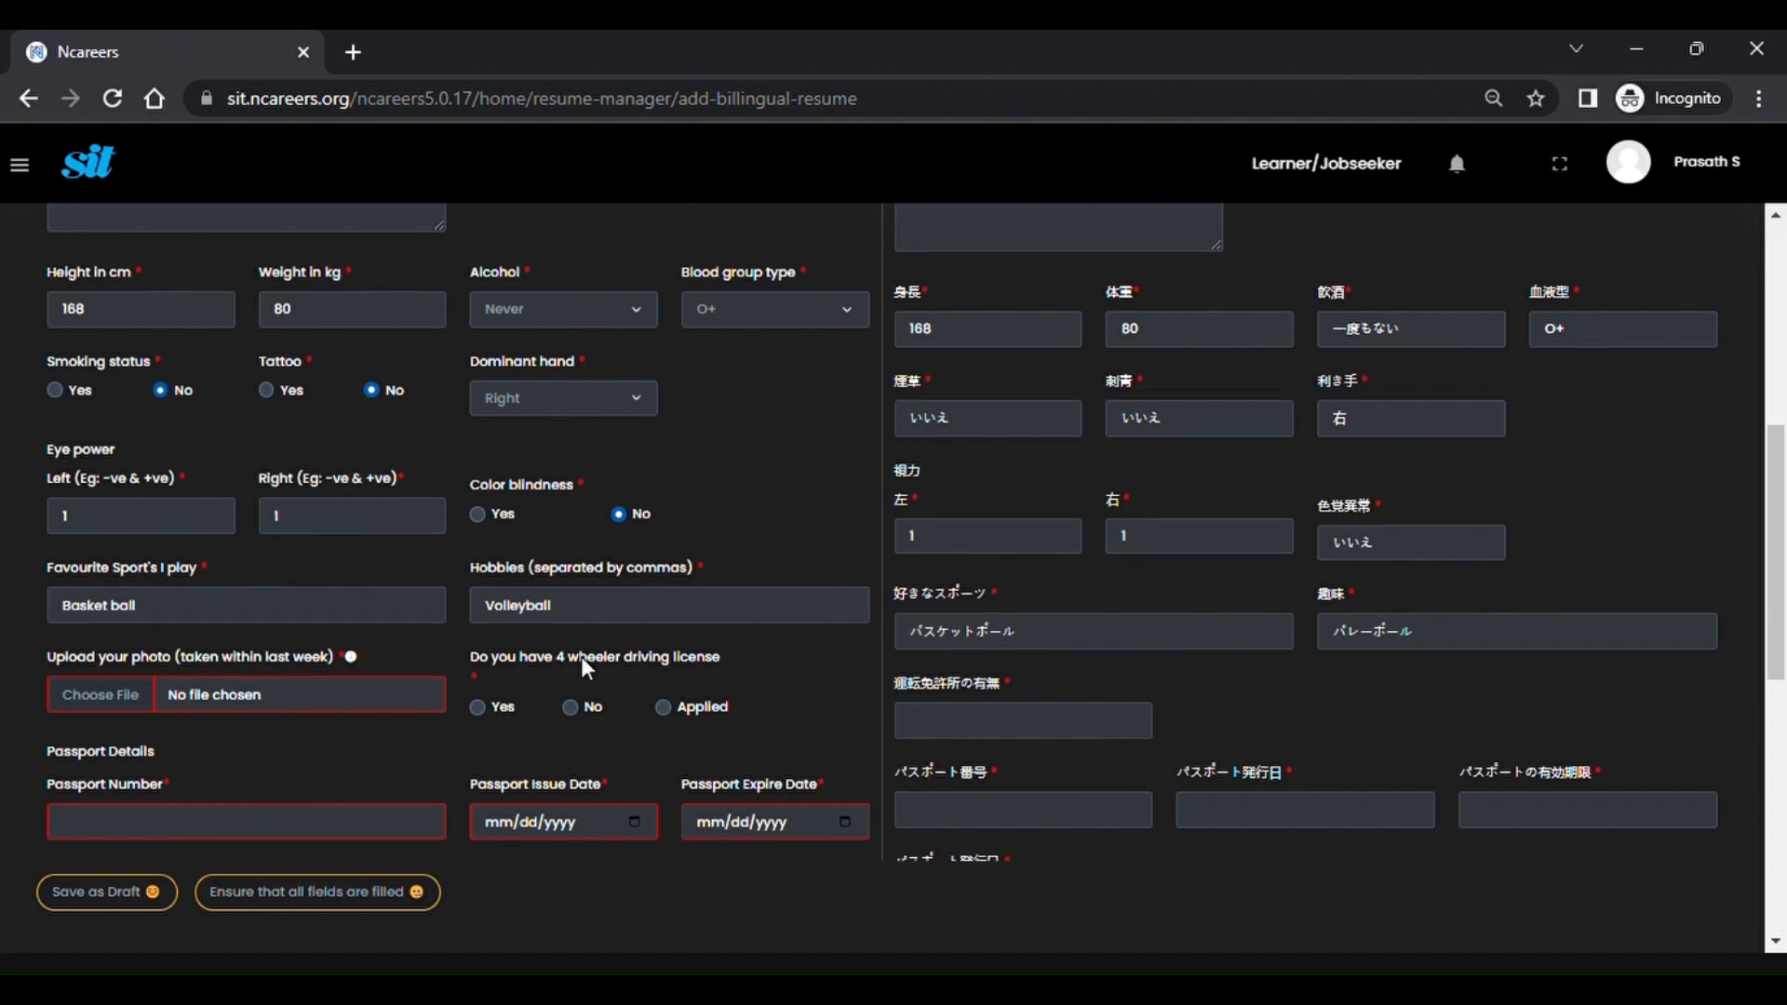
# Attach Passport size pic.jpeg as the résumé photo.
pyautogui.scroll(-1, 577, 651)
pyautogui.click(199, 639)
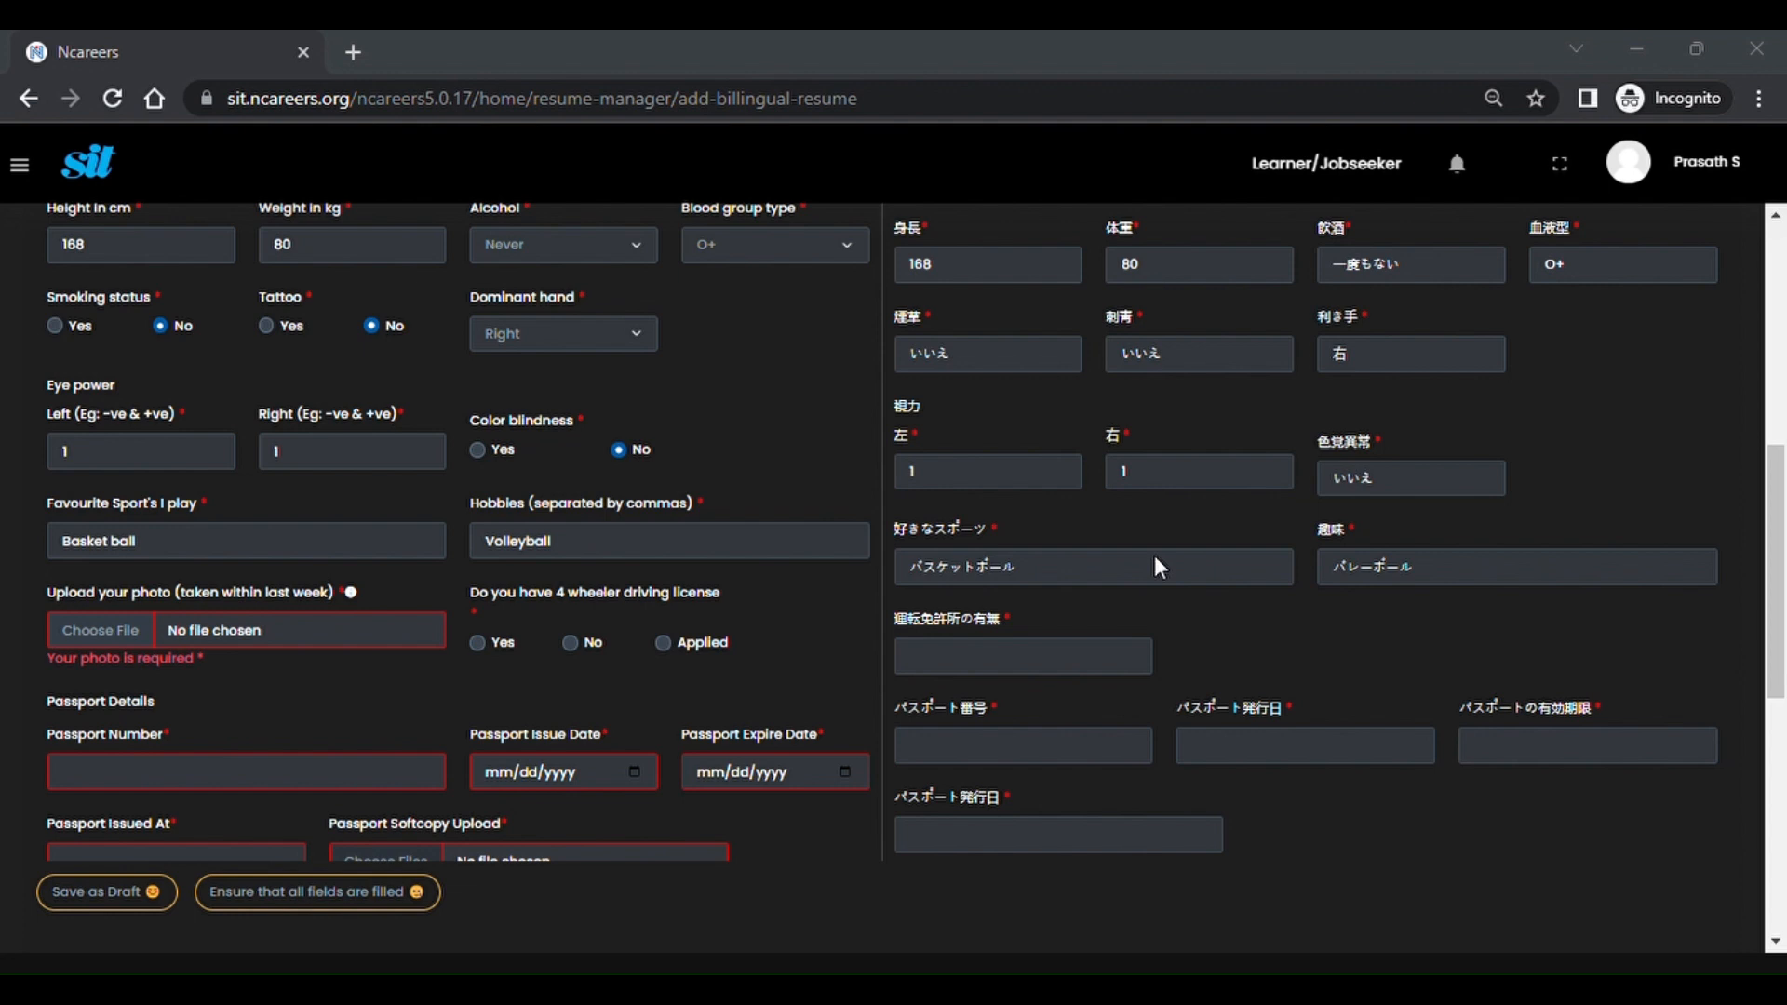
pyautogui.click(1183, 457)
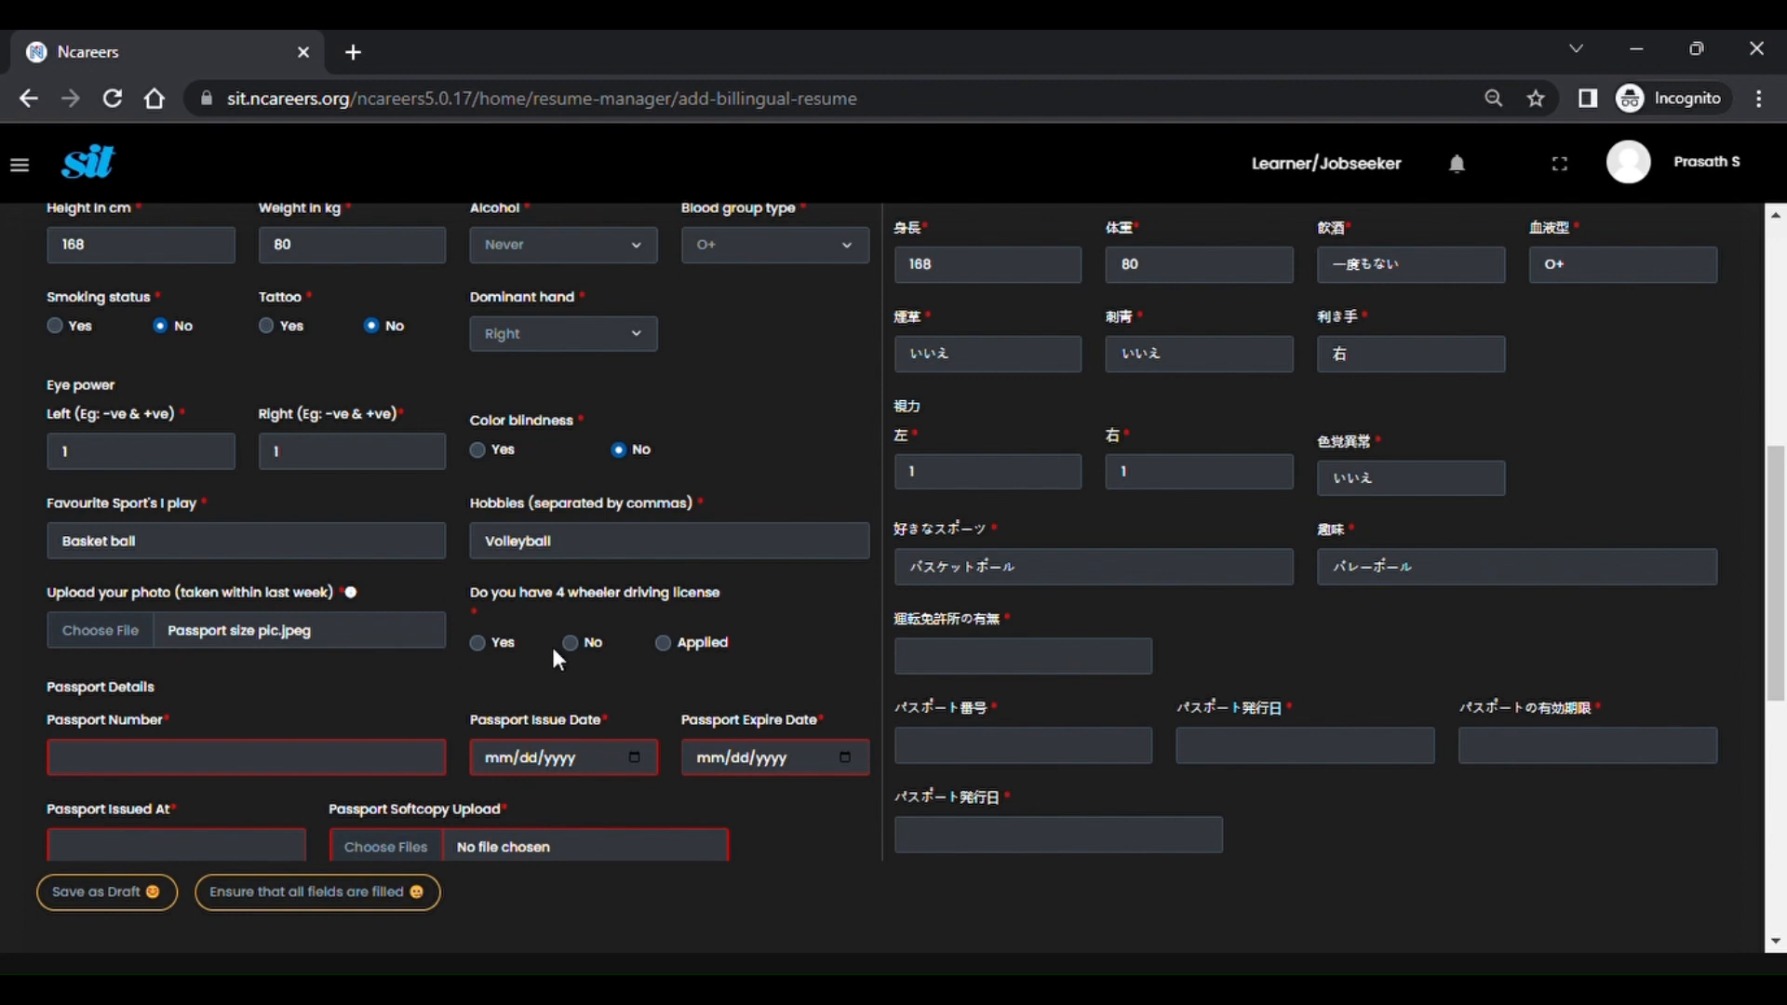
# Answer Yes to the 4-wheeler driving licence and set its issue date to 01/01/2022.
pyautogui.click(478, 644)
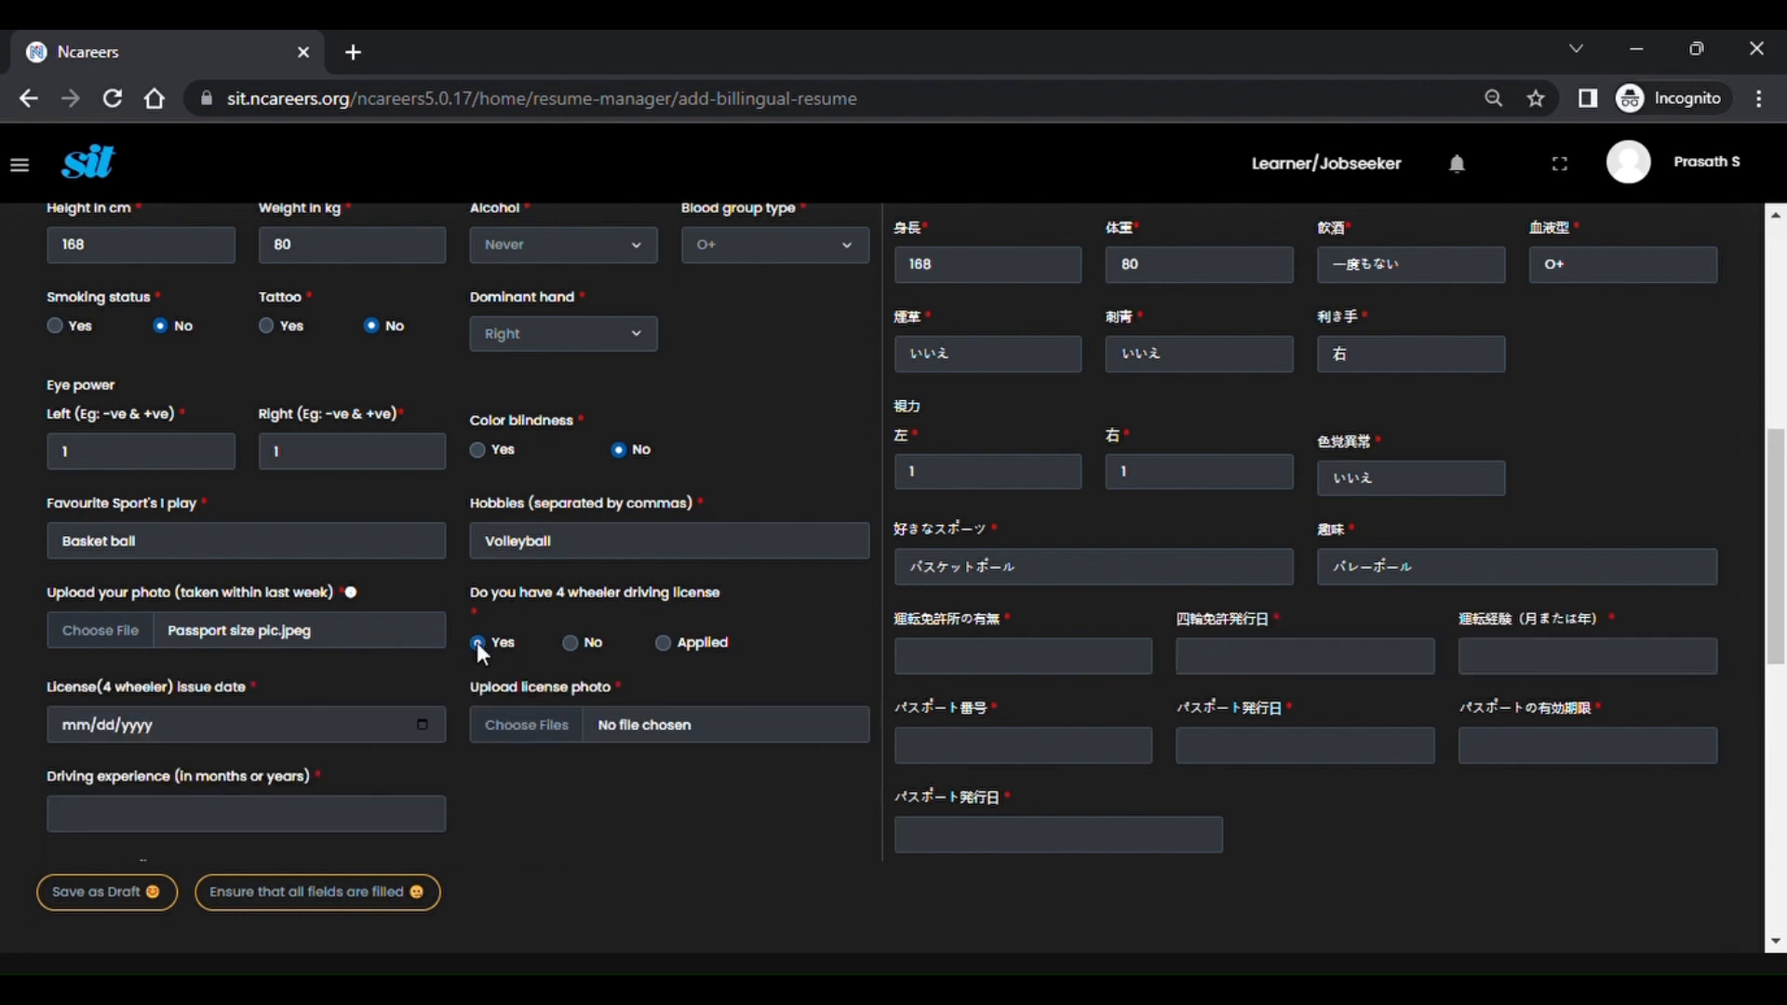
pyautogui.scroll(-3, 441, 532)
pyautogui.click(422, 481)
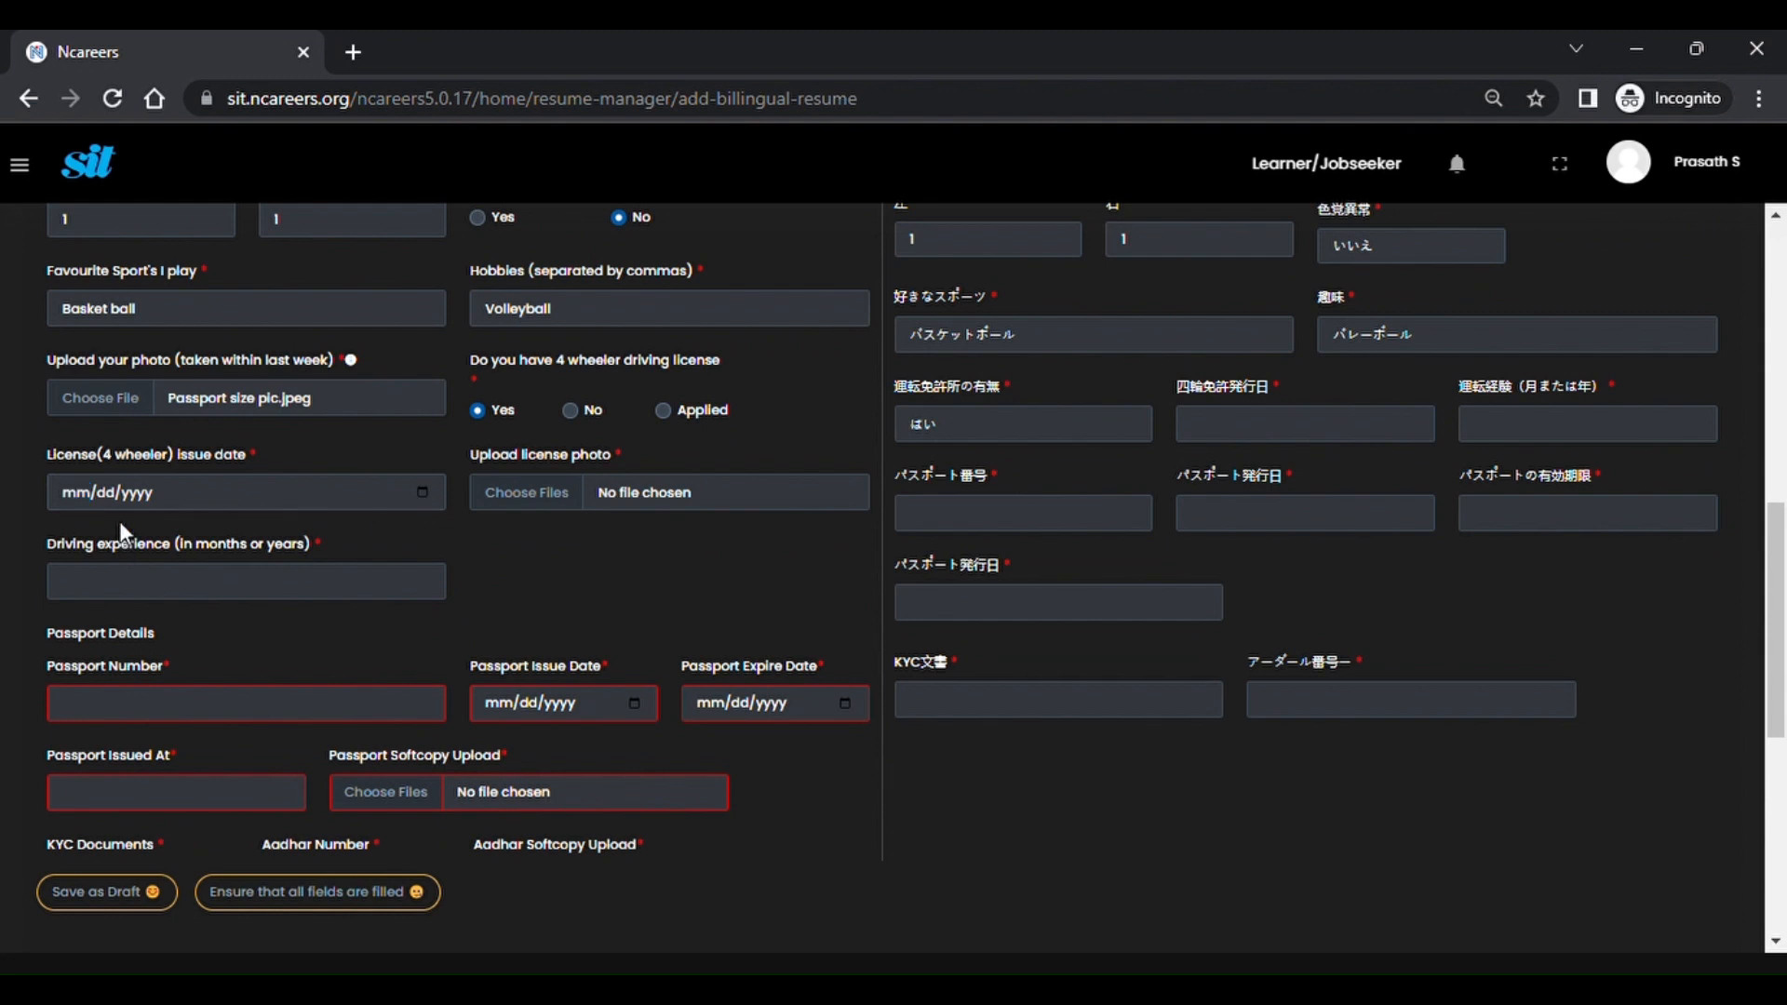
pyautogui.click(82, 609)
pyautogui.click(233, 590)
pyautogui.click(640, 495)
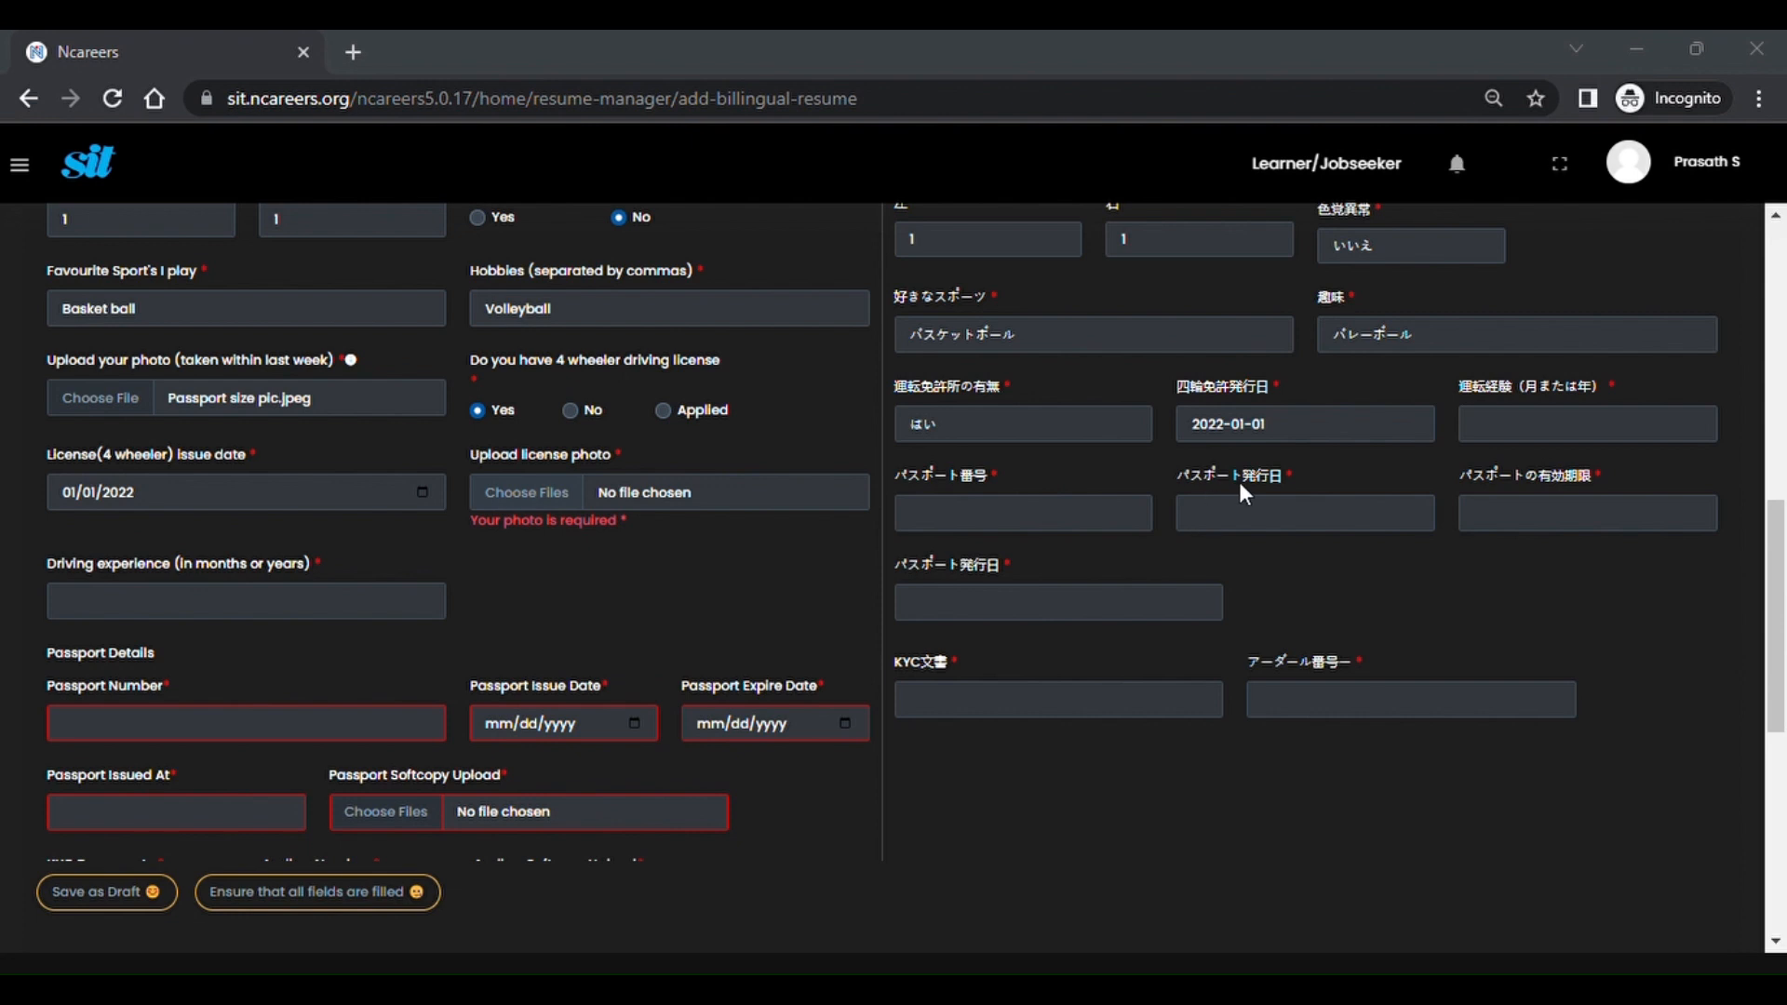
# Try attaching a licence photo and dismiss the over-500KB size warning.
pyautogui.doubleClick(1081, 450)
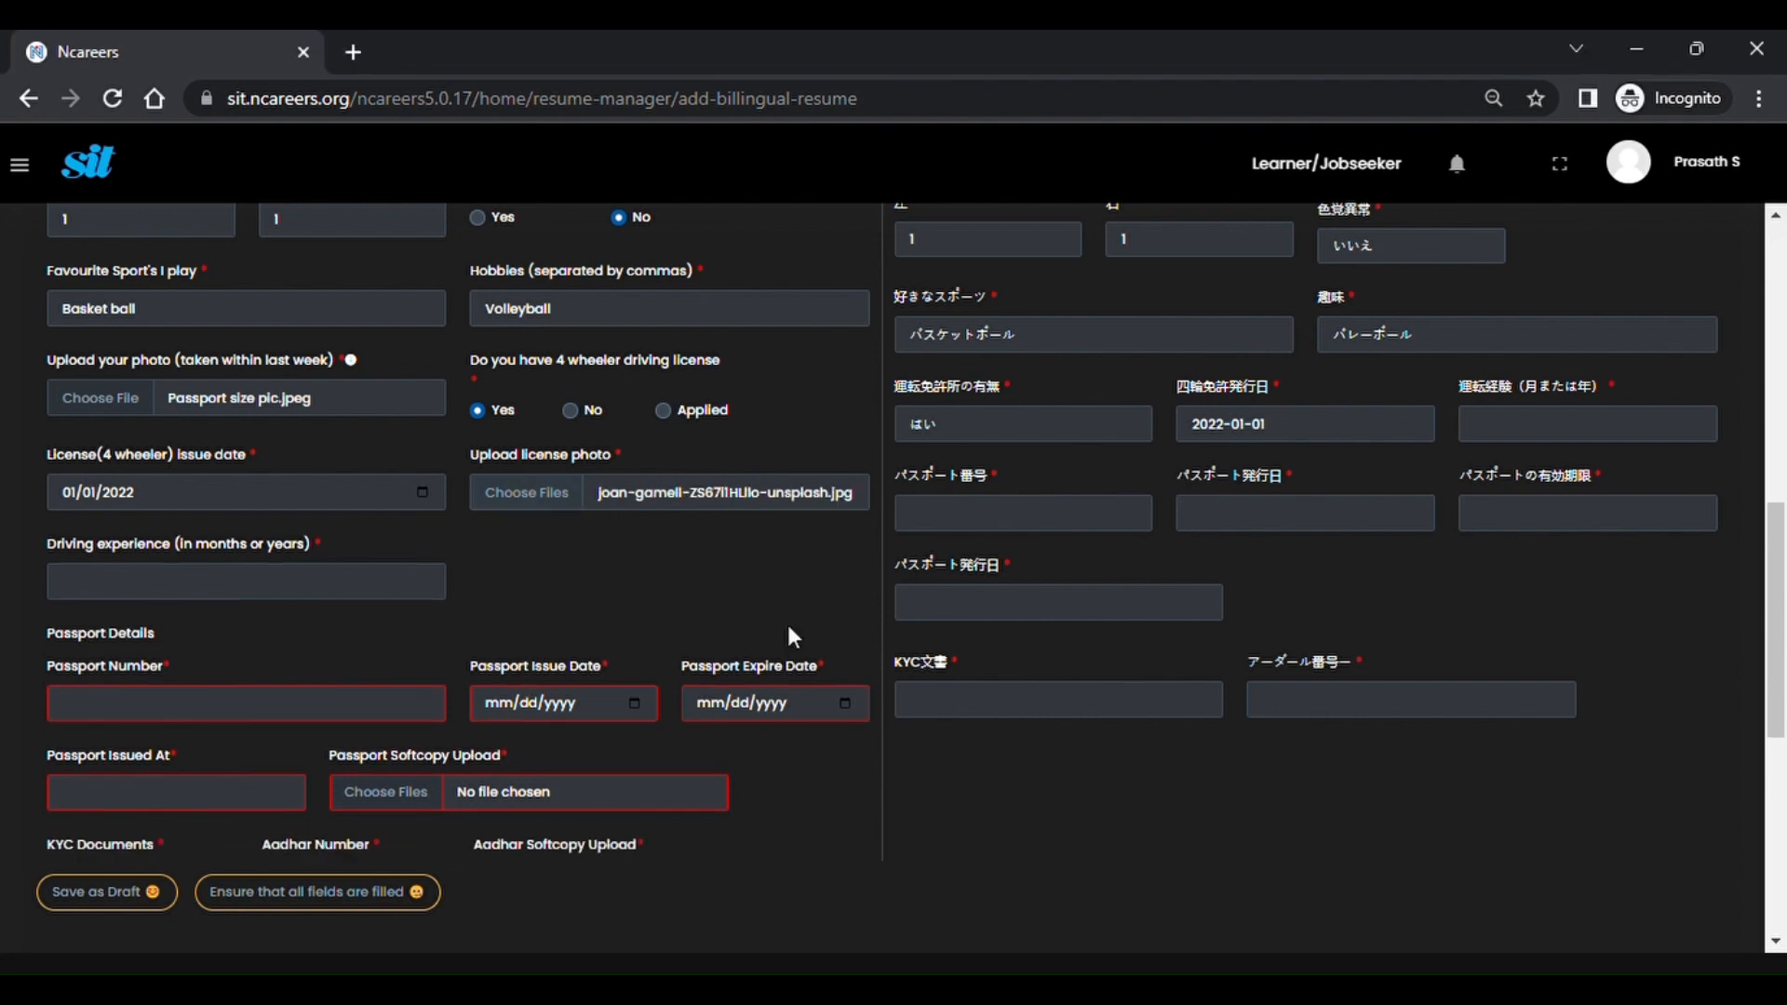
pyautogui.click(603, 507)
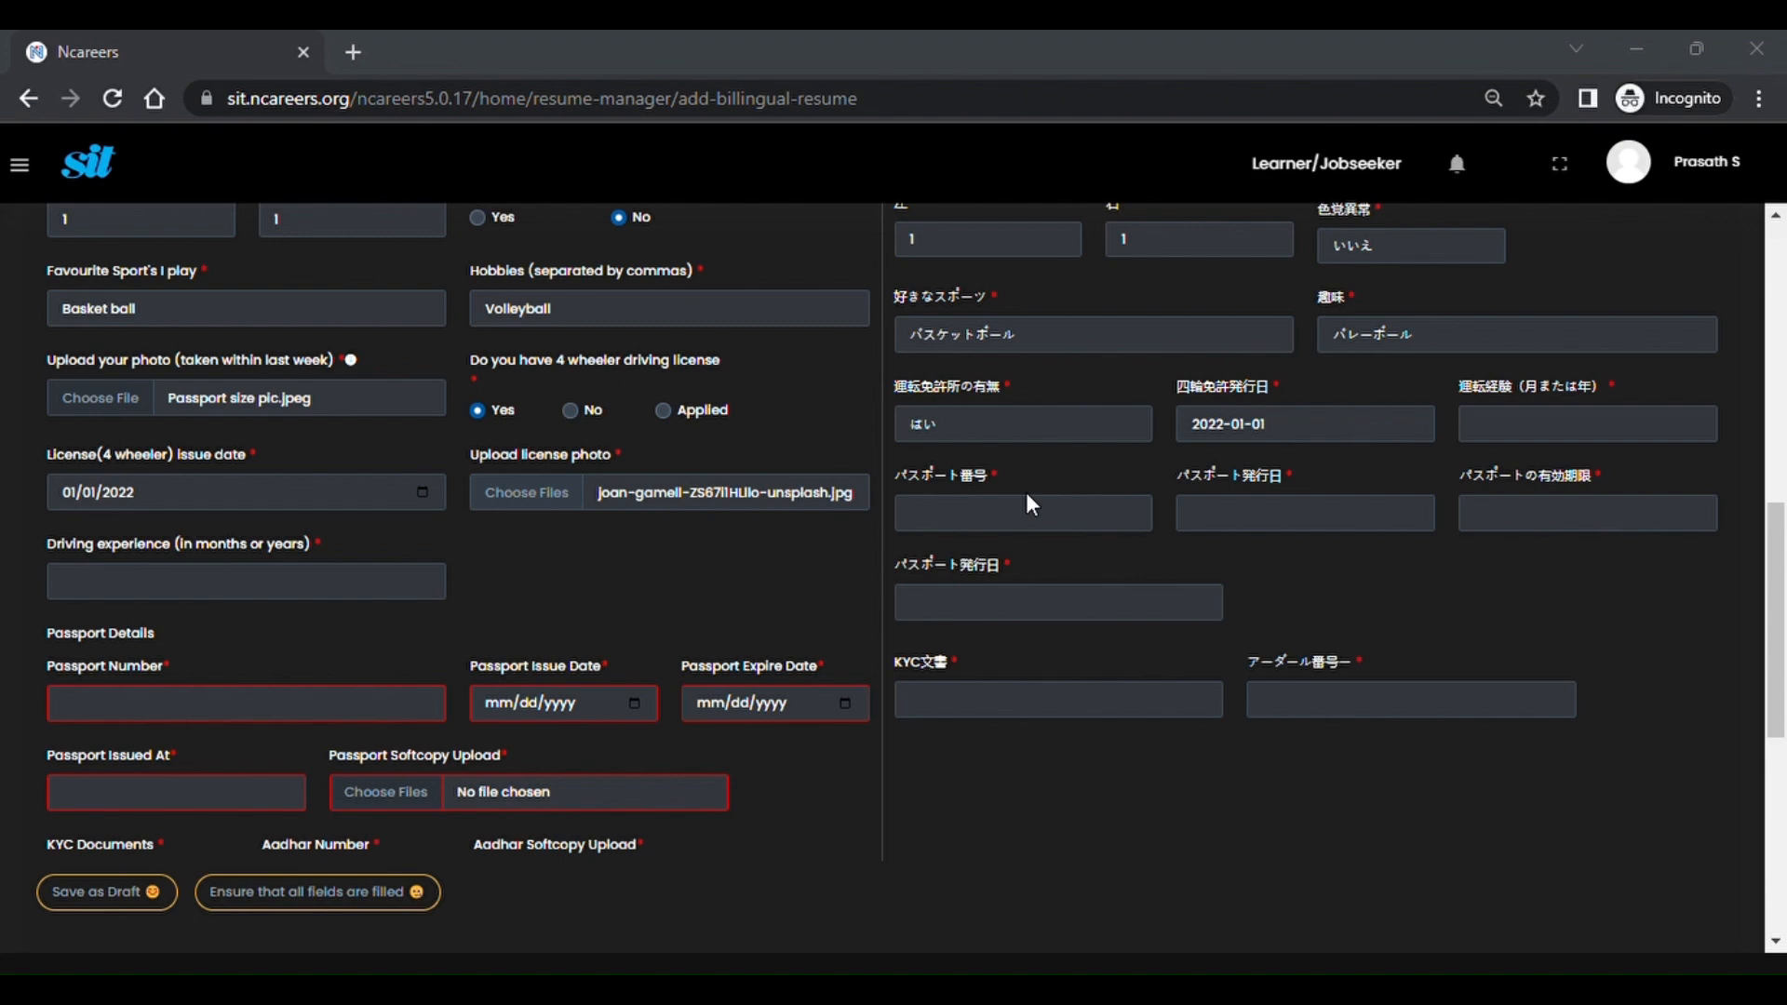
pyautogui.click(1383, 803)
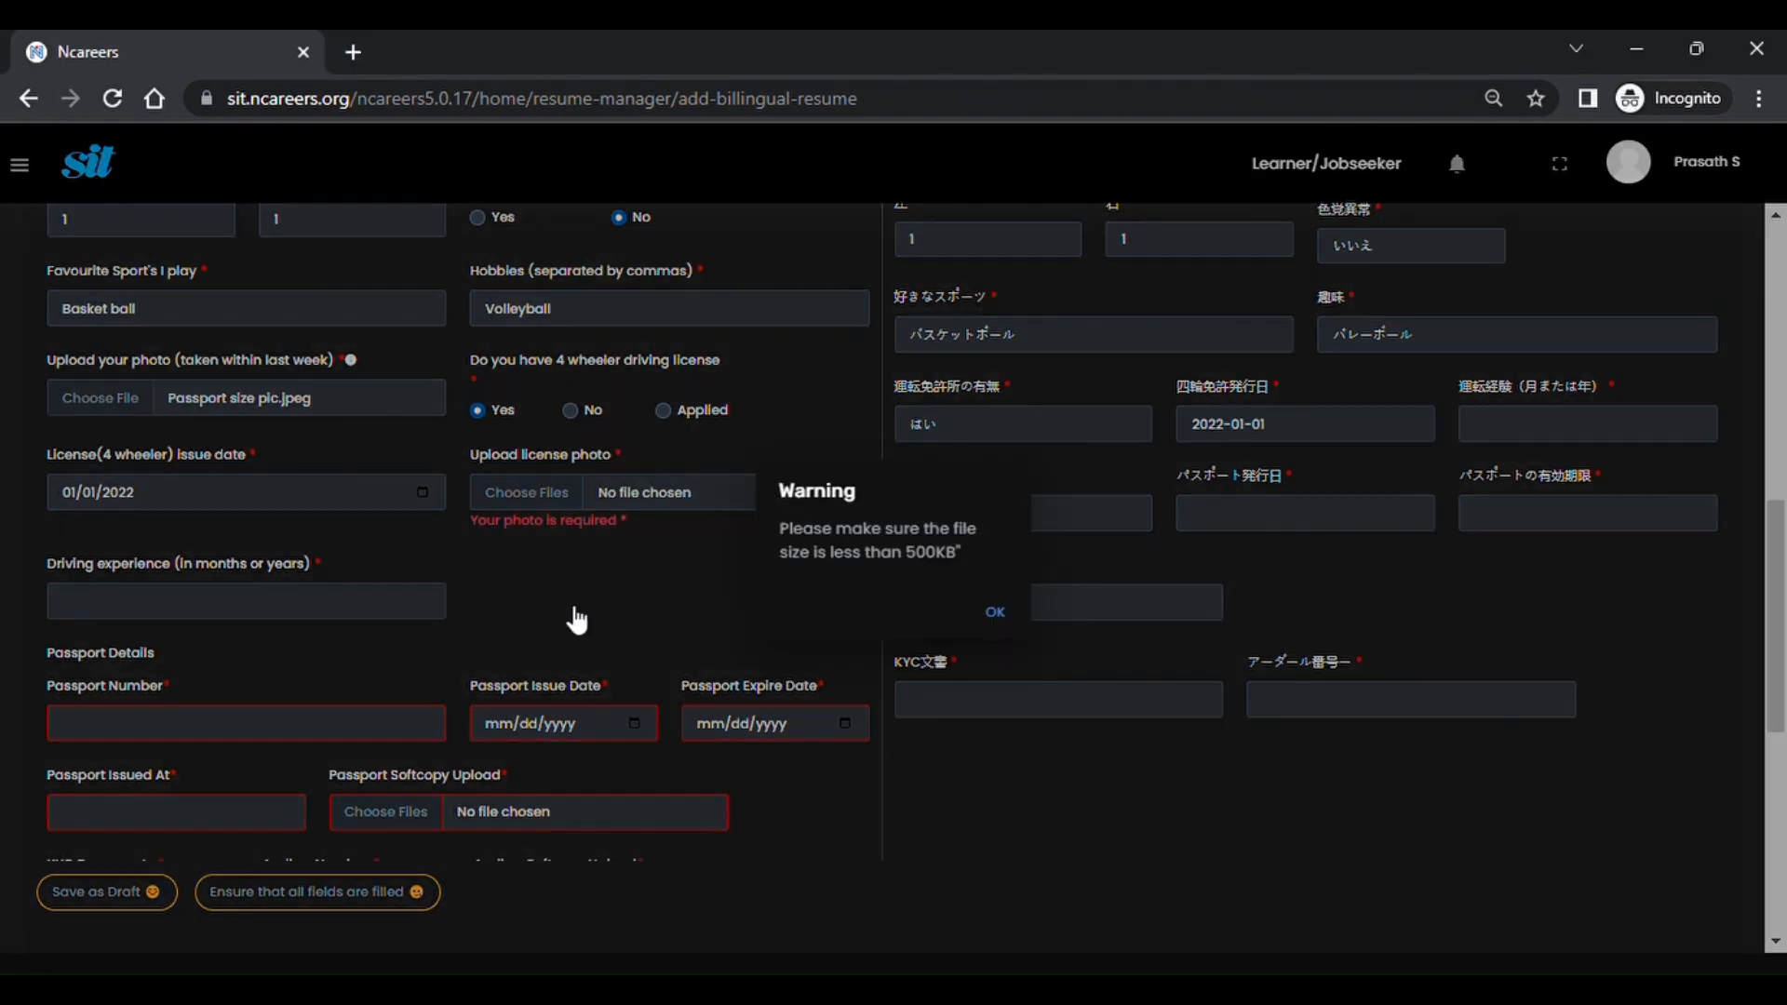
pyautogui.click(1023, 620)
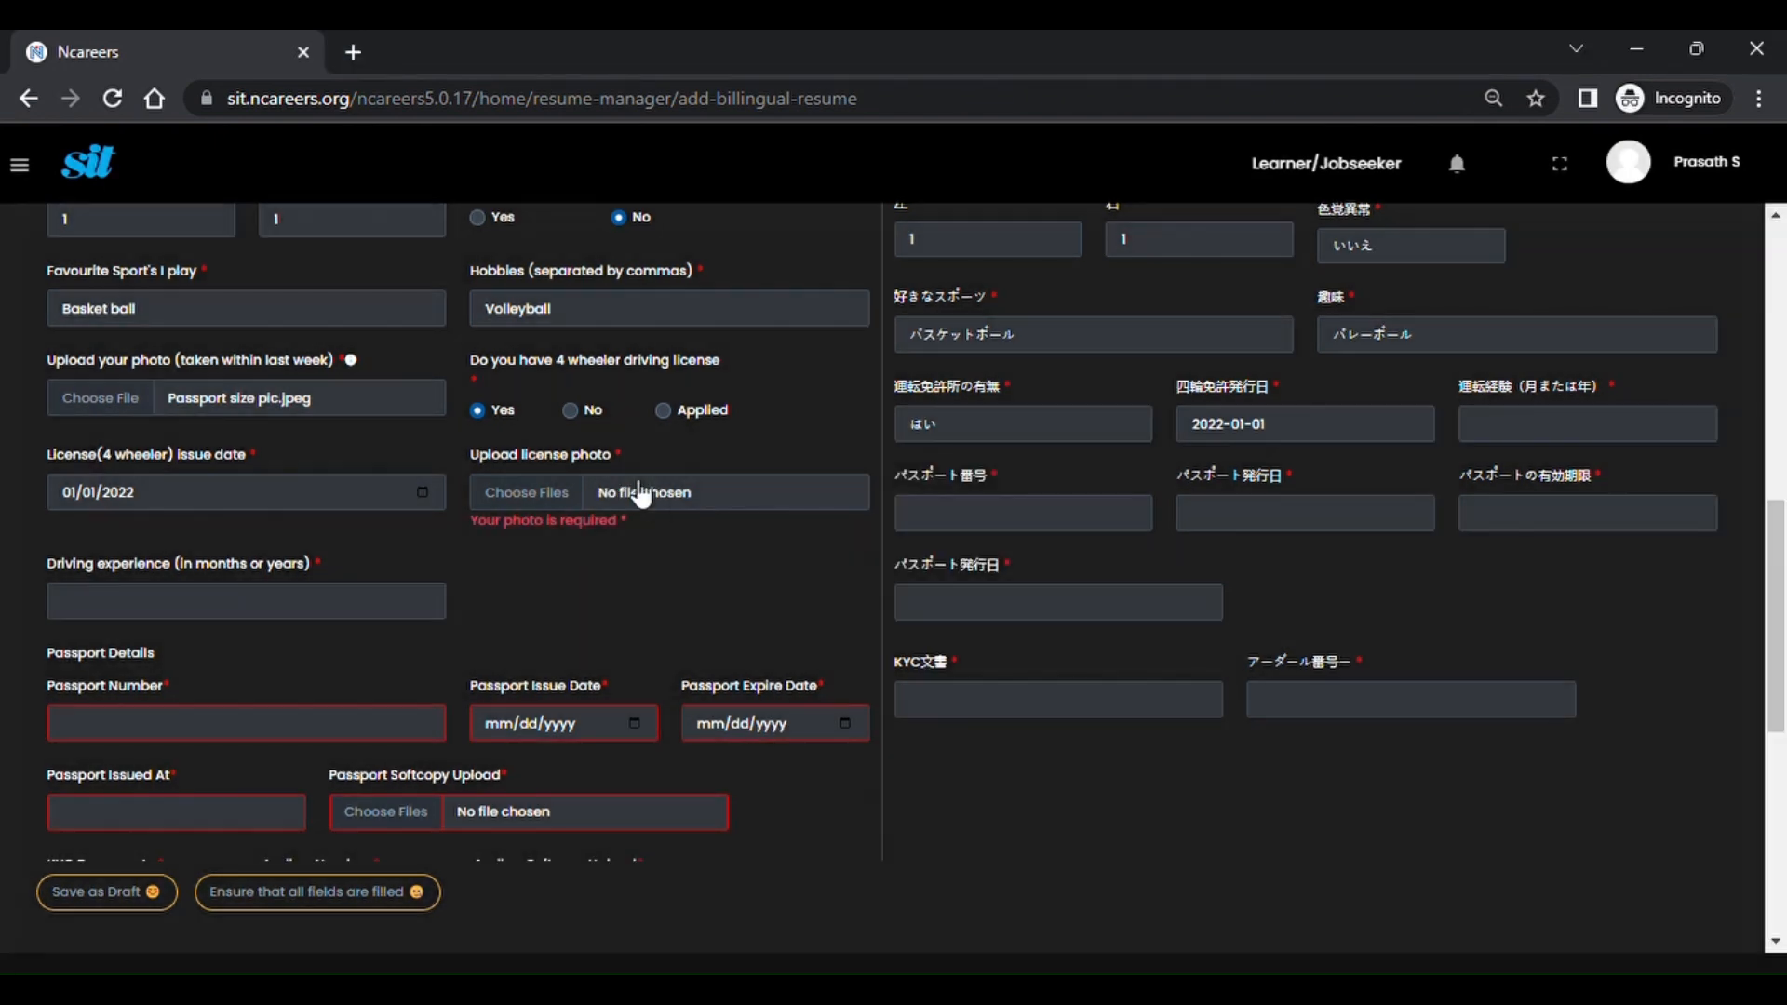
pyautogui.click(534, 488)
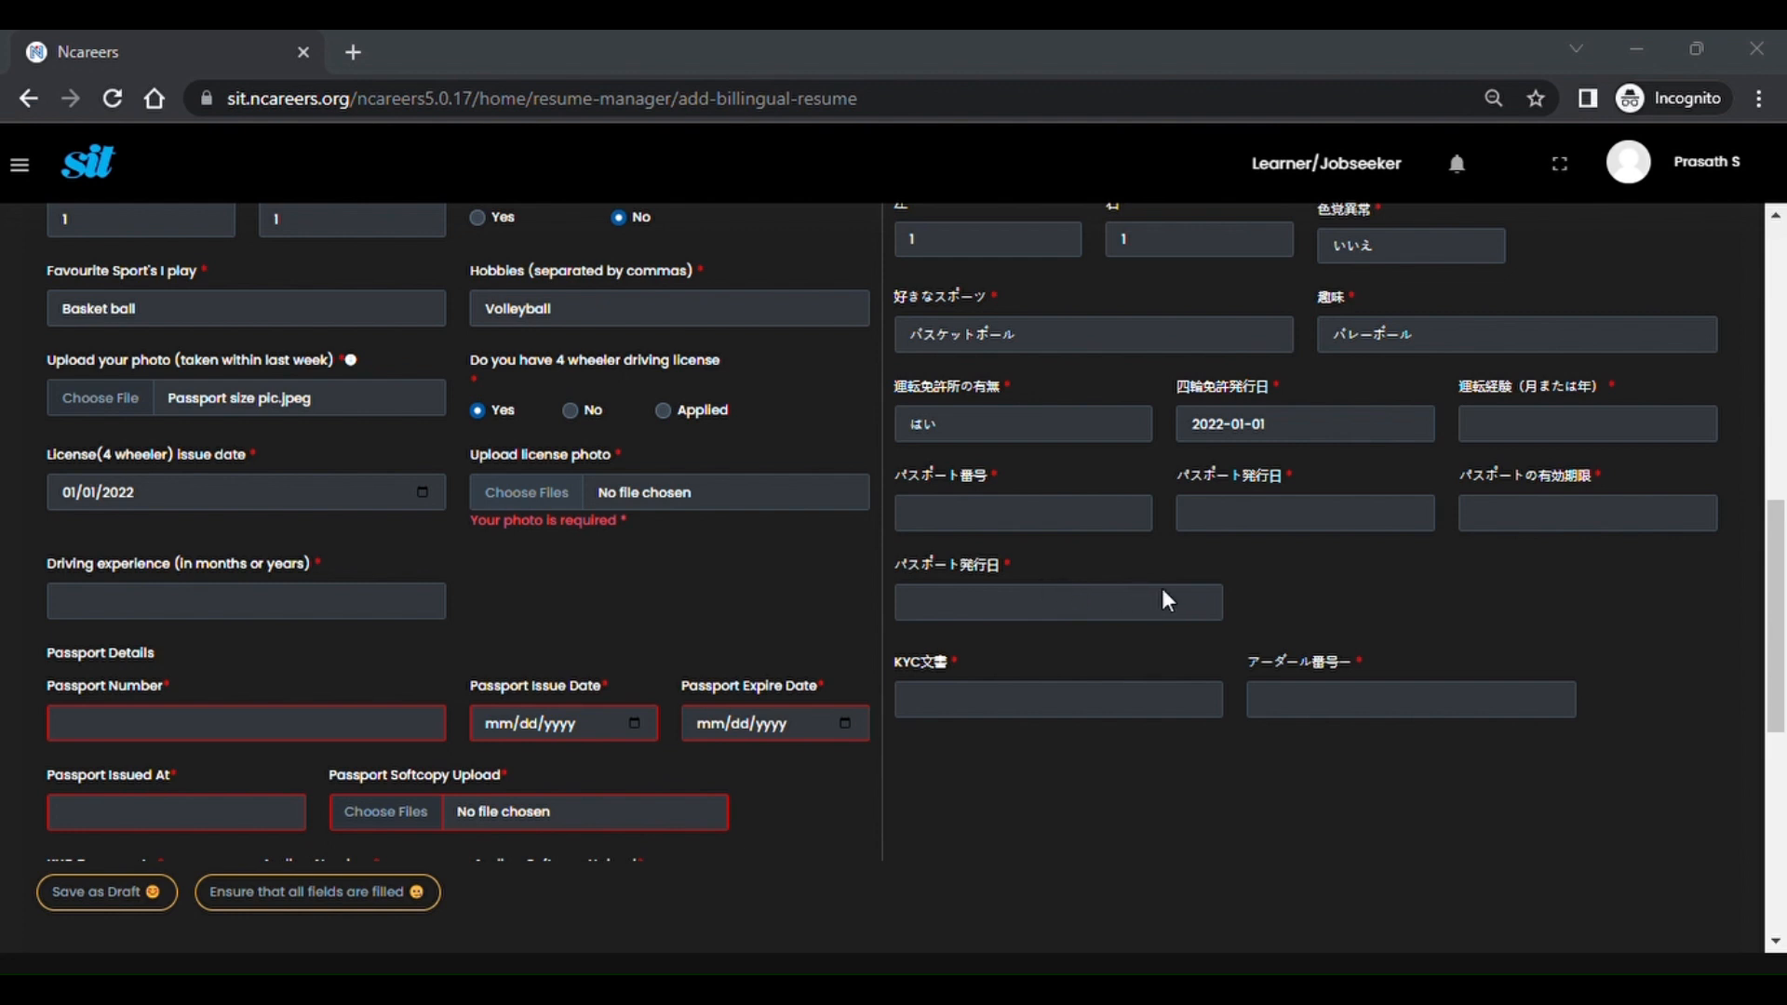
# Attach two licence photos and enter 6 months of driving experience.
pyautogui.click(1404, 819)
pyautogui.click(238, 596)
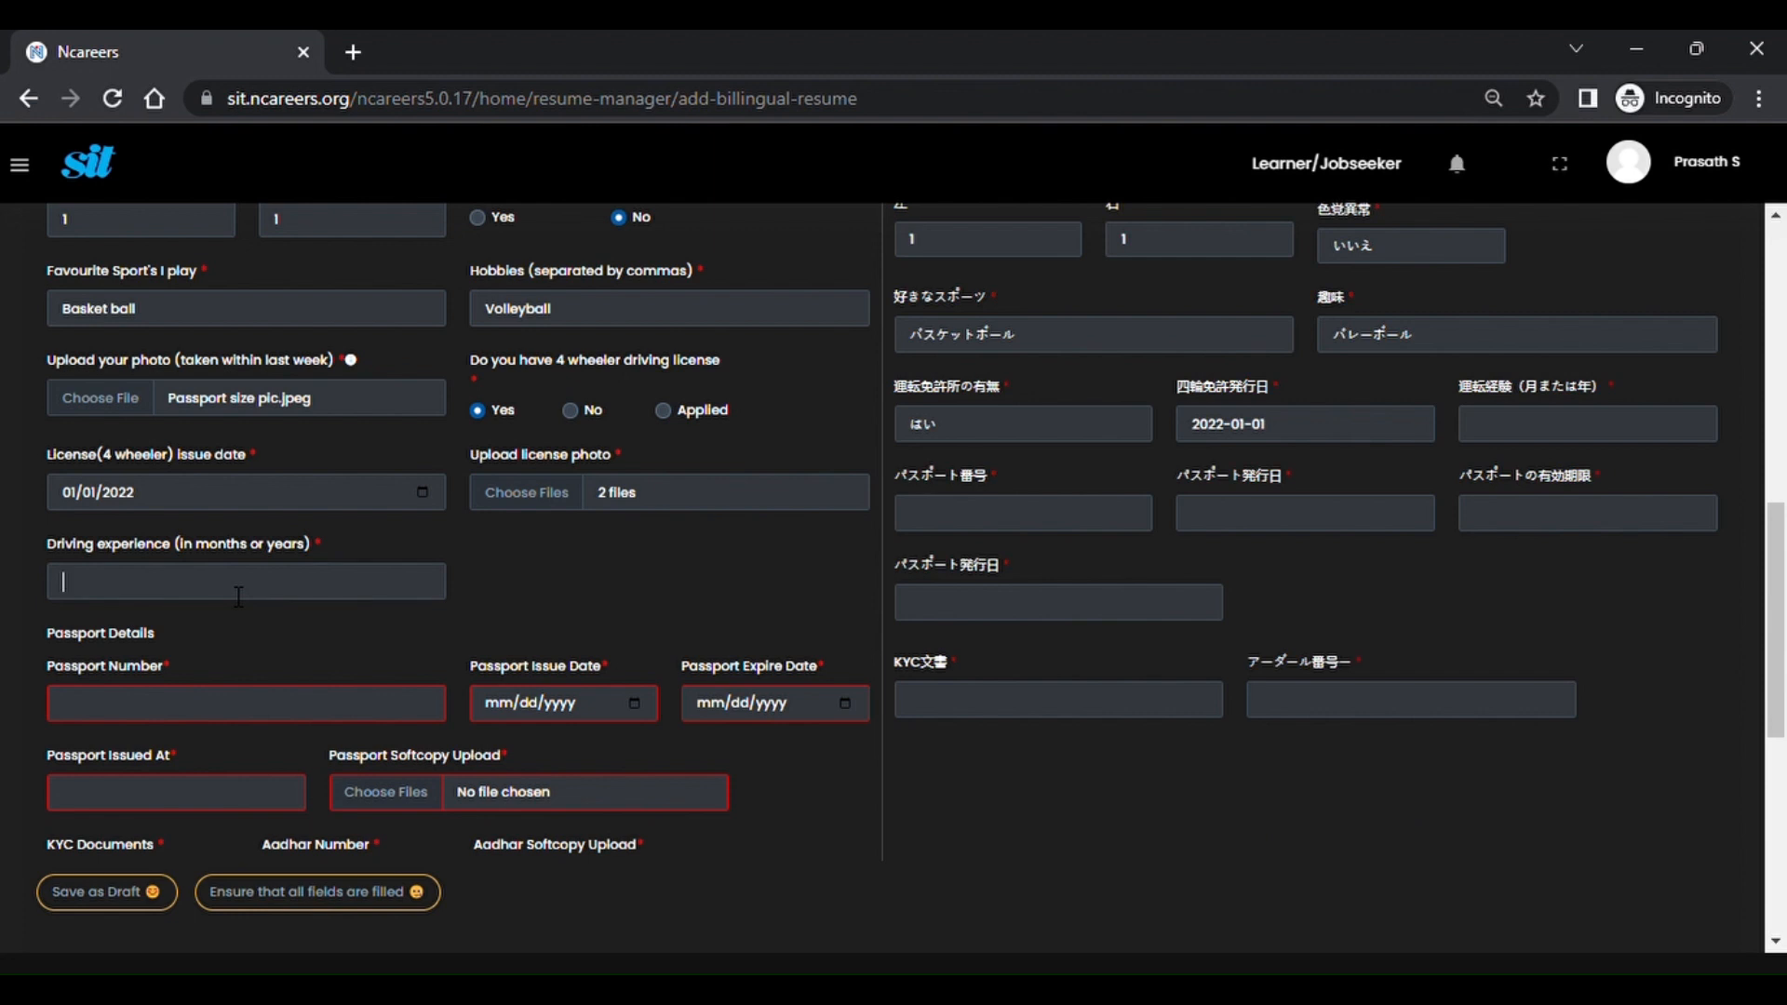
pyautogui.write('6 month')
pyautogui.press('BackSpace')
pyautogui.press('BackSpace')
pyautogui.write('ths')
# Fill in the passport number and passport issue date 03/01/2023.
pyautogui.press('Tab')
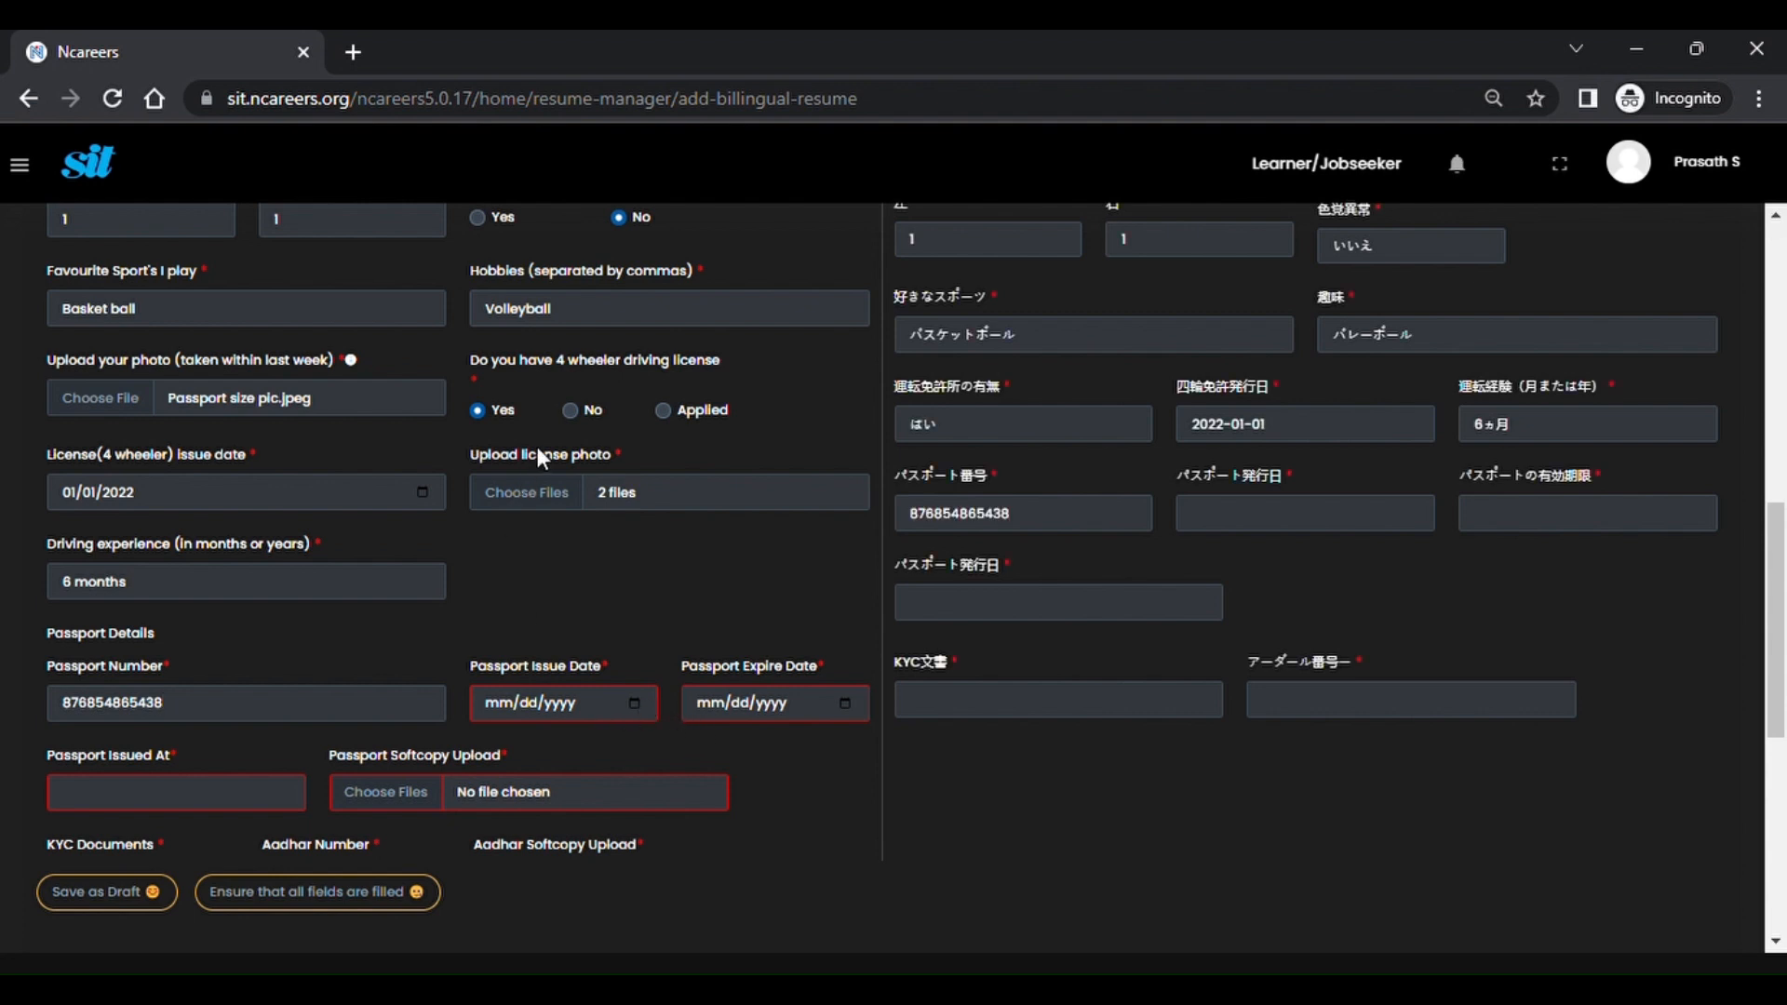
pyautogui.click(573, 486)
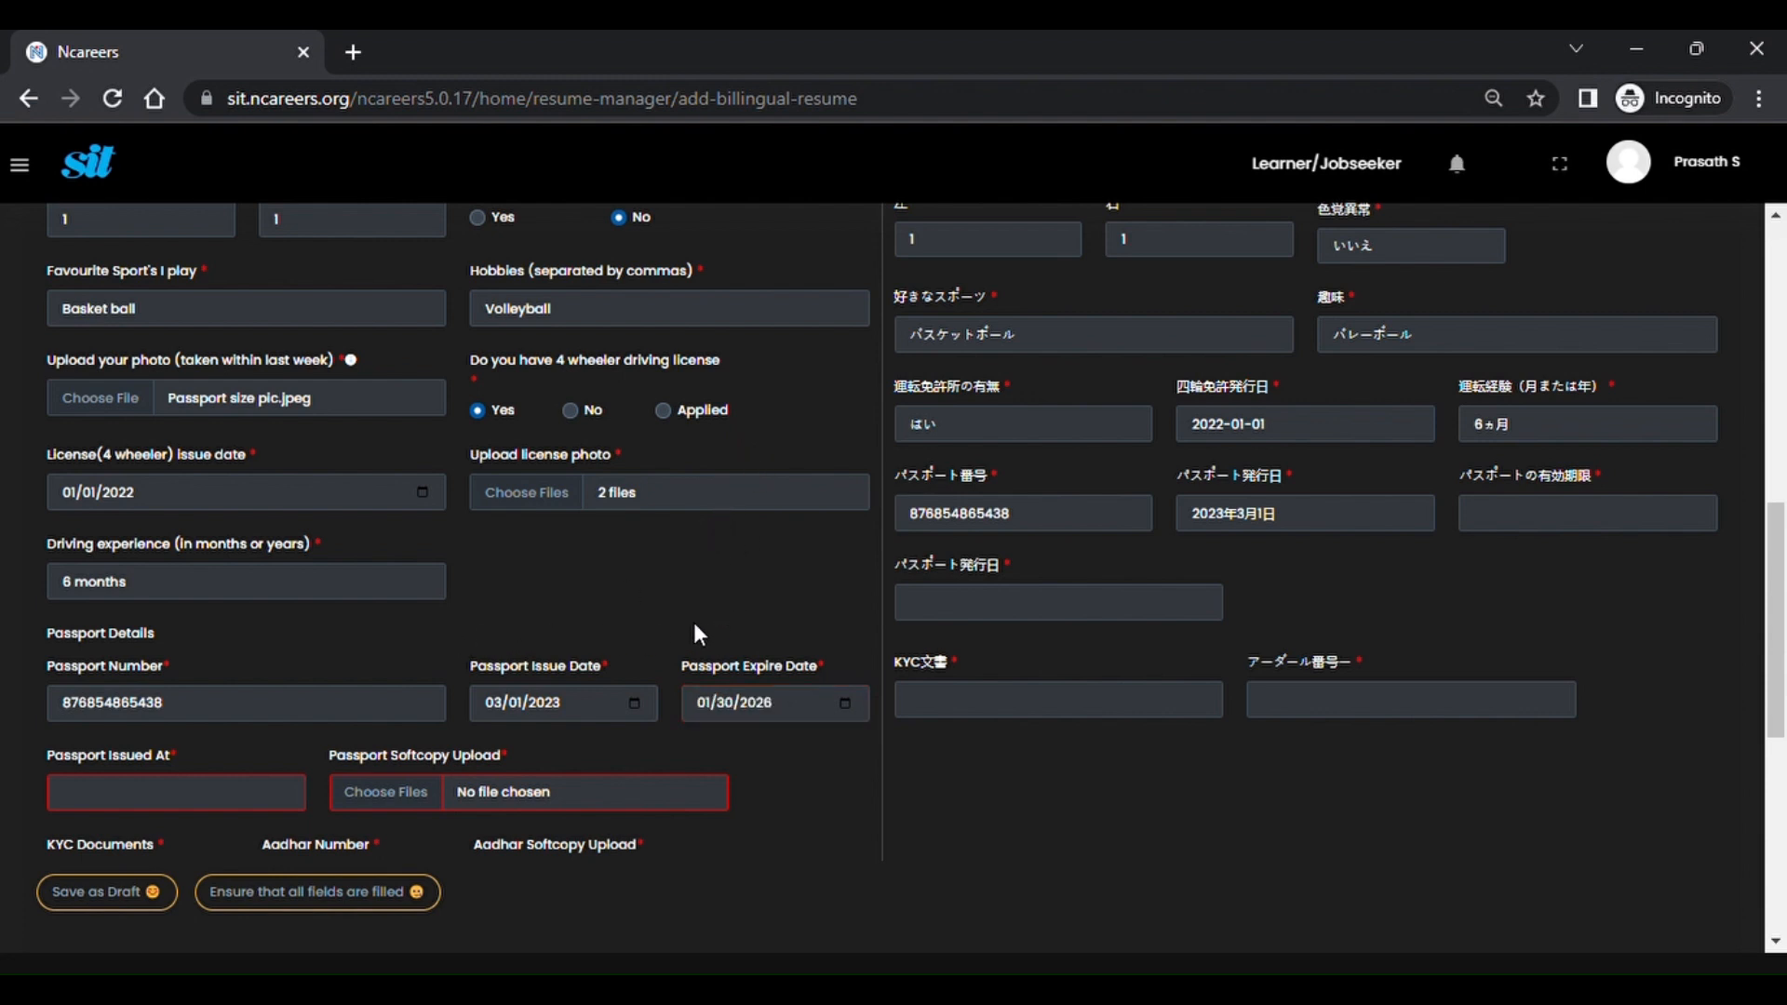
pyautogui.scroll(-5, 377, 631)
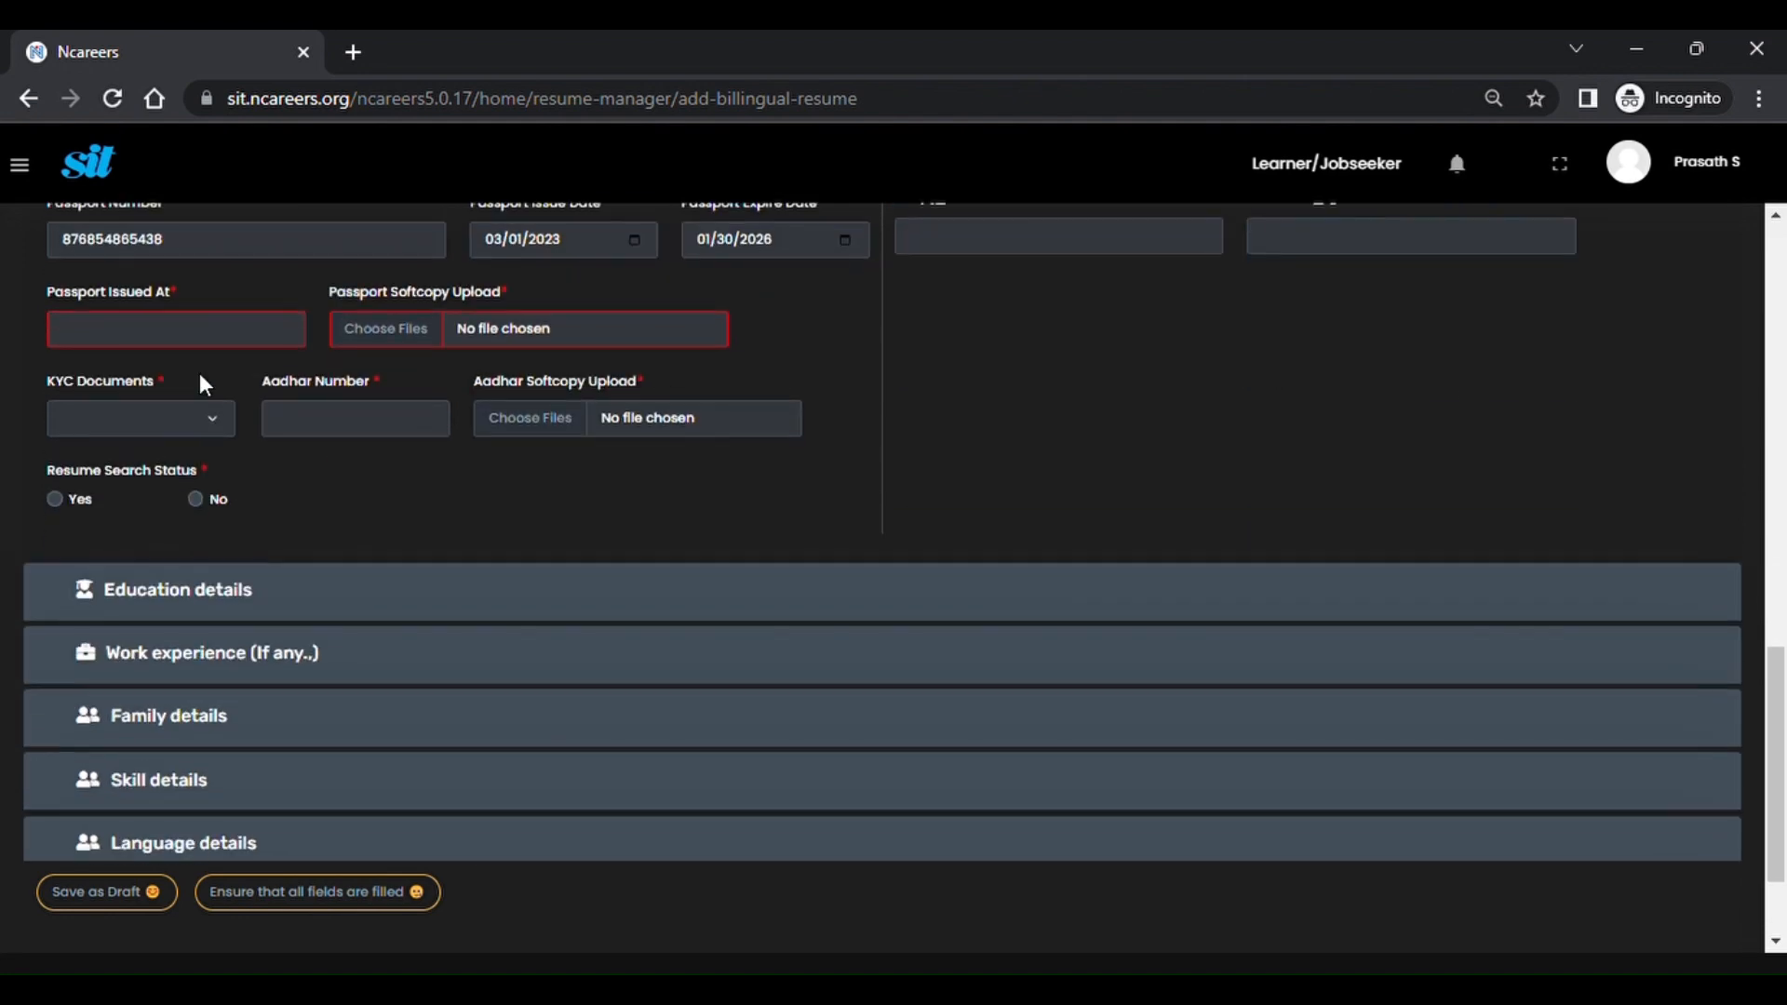
# Set Passport Issued At to Chennai and attach passport-for-travel.png as the passport copy.
pyautogui.click(226, 346)
pyautogui.write('Che')
pyautogui.click(219, 375)
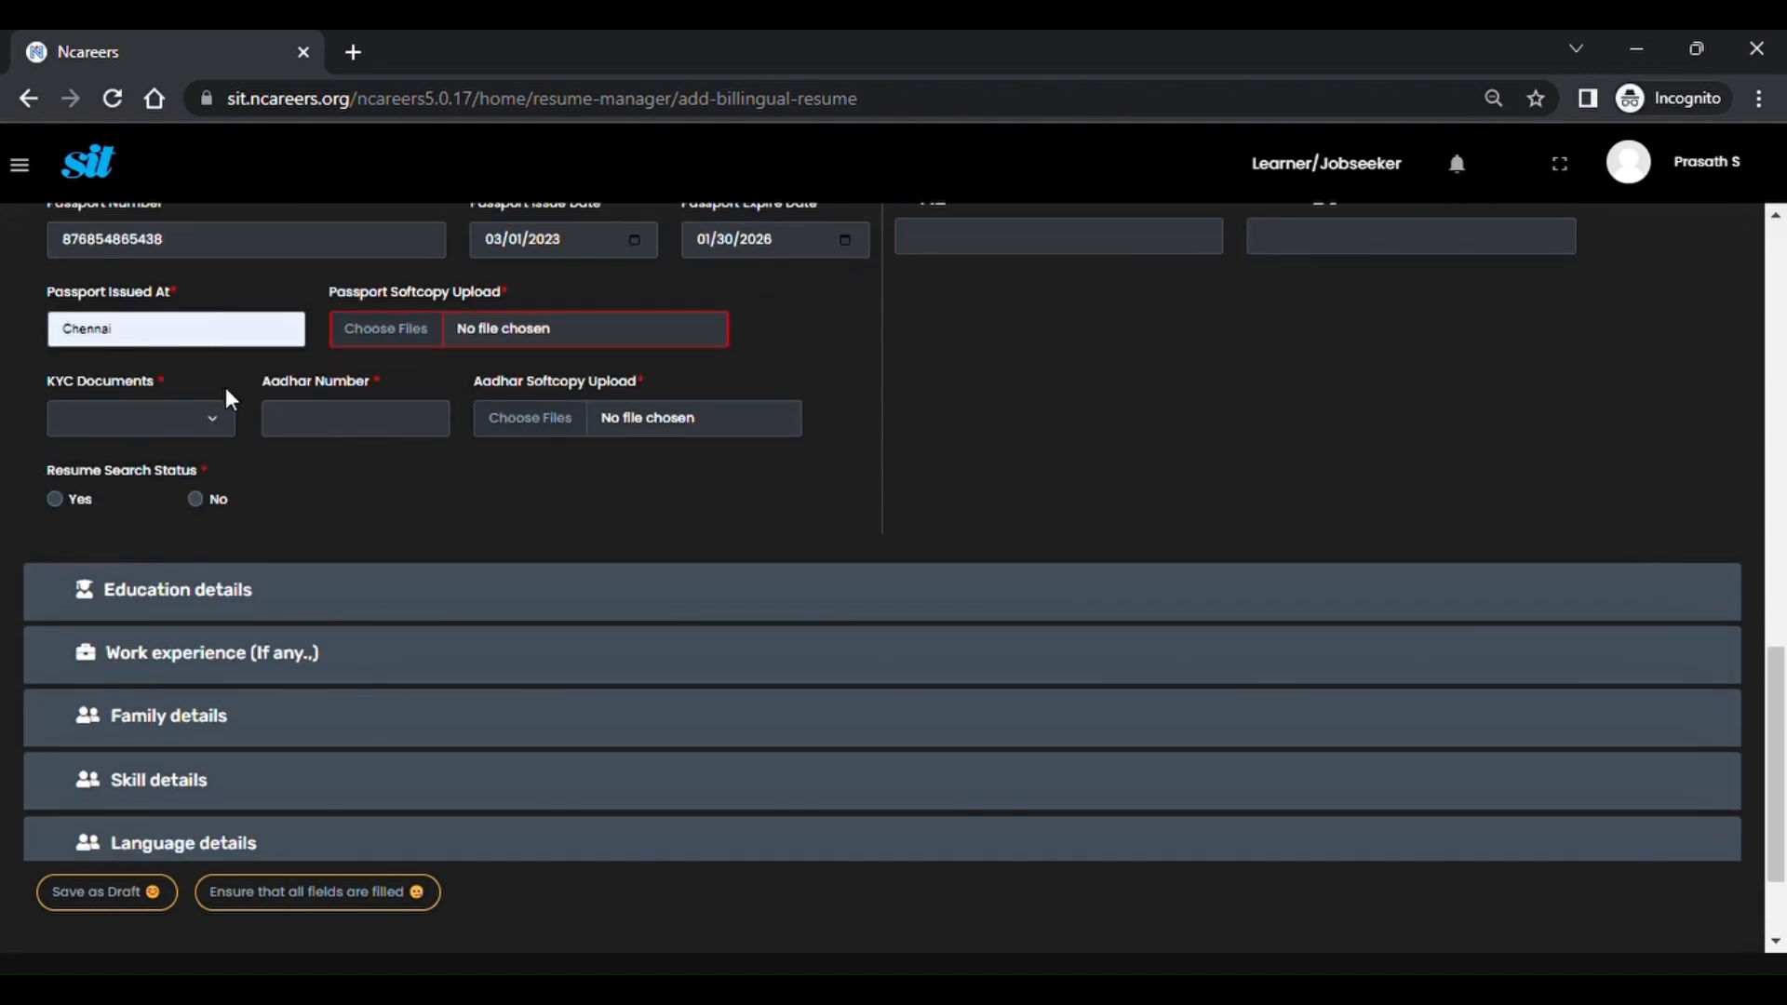
pyautogui.click(503, 326)
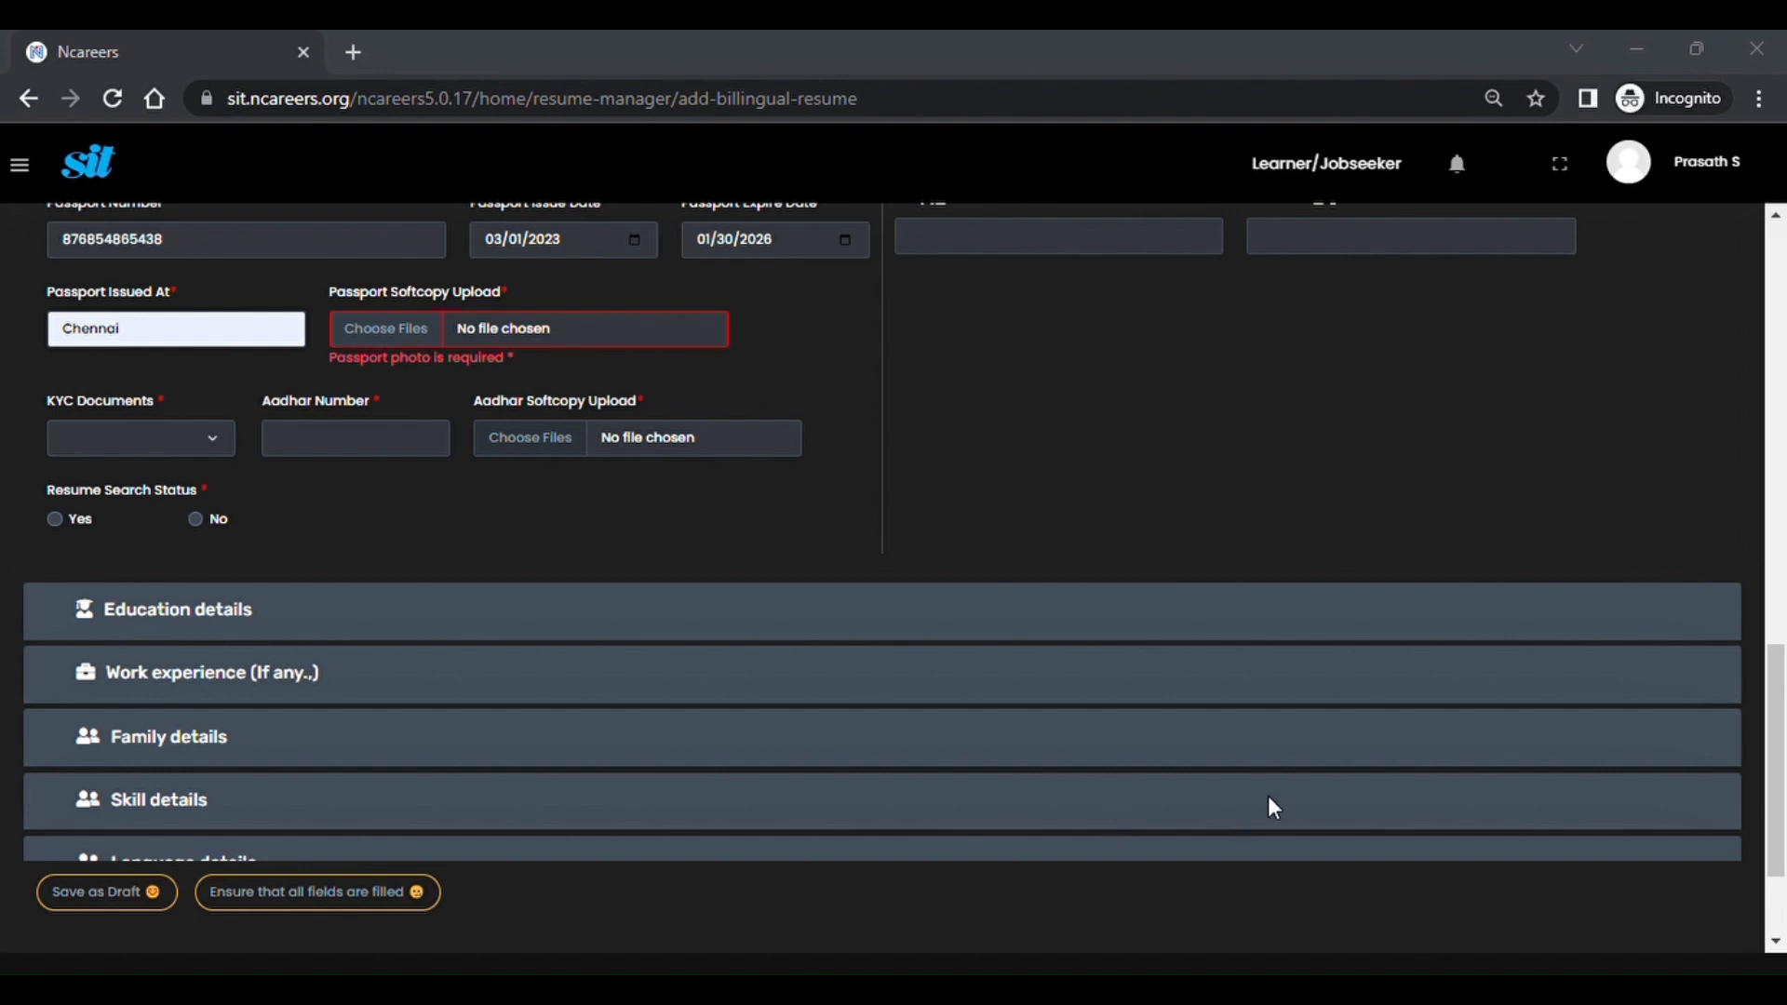
pyautogui.click(1355, 817)
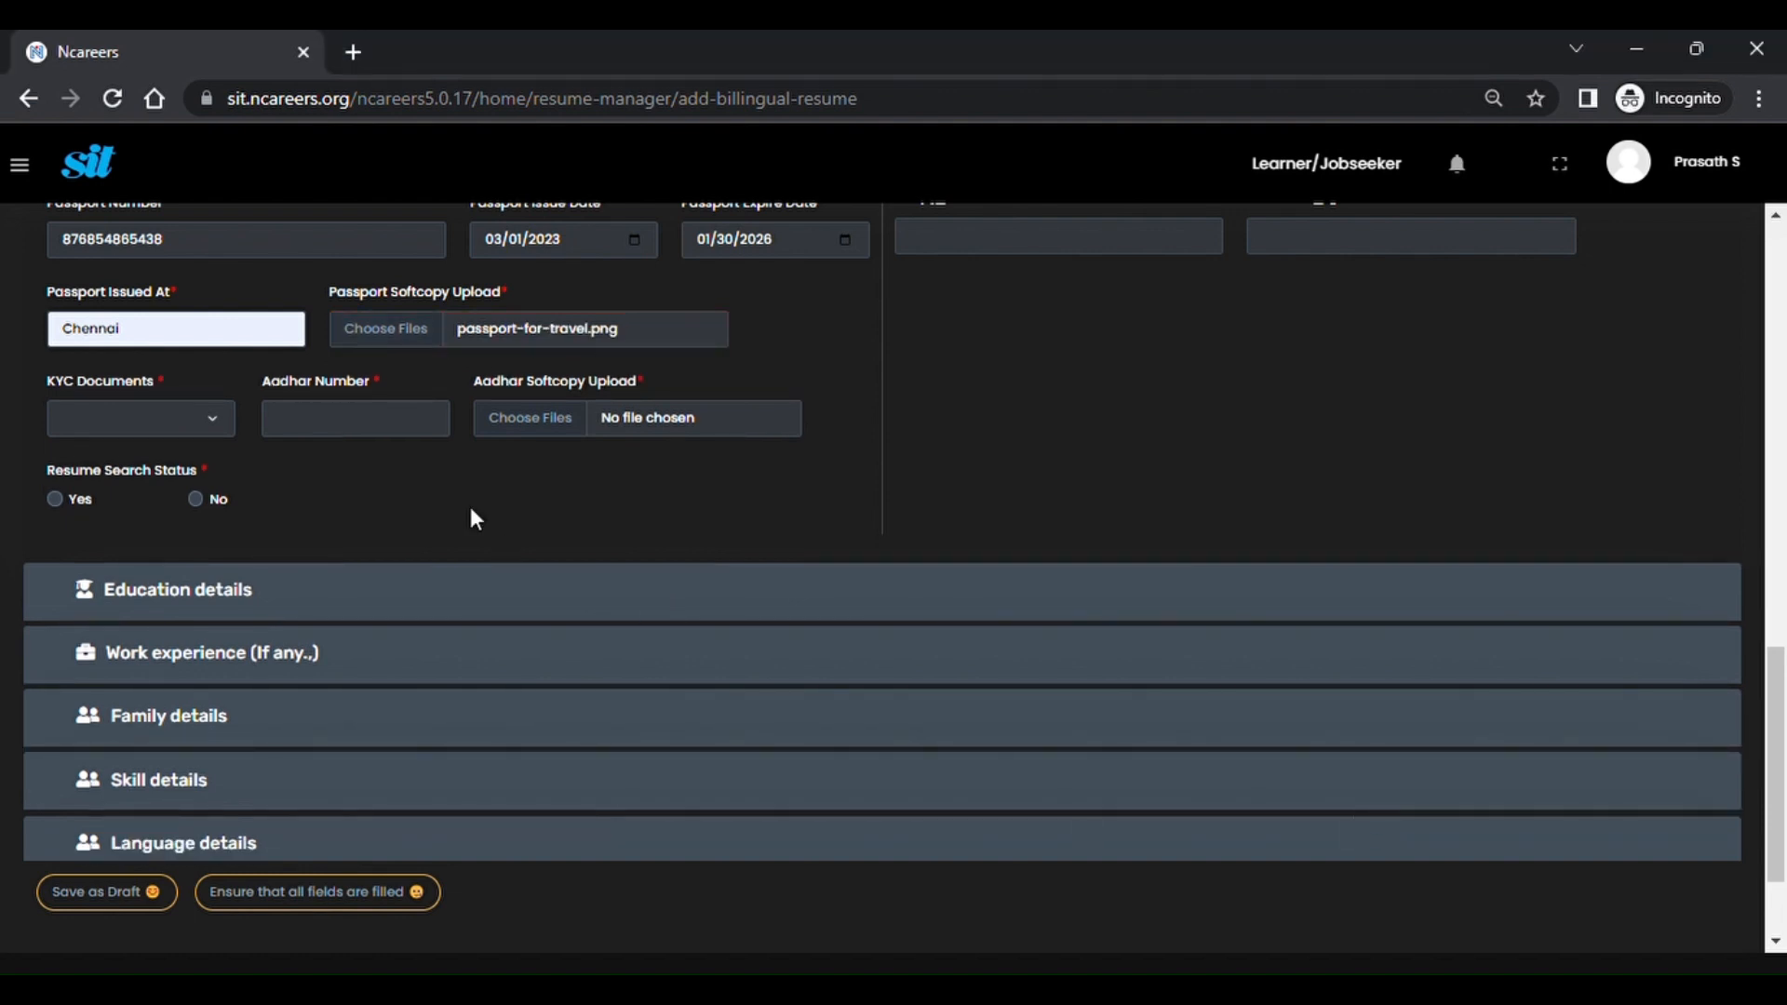
# Choose Aadhar Card as the KYC document, enter the Aadhar number, and attach Aadhar - Copy.png.
pyautogui.click(188, 417)
pyautogui.click(181, 454)
pyautogui.click(342, 437)
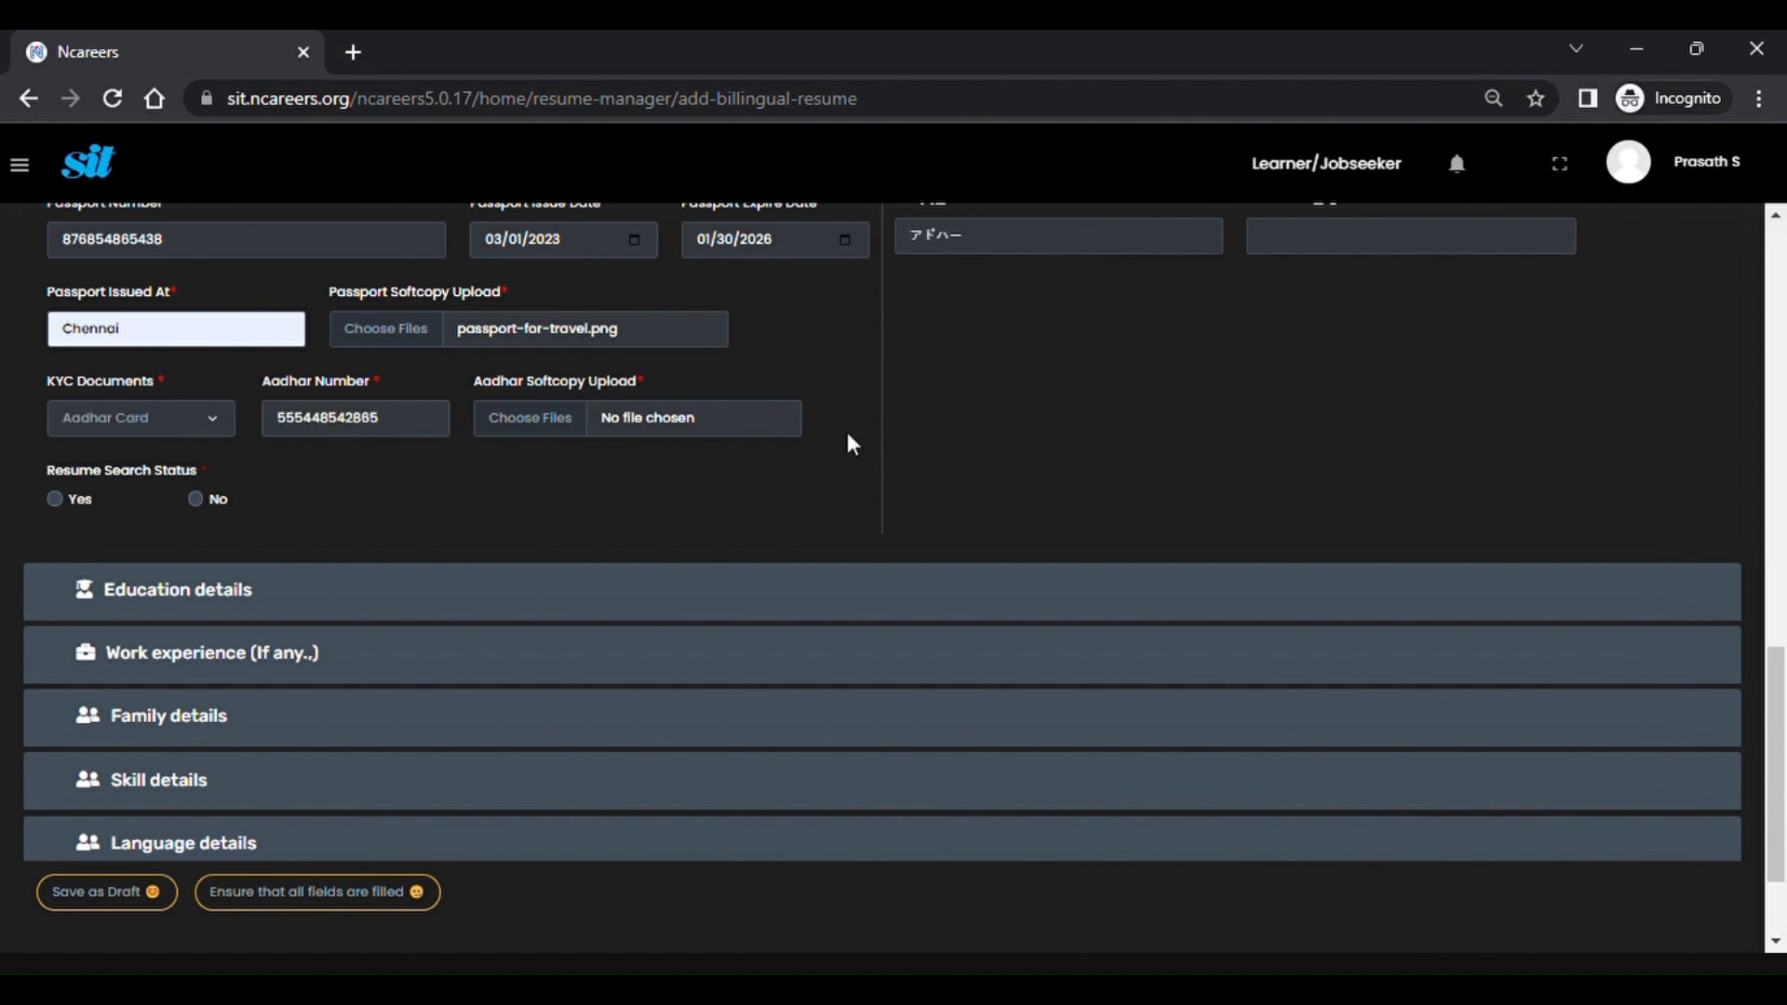
pyautogui.click(701, 427)
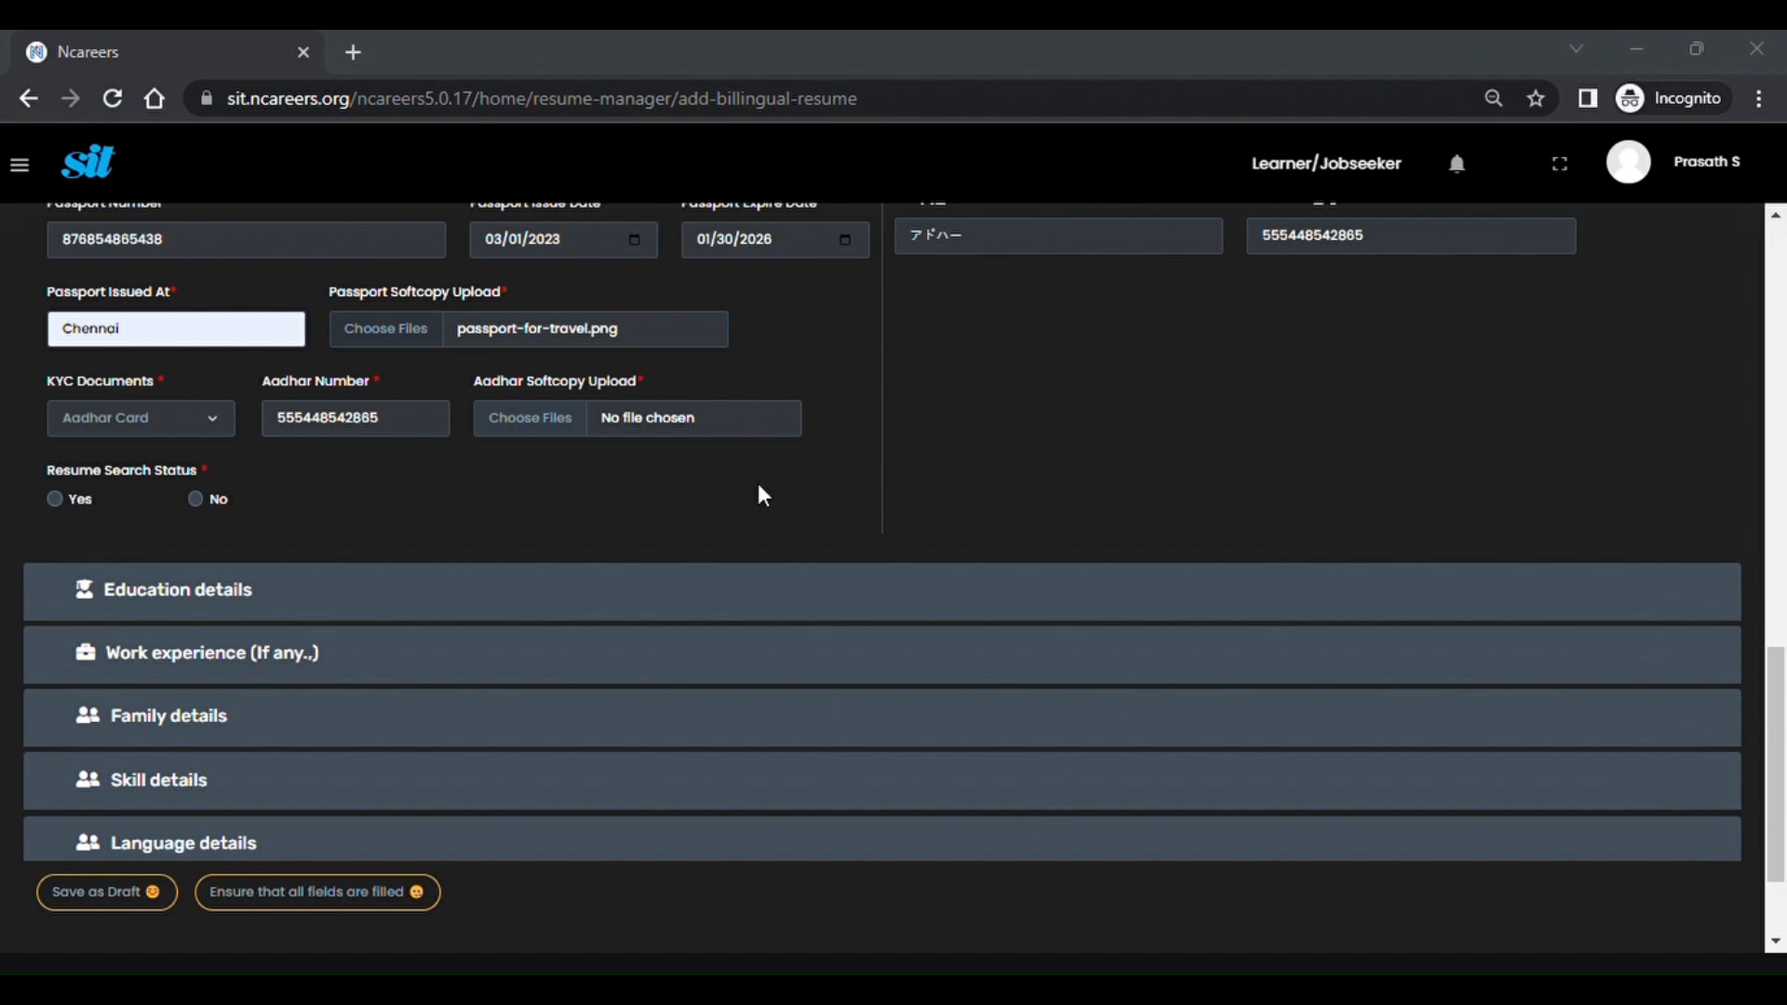
pyautogui.click(1395, 808)
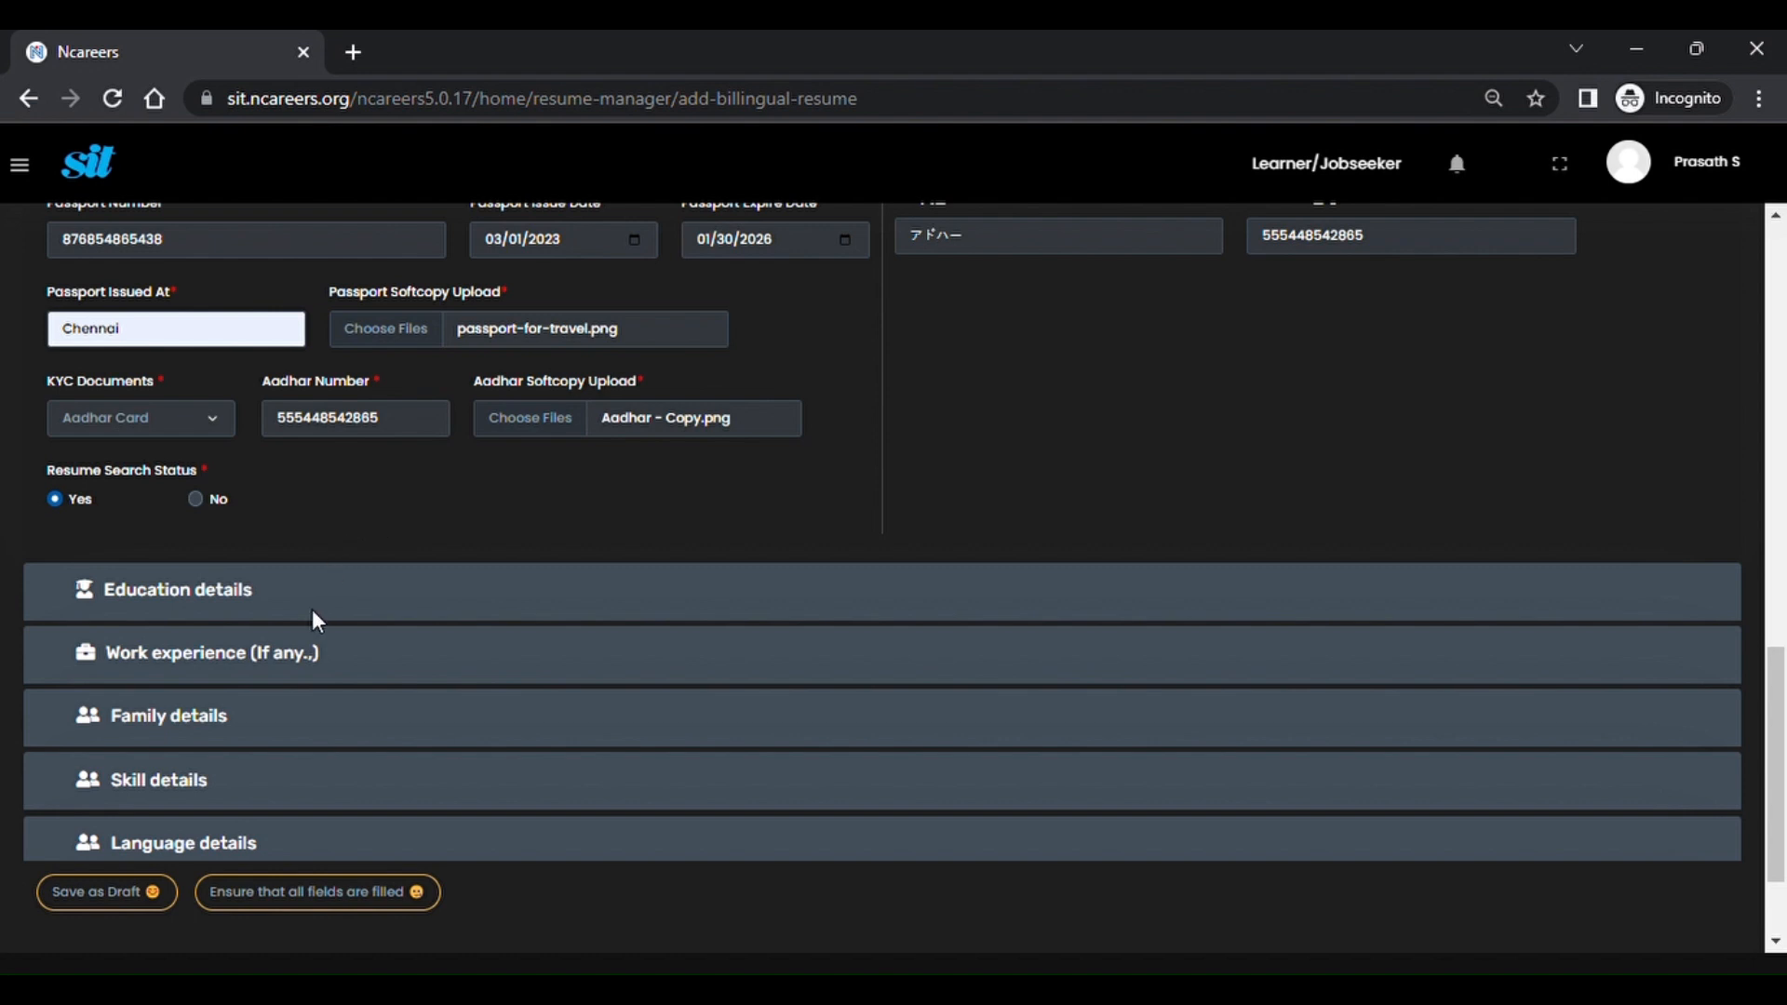
# Save the résumé as a new Draft entry dated 30-Mar-2023.
pyautogui.scroll(3, 529, 460)
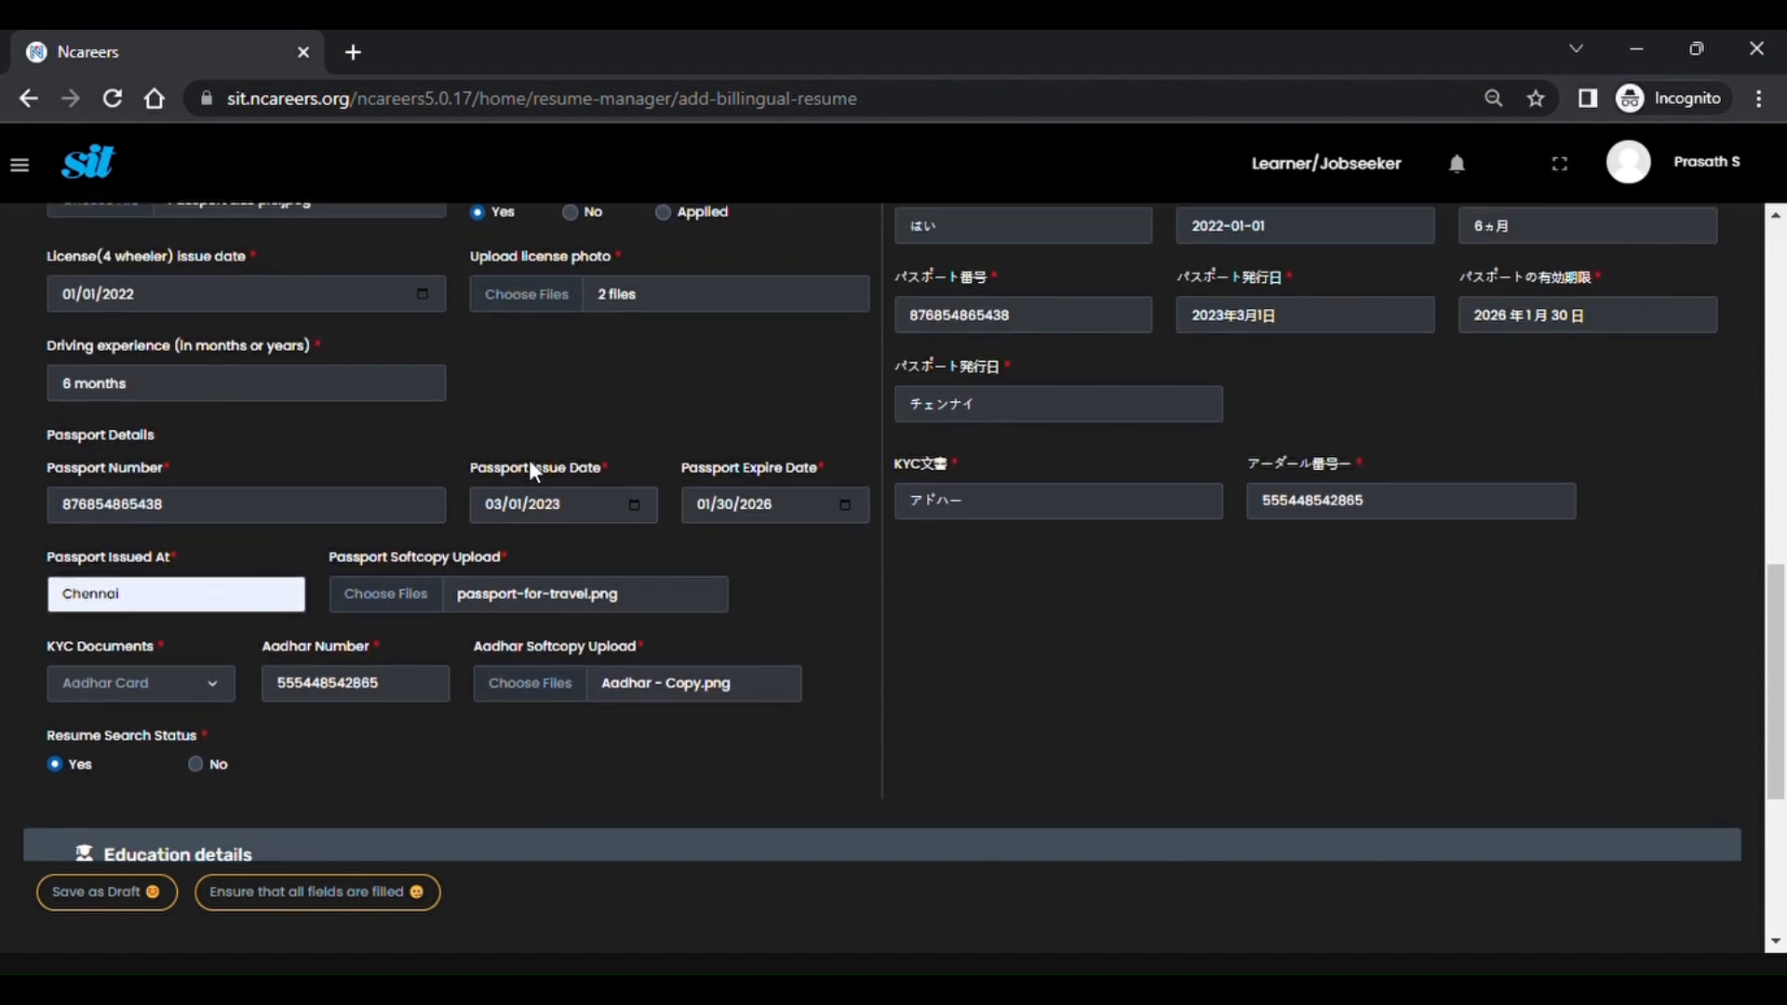
pyautogui.scroll(3, 529, 460)
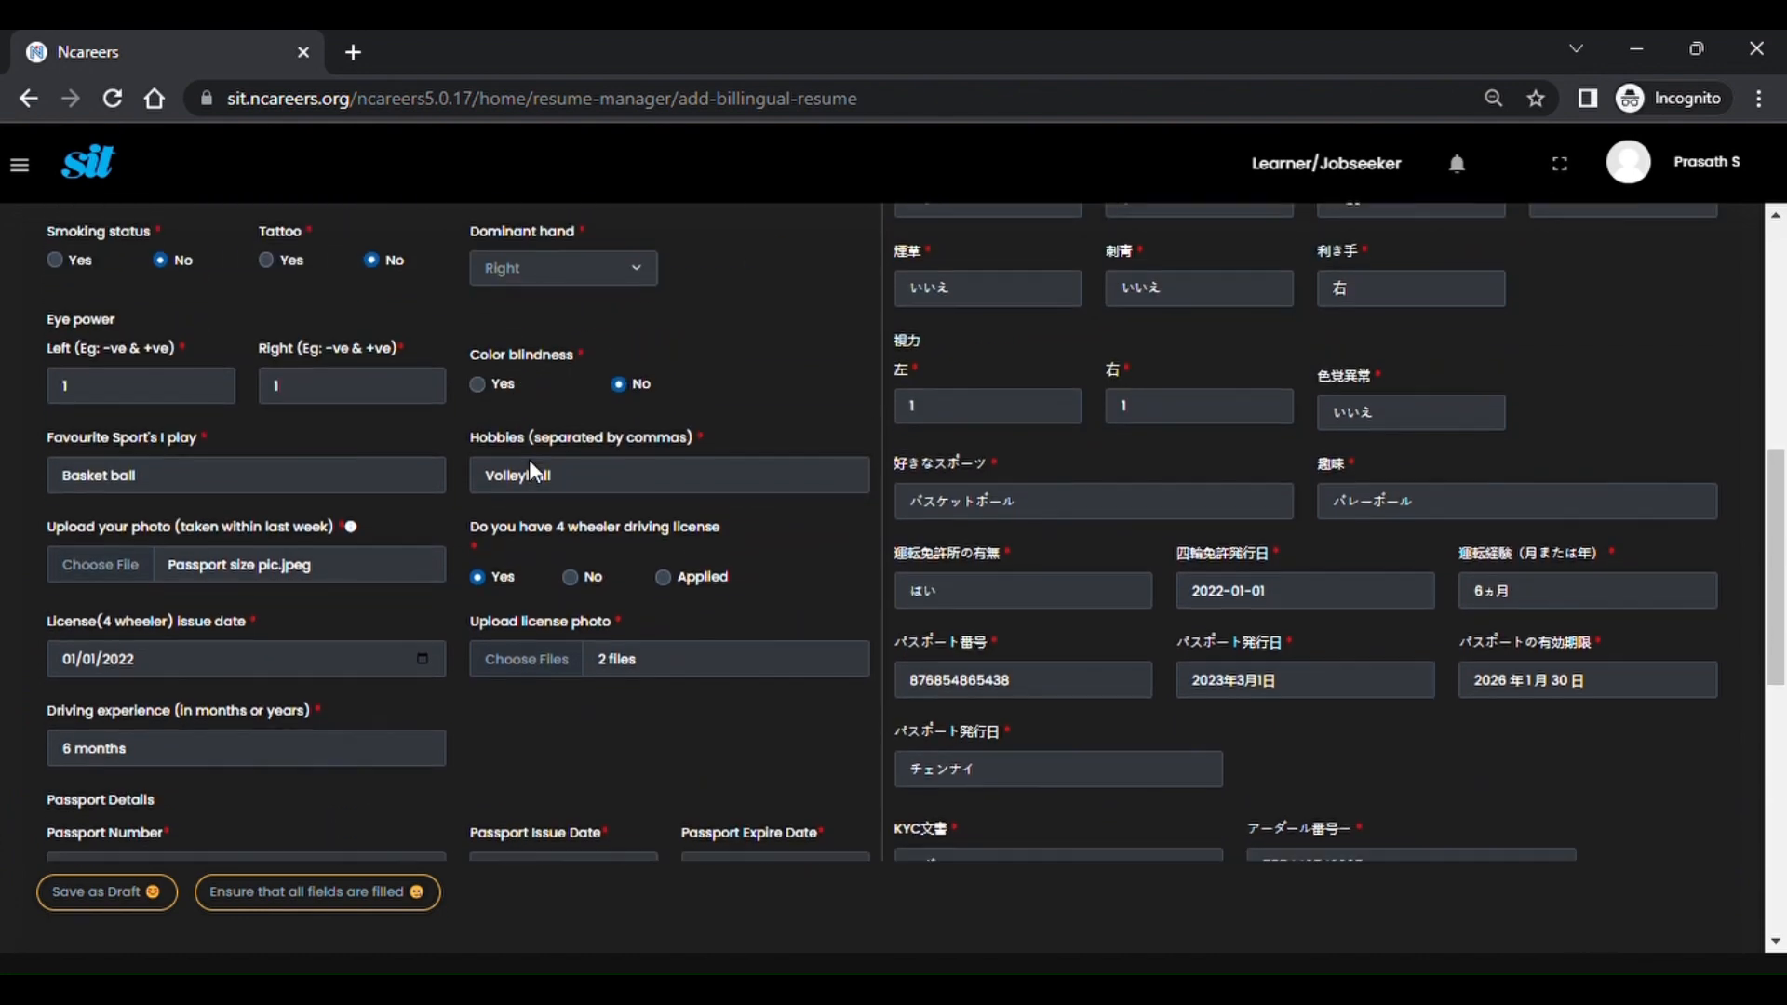
pyautogui.scroll(-7, 528, 460)
pyautogui.scroll(-2, 529, 460)
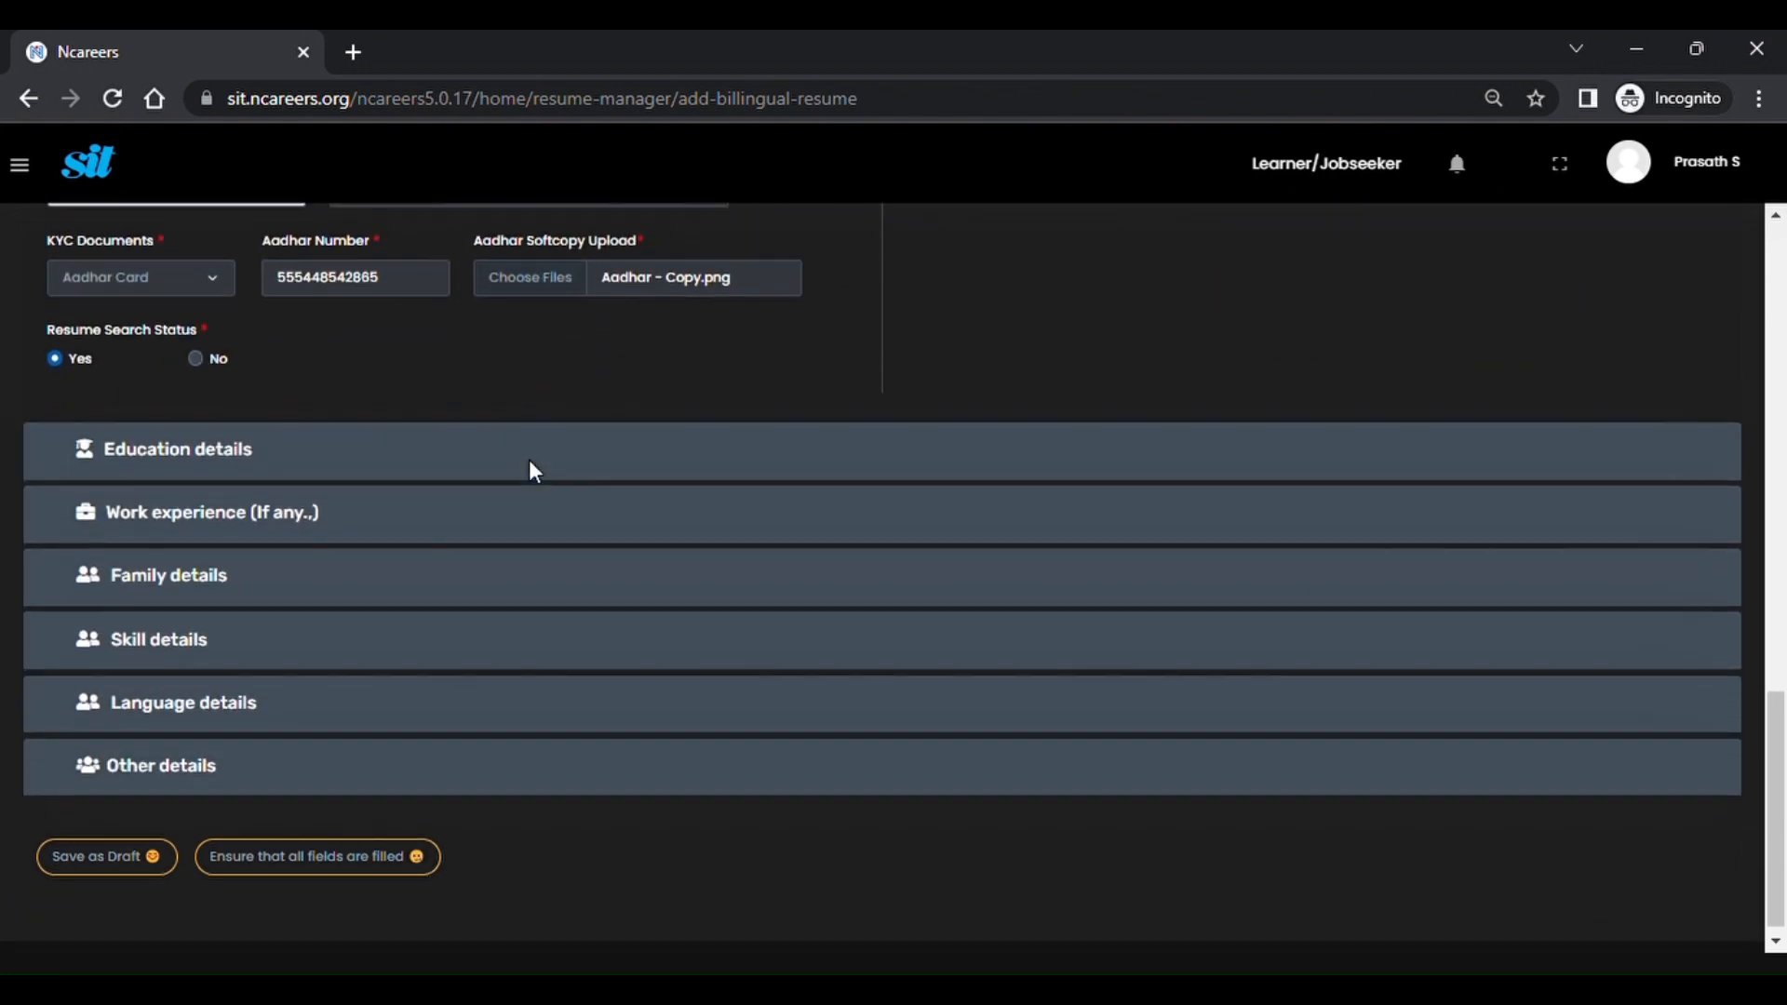
pyautogui.click(138, 858)
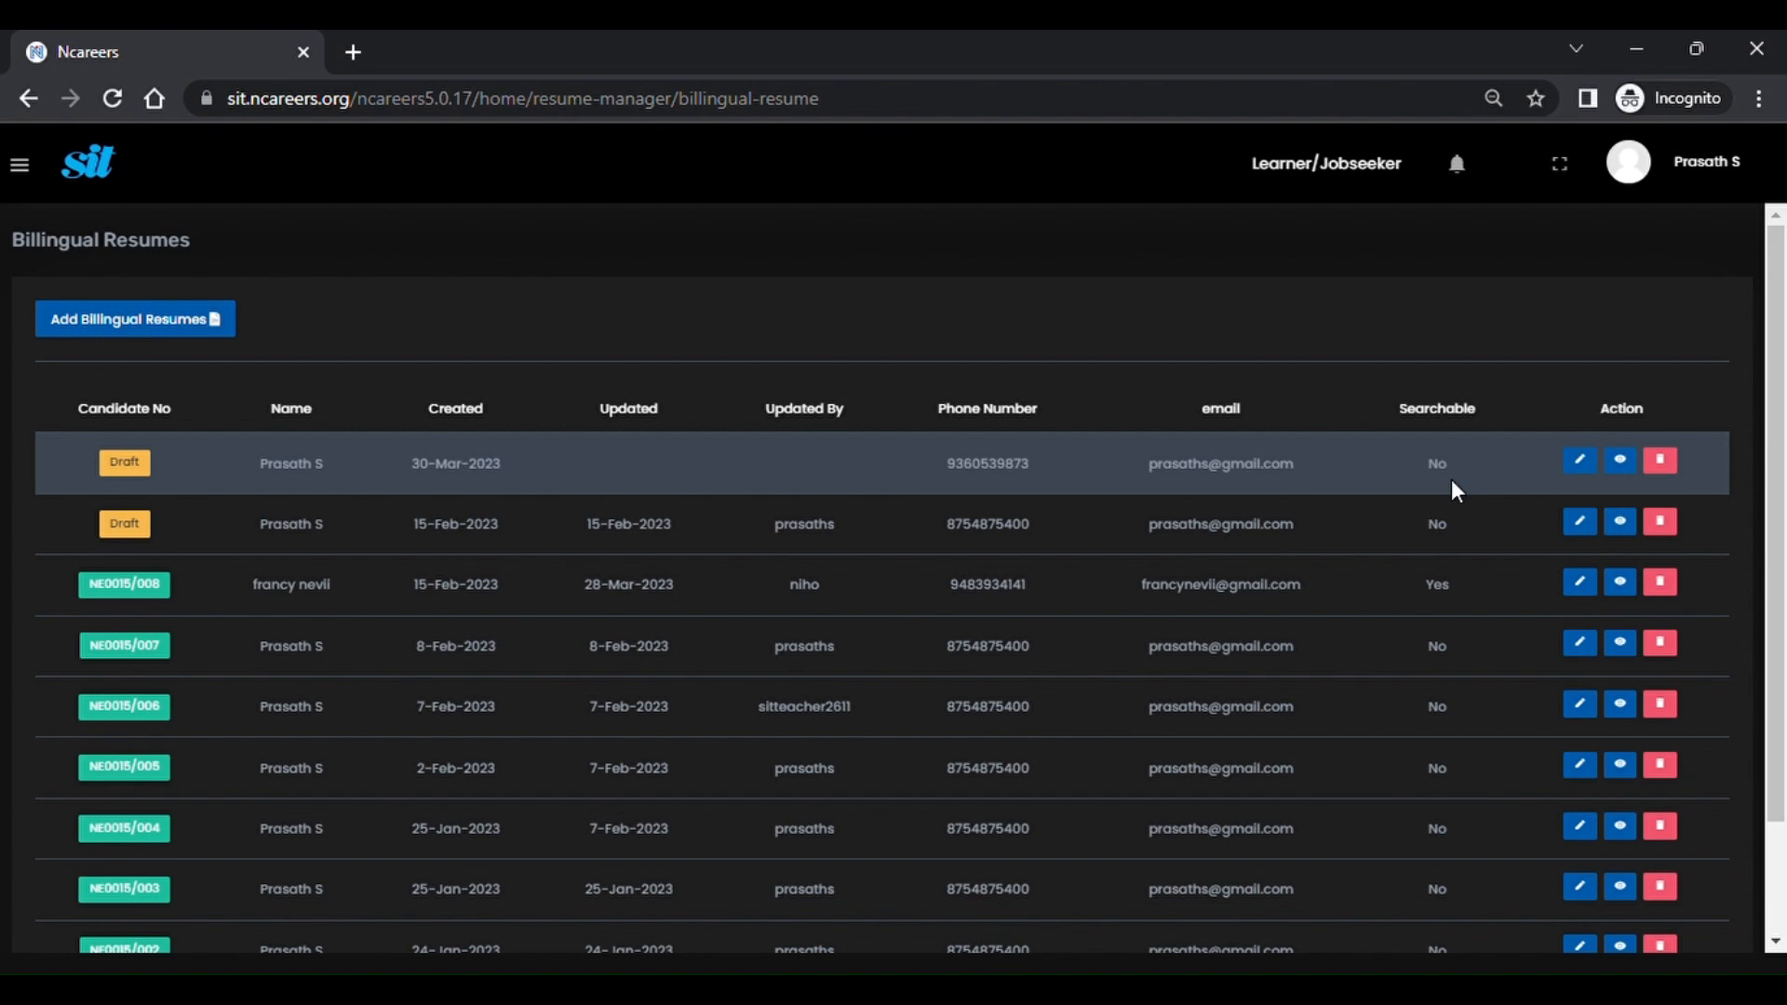
# Open the new draft résumé and mark it as searchable in personal details.
pyautogui.click(1587, 461)
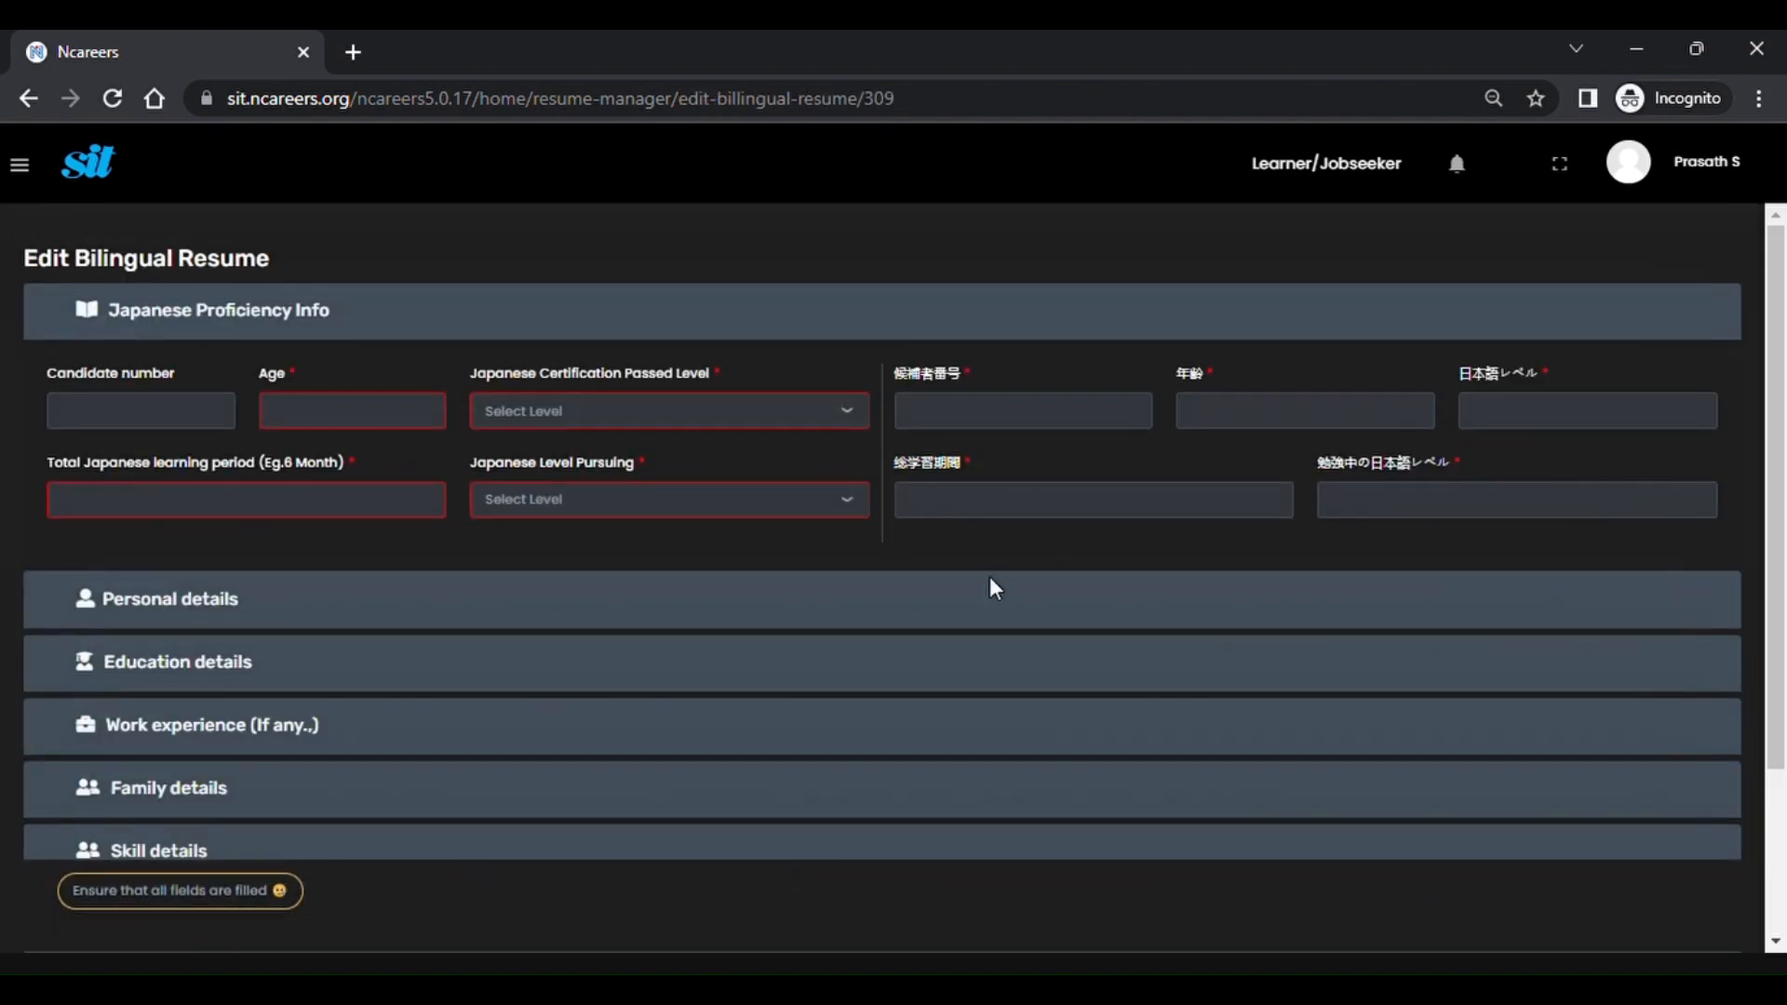
pyautogui.scroll(-1, 991, 577)
pyautogui.click(206, 455)
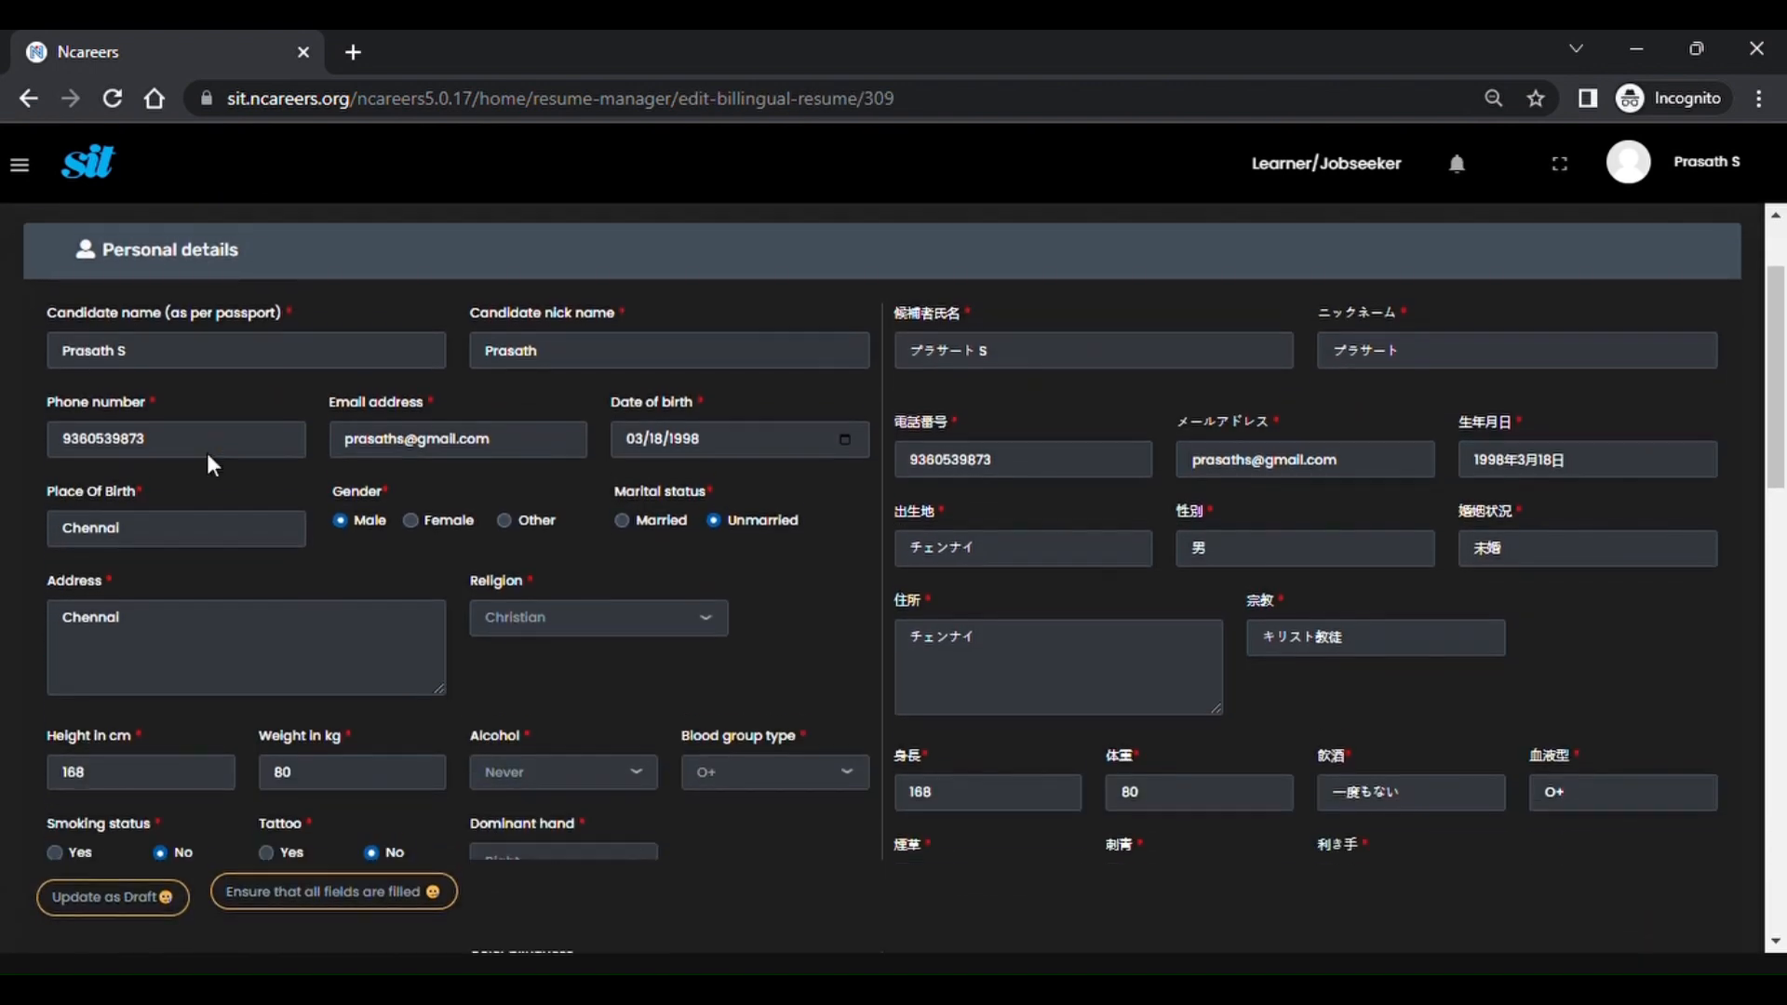
pyautogui.scroll(-13, 206, 453)
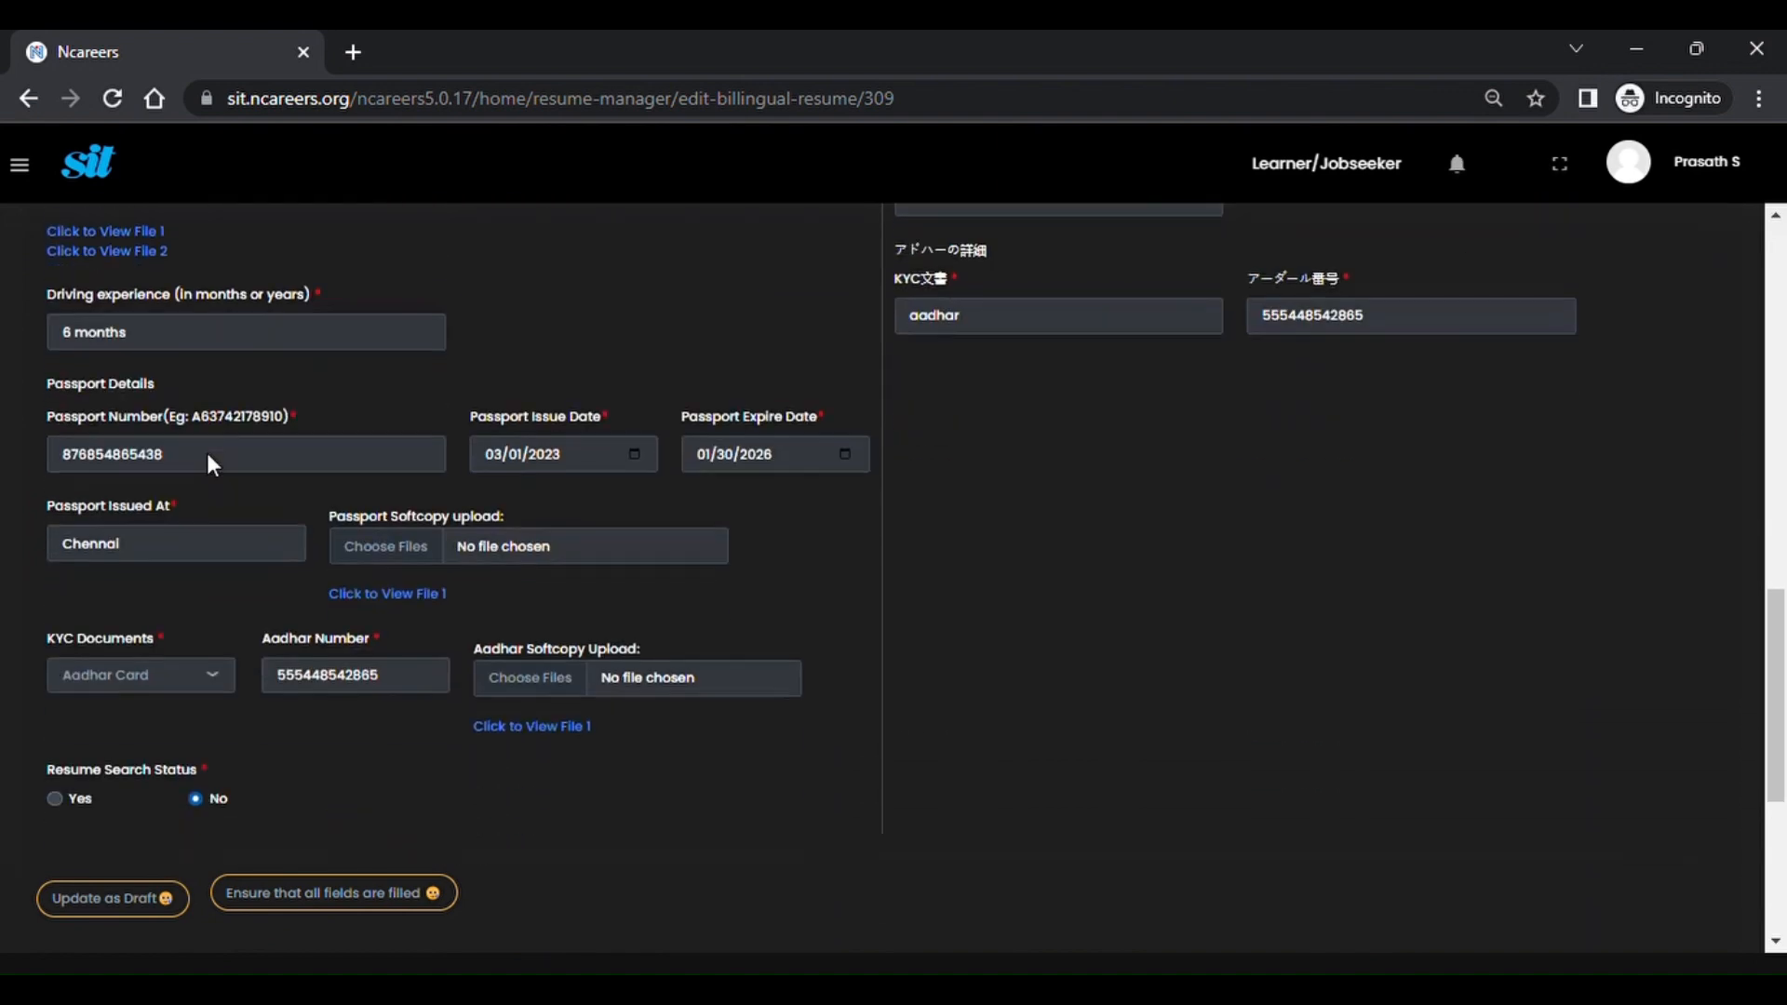
pyautogui.scroll(-3, 207, 452)
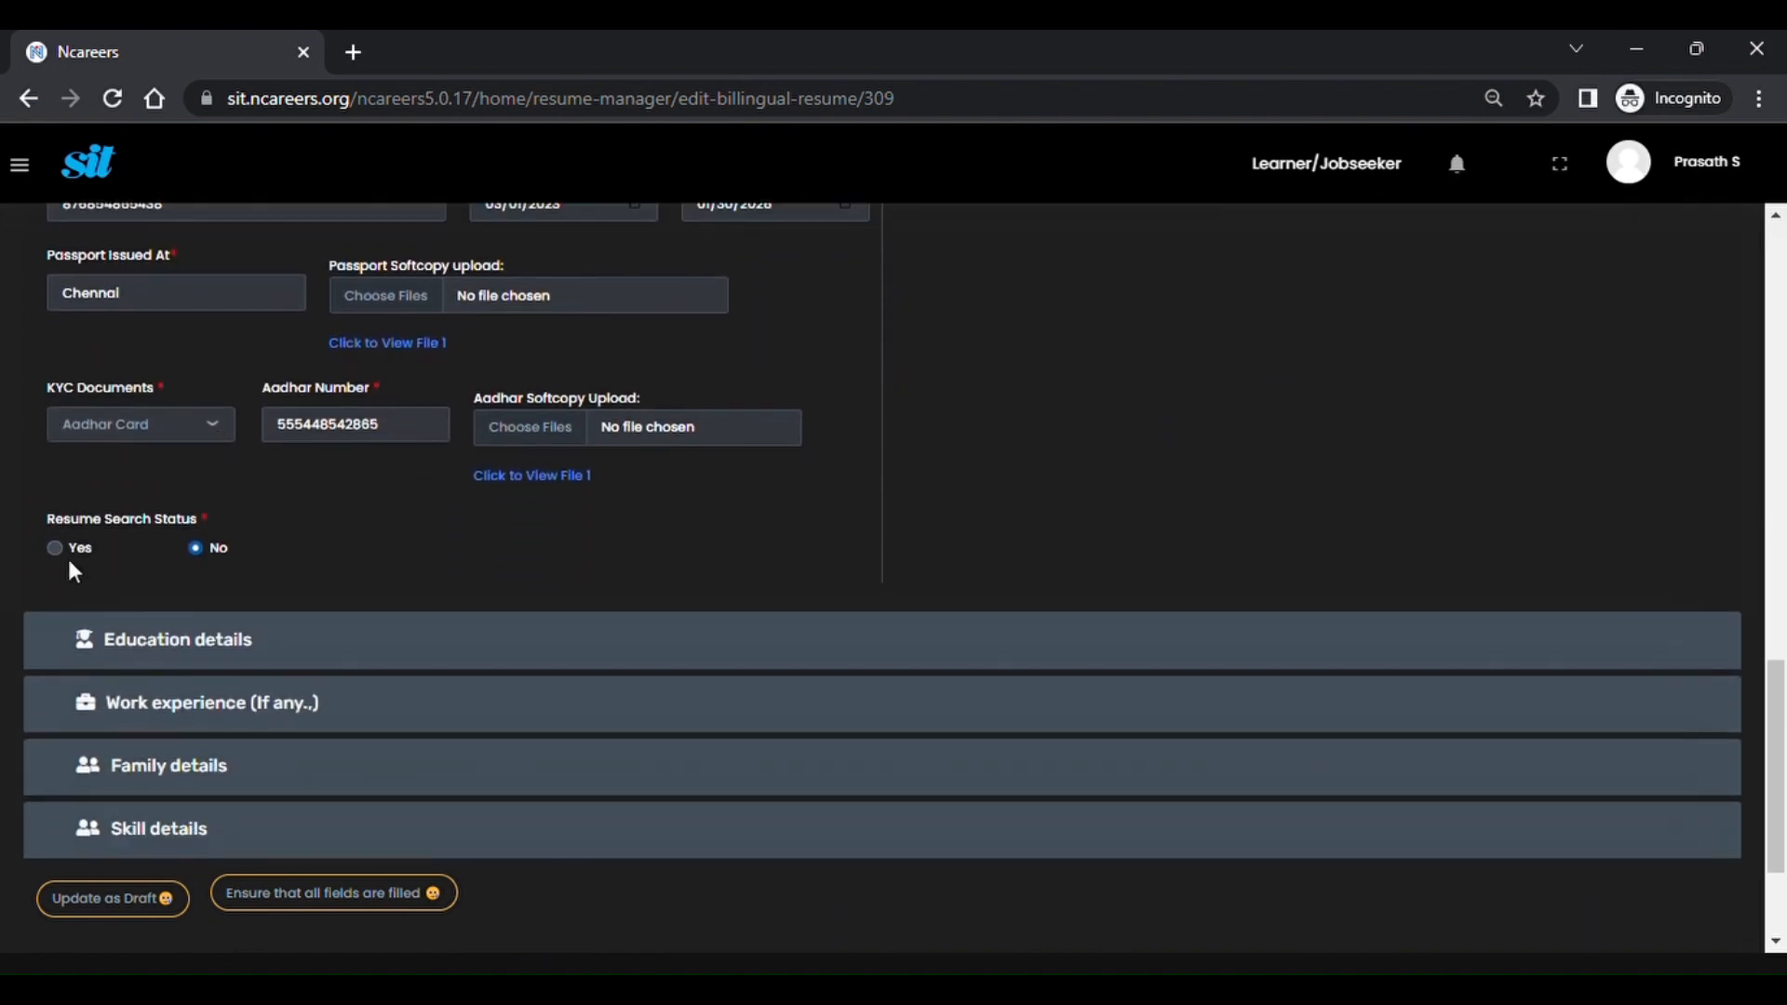
pyautogui.click(51, 548)
pyautogui.scroll(-3, 95, 575)
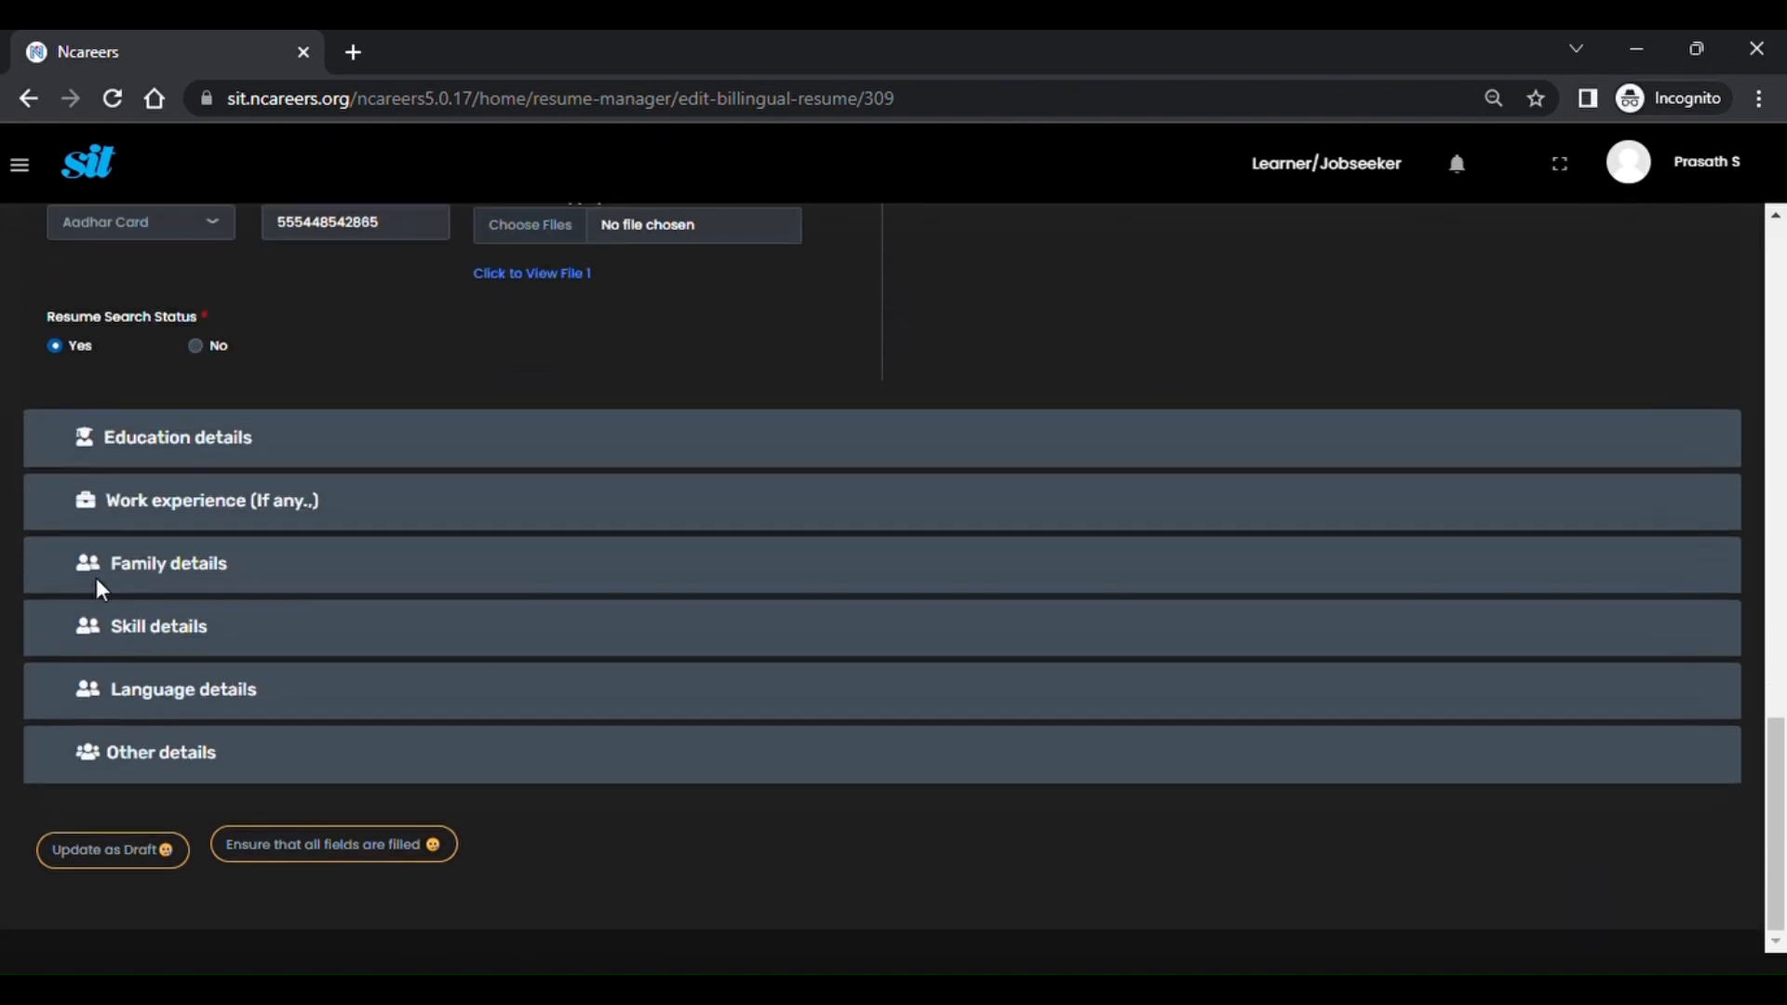
# Update the Alagappa education entry with qualification BE and subjects 'Thermodynamics, Thermal Engg'.
pyautogui.click(142, 447)
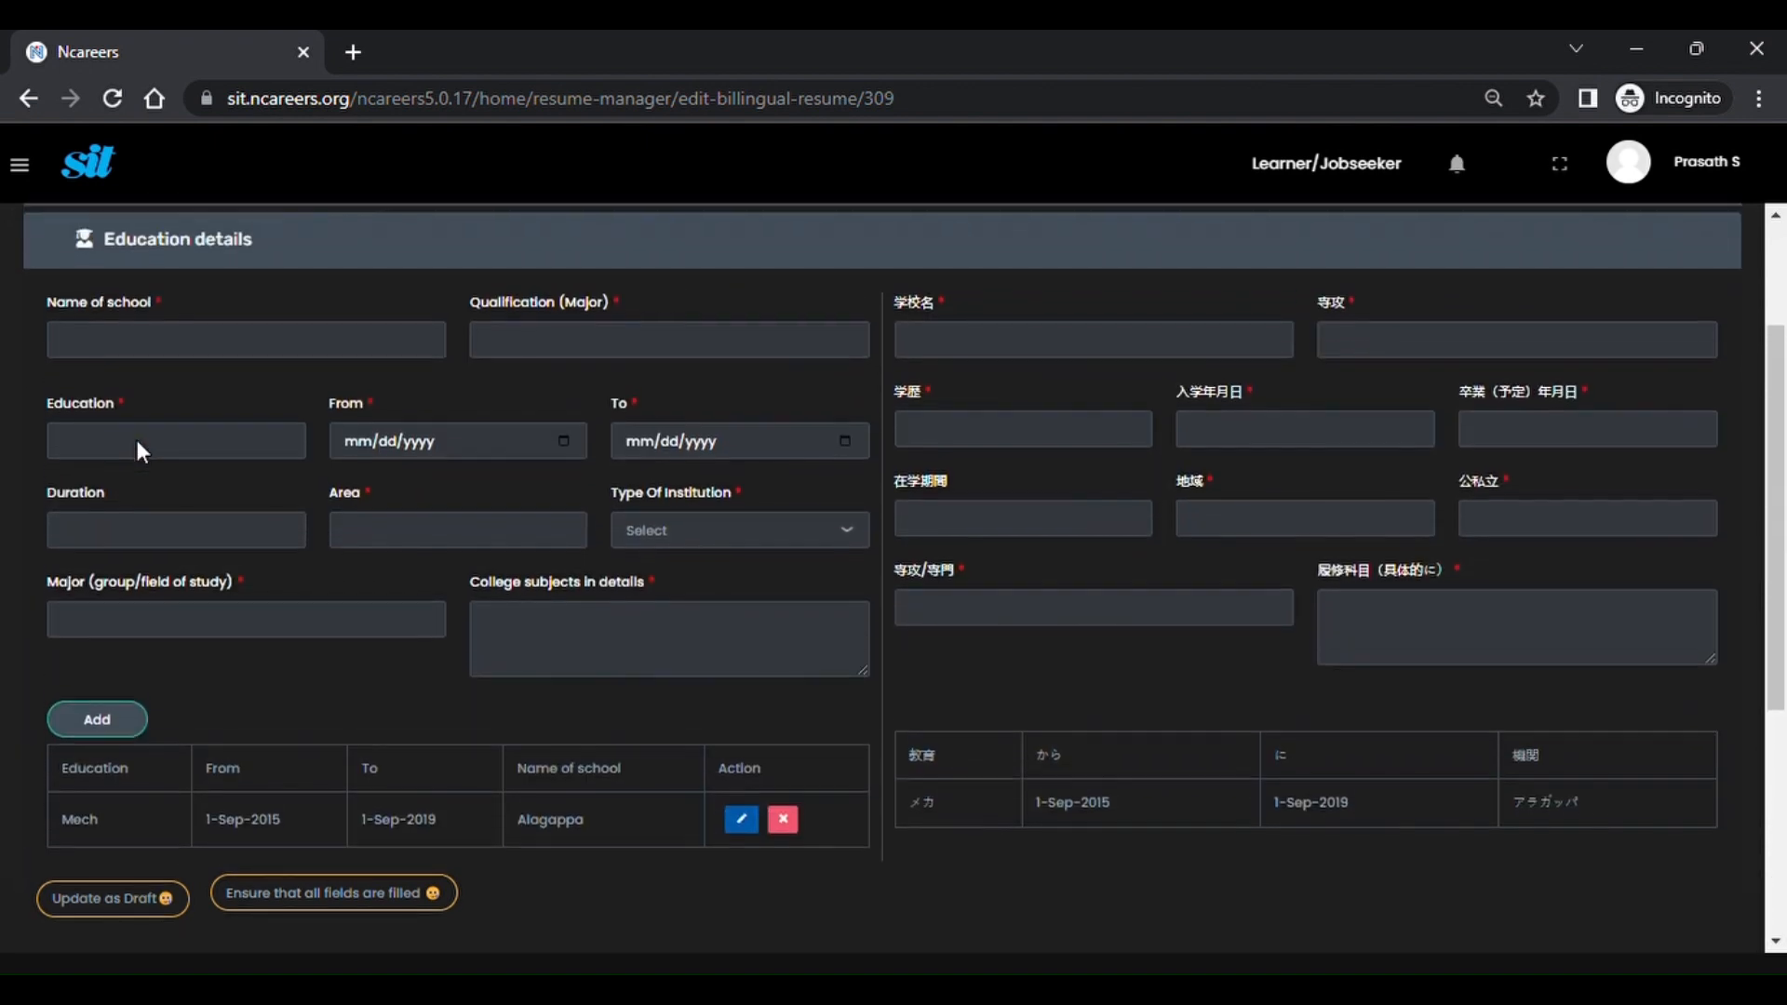
pyautogui.scroll(-2, 131, 735)
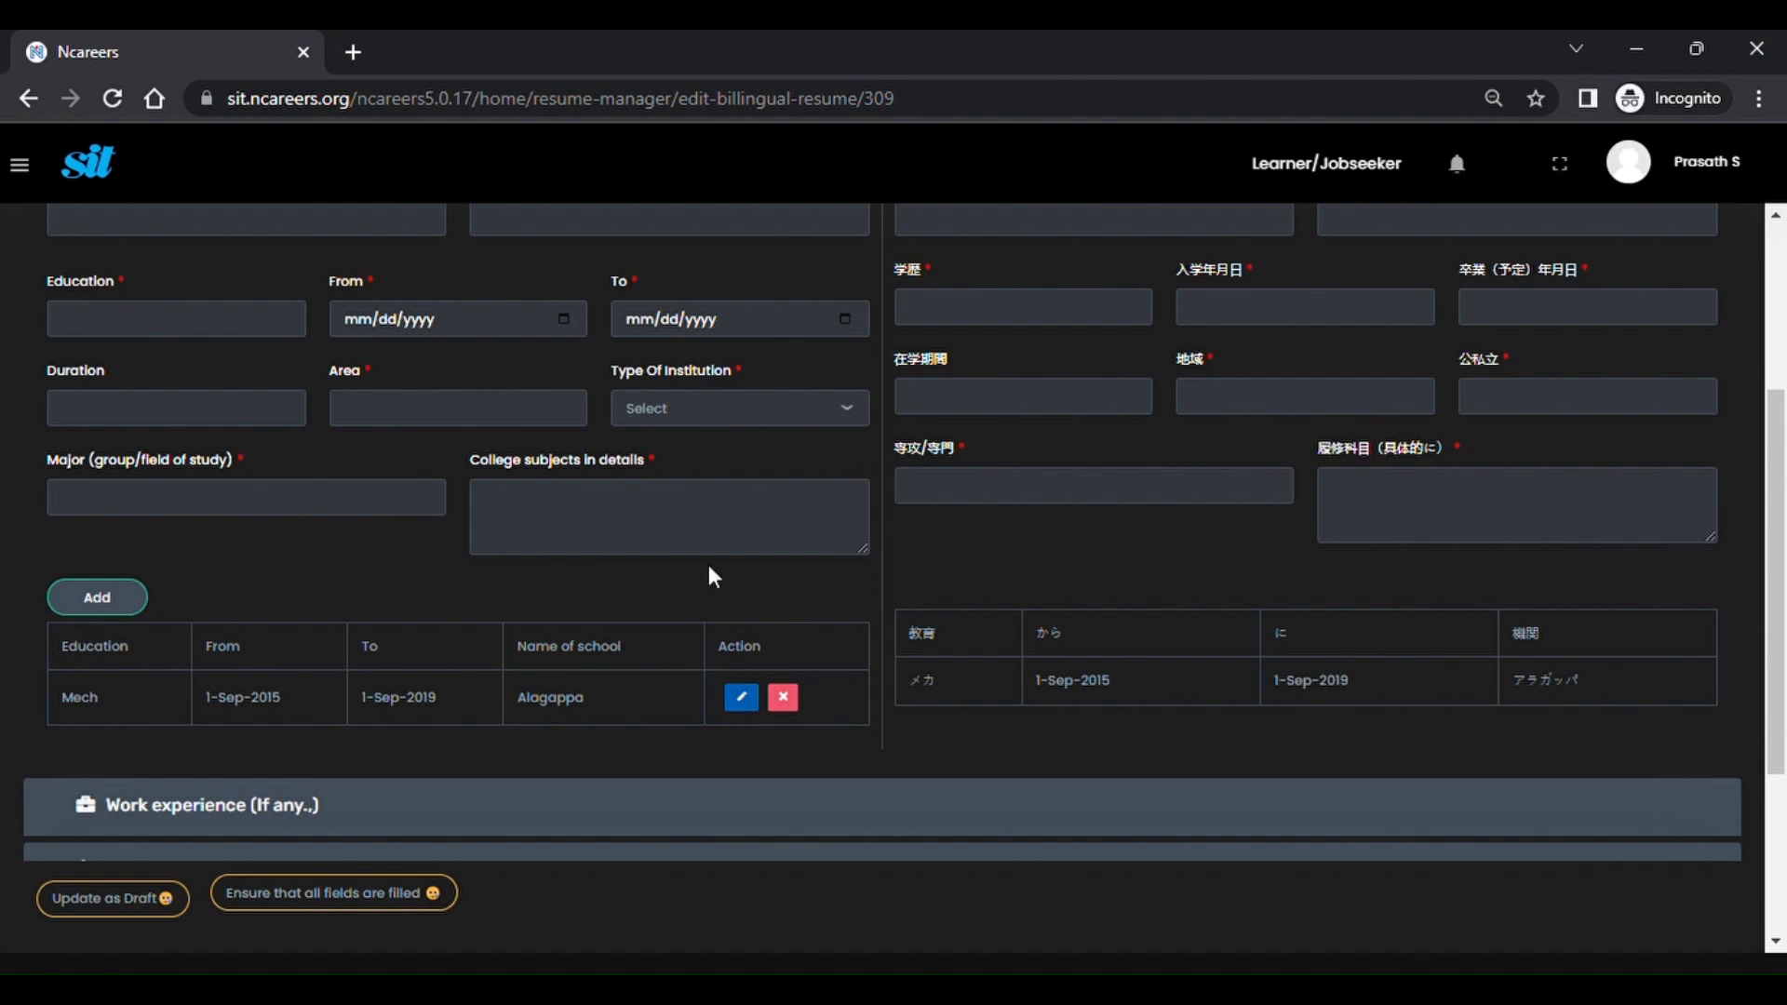
pyautogui.scroll(1, 713, 577)
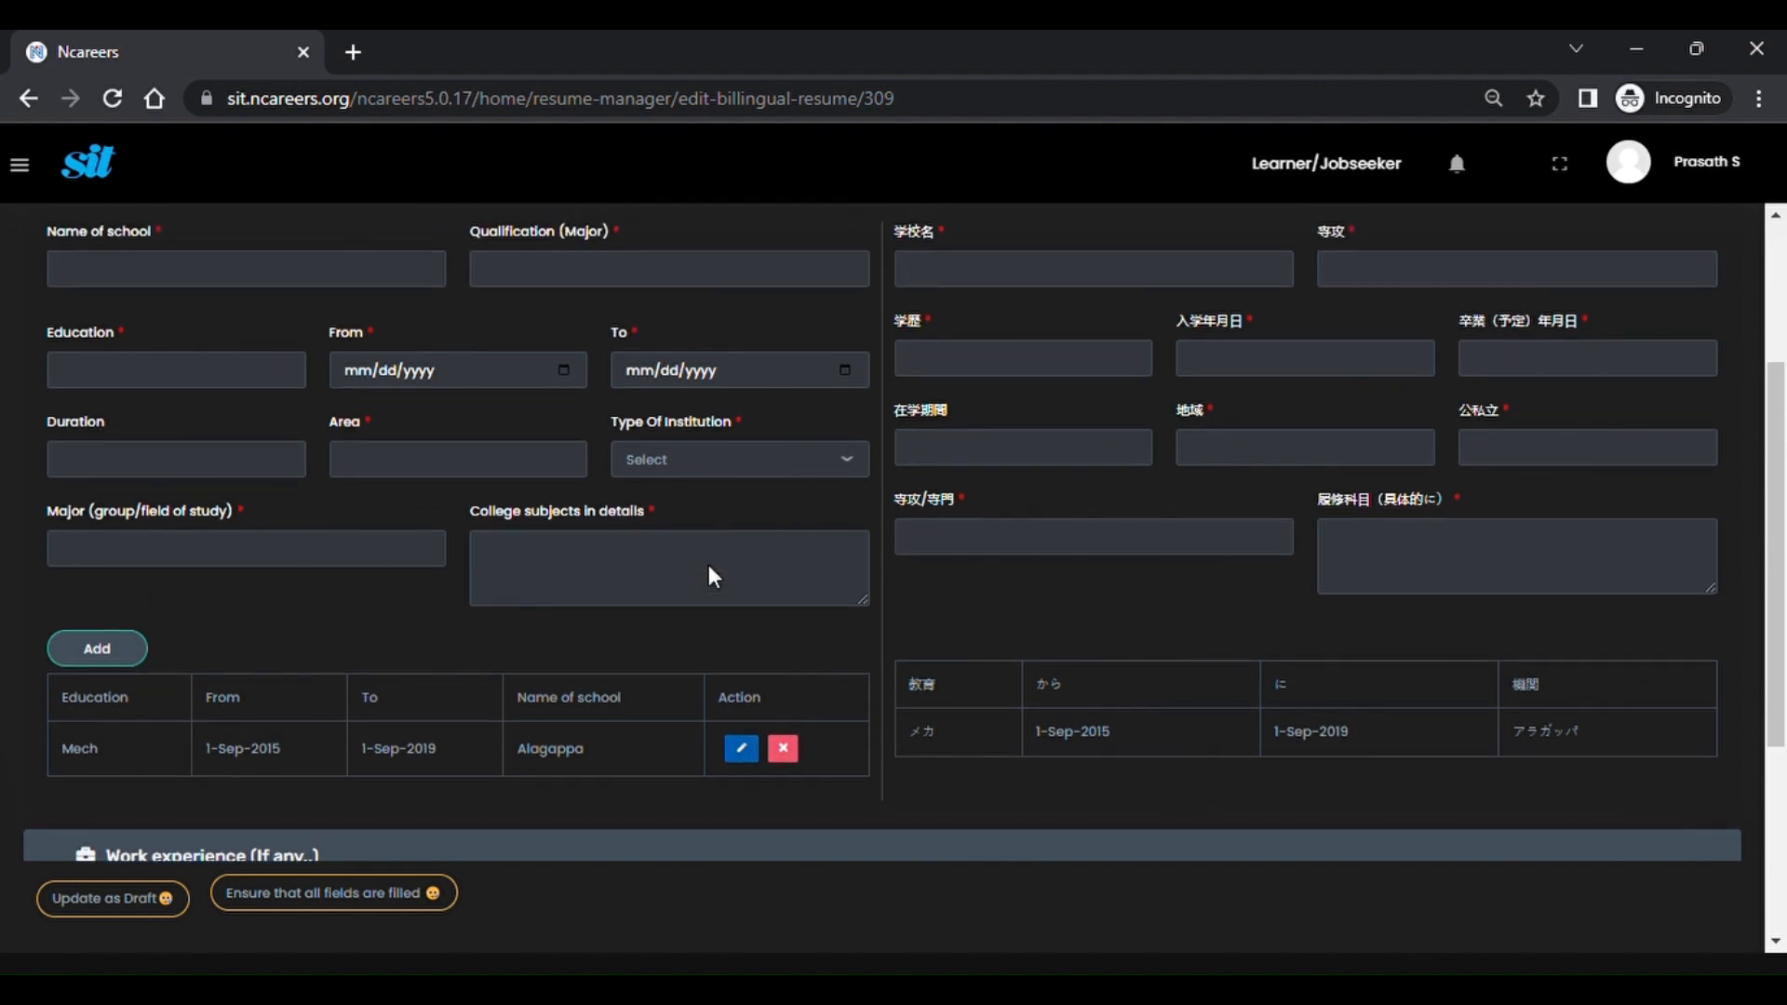
pyautogui.click(742, 749)
pyautogui.scroll(4, 673, 527)
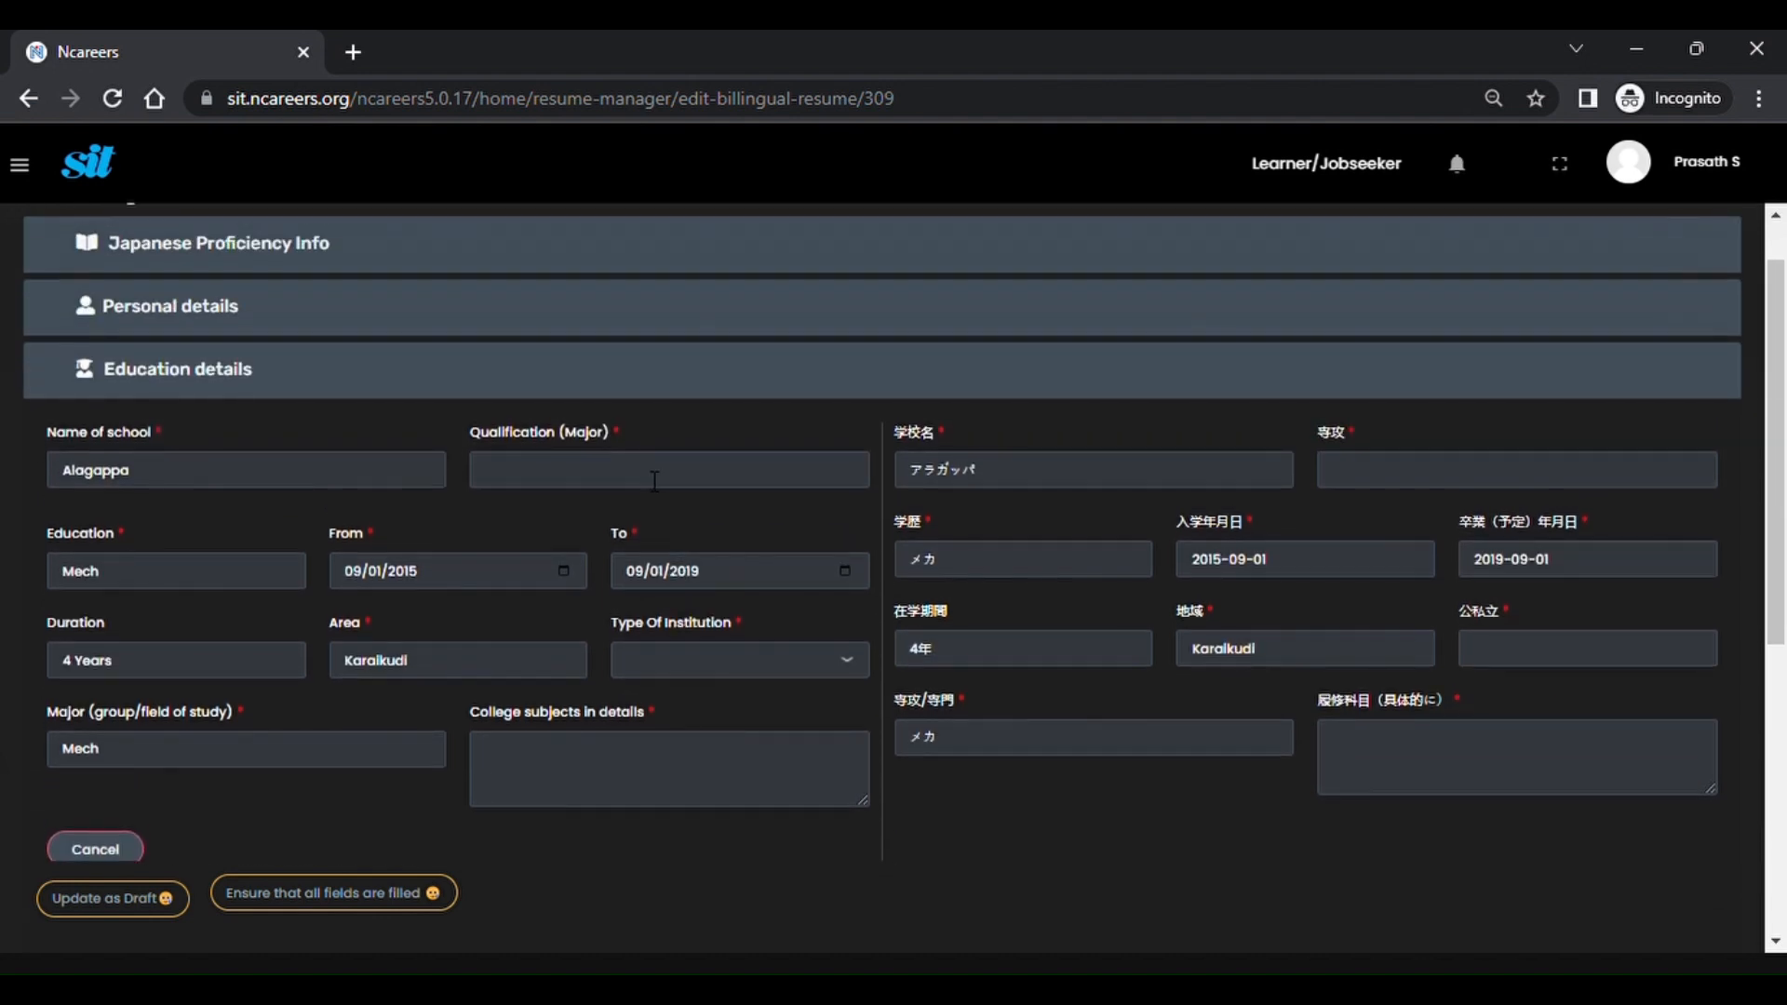
pyautogui.click(655, 481)
pyautogui.write('BE')
pyautogui.scroll(-4, 655, 476)
pyautogui.click(602, 610)
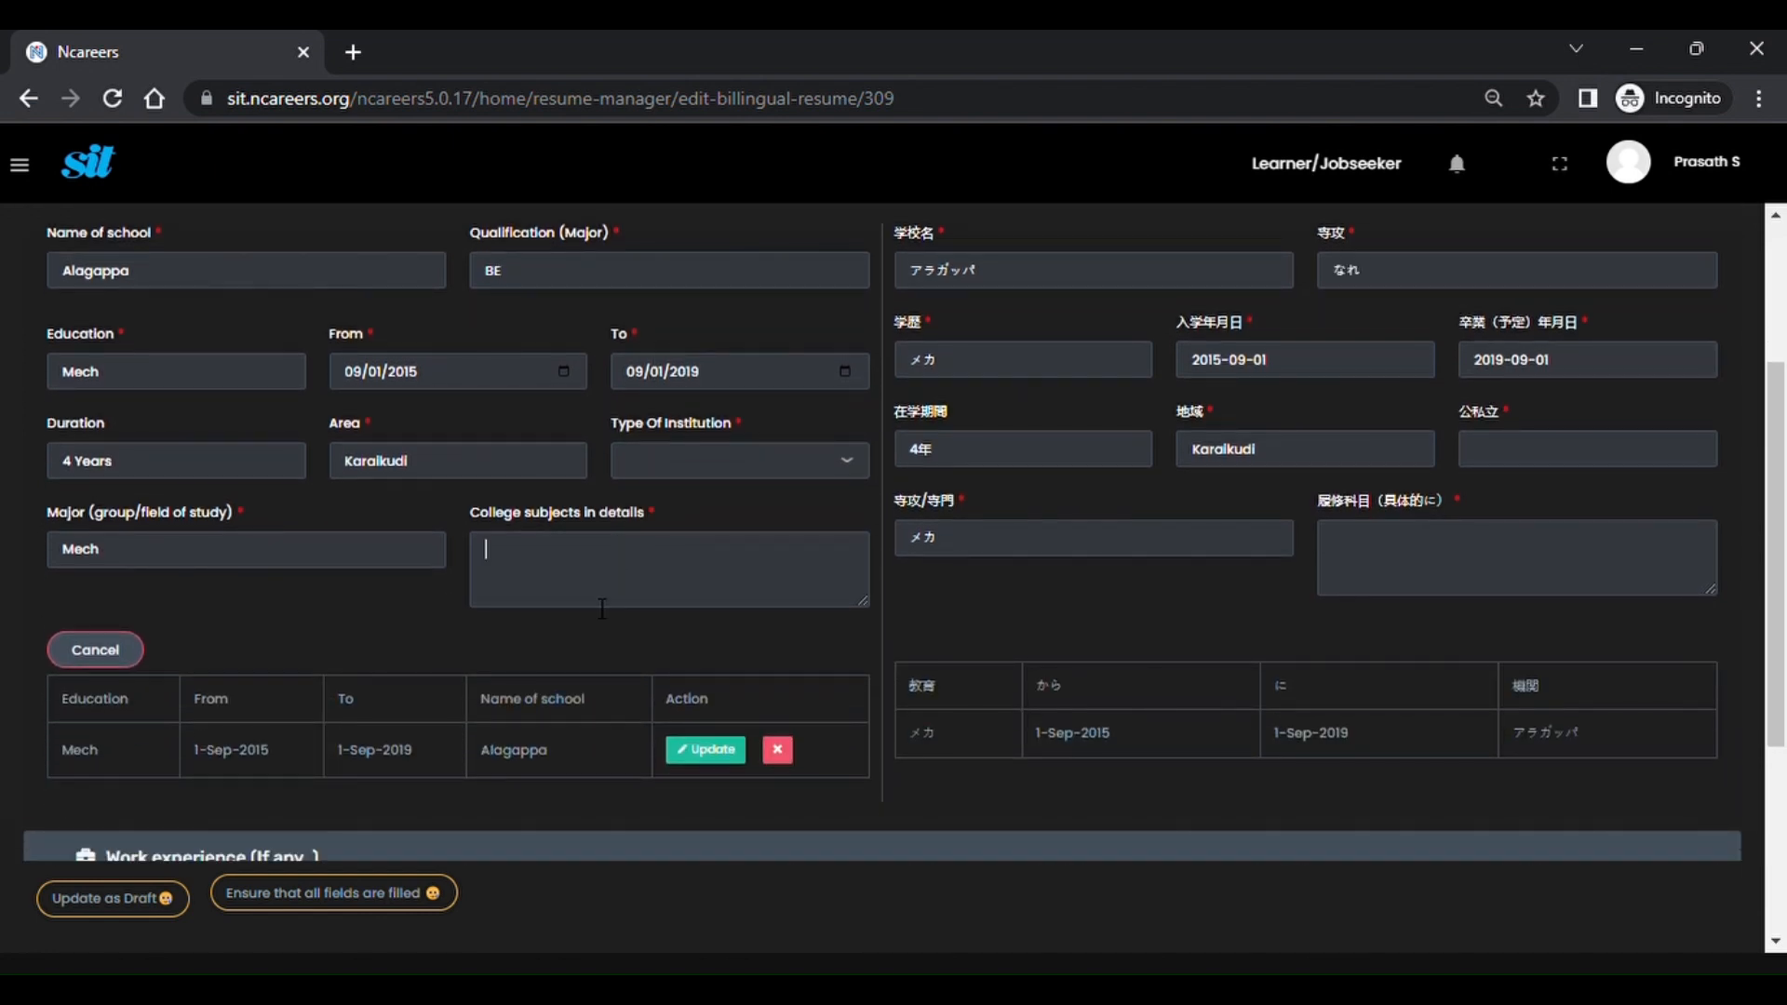
pyautogui.write('Them')
pyautogui.press('BackSpace')
pyautogui.write('rmodynamics, Thermal')
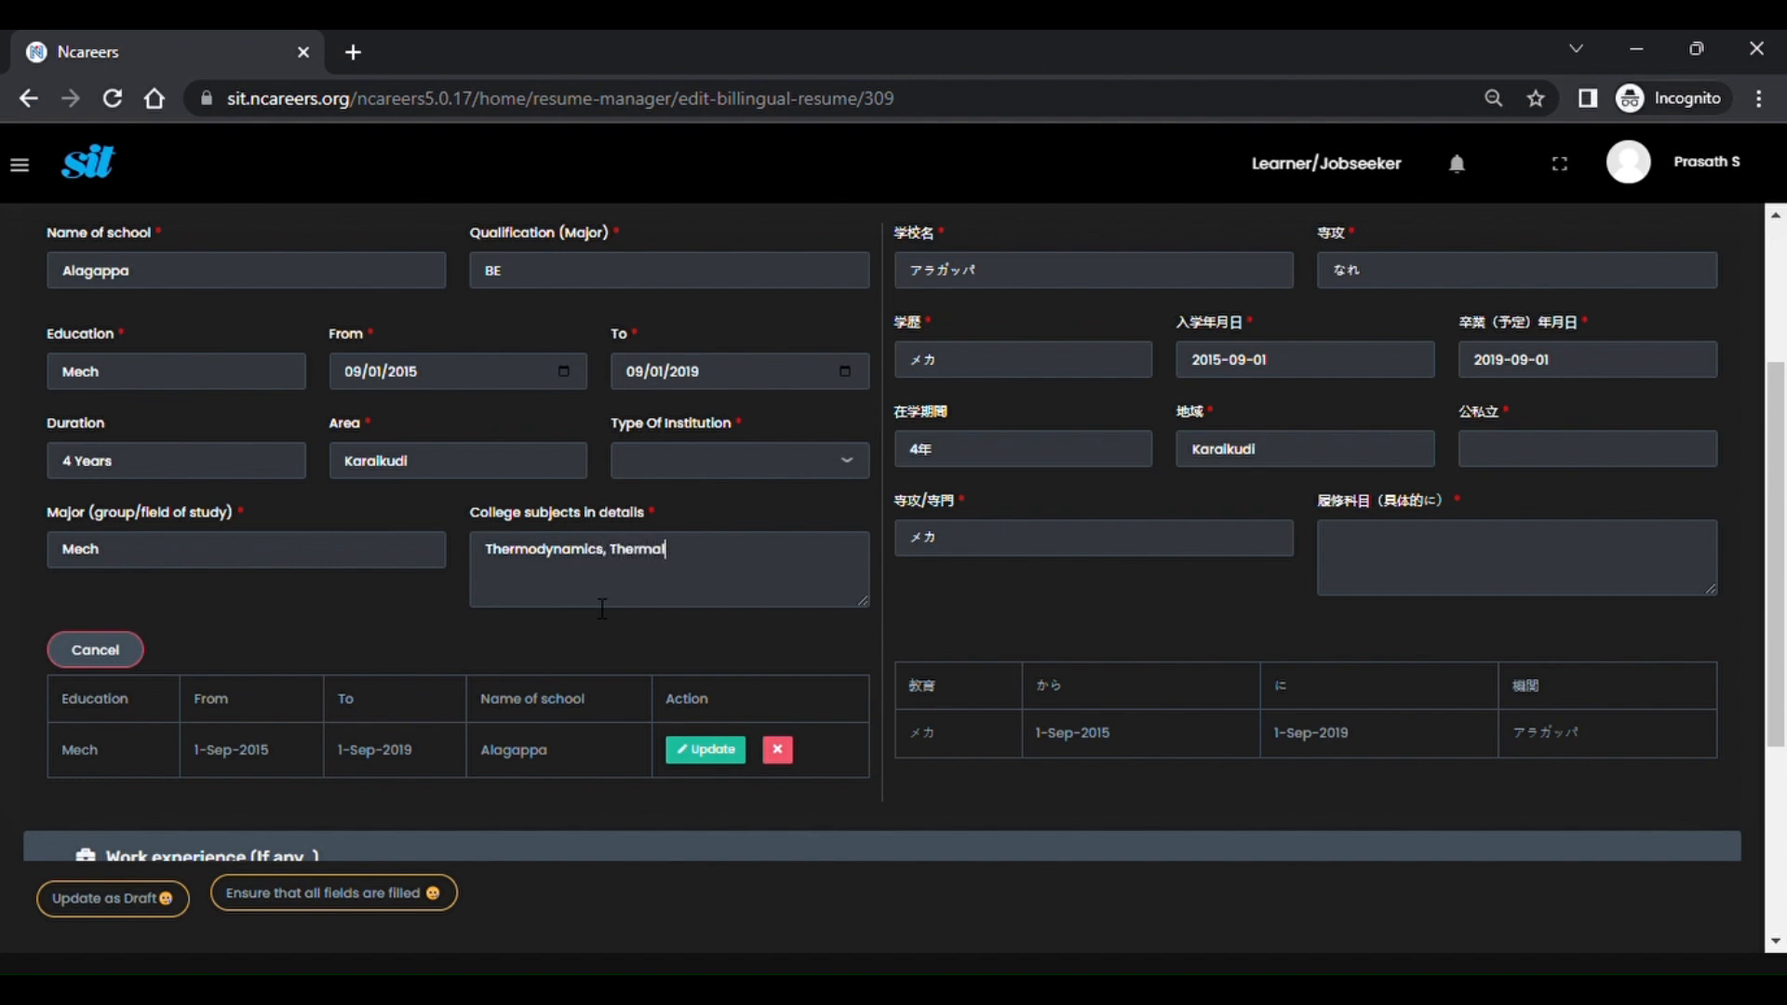
pyautogui.write(' Engg')
pyautogui.click(711, 762)
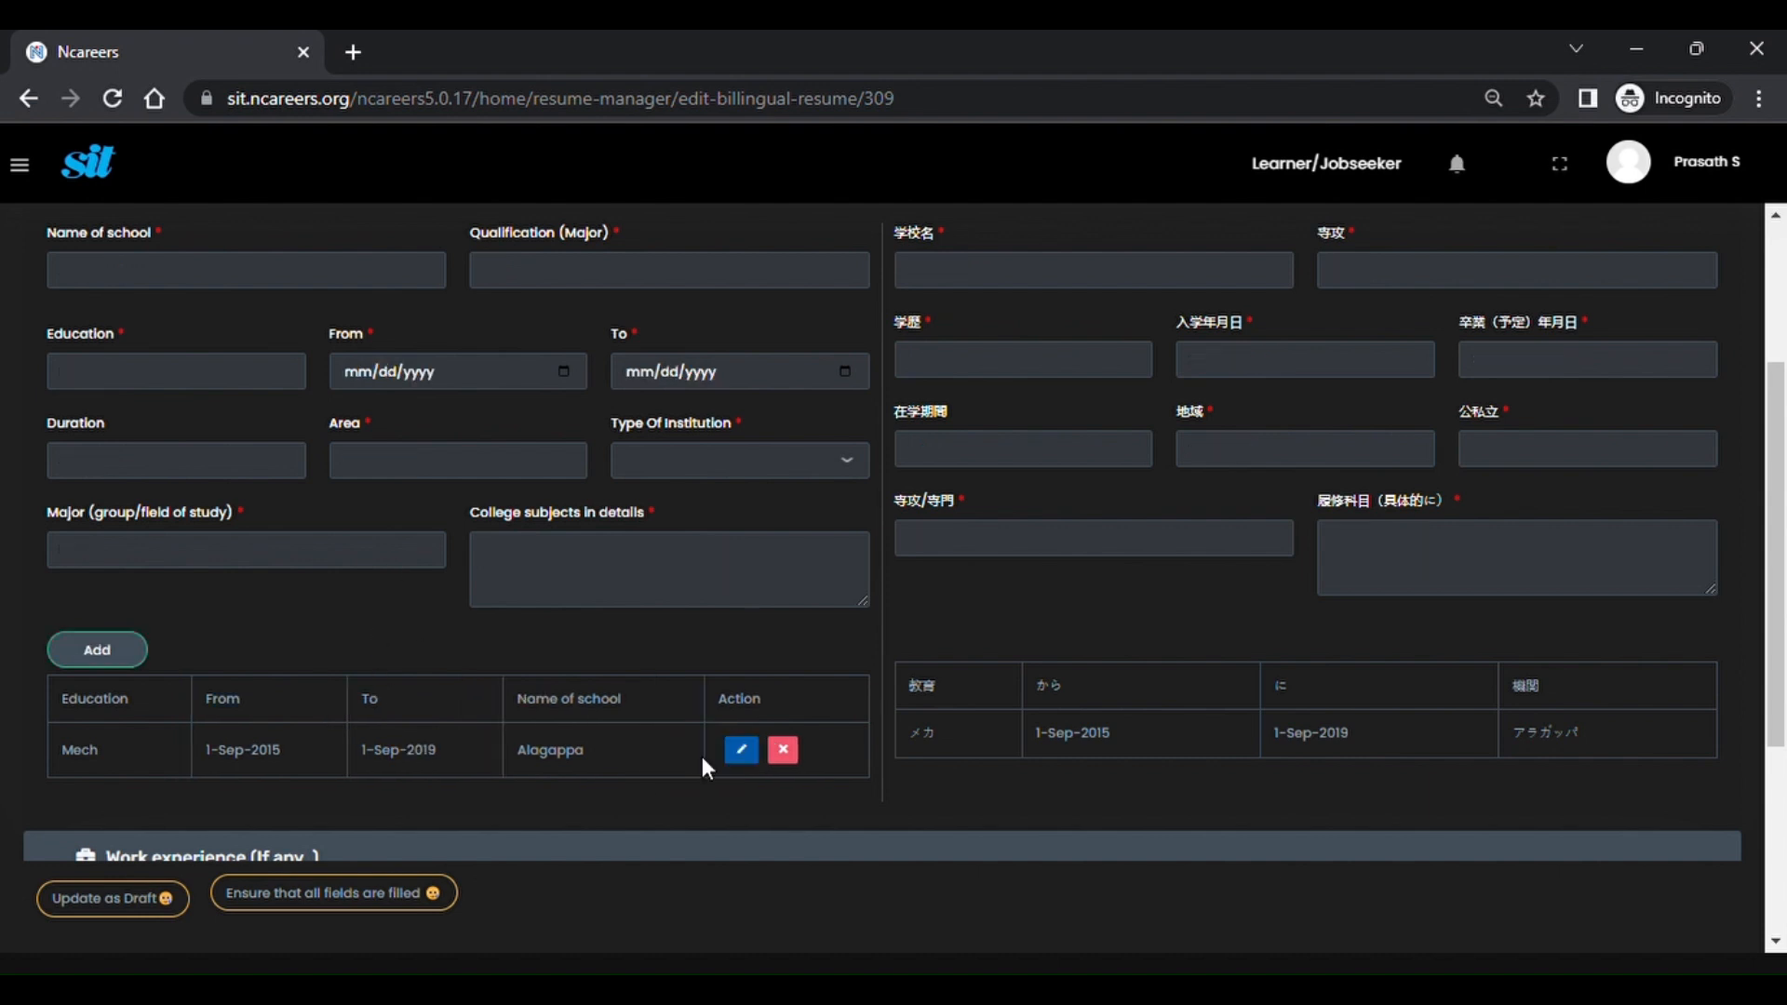
pyautogui.scroll(-3, 701, 757)
# Edit the Senior Analyst job, setting company name Flex and work type Full Time.
pyautogui.click(298, 543)
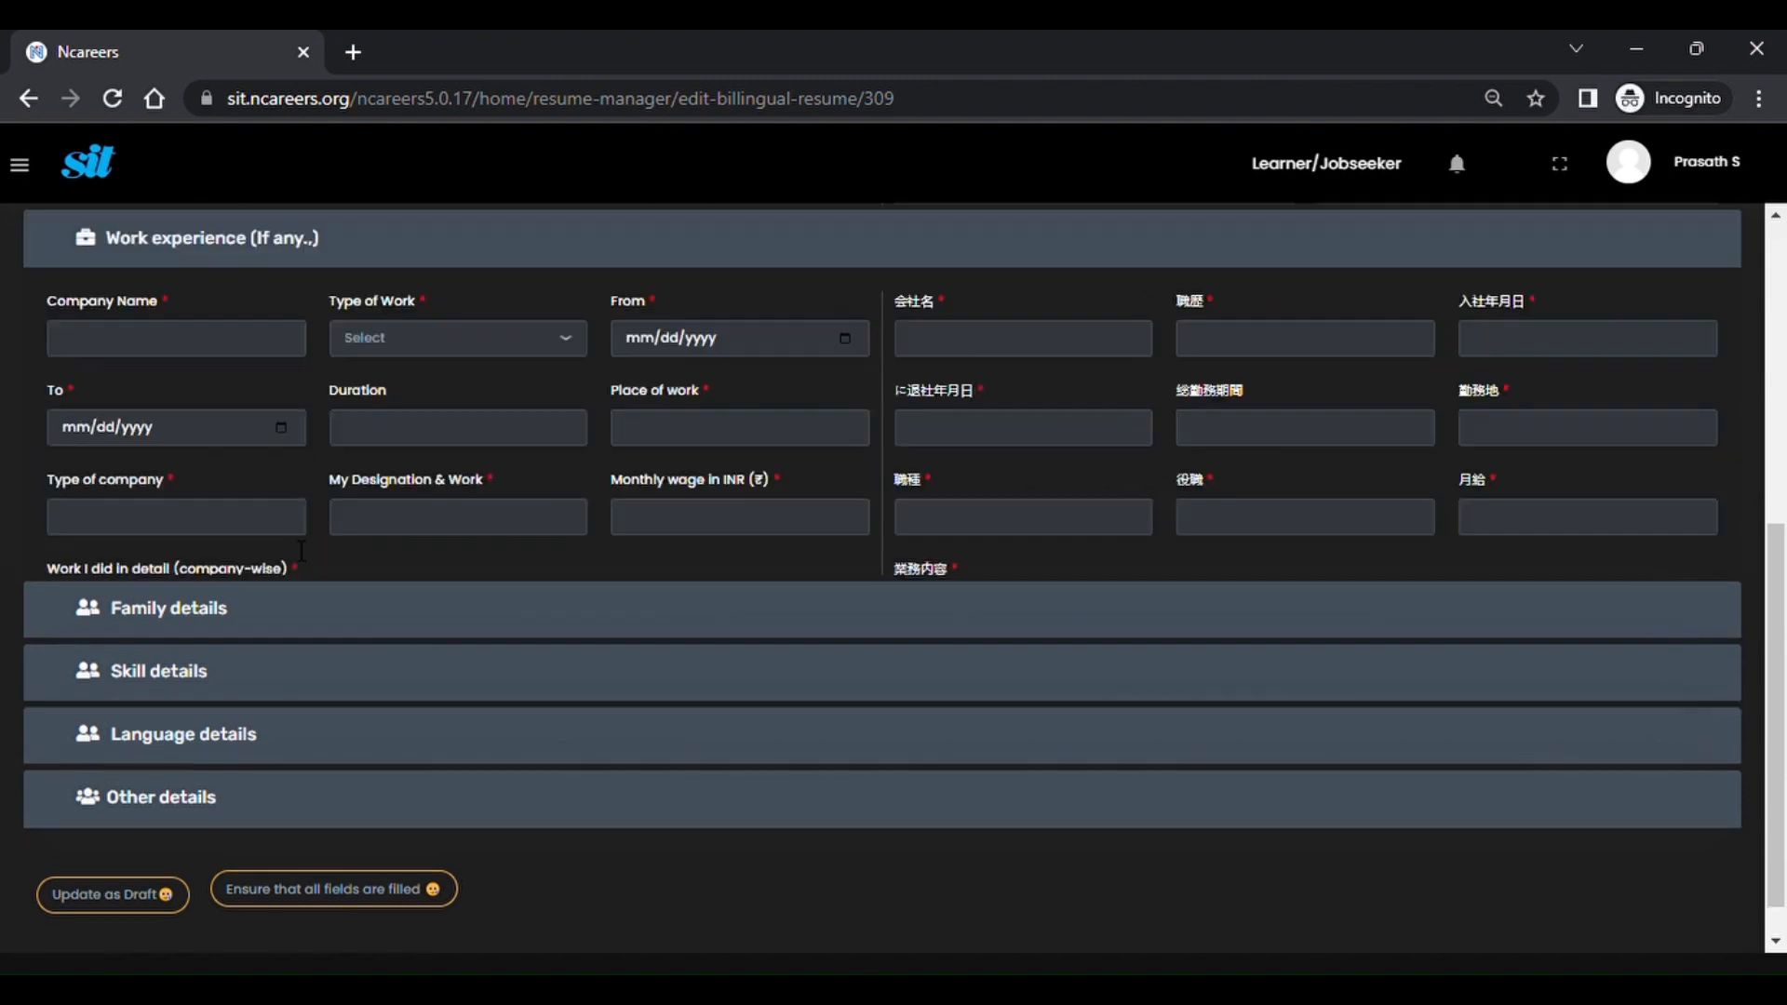
pyautogui.scroll(1, 290, 541)
pyautogui.scroll(2, 289, 549)
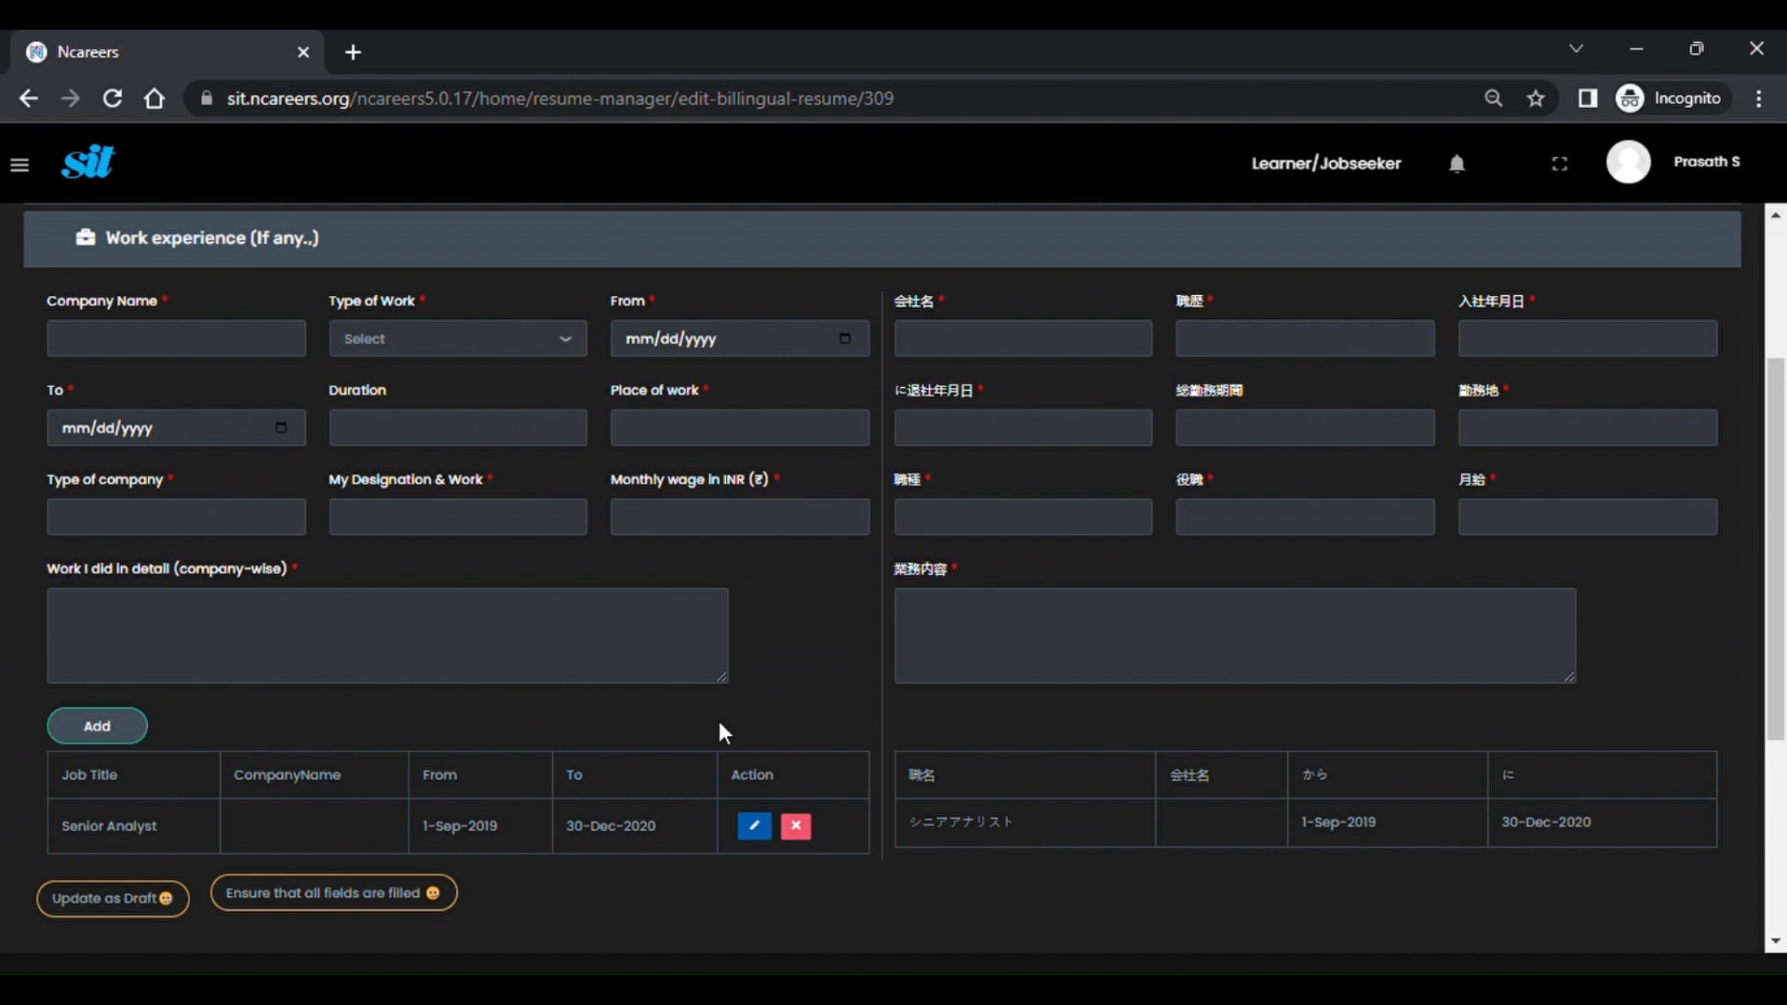
pyautogui.click(755, 826)
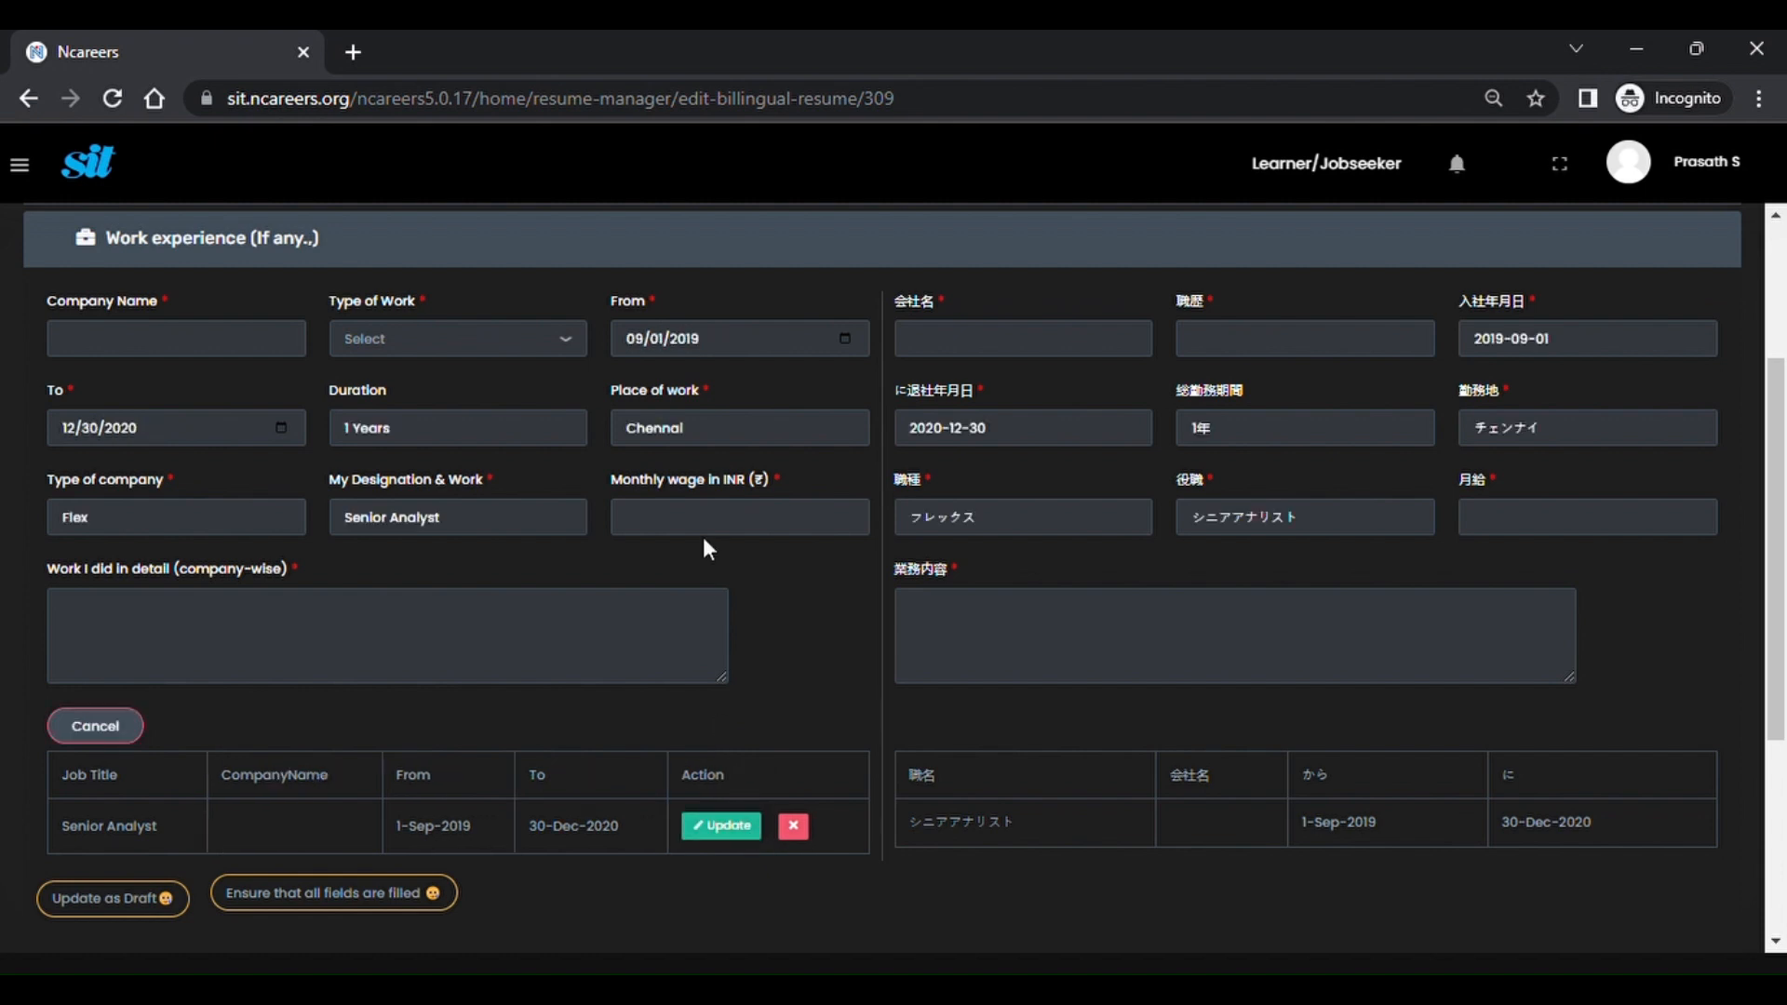
pyautogui.click(250, 354)
pyautogui.write('Flex')
pyautogui.click(389, 414)
# Enter company type Manufacturing, monthly wage 20000 and work done Procurement, then save the job.
pyautogui.press('BackSpace')
pyautogui.press('BackSpace')
pyautogui.press('BackSpace')
pyautogui.press('BackSpace')
pyautogui.write('Manufa')
pyautogui.press('BackSpace')
pyautogui.press('BackSpace')
pyautogui.write('facturing')
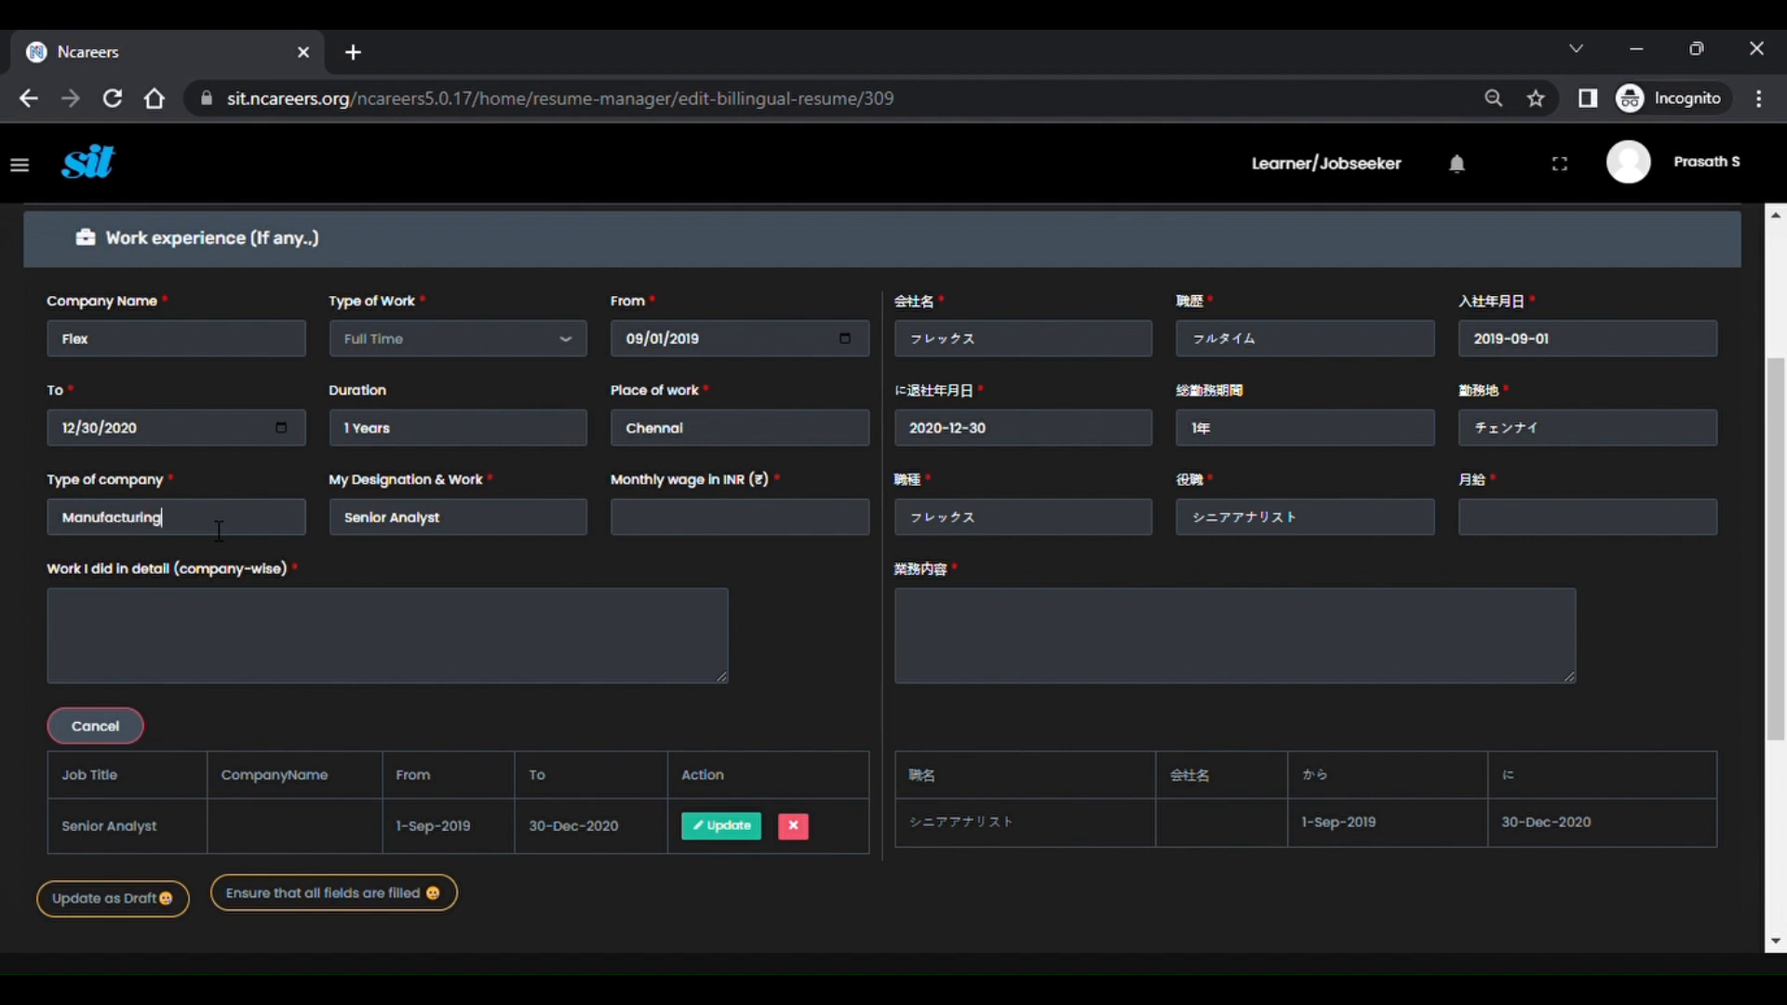
pyautogui.press('Tab')
pyautogui.press('Tab')
pyautogui.write('20000')
pyautogui.click(325, 636)
pyautogui.write('Procurement')
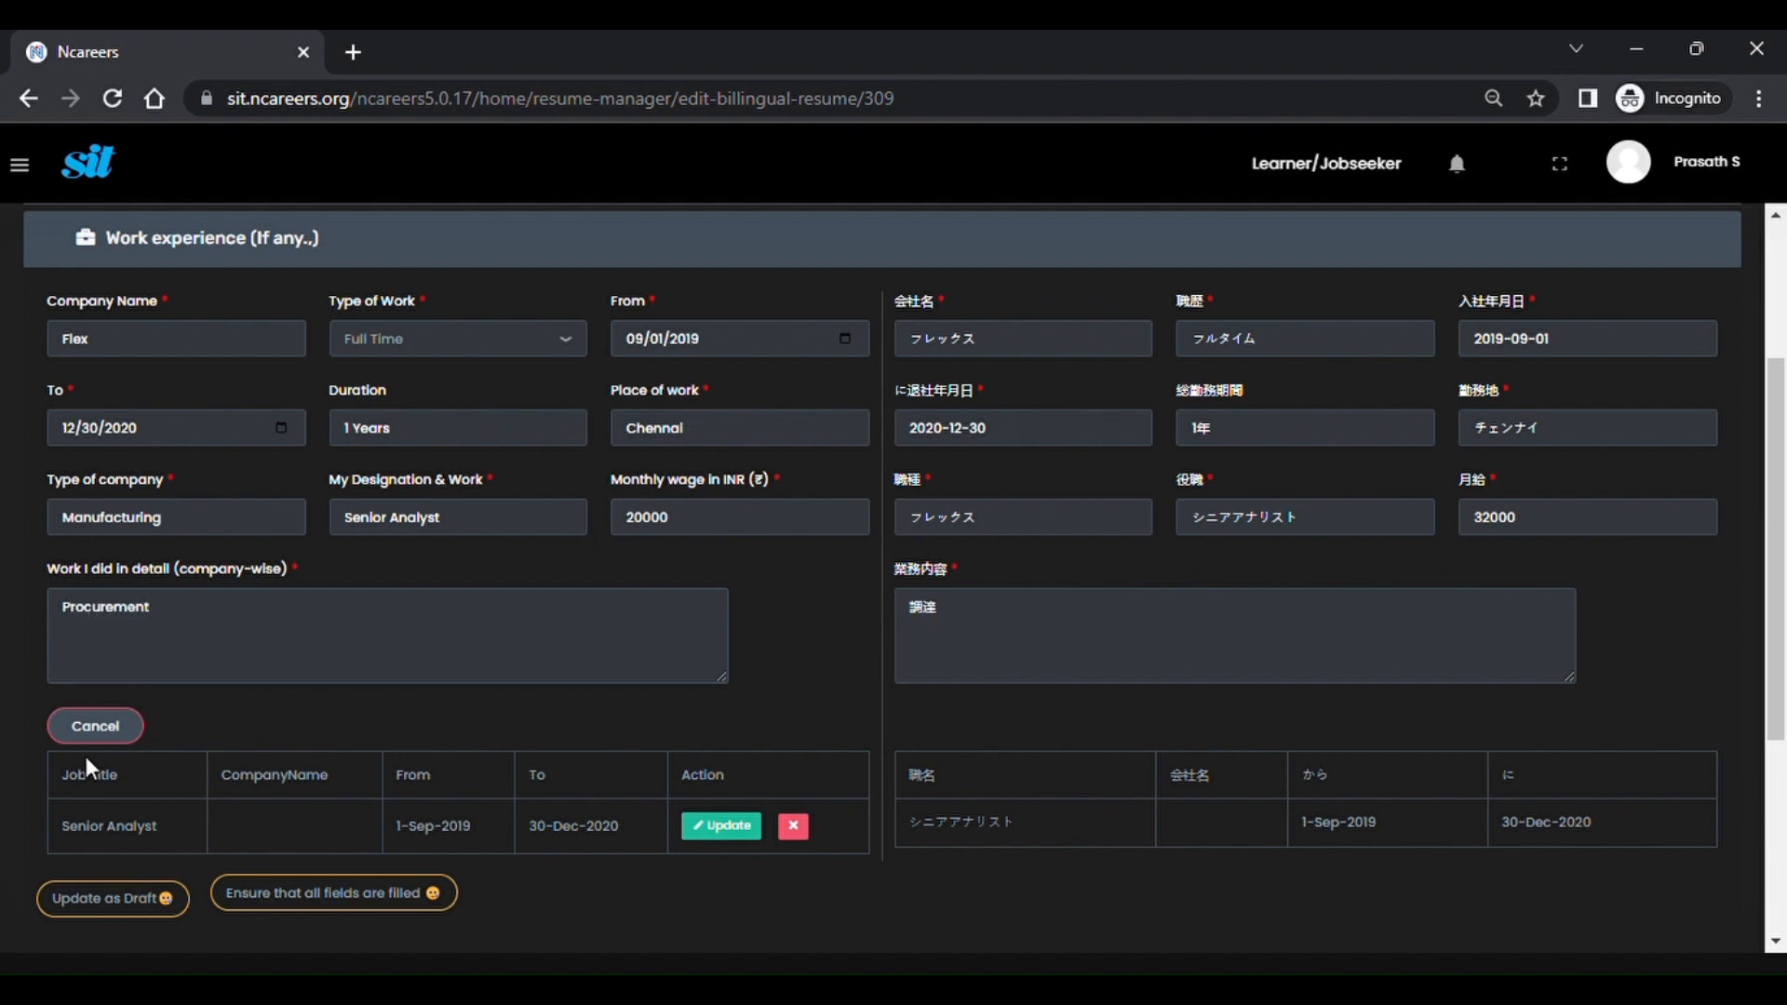
pyautogui.click(702, 838)
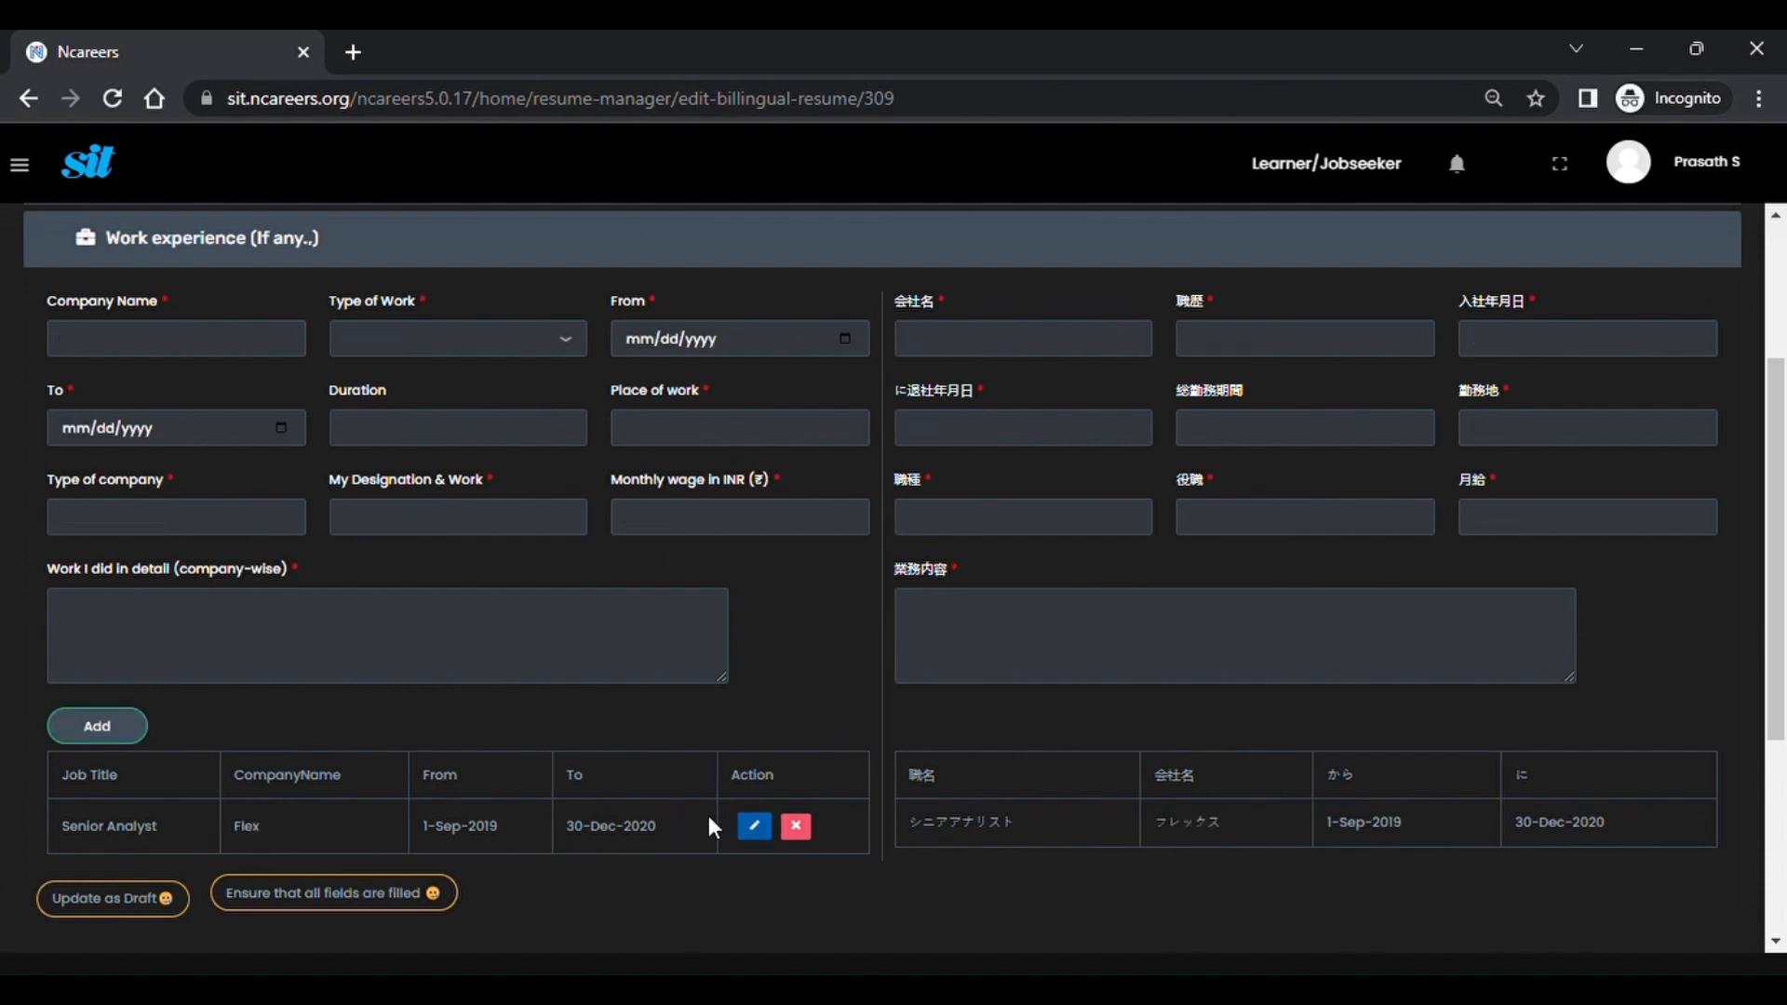
# Edit the father's family entry and replace the placeholder with his name.
pyautogui.scroll(-2, 510, 710)
pyautogui.scroll(-2, 508, 700)
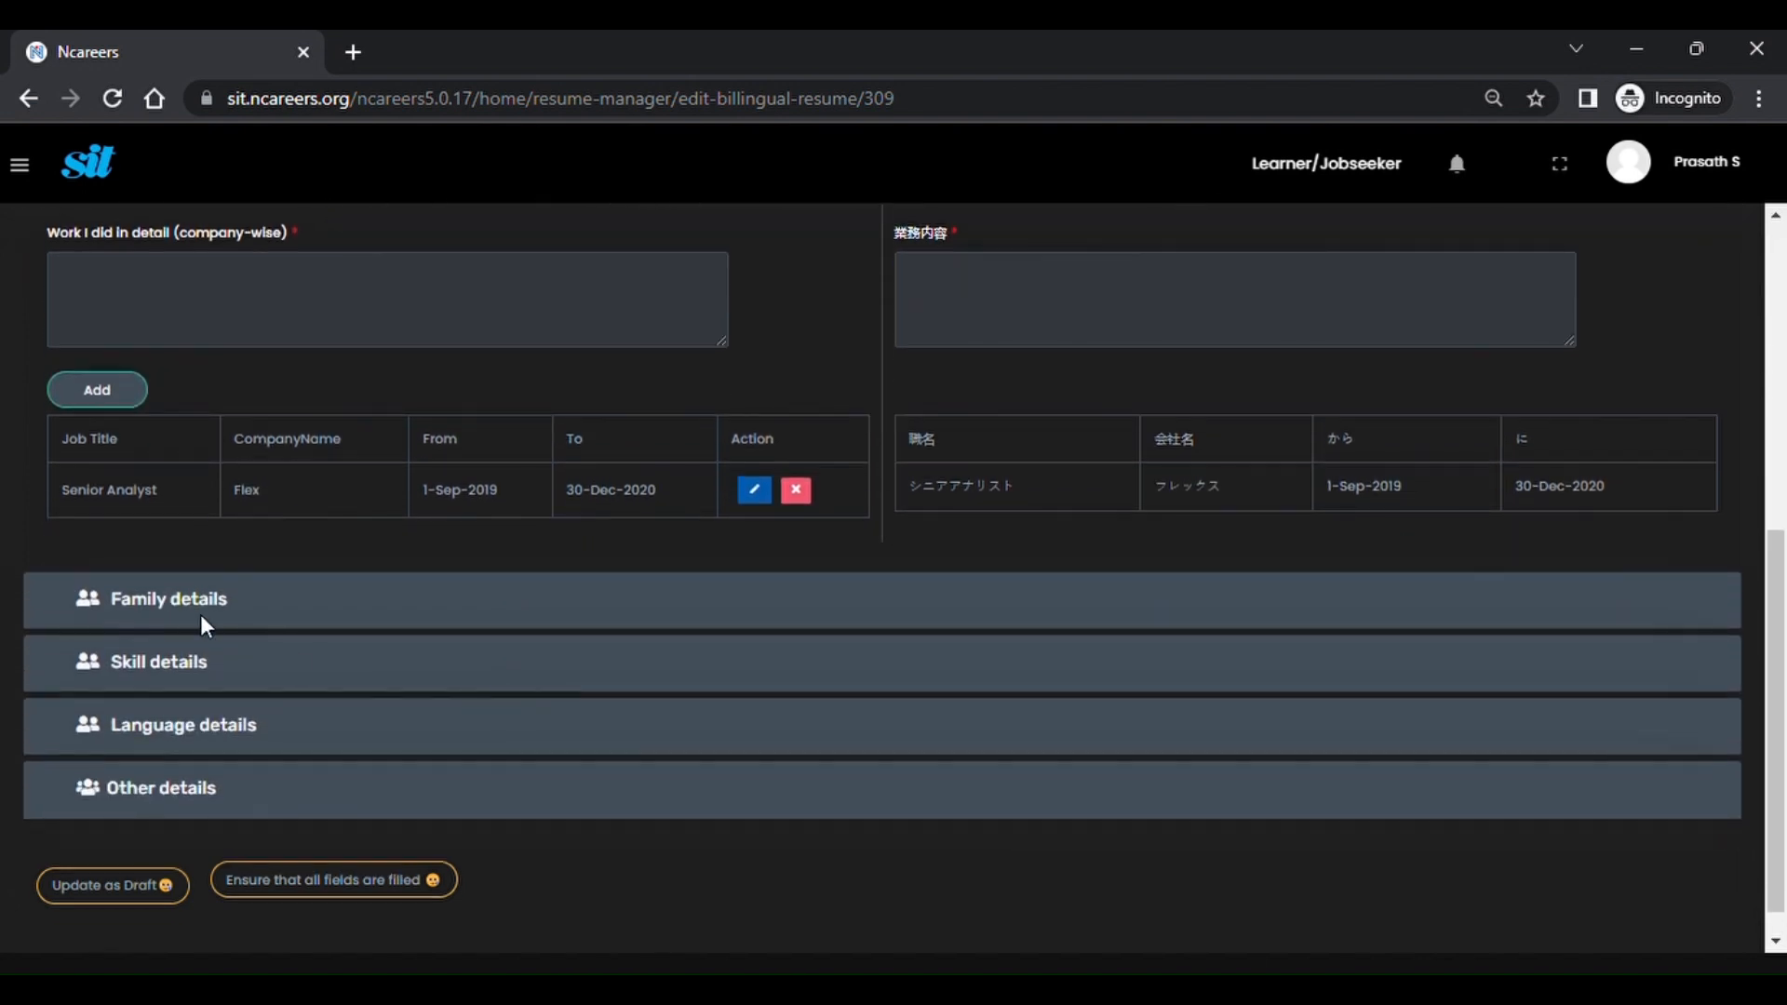
pyautogui.click(196, 610)
pyautogui.scroll(1, 186, 597)
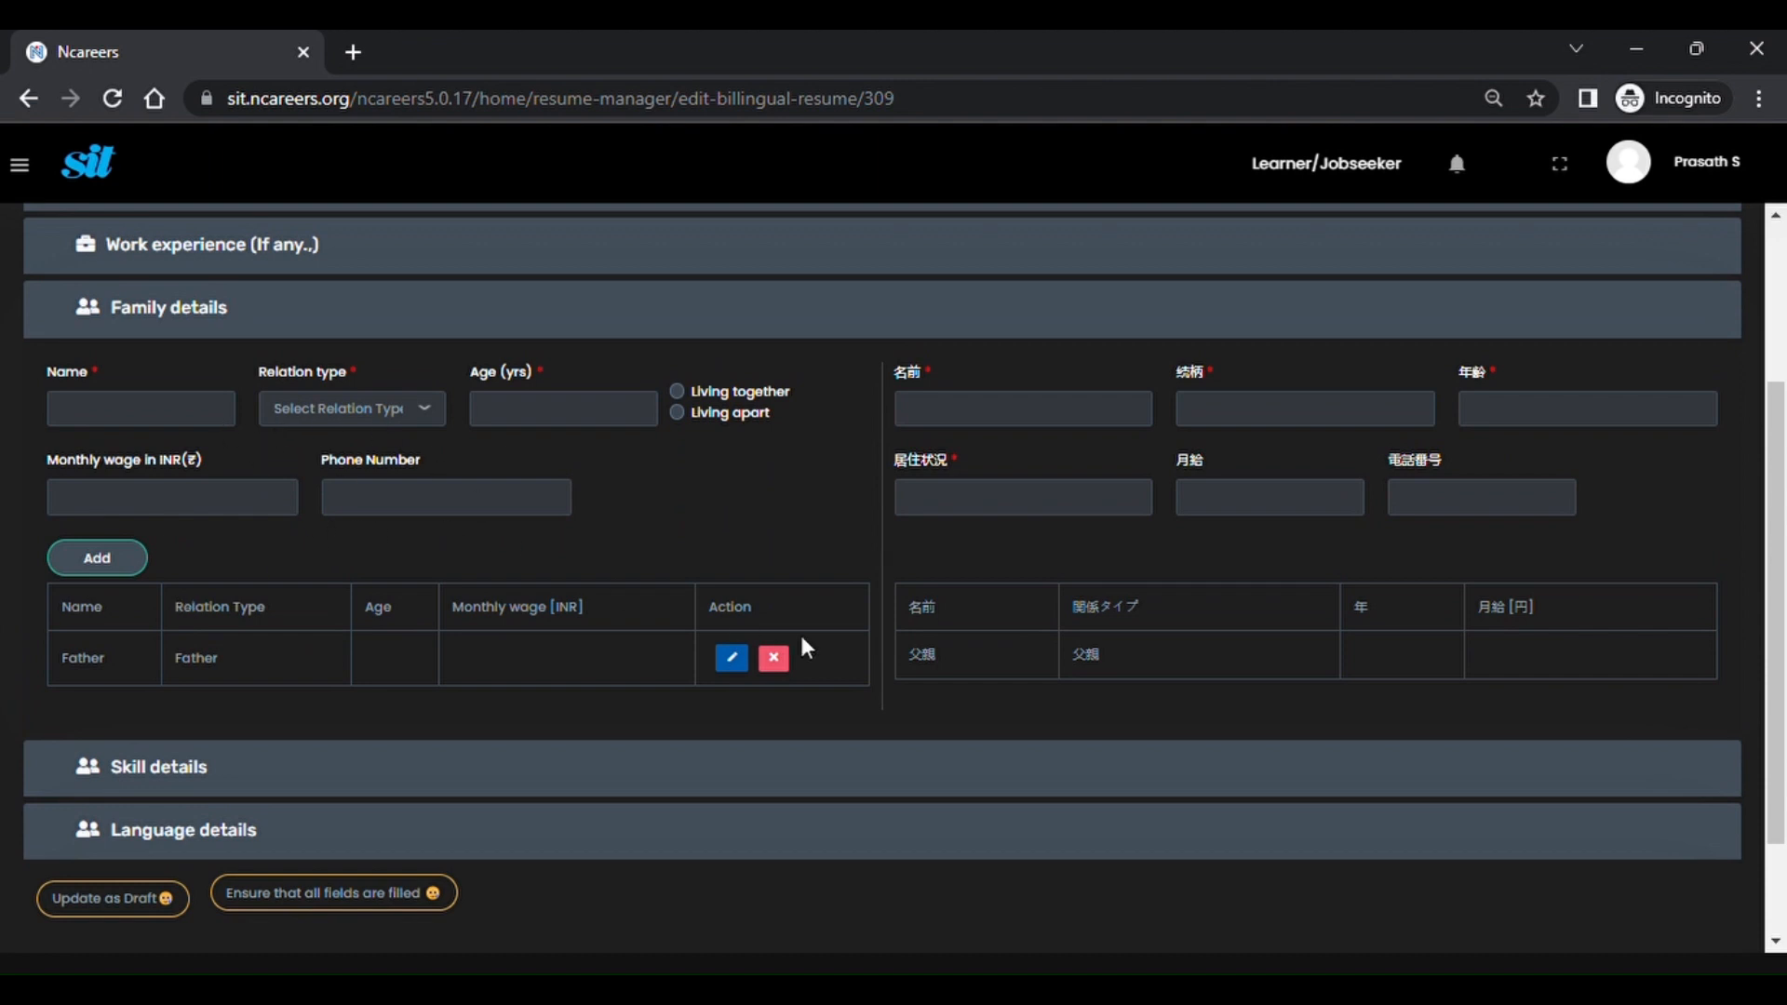
pyautogui.click(731, 658)
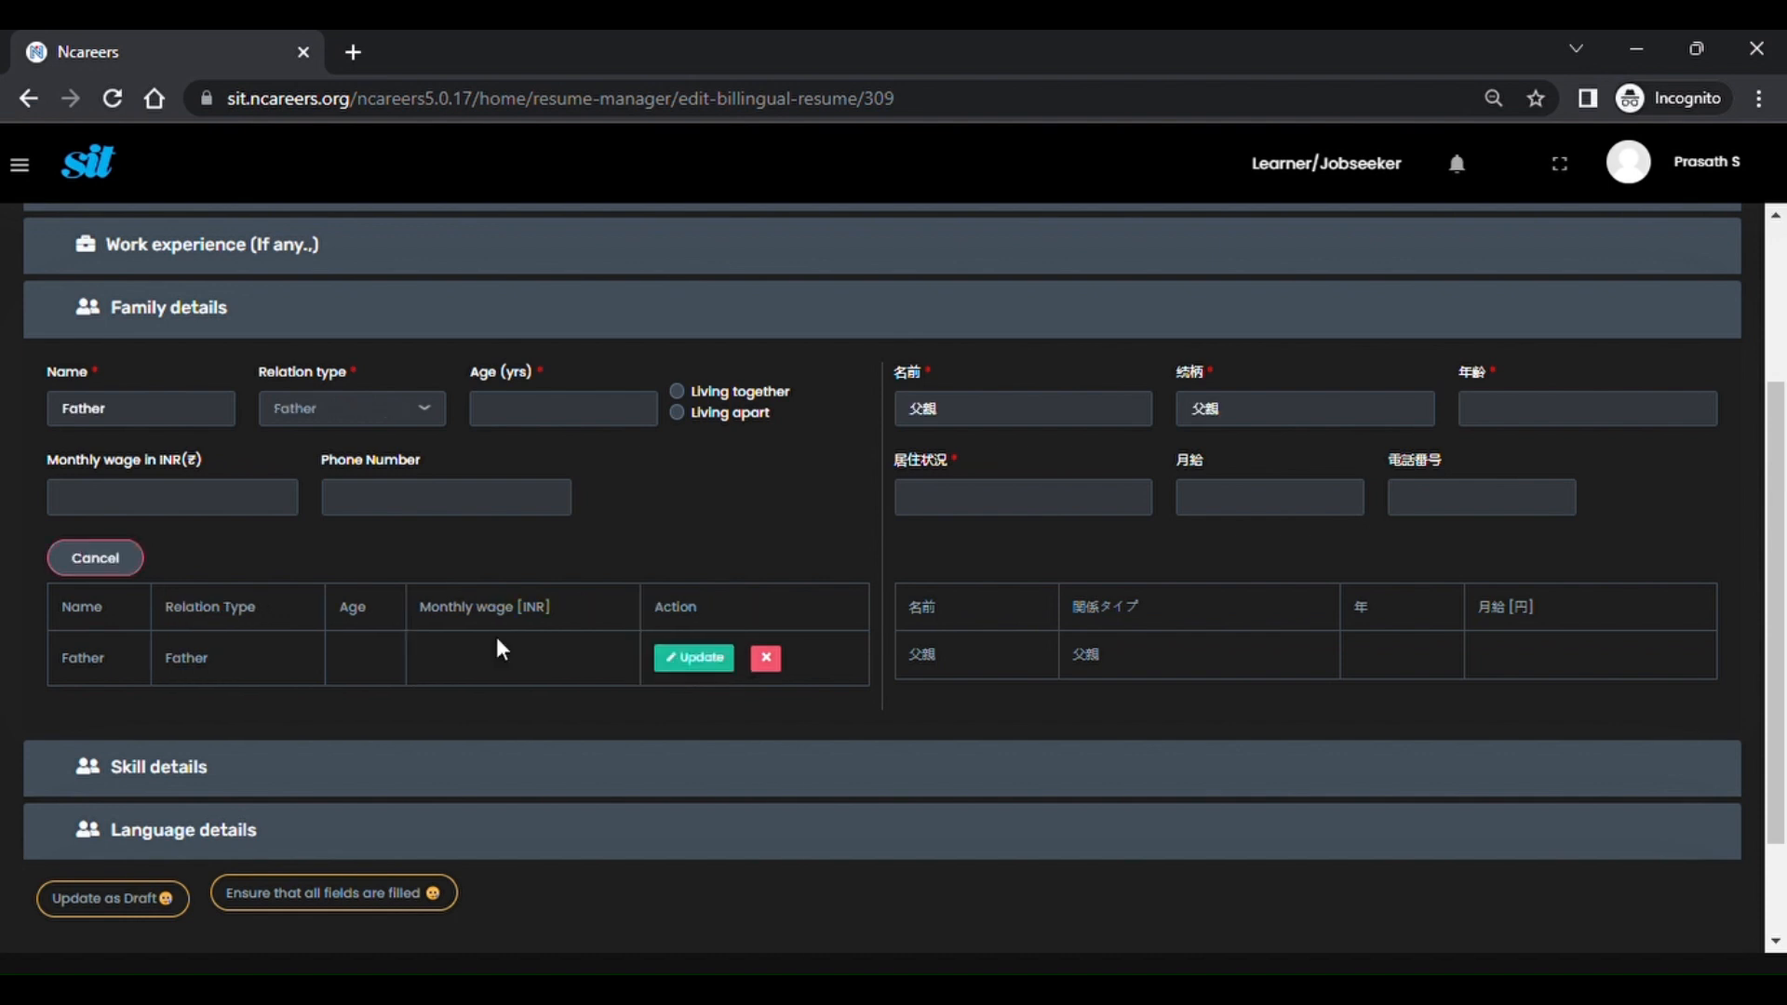
pyautogui.doubleClick(104, 425)
pyautogui.write('Seenic')
pyautogui.press('BackSpace')
pyautogui.press('BackSpace')
pyautogui.write('ivasan')
# Set the father's age 50, living apart, monthly wage 30000 and phone number, then save.
pyautogui.click(519, 427)
pyautogui.write('50')
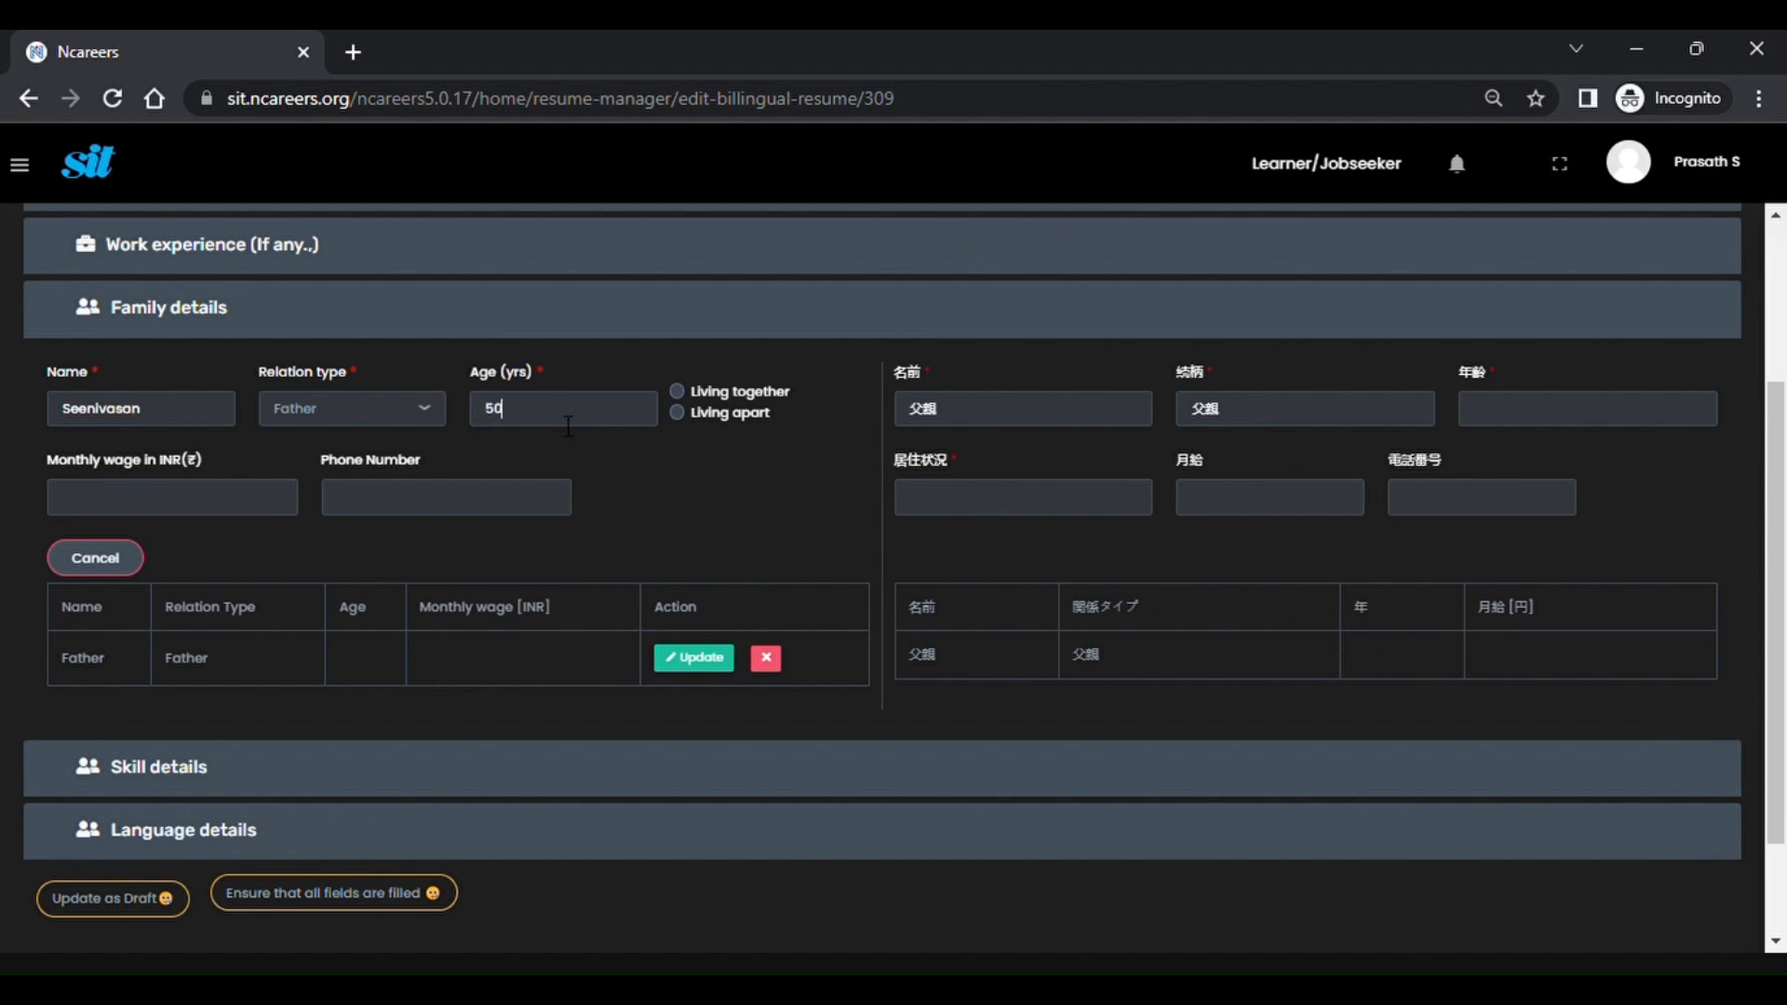
pyautogui.click(678, 414)
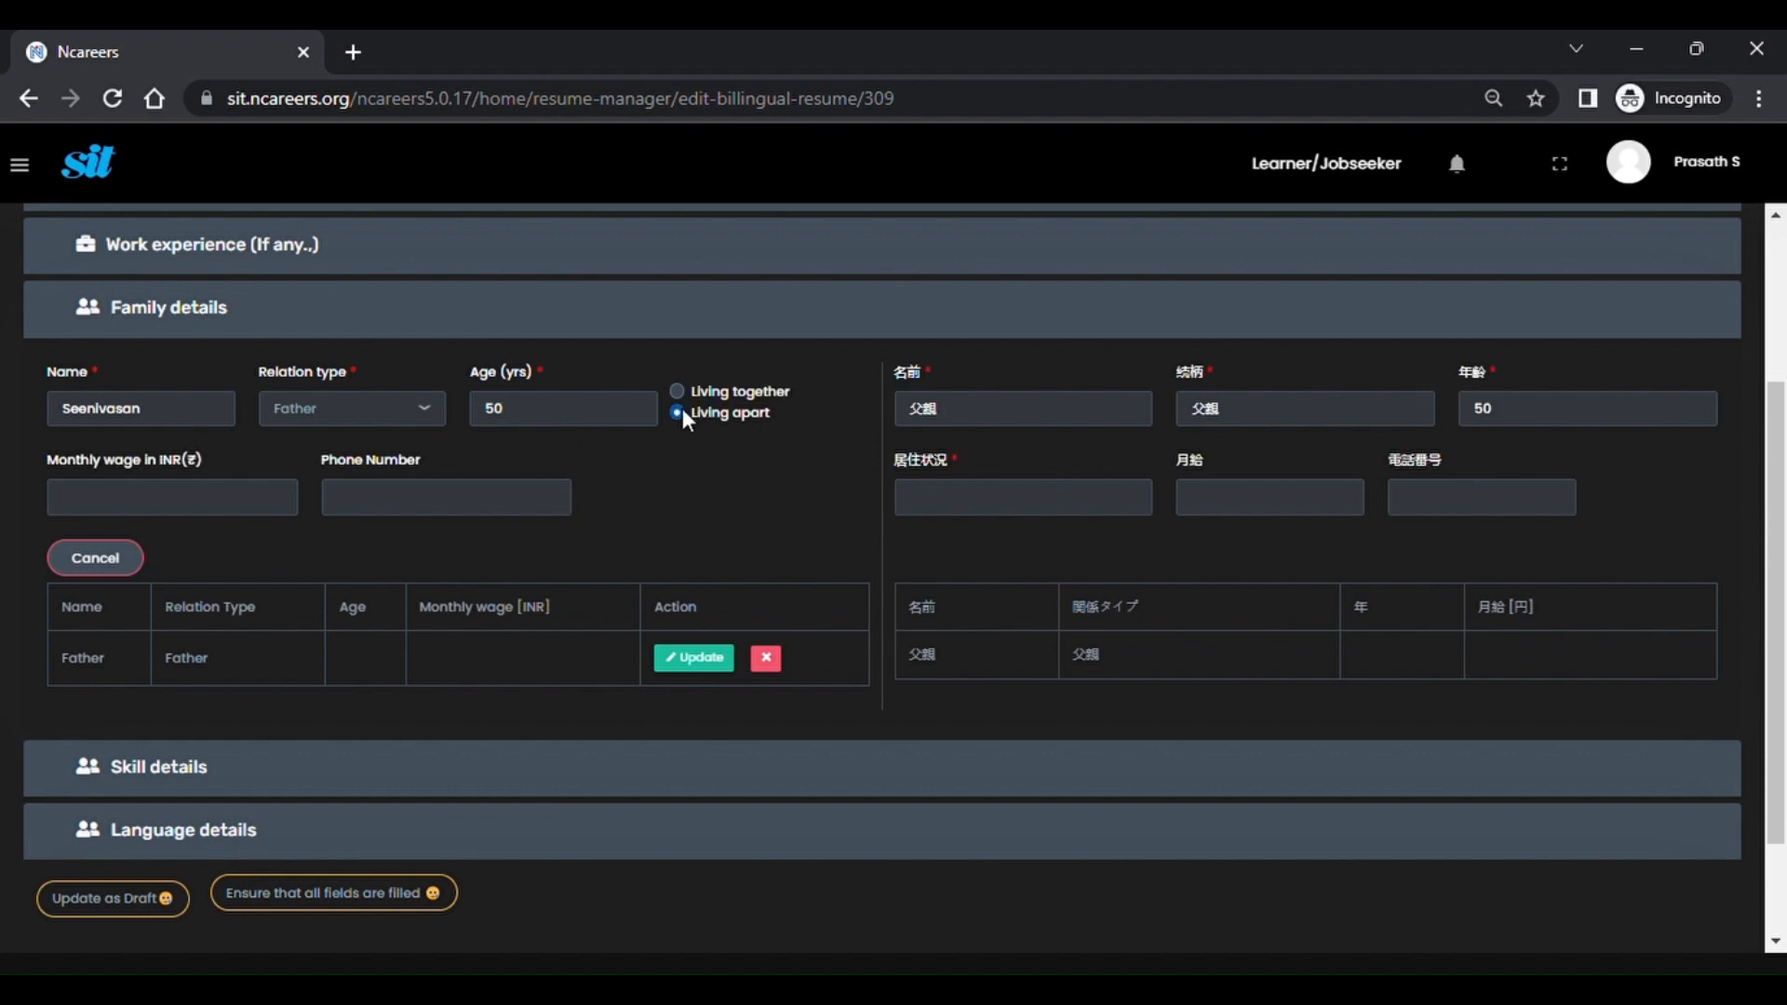
pyautogui.click(247, 512)
pyautogui.write('30000')
pyautogui.click(382, 503)
pyautogui.write('889')
pyautogui.press('BackSpace')
pyautogui.press('BackSpace')
pyautogui.press('BackSpace')
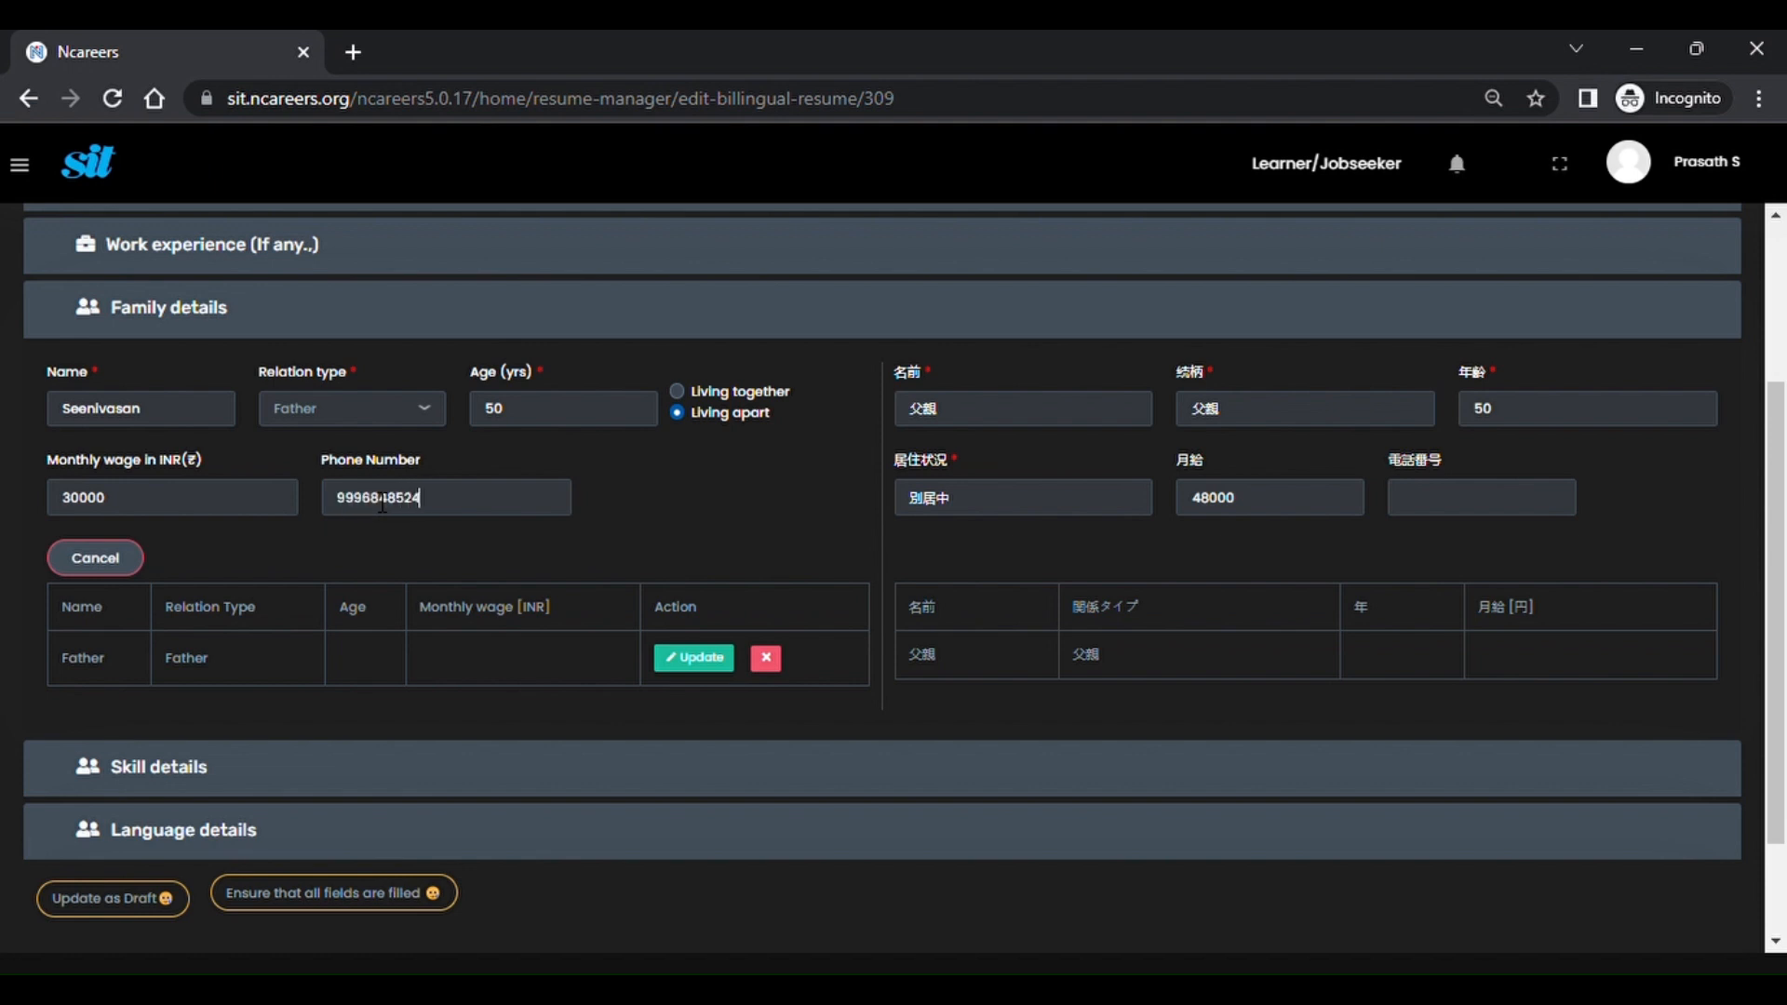
pyautogui.click(803, 480)
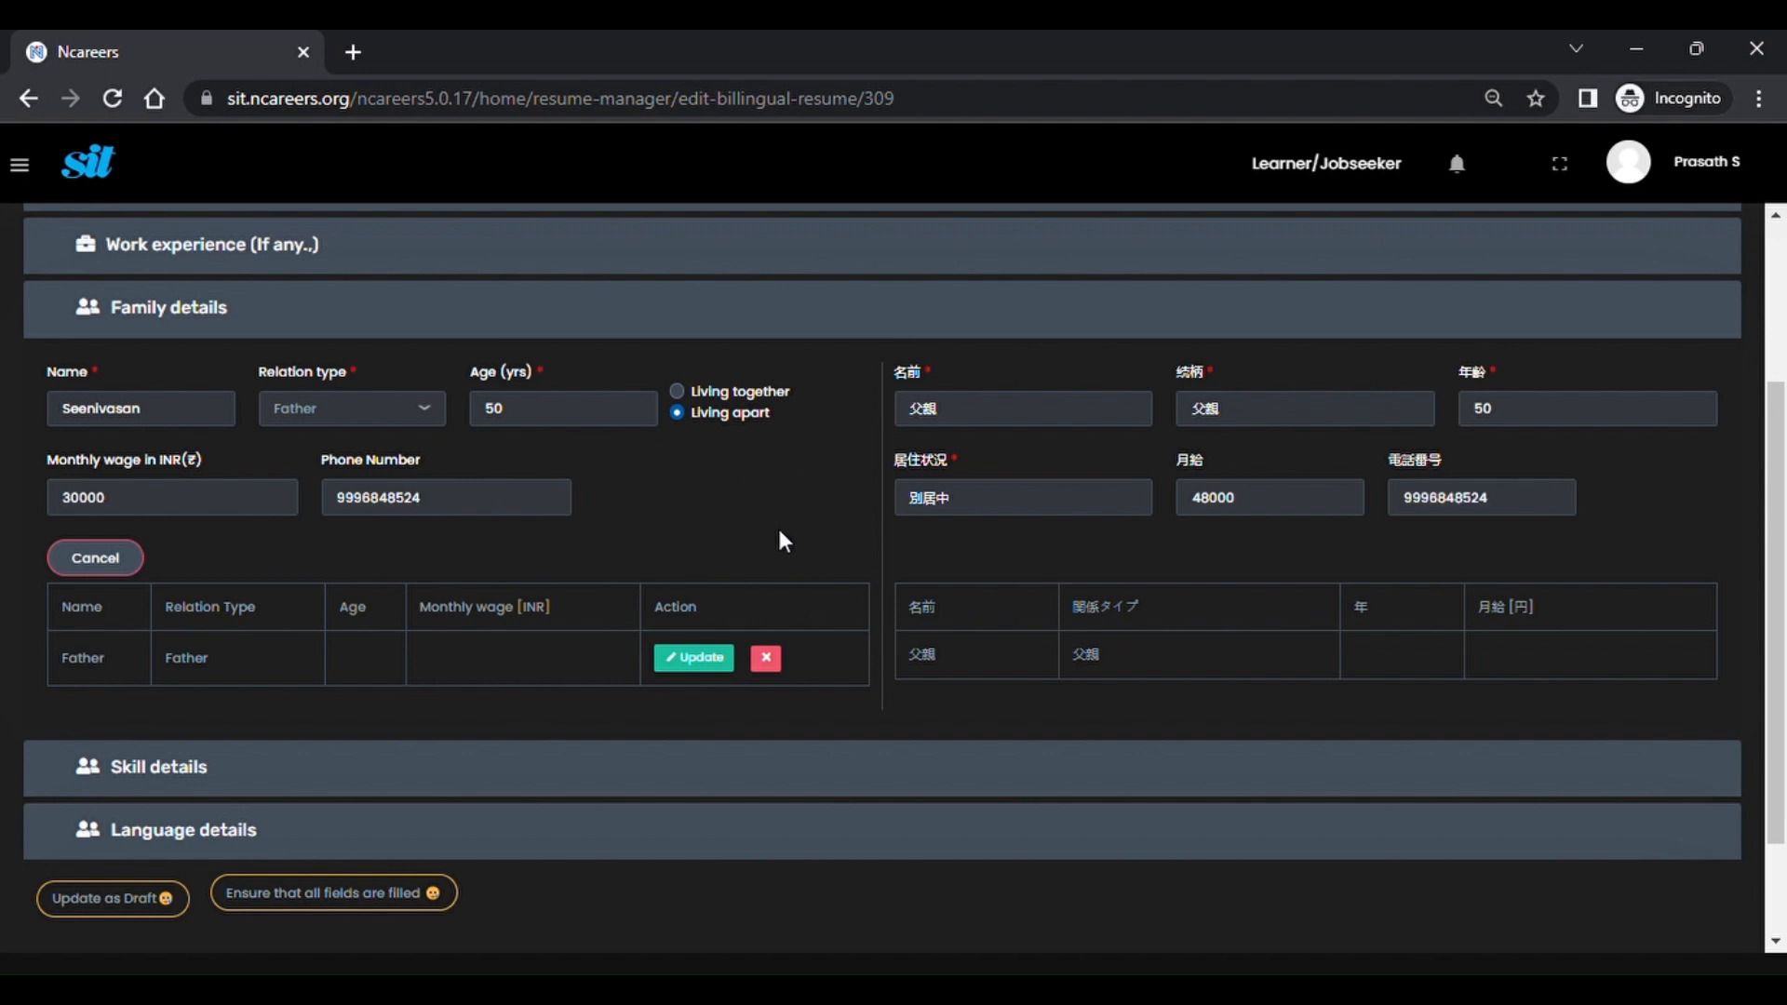
pyautogui.click(706, 649)
pyautogui.scroll(-2, 706, 650)
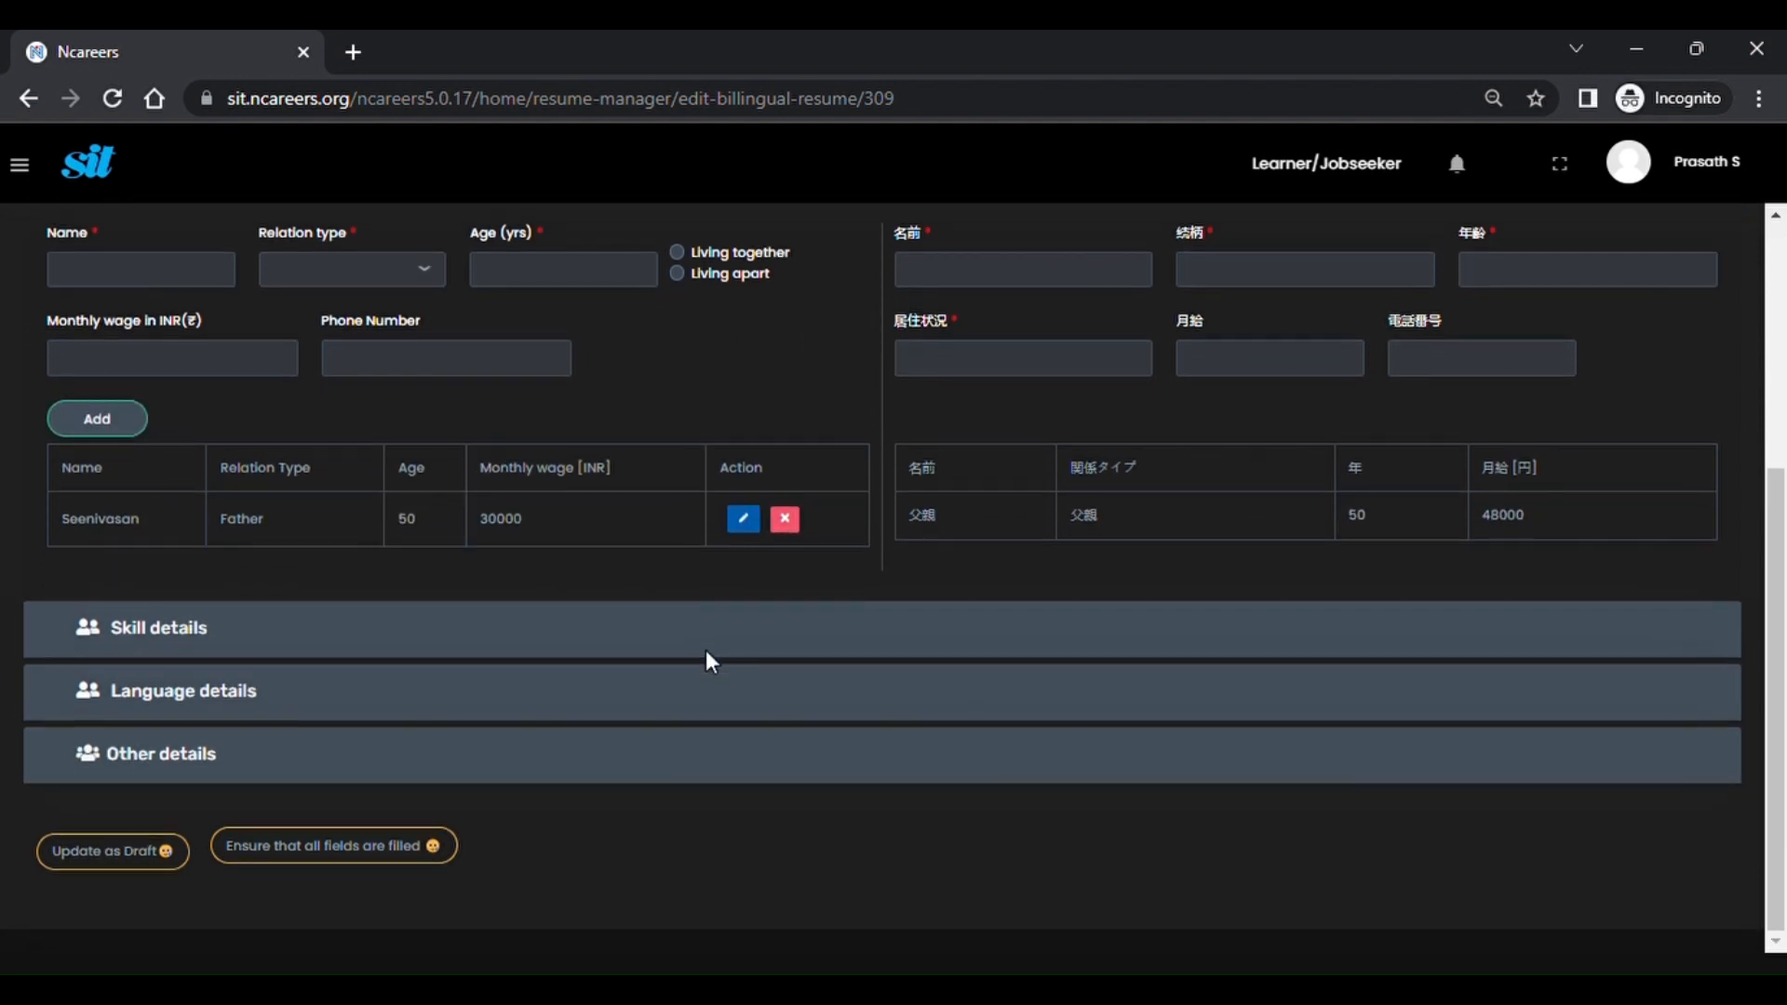
# Update the Excel skill entry to Intermediate level.
pyautogui.click(164, 646)
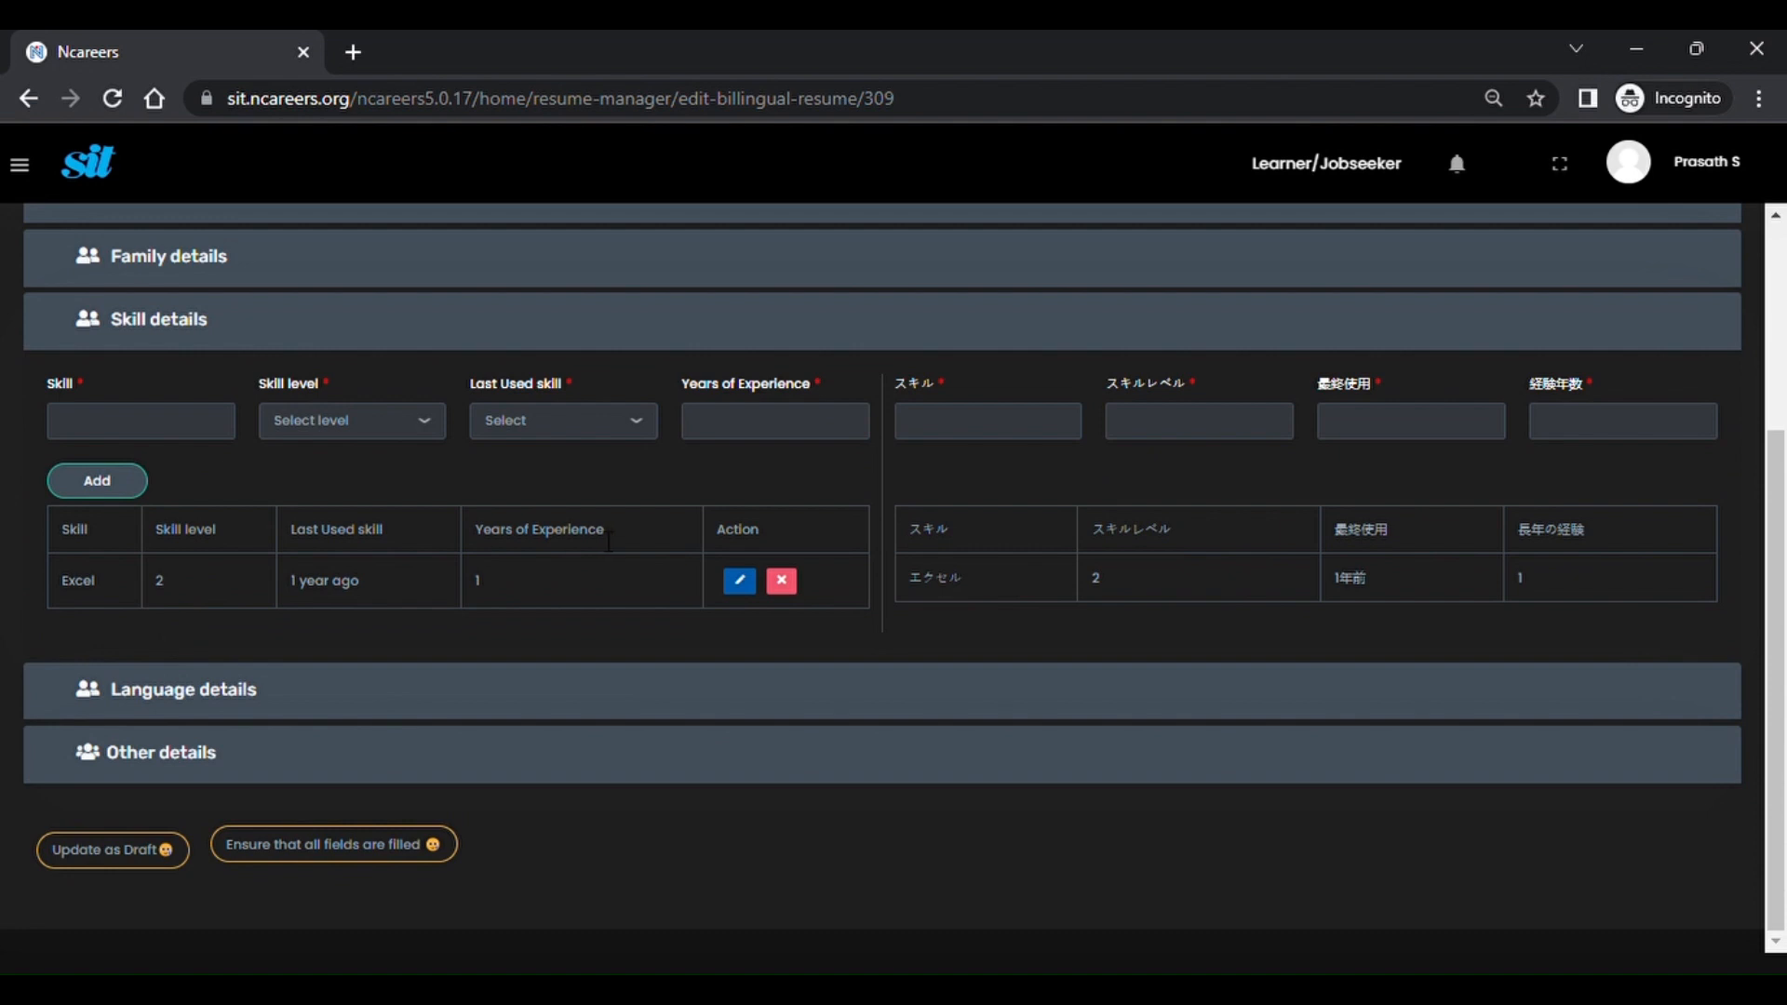
pyautogui.click(739, 581)
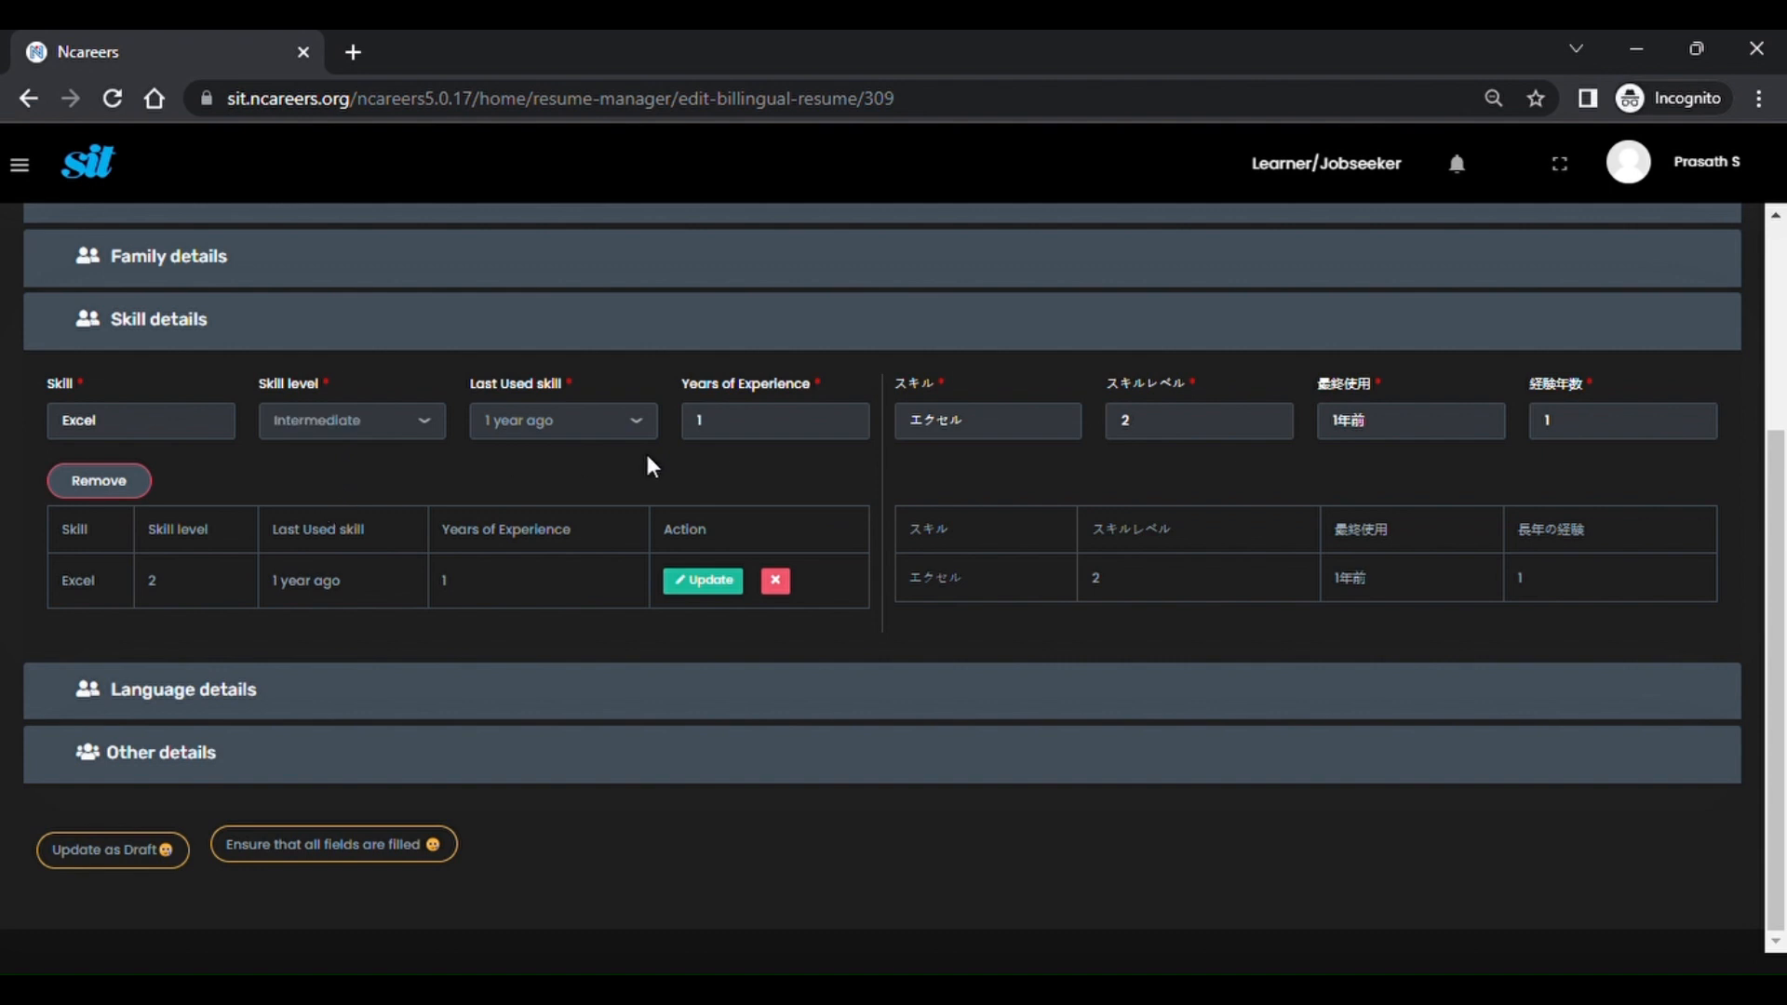
pyautogui.click(700, 580)
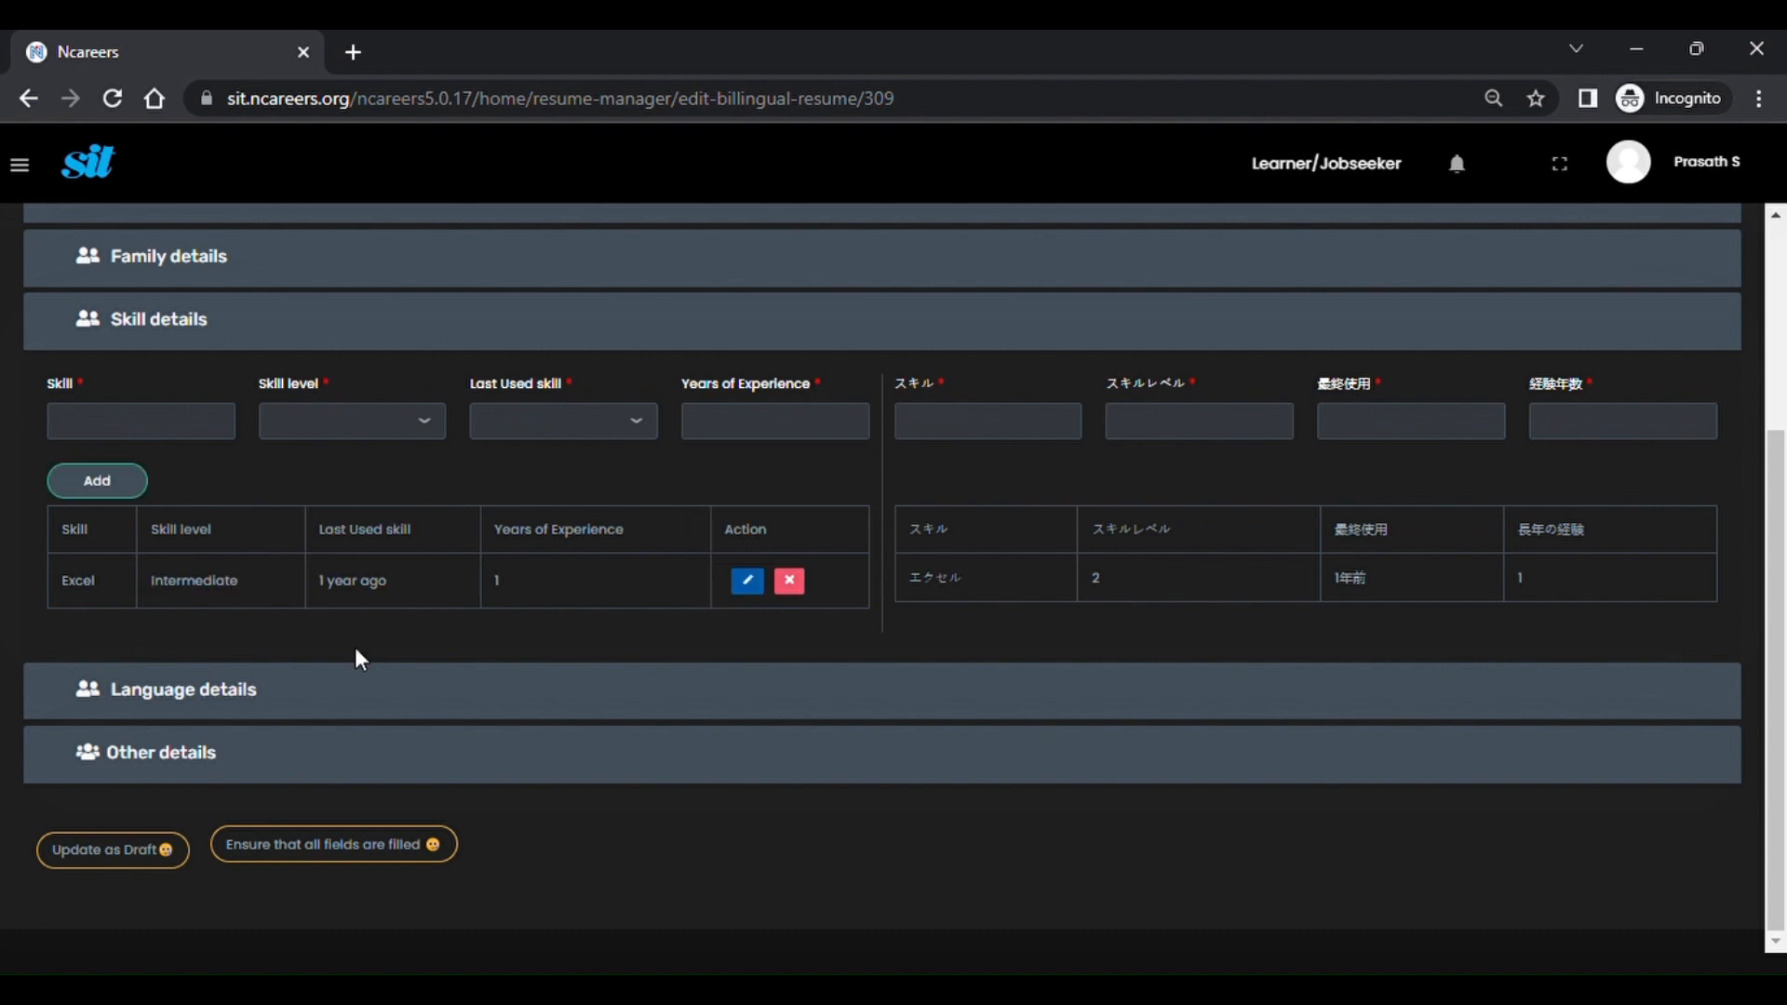
# Reopen the Family, Education and Work experience sections to review them.
pyautogui.scroll(1, 391, 555)
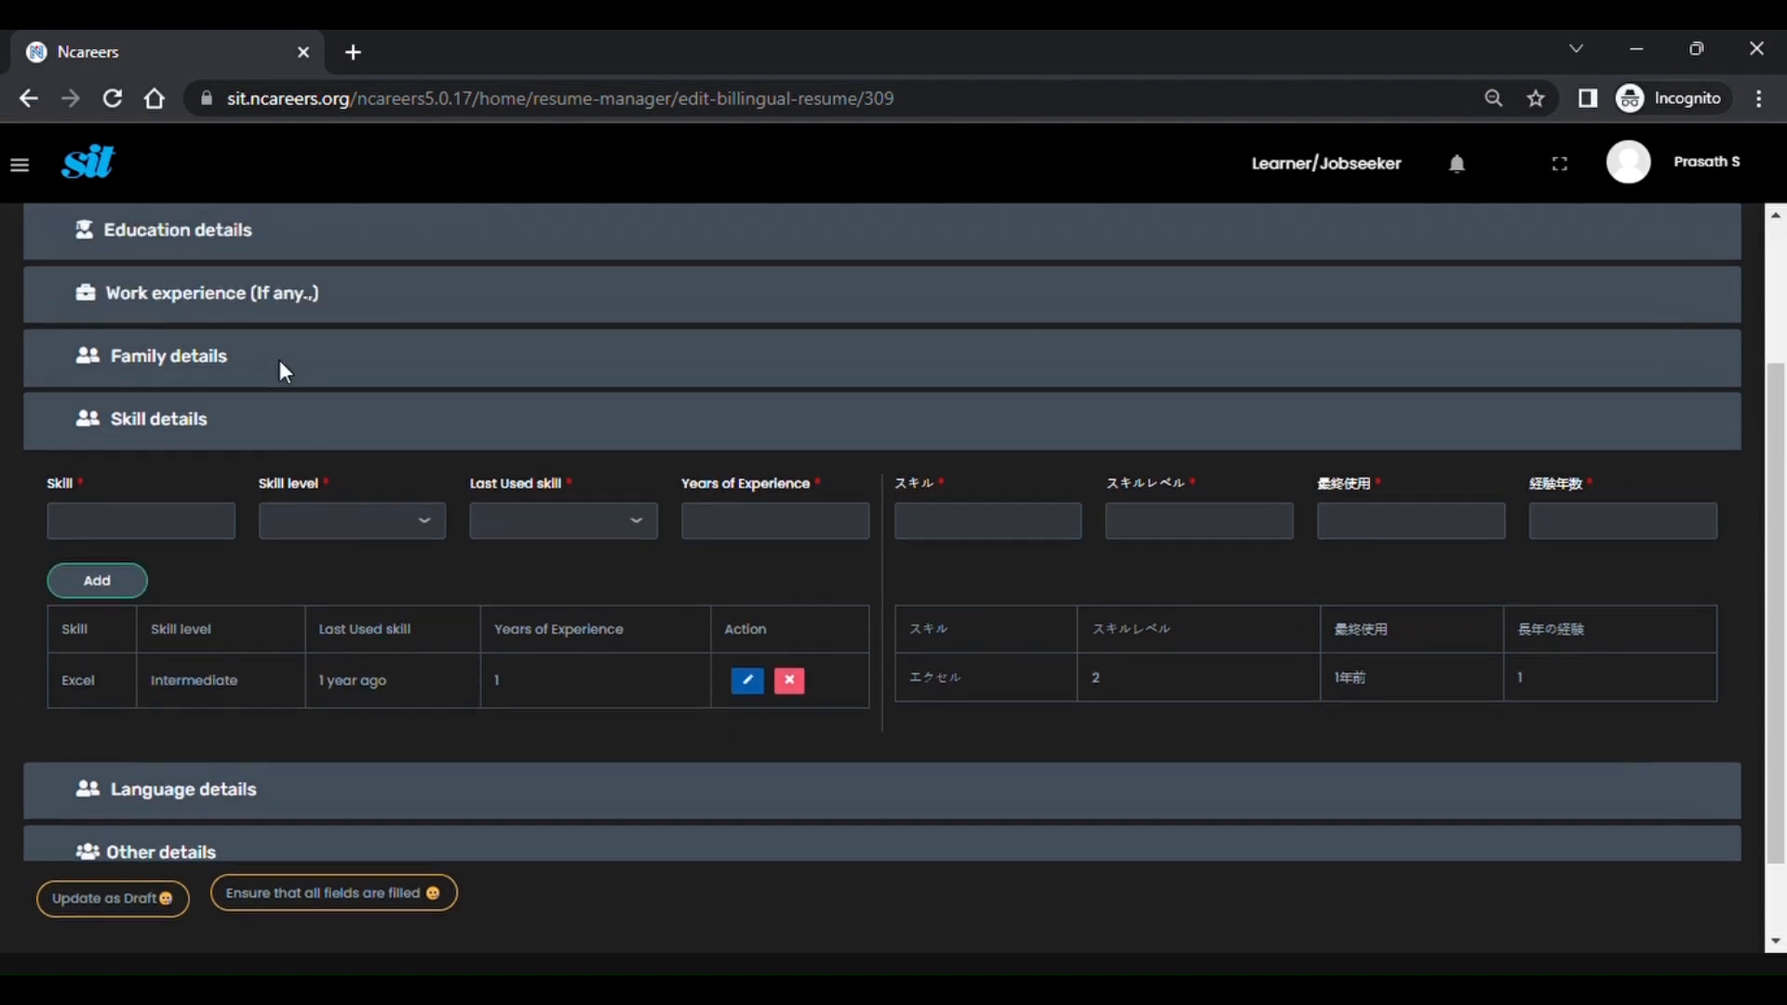
pyautogui.click(223, 361)
pyautogui.scroll(1, 217, 377)
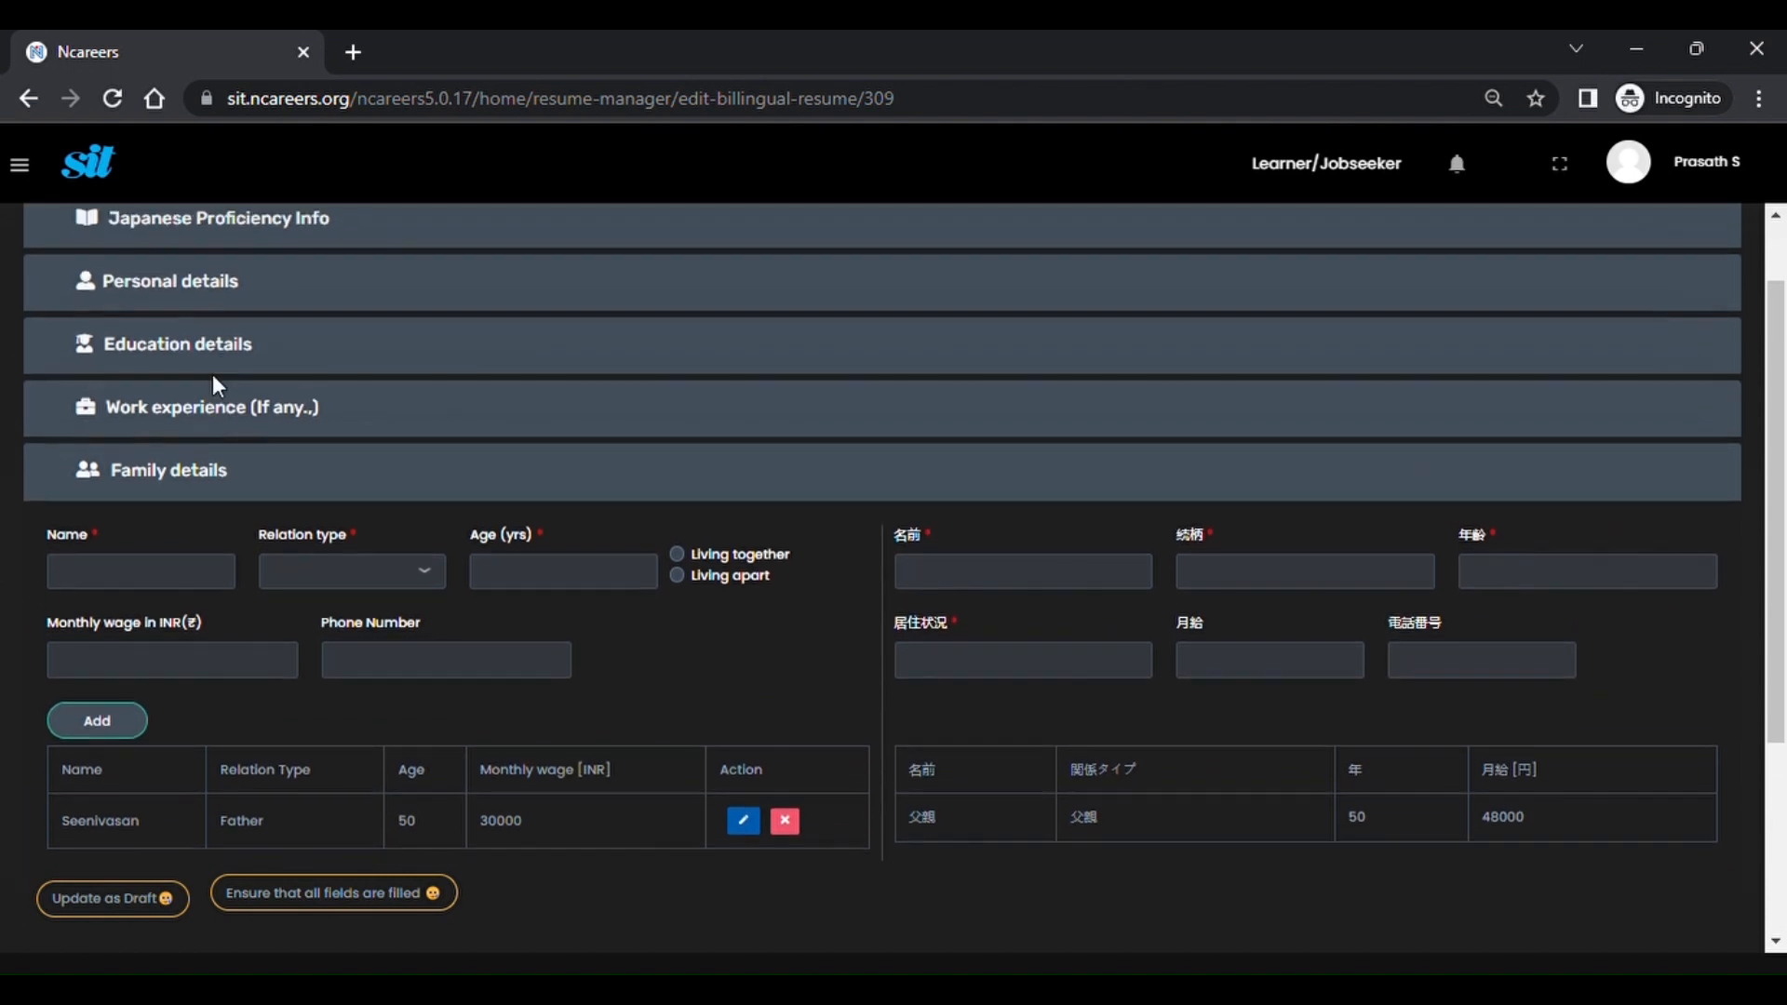
pyautogui.click(211, 354)
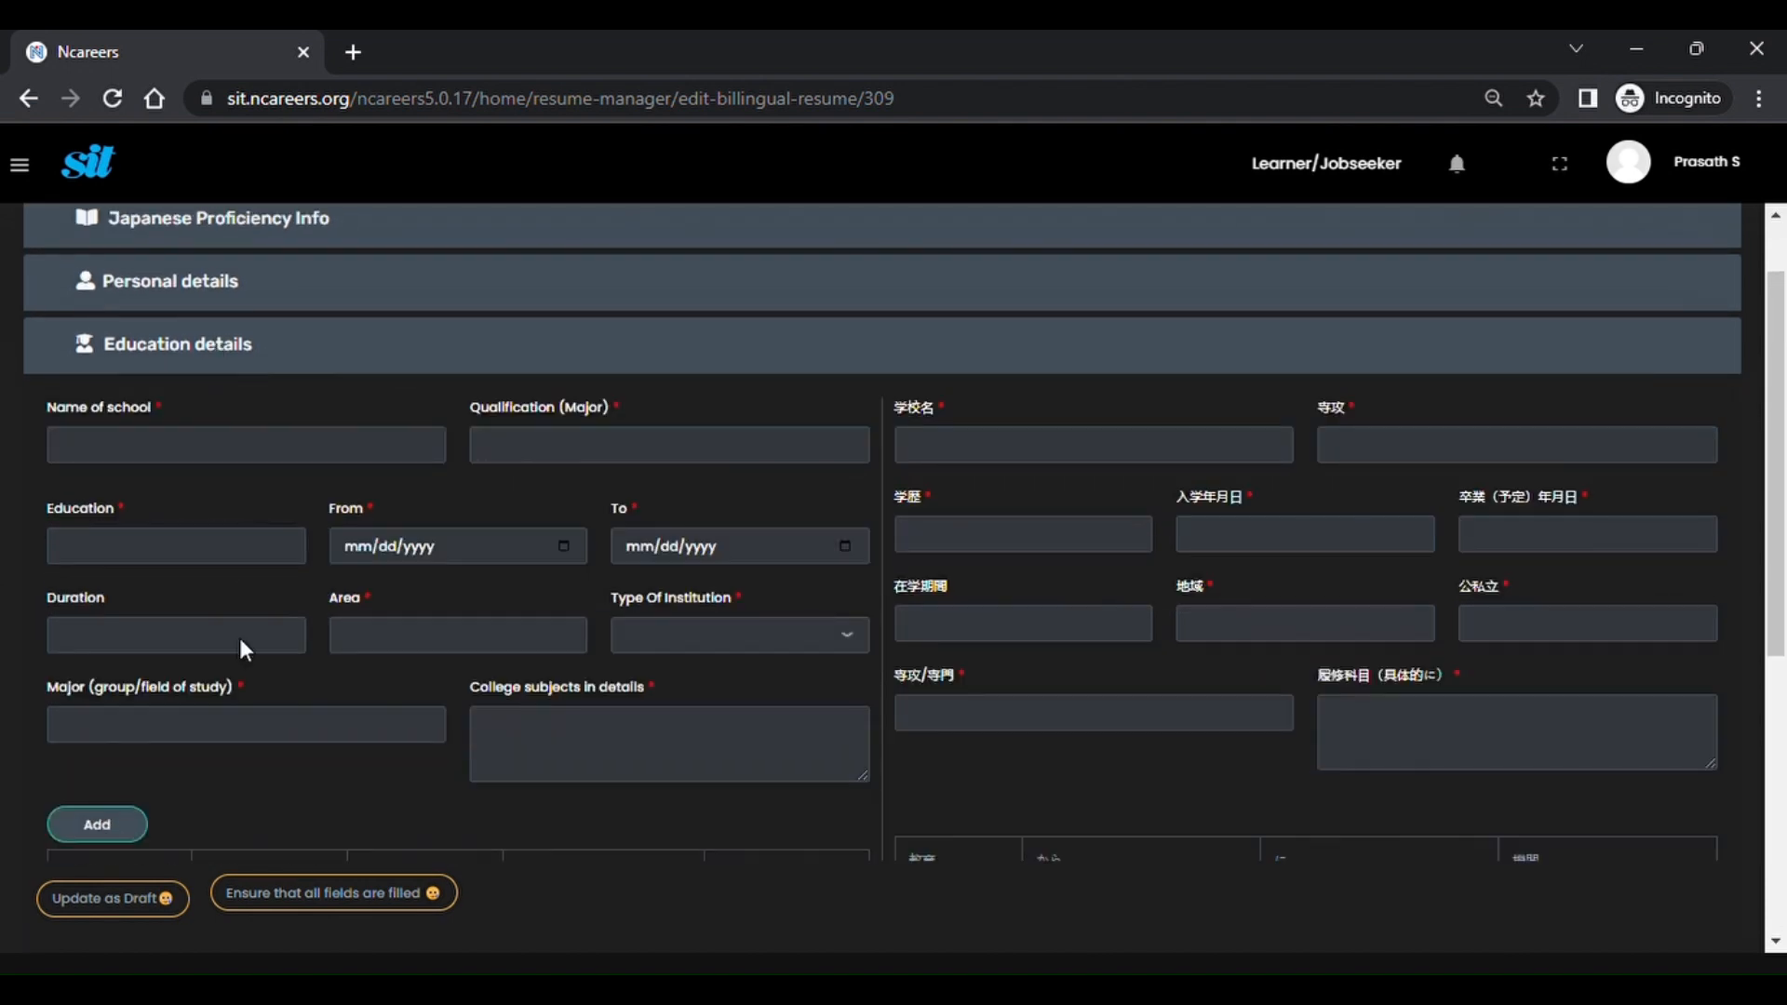
pyautogui.scroll(-5, 240, 646)
pyautogui.click(270, 512)
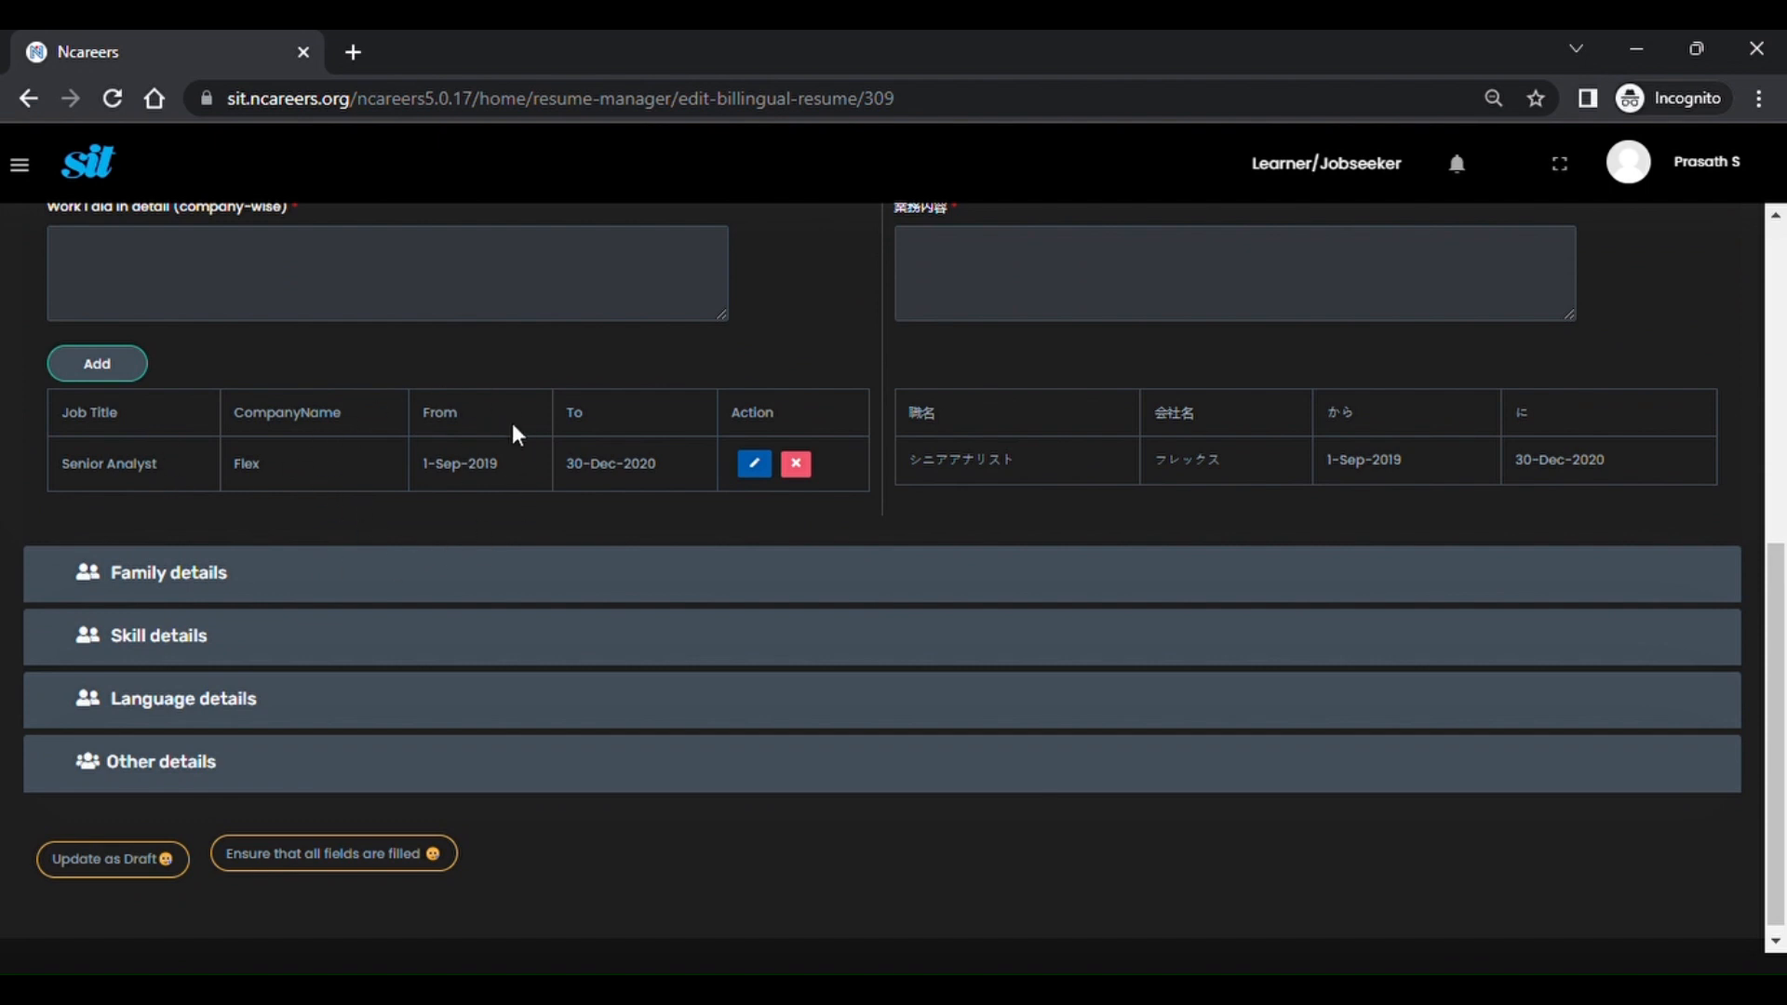
pyautogui.scroll(3, 517, 433)
pyautogui.scroll(-3, 687, 578)
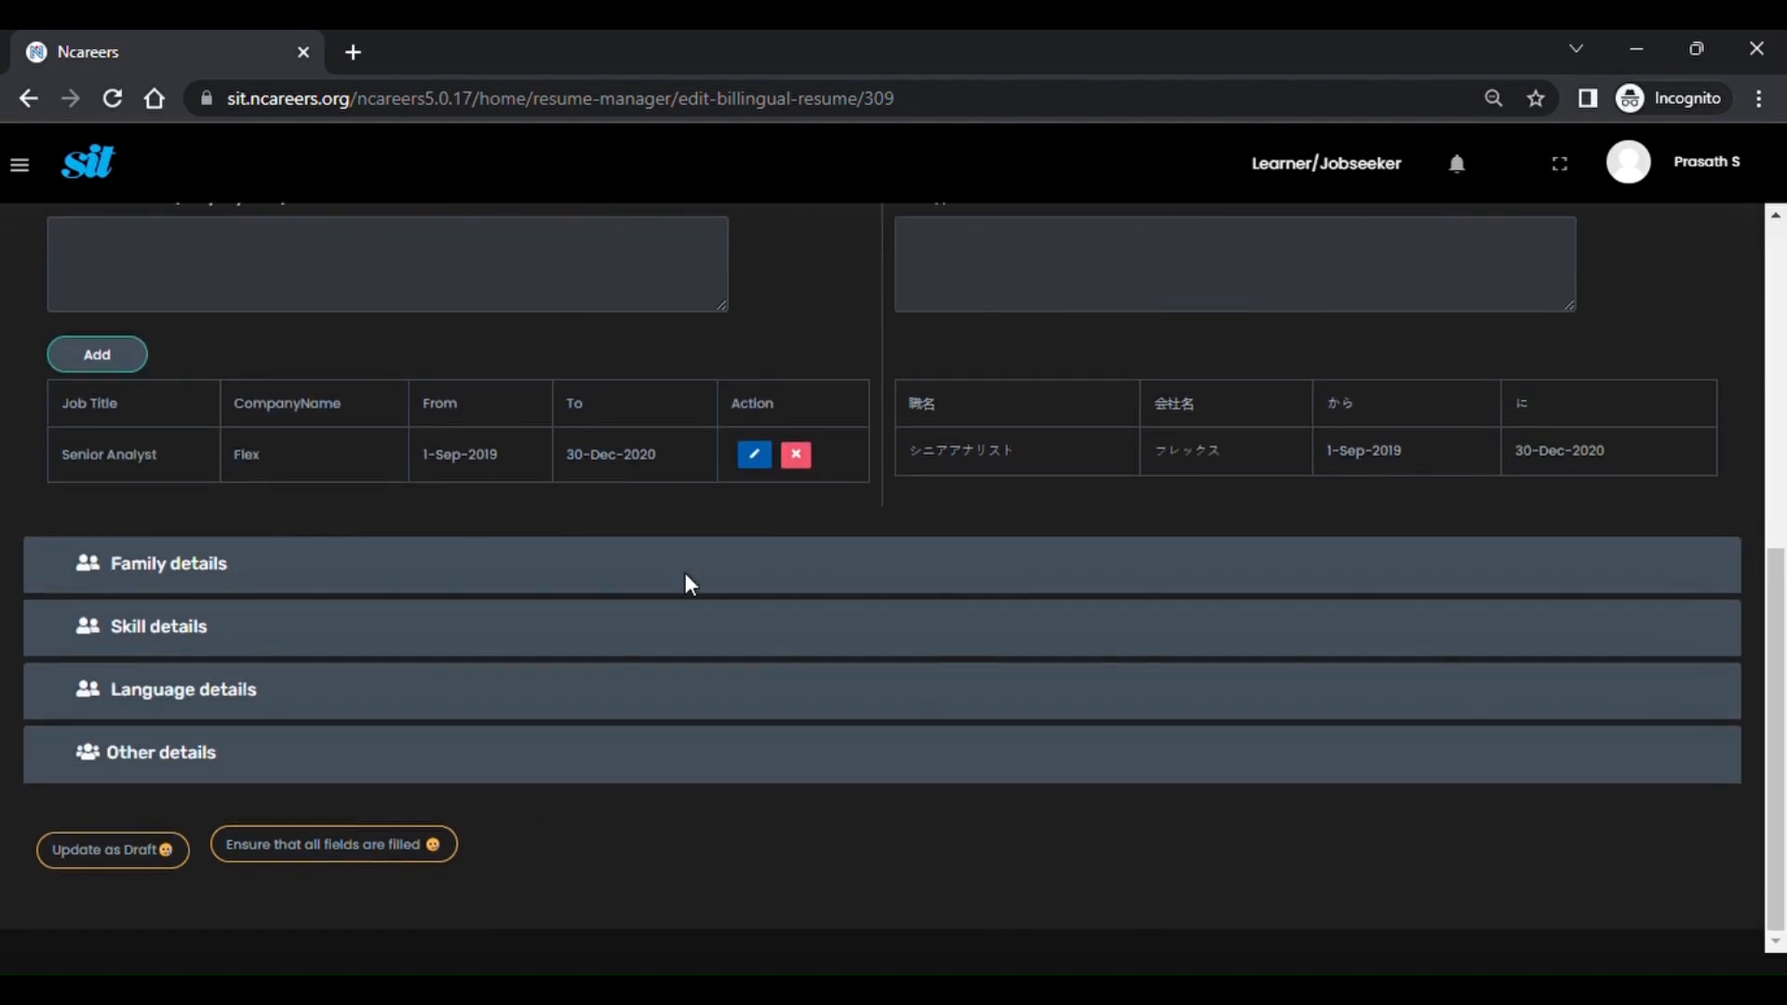
# Add English as a non-mother-tongue language at Conversational- Advanced proficiency.
pyautogui.click(235, 696)
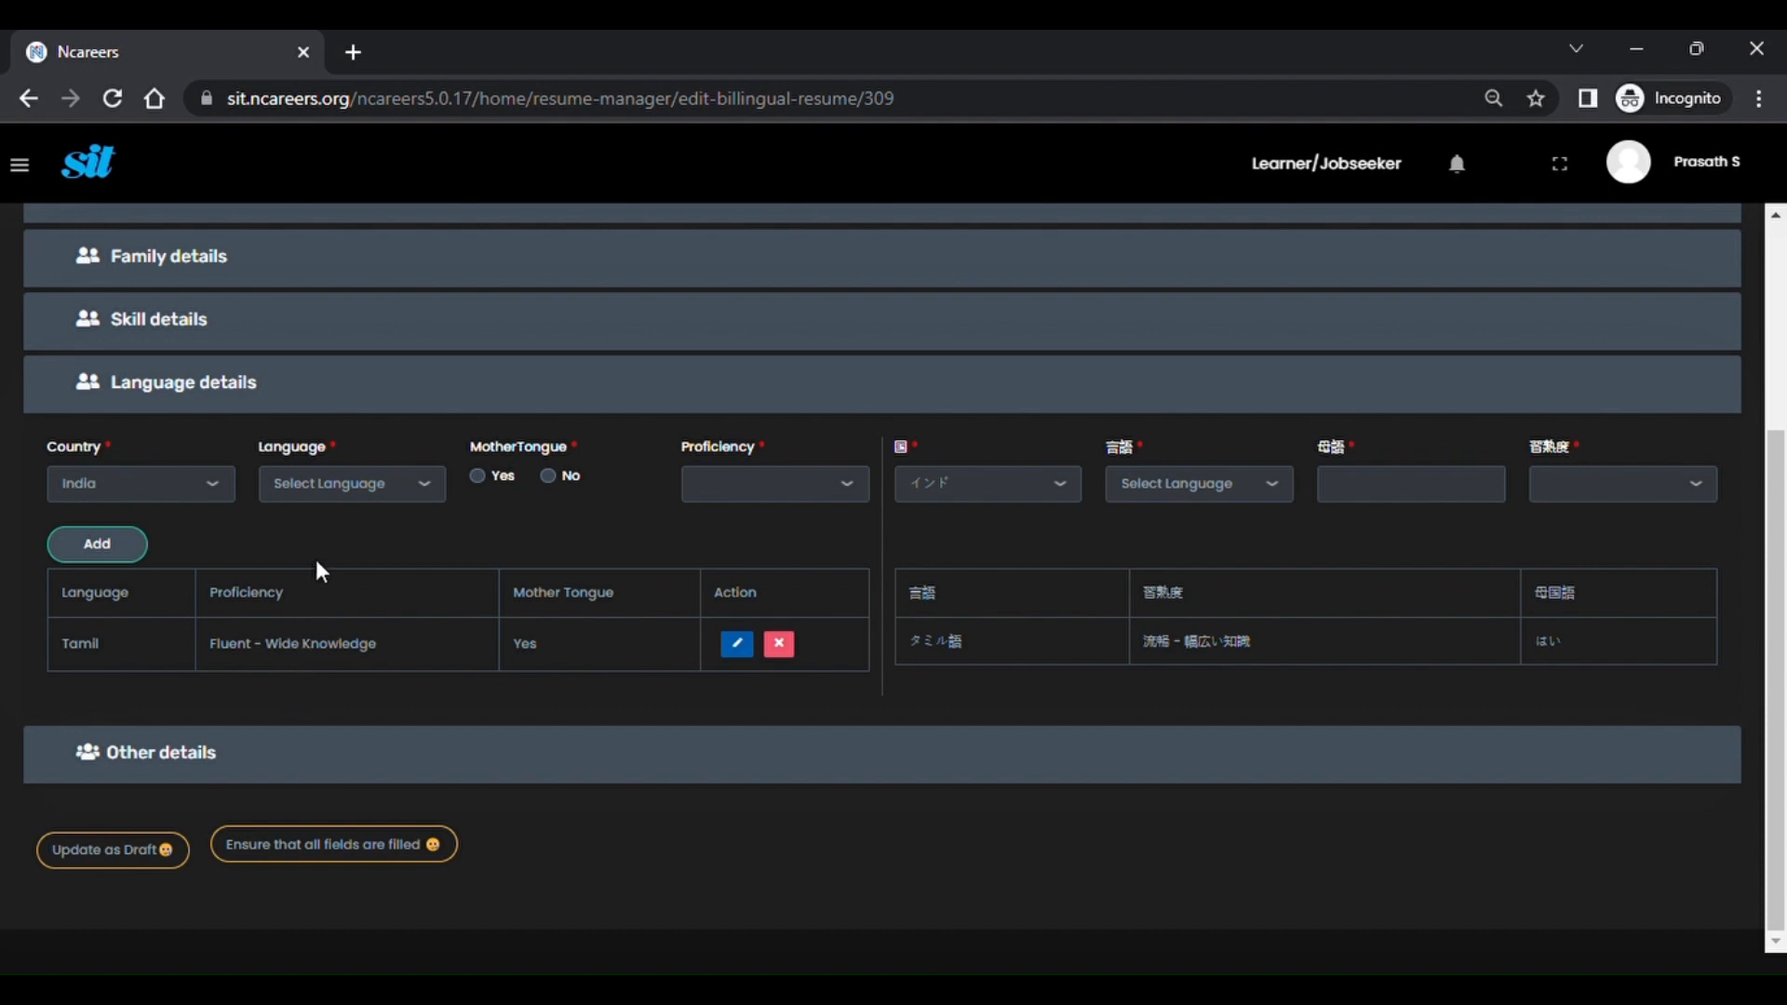
pyautogui.click(555, 477)
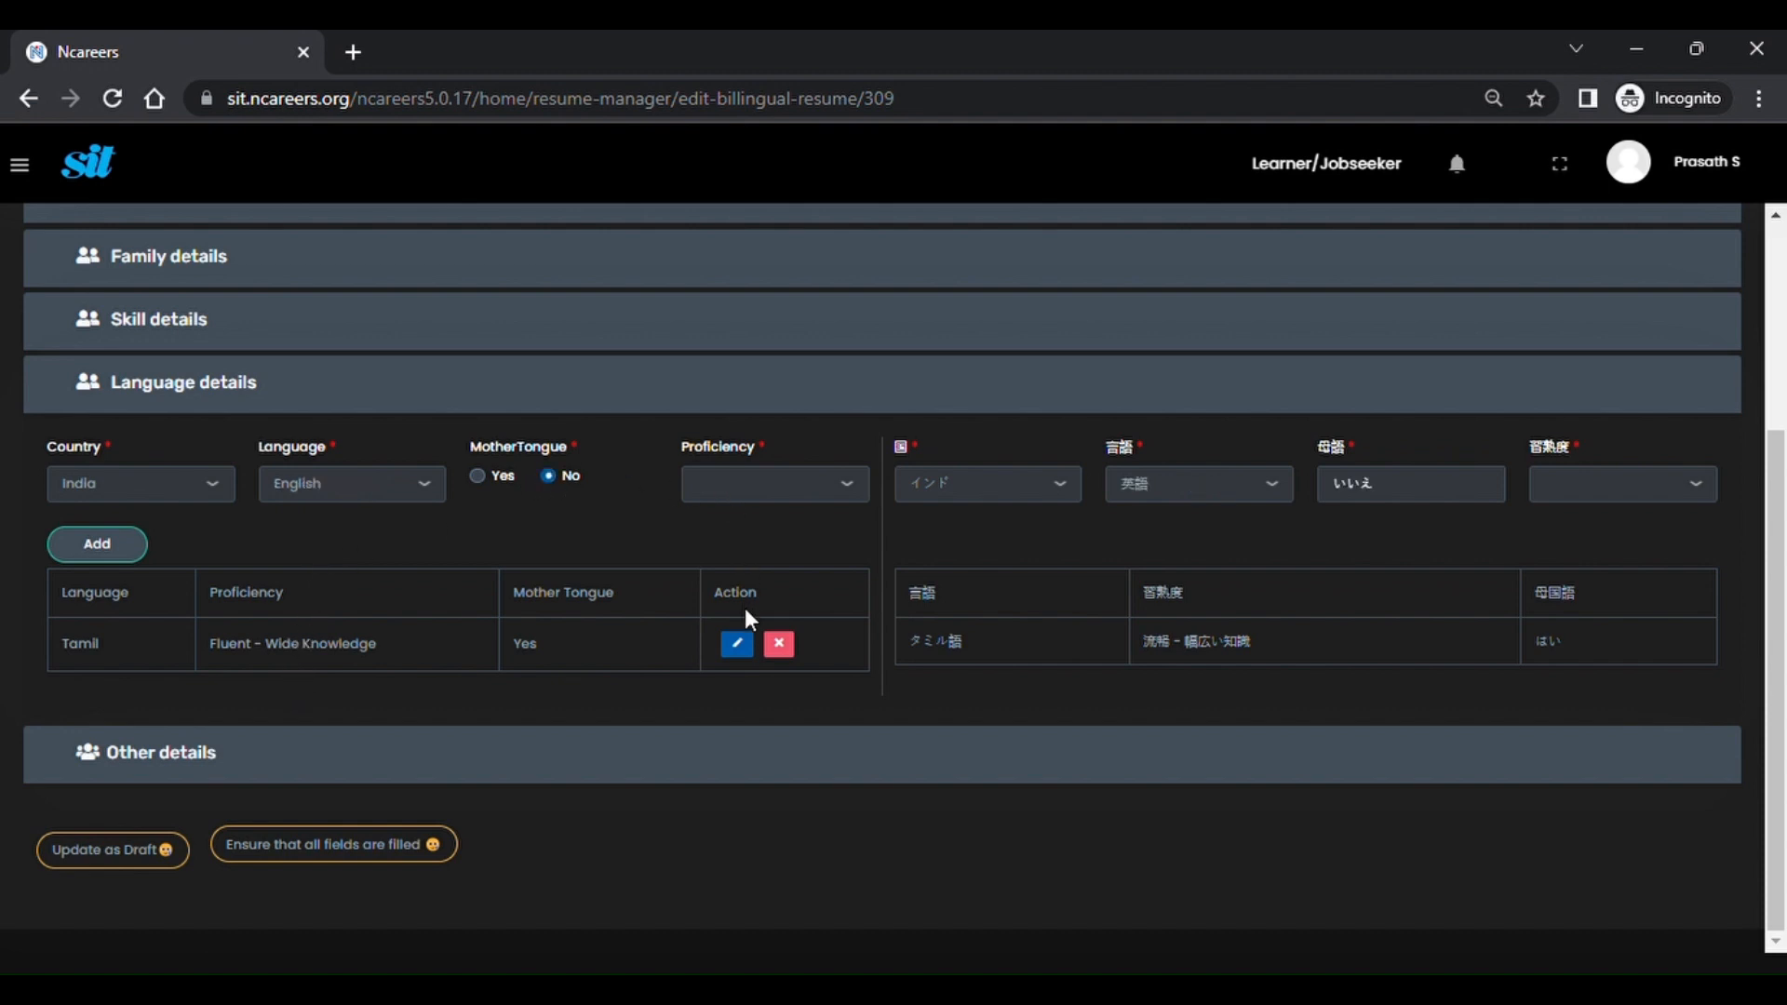
pyautogui.click(764, 546)
pyautogui.click(129, 558)
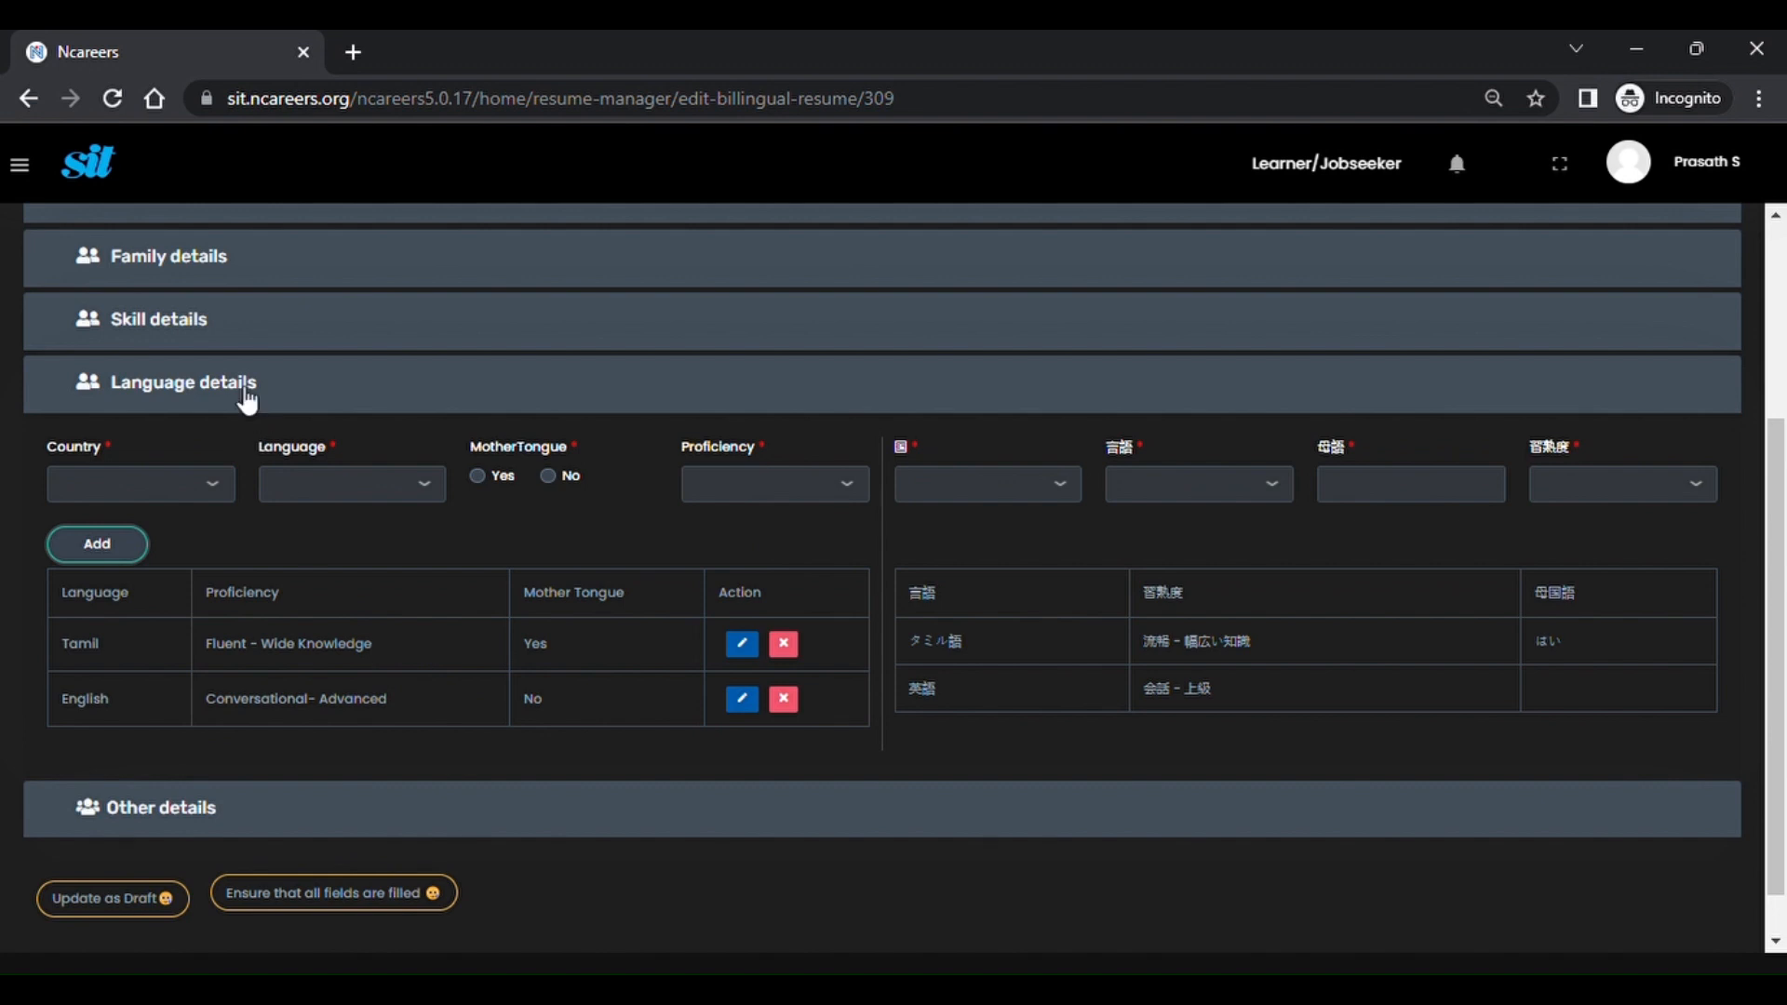
pyautogui.click(191, 333)
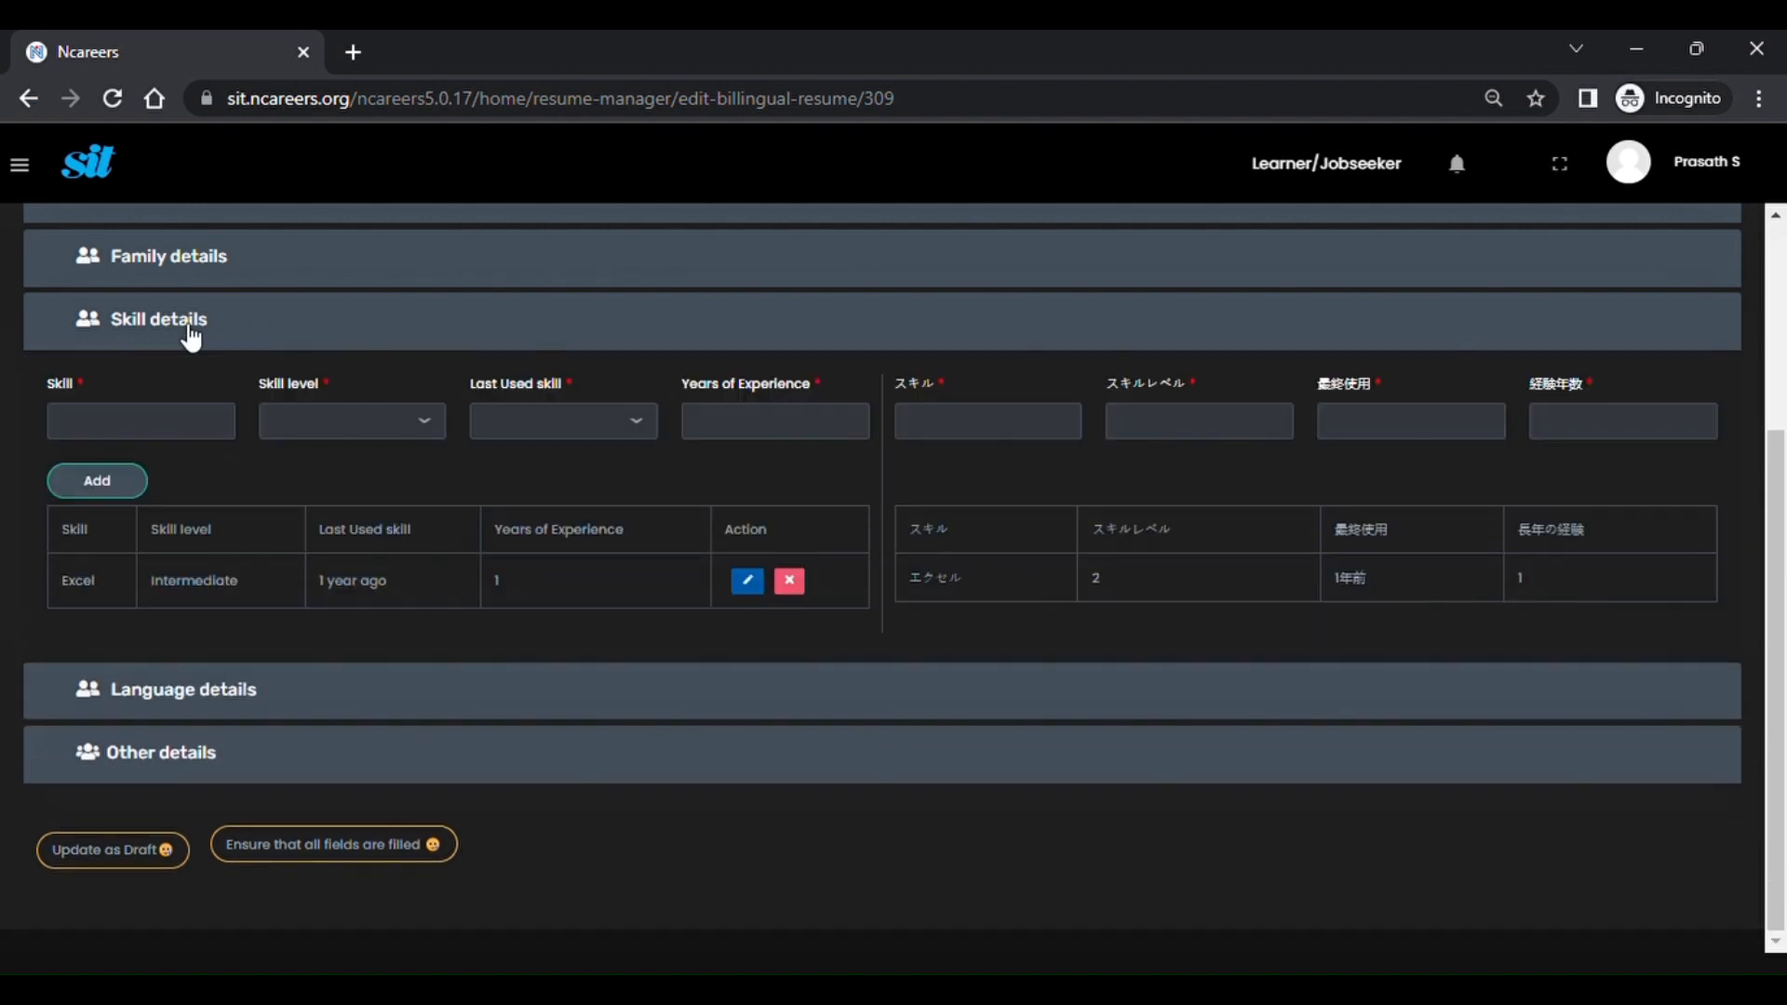
# Expand the Family, Work experience, Education, Language and Other details sections.
pyautogui.scroll(1, 188, 344)
pyautogui.click(178, 359)
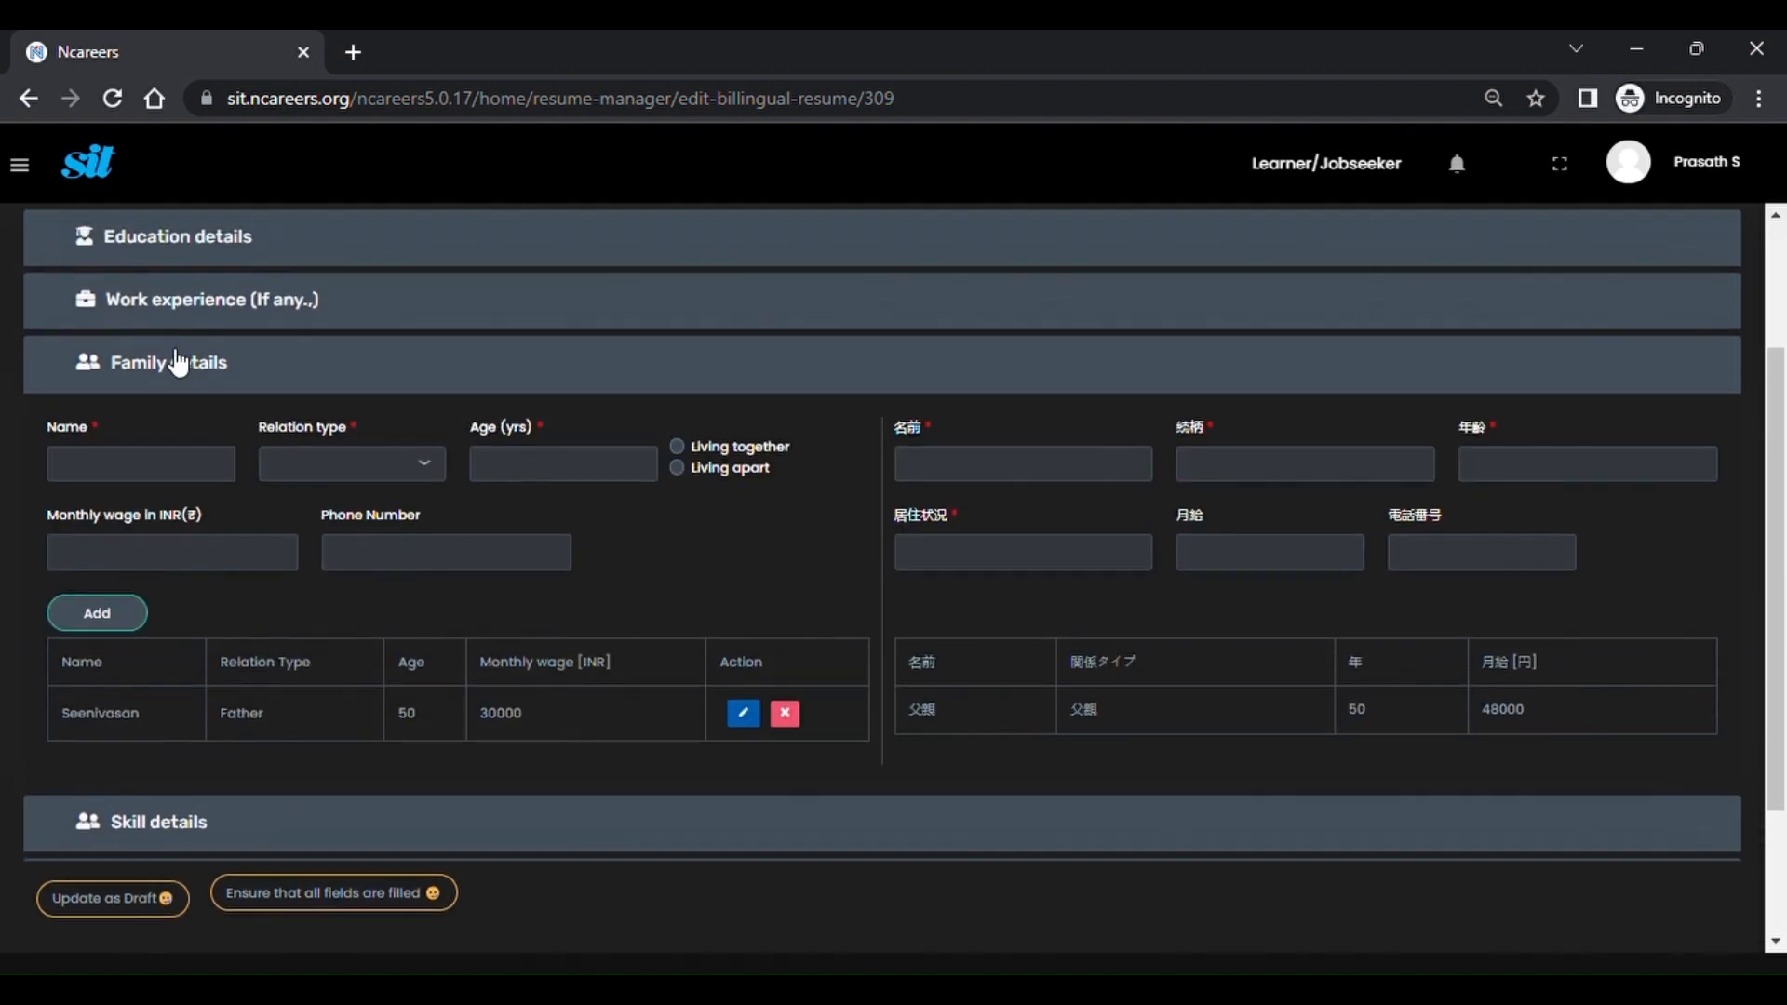
pyautogui.scroll(1, 177, 361)
pyautogui.click(209, 387)
pyautogui.scroll(-4, 208, 389)
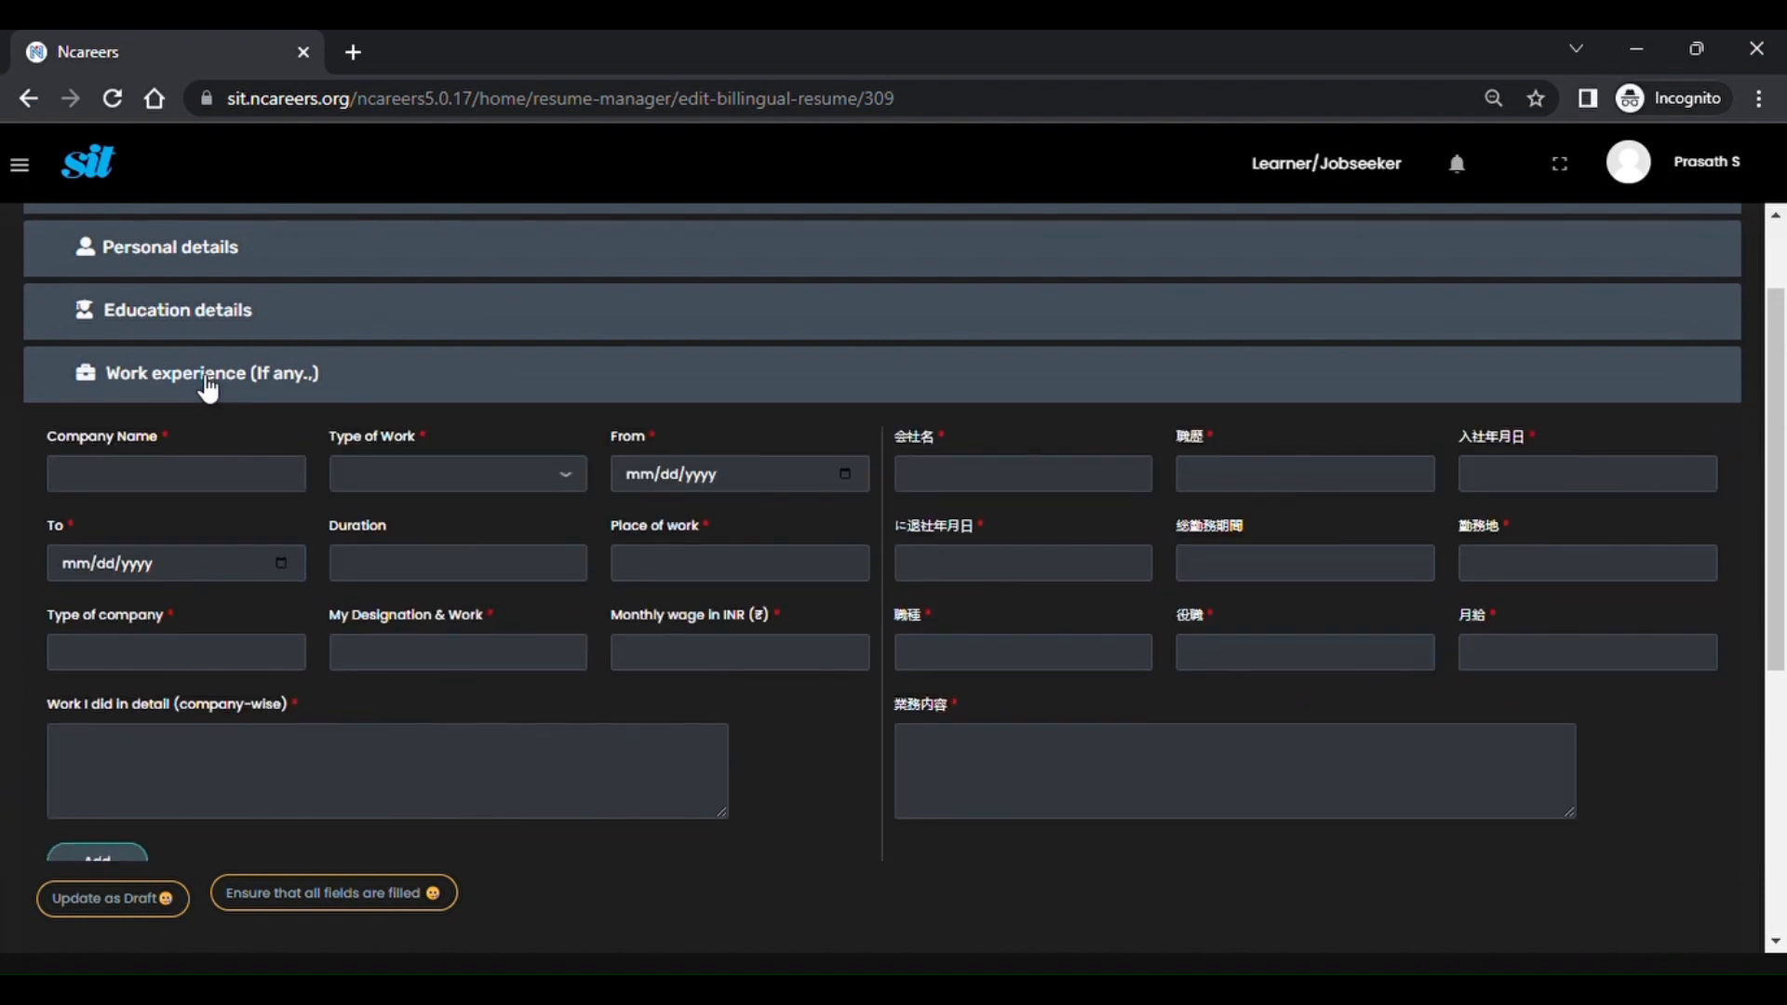
pyautogui.scroll(3, 208, 389)
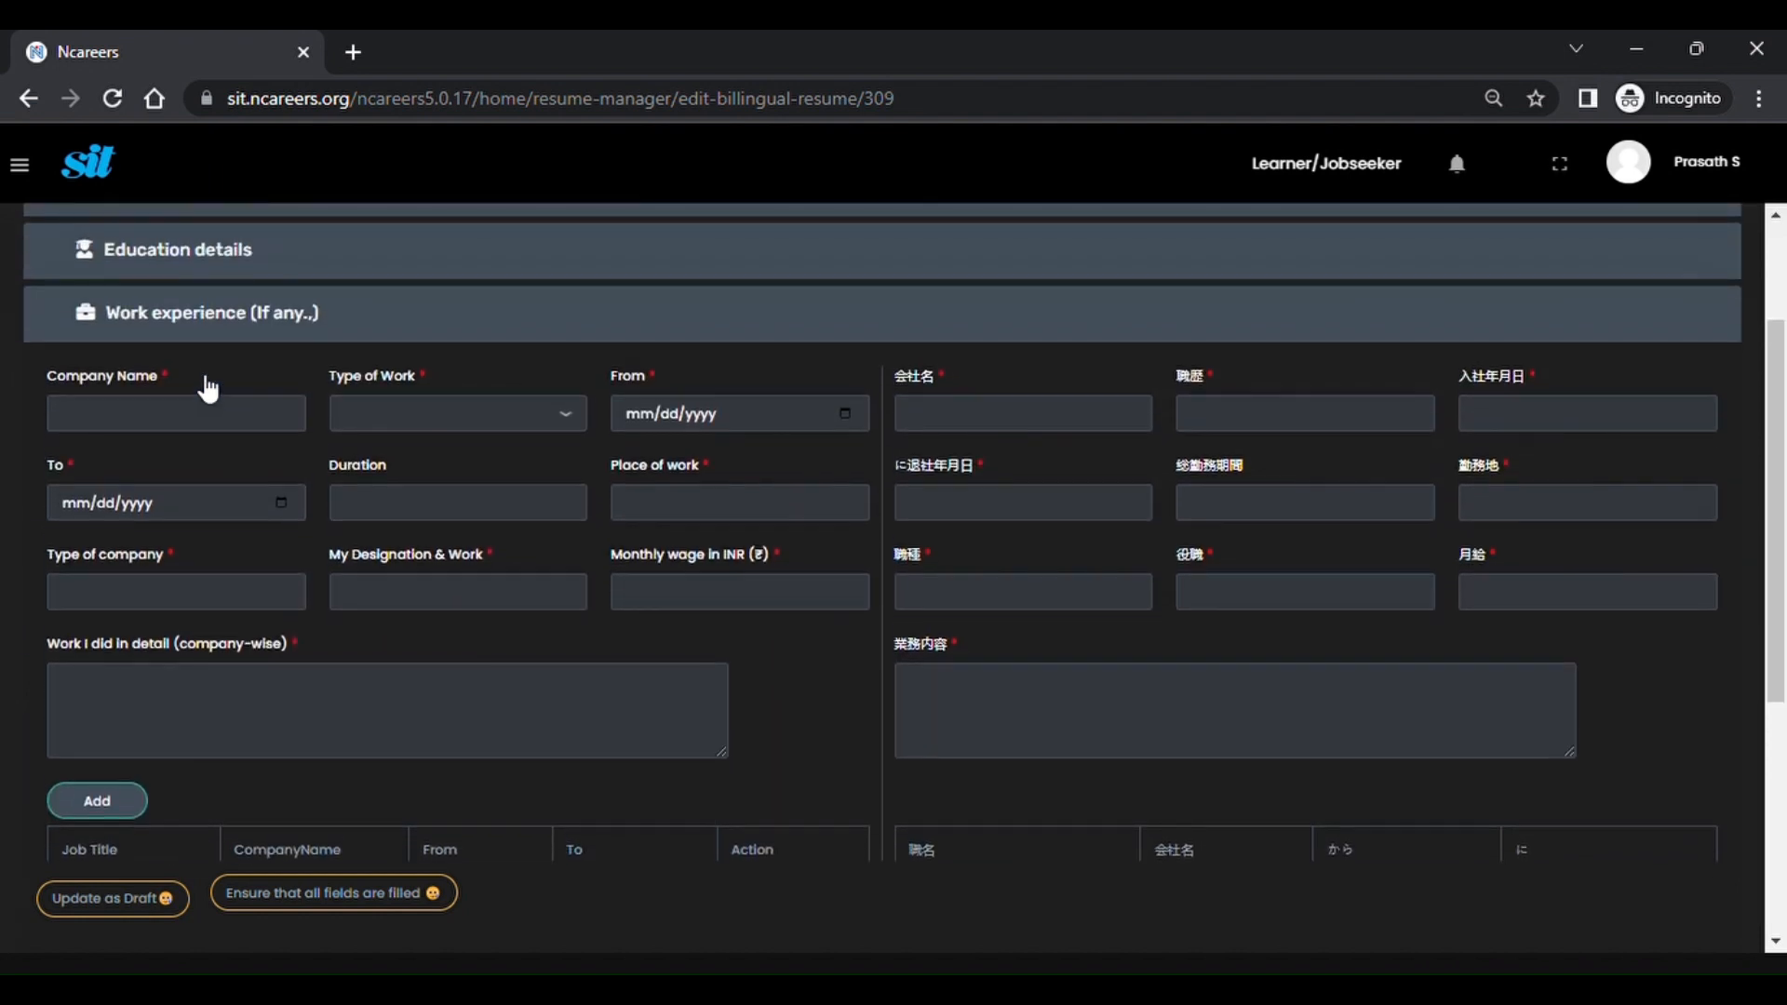
pyautogui.click(215, 266)
pyautogui.scroll(-2, 277, 523)
pyautogui.scroll(-2, 278, 522)
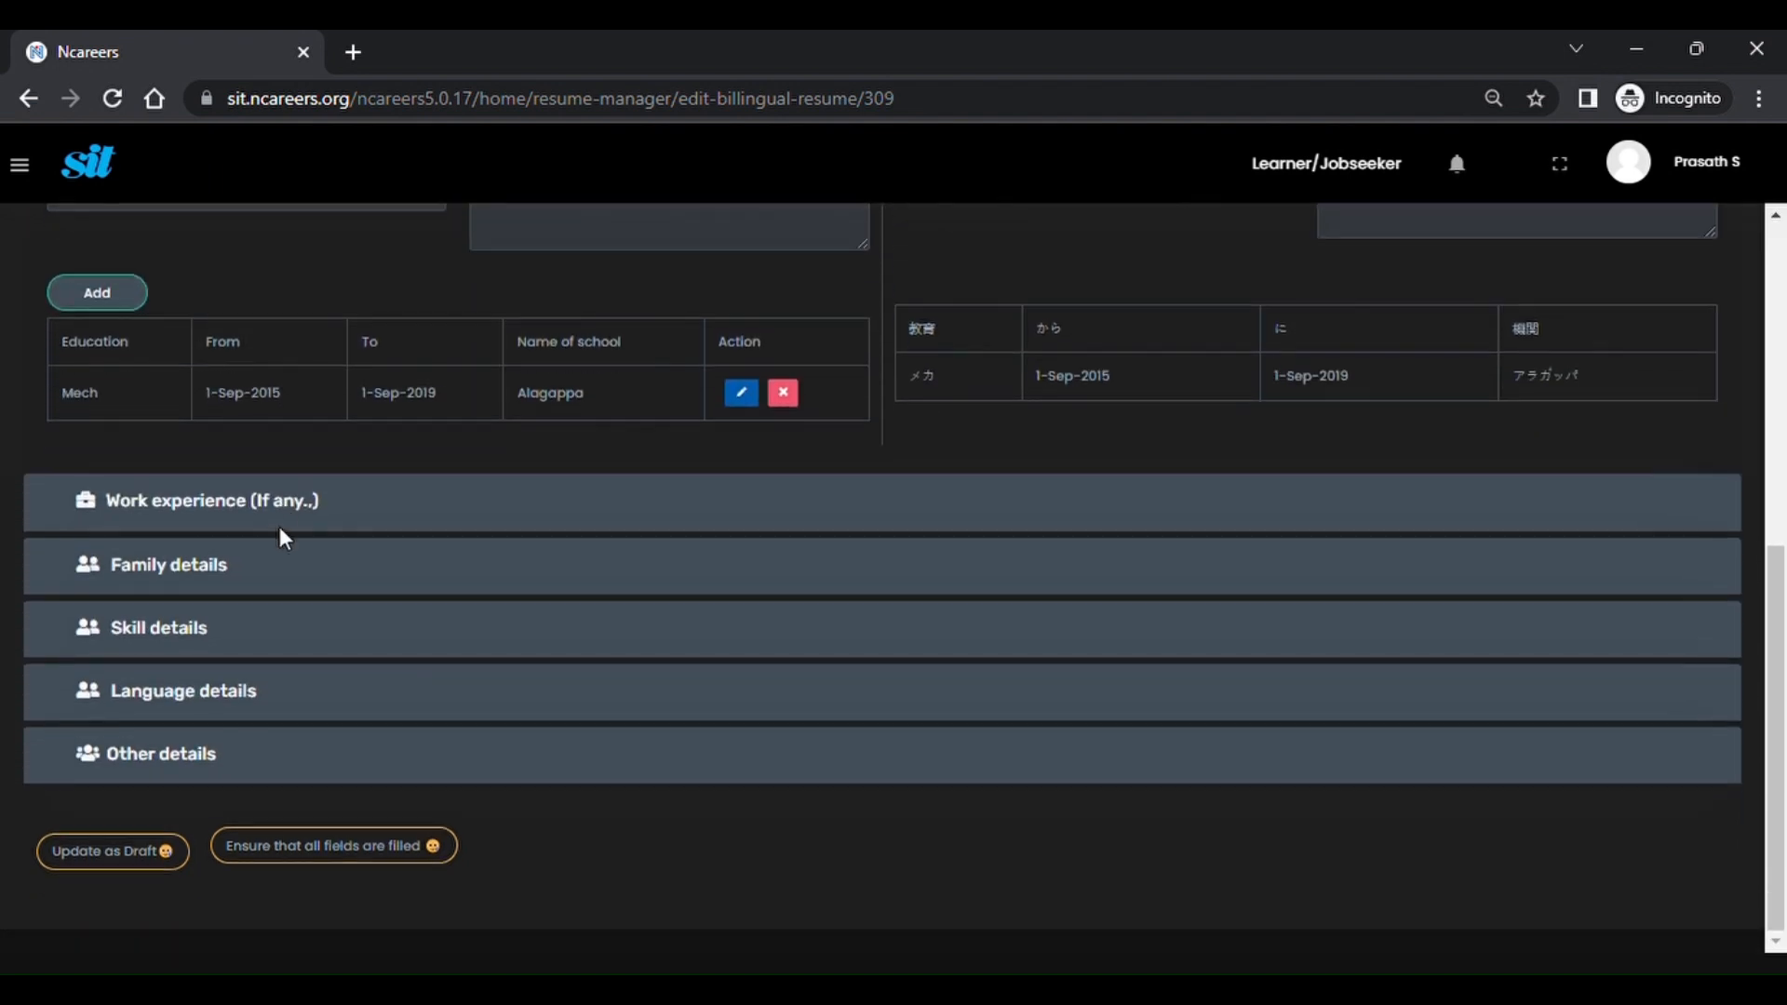
pyautogui.click(202, 705)
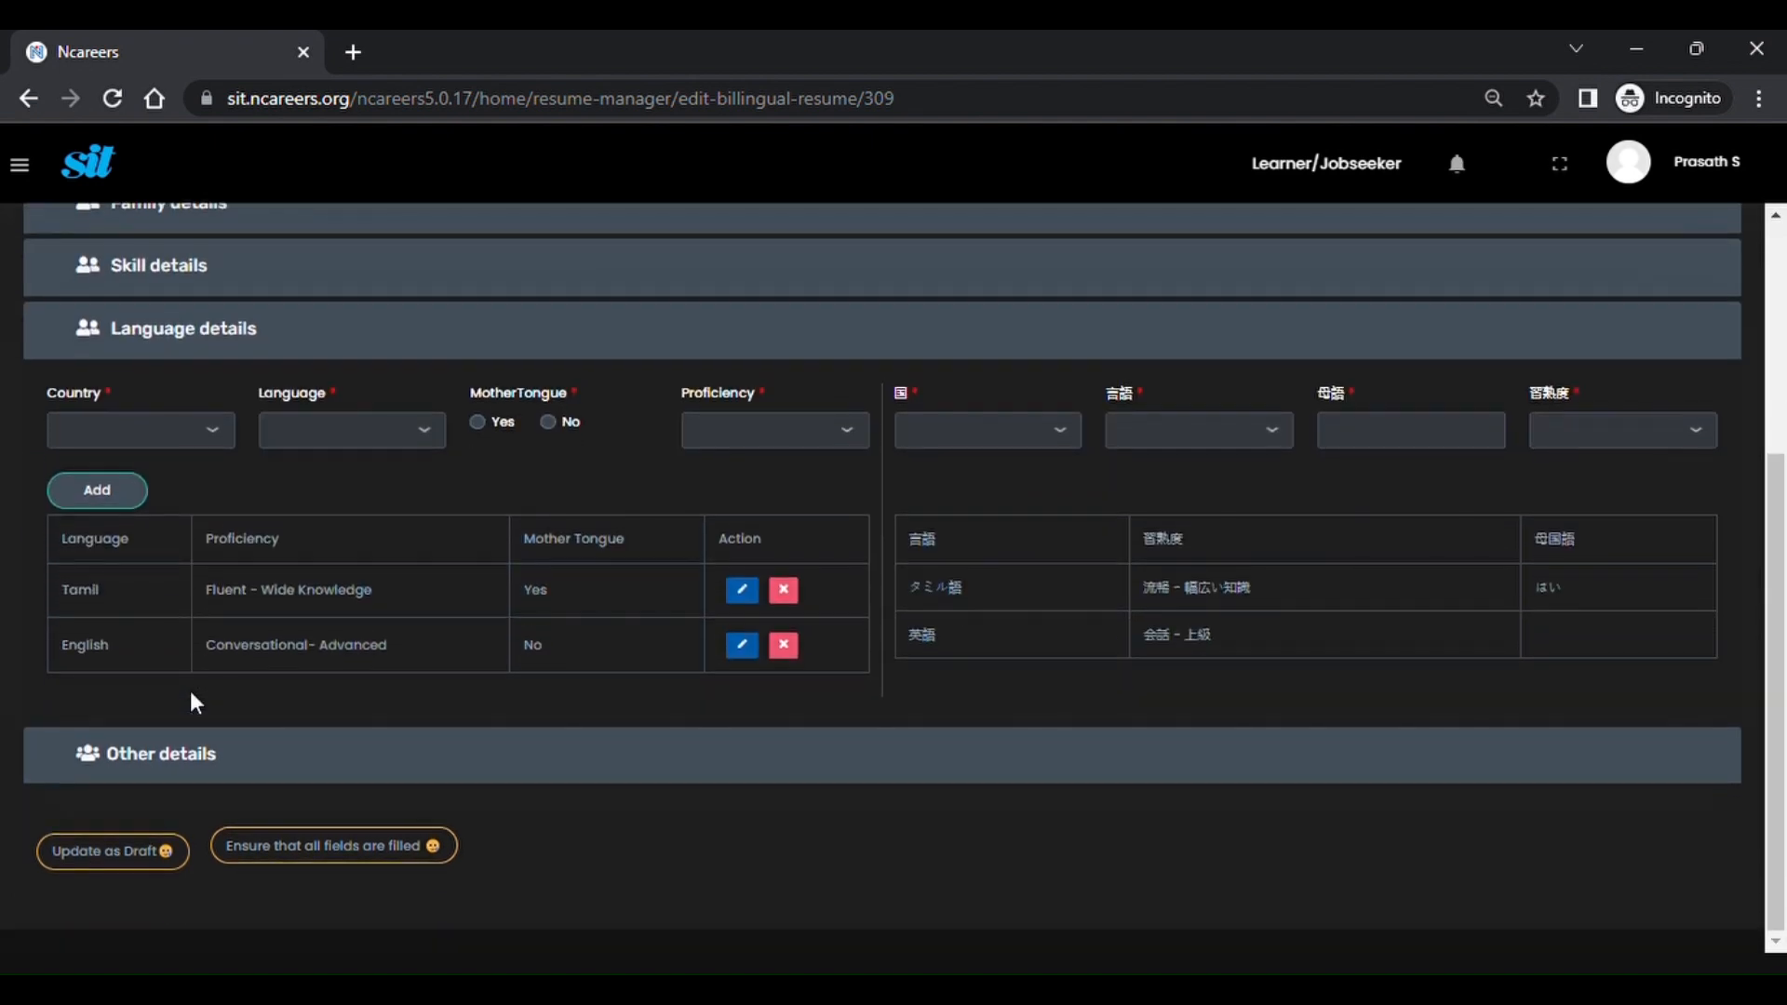
pyautogui.click(181, 756)
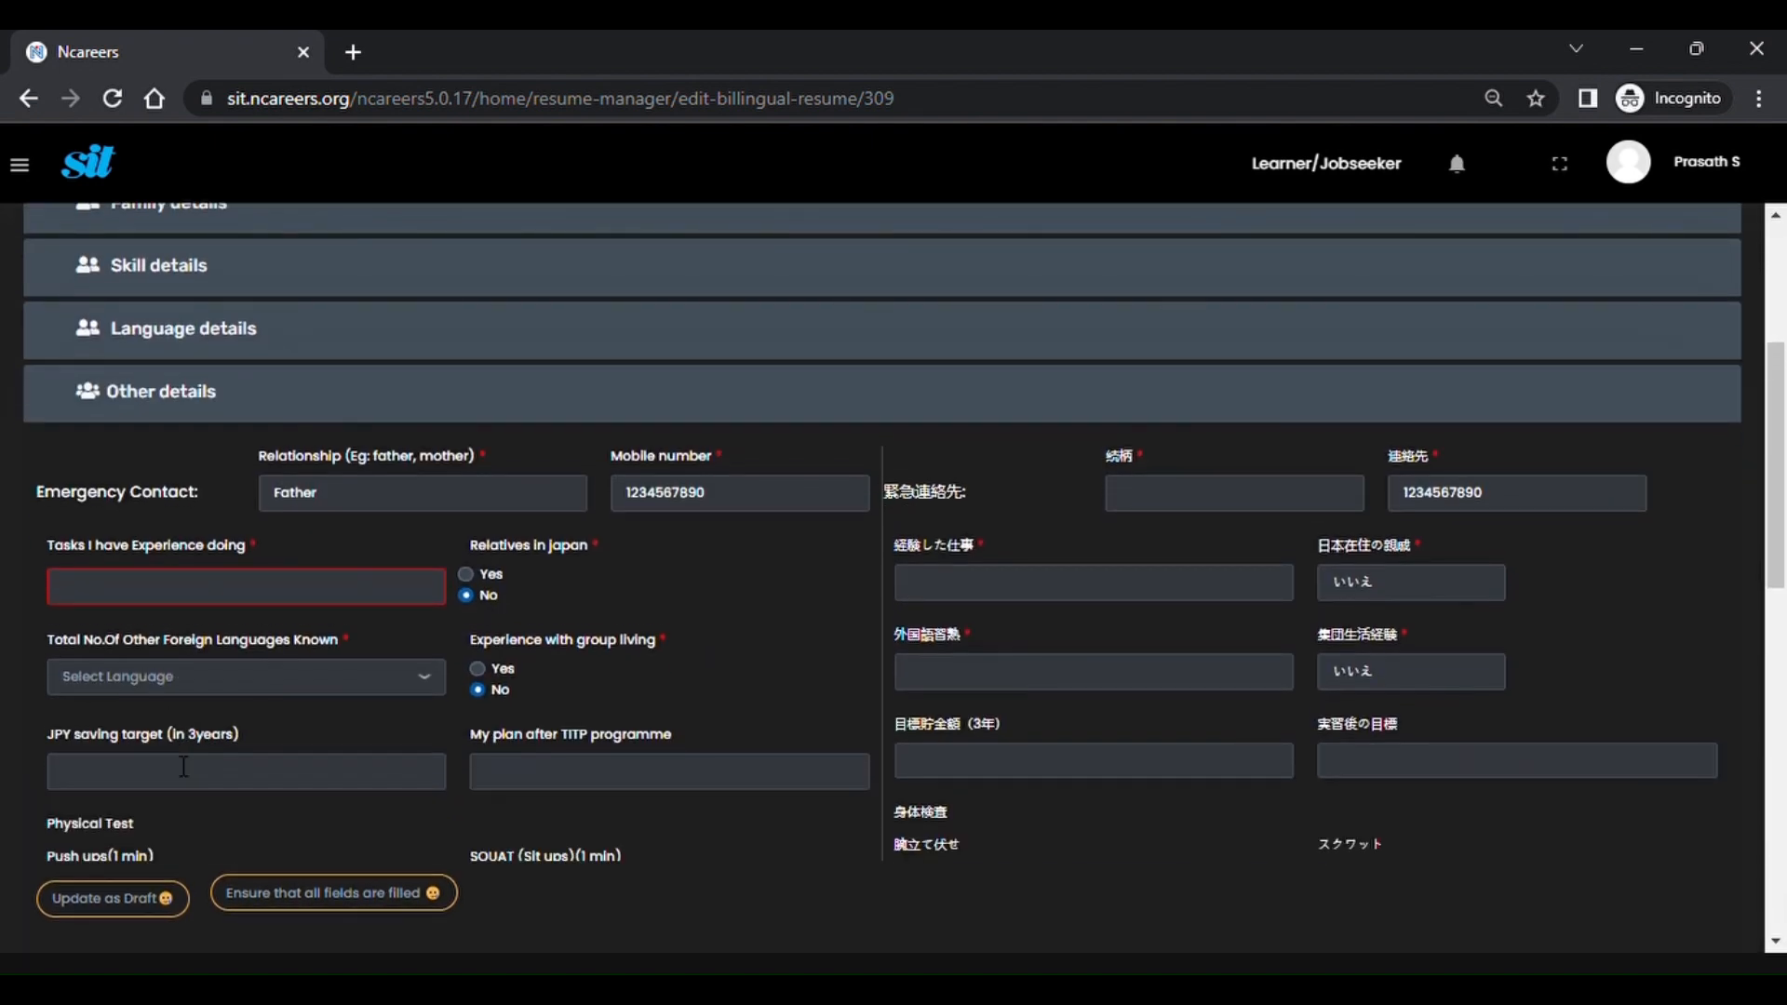
pyautogui.scroll(-1, 183, 767)
# Enter Procurement as tasks with experience, get its 調達 translation, and review the form.
pyautogui.click(287, 563)
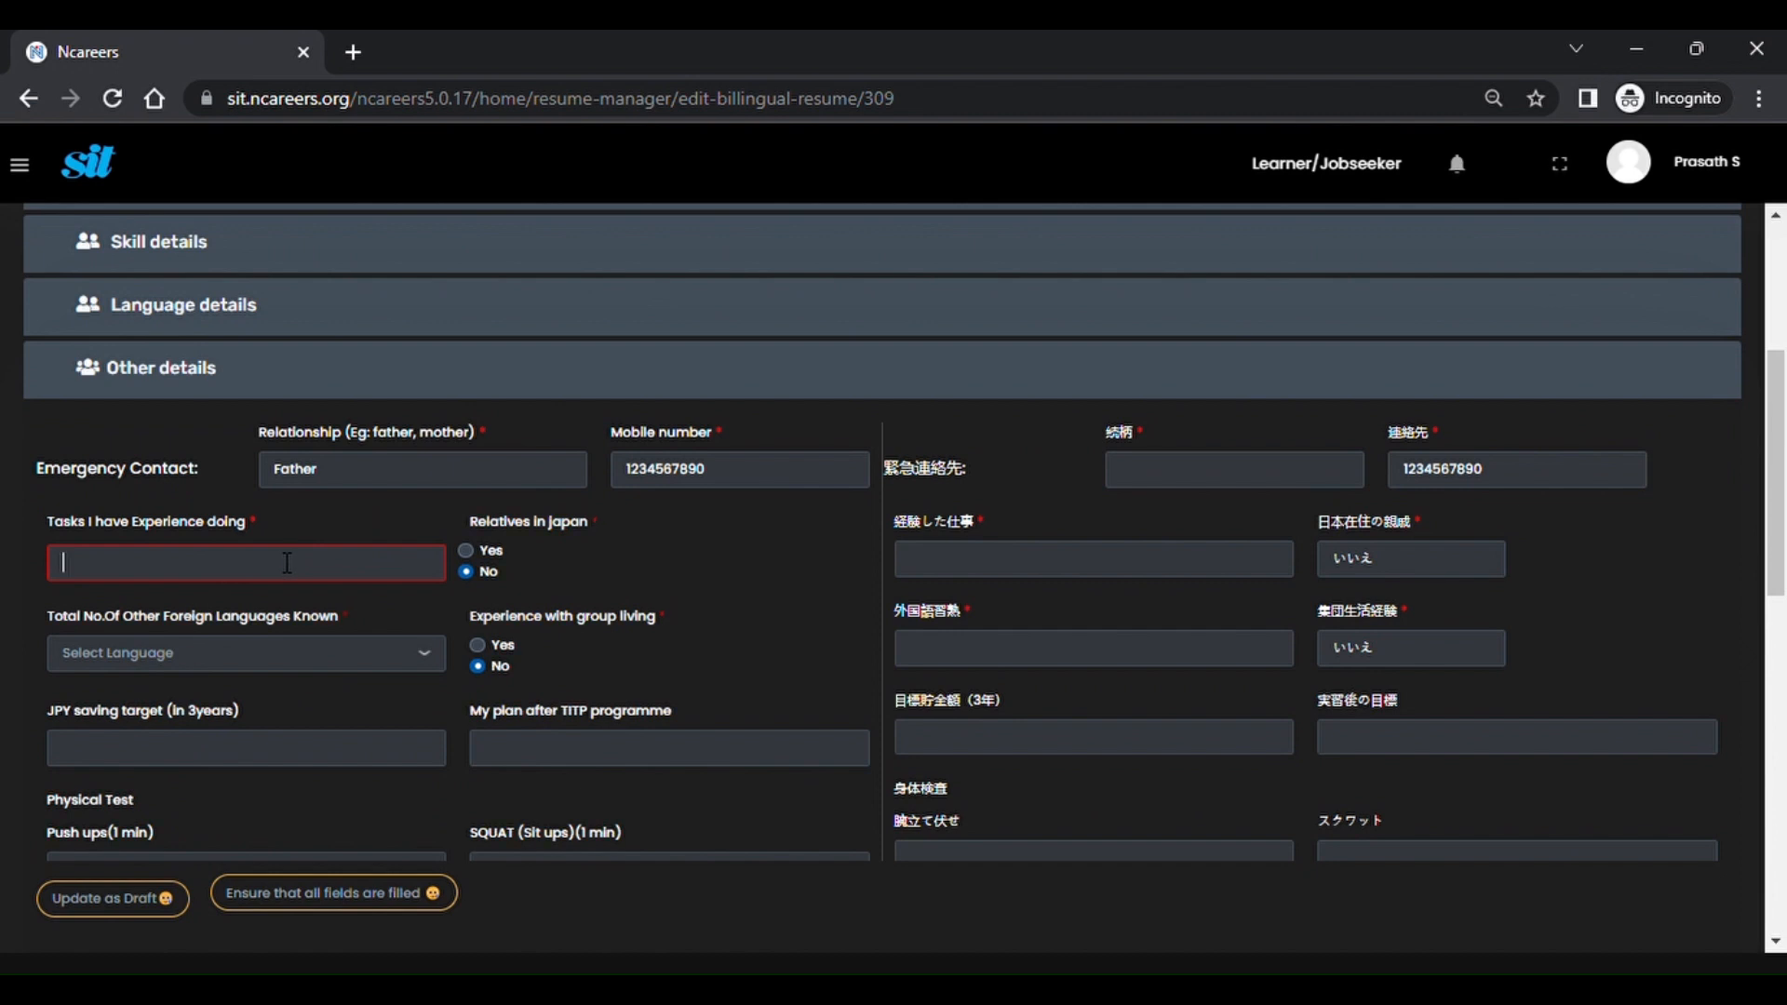
pyautogui.write('Procurement')
pyautogui.click(625, 583)
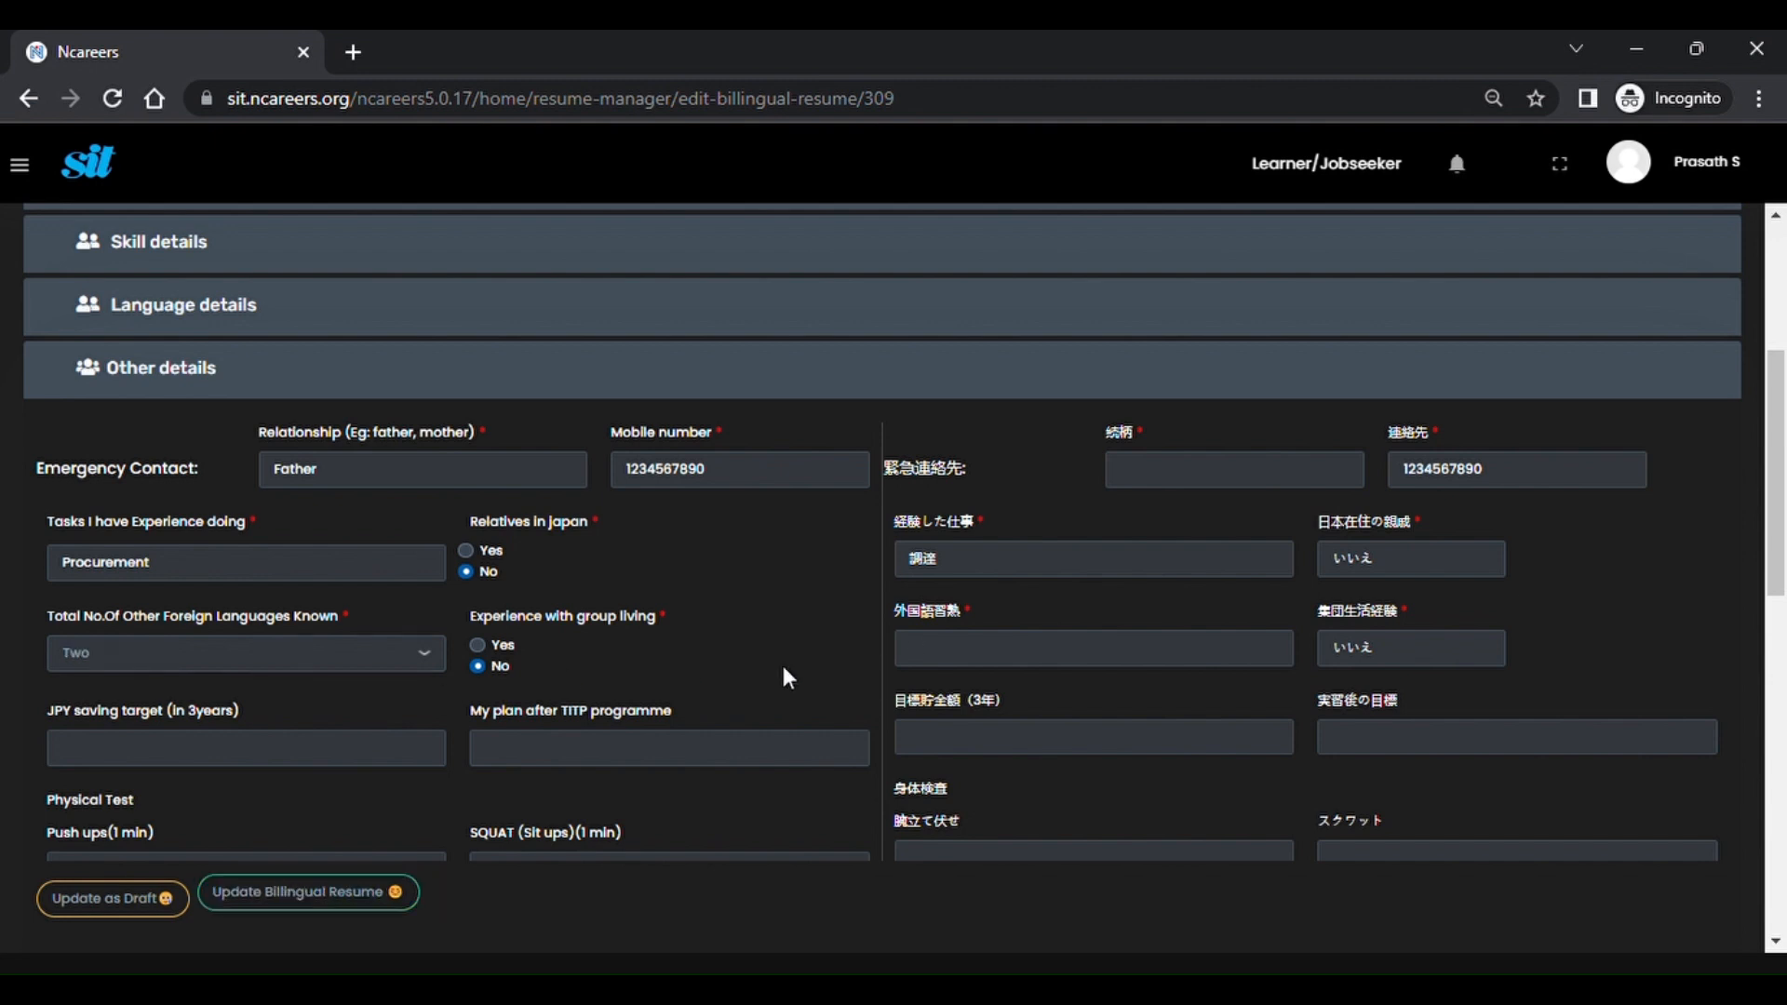
pyautogui.scroll(-3, 784, 670)
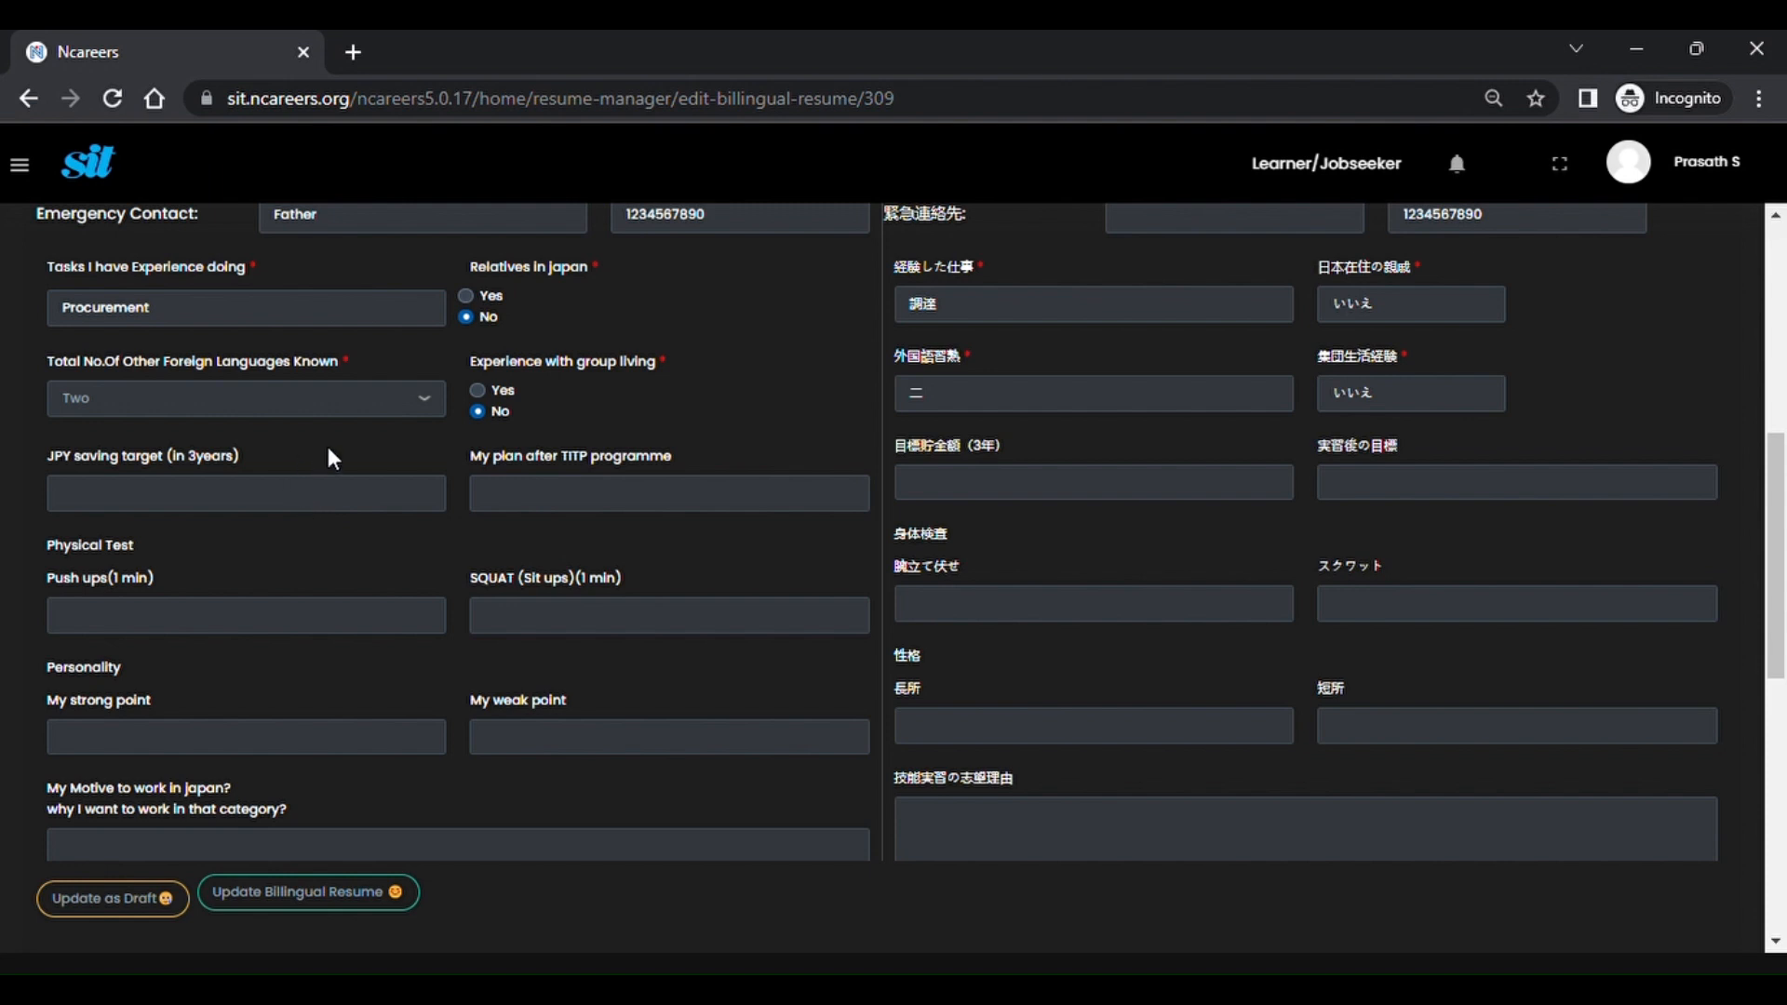
pyautogui.scroll(-3, 441, 637)
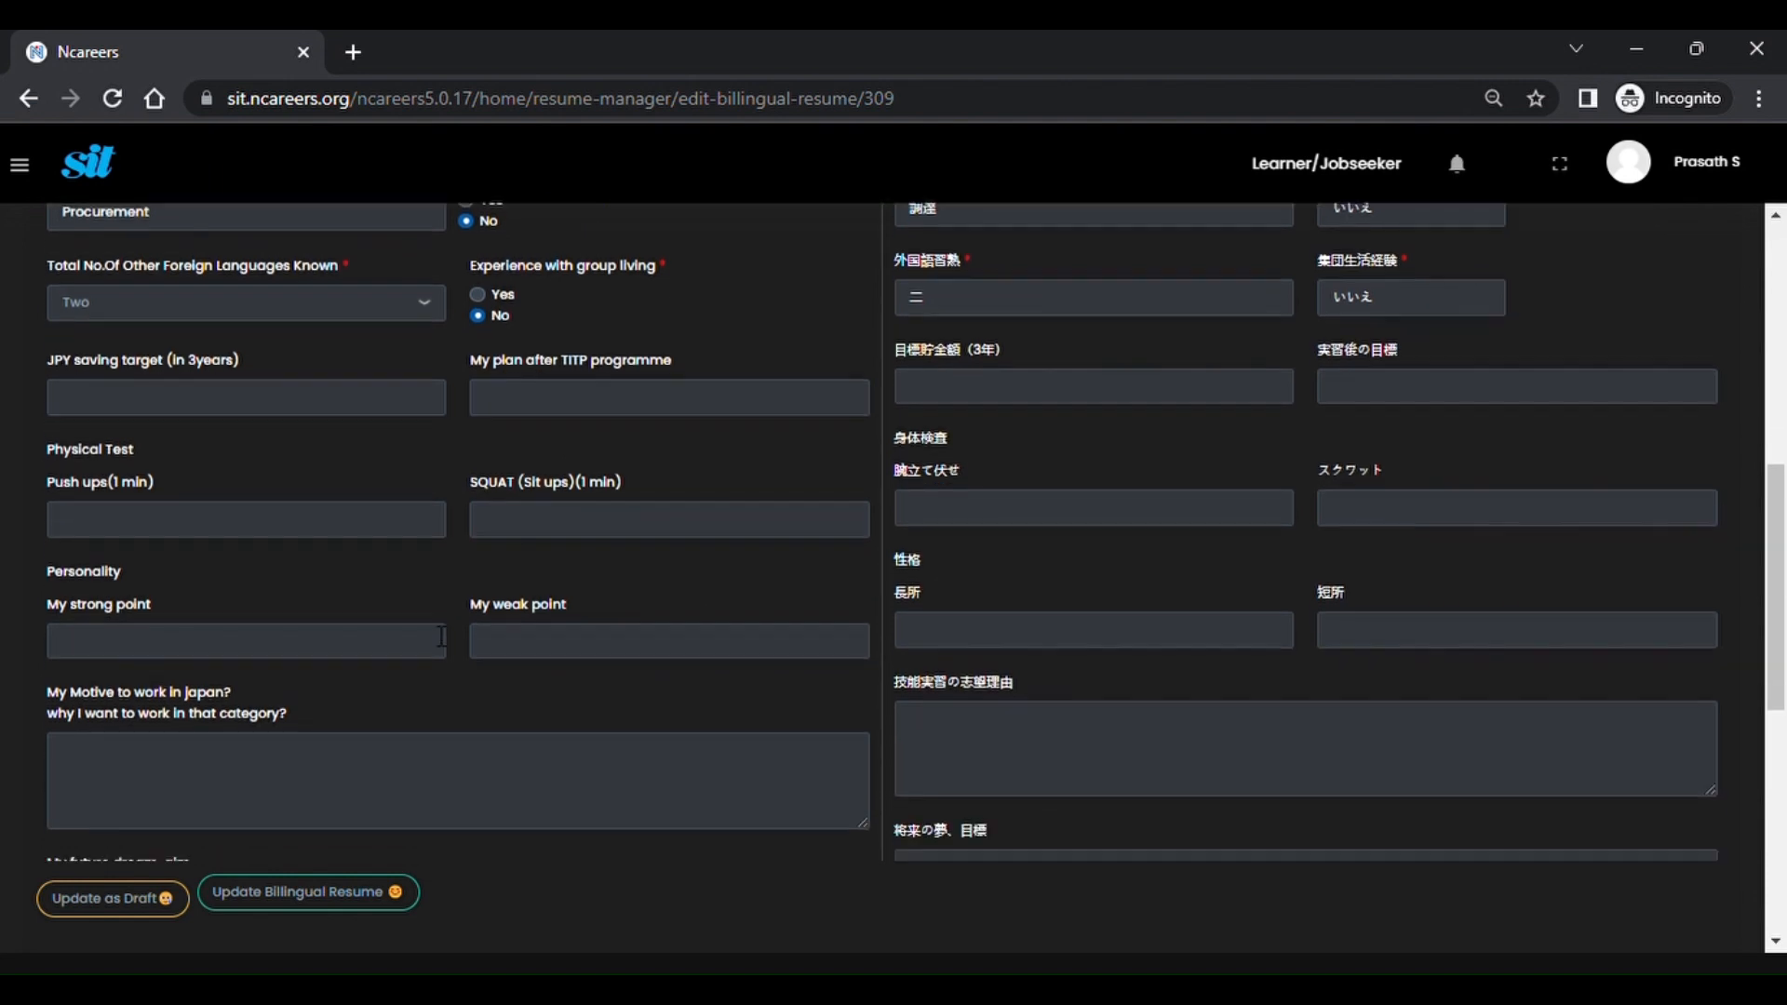
pyautogui.scroll(-2, 432, 636)
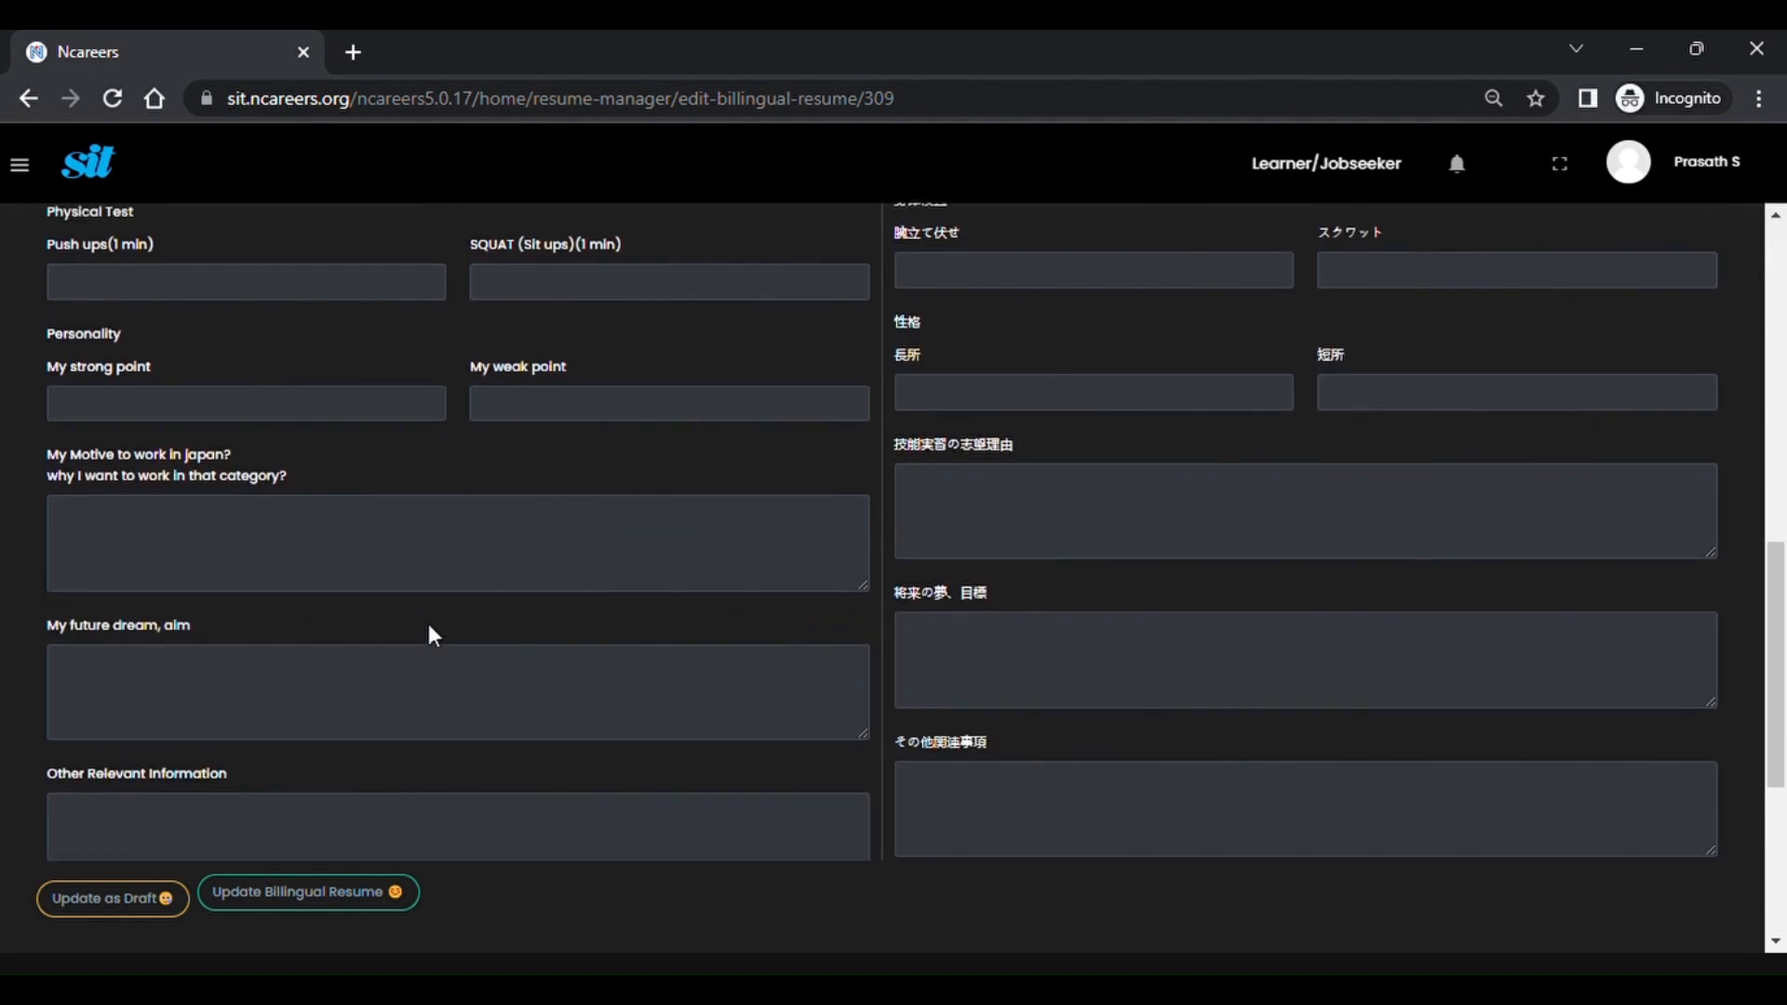
pyautogui.scroll(3, 430, 635)
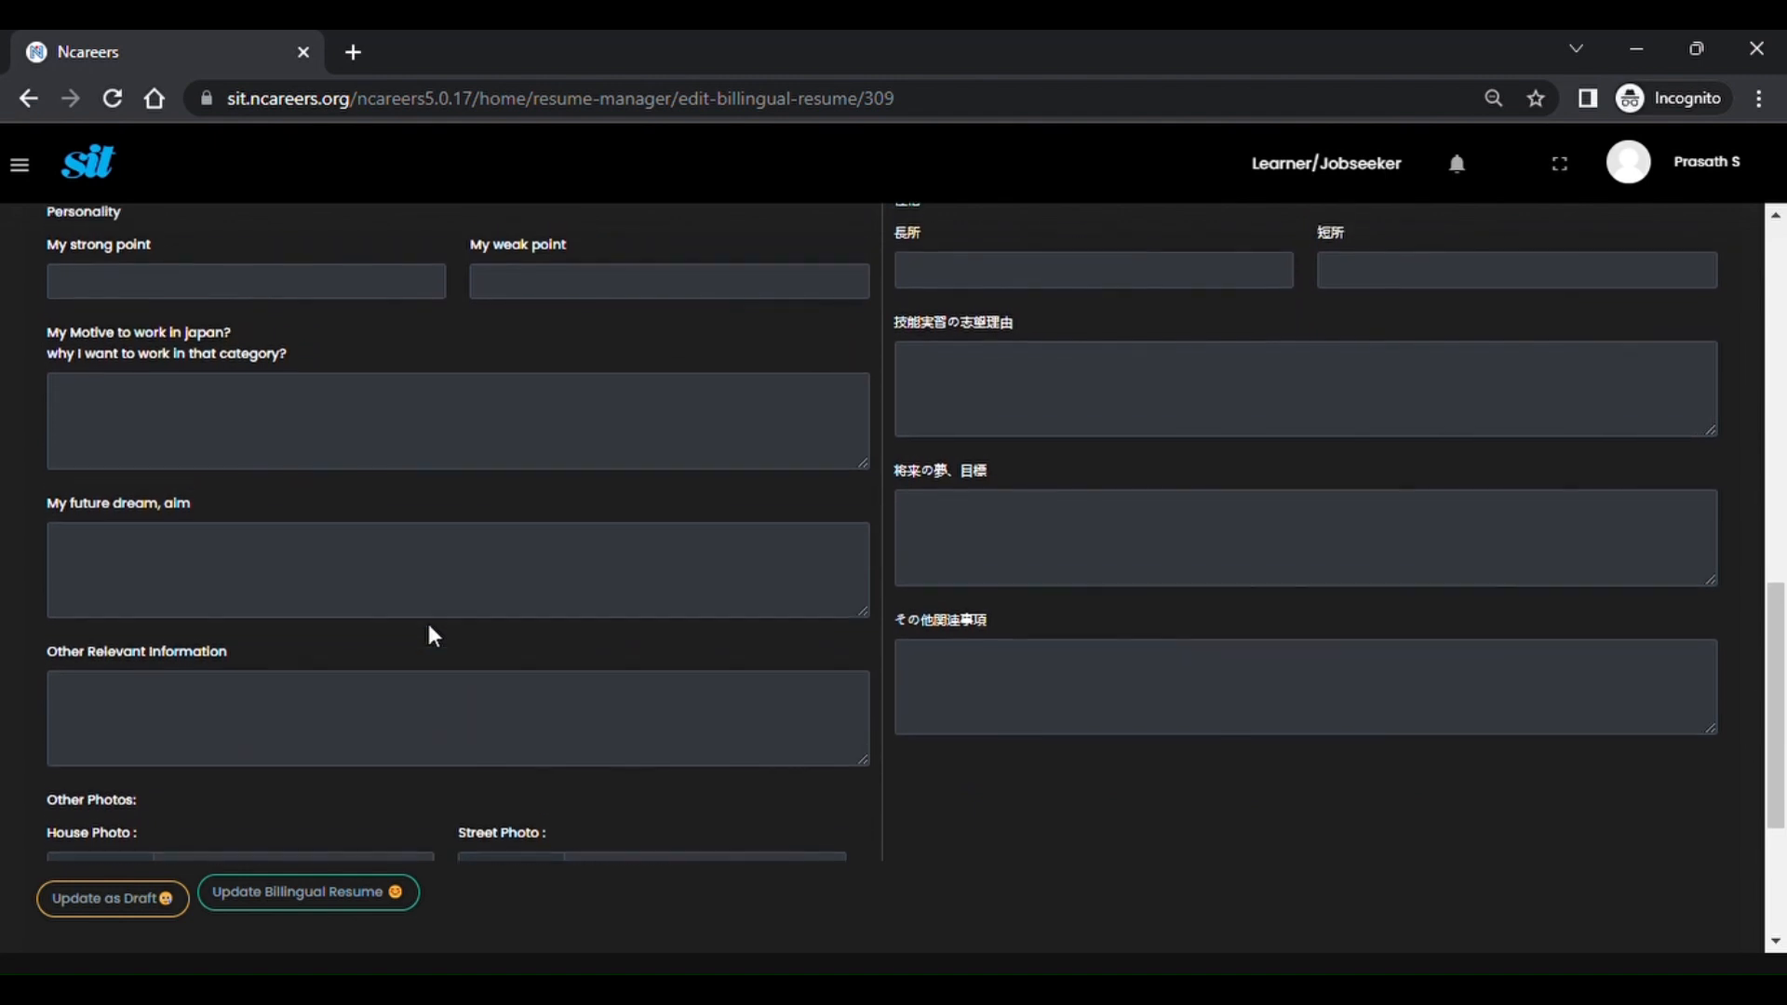
pyautogui.scroll(3, 429, 625)
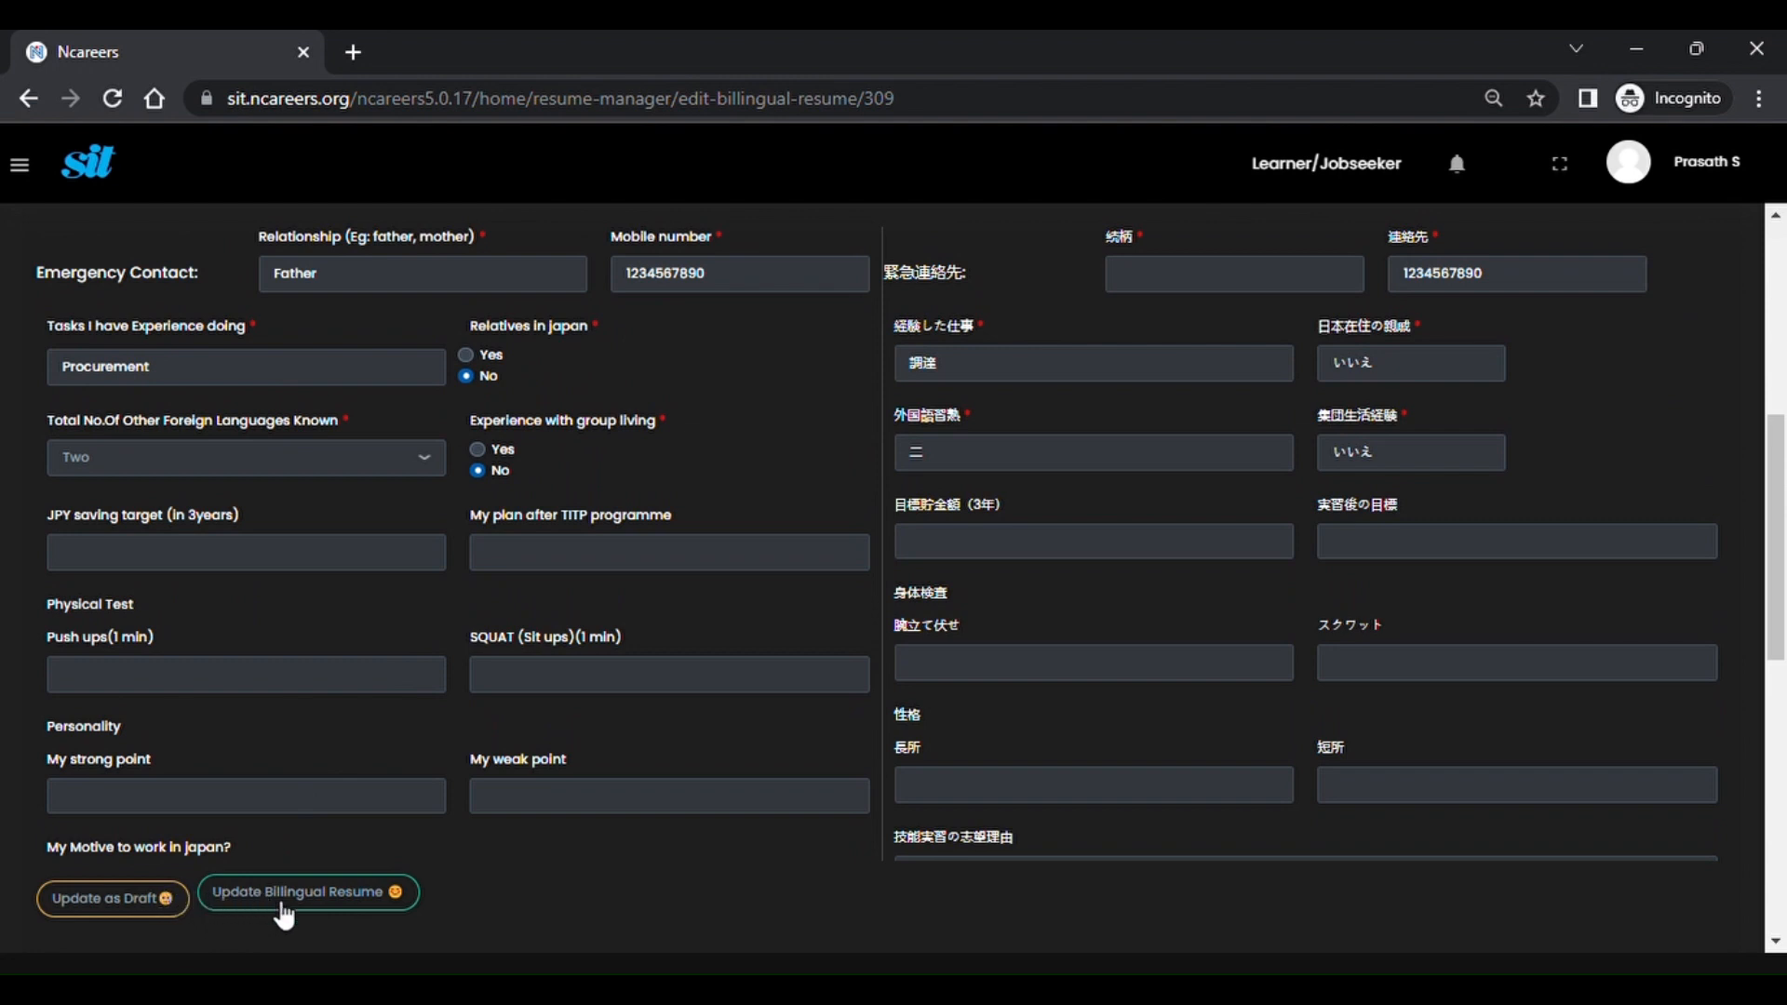
pyautogui.scroll(3, 372, 650)
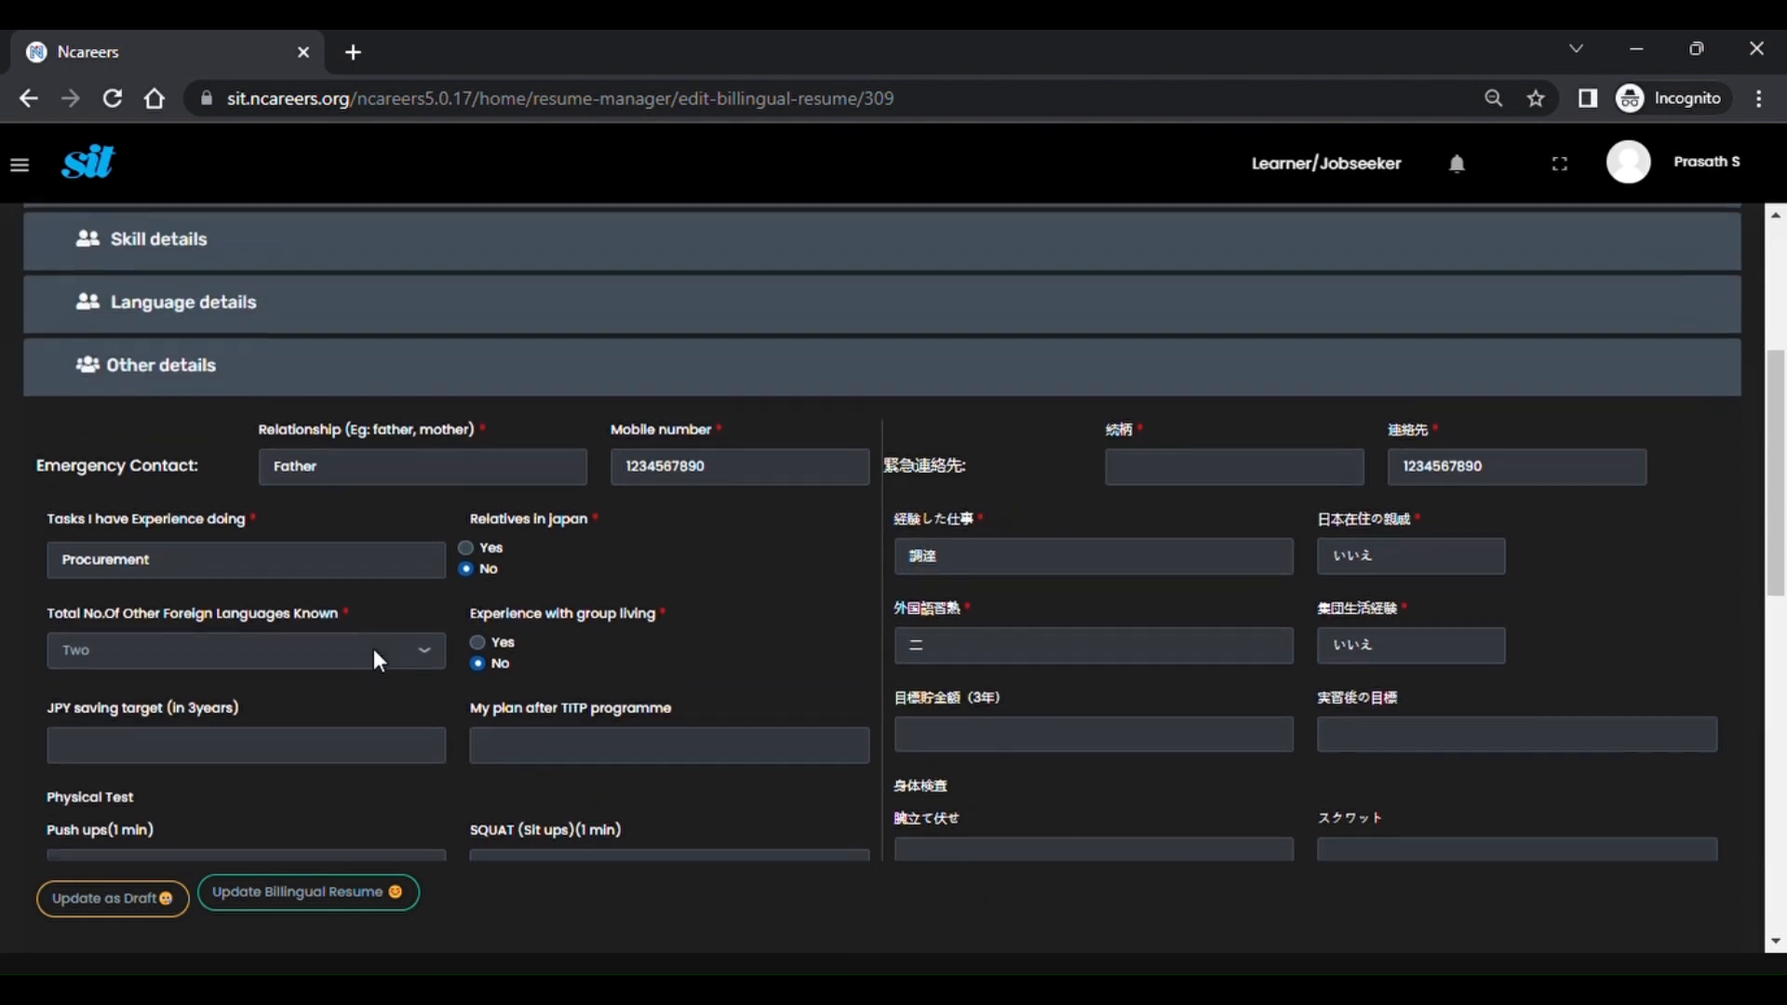
pyautogui.scroll(1, 373, 650)
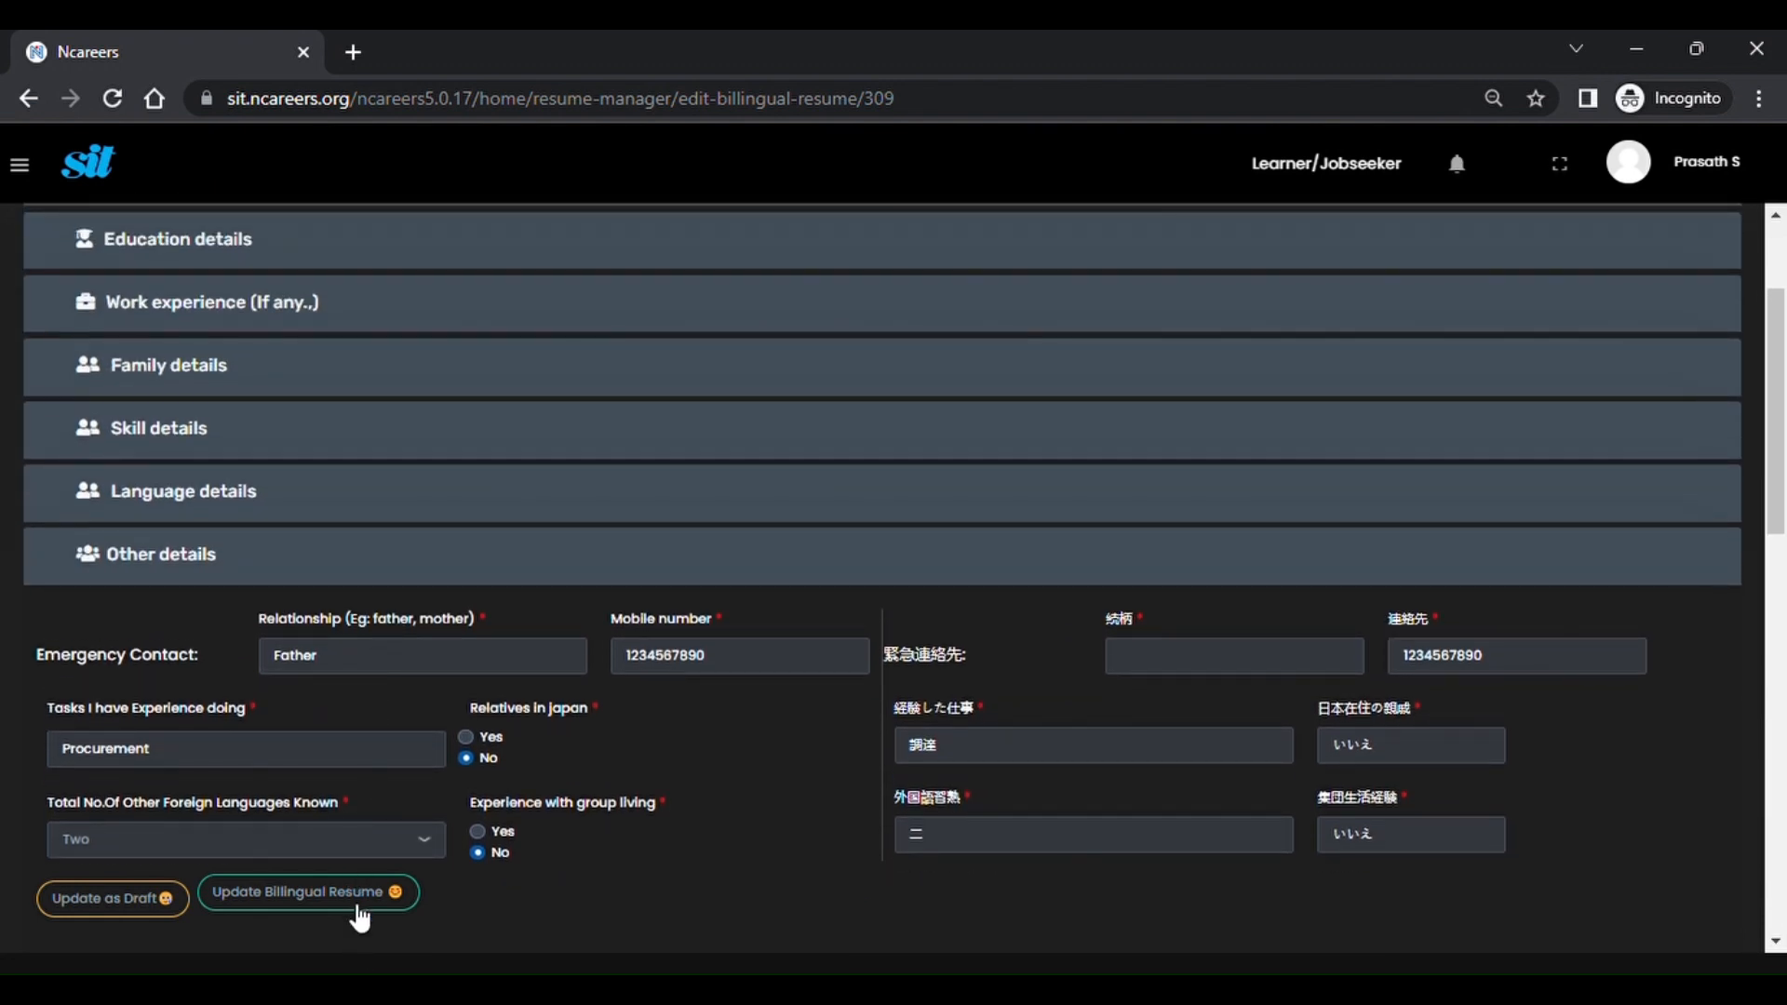
# Save the updated bilingual resume and confirm NE0015/009 shows Searchable Yes.
pyautogui.click(358, 907)
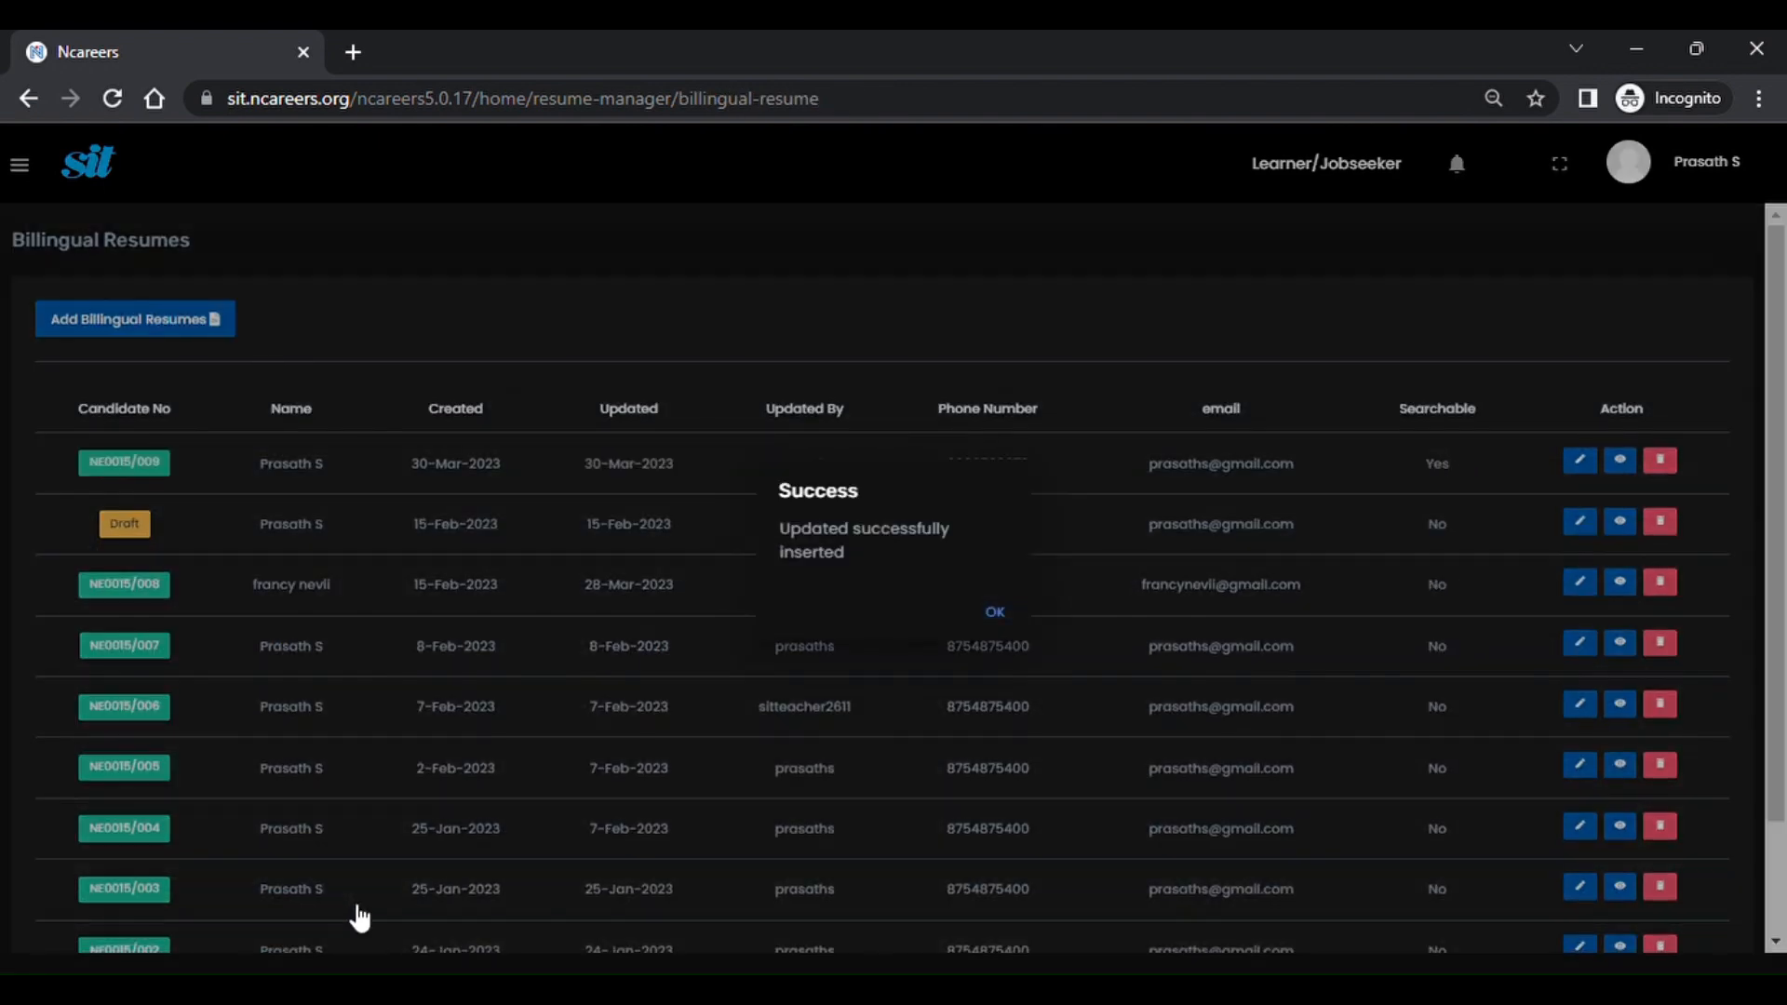
pyautogui.click(996, 612)
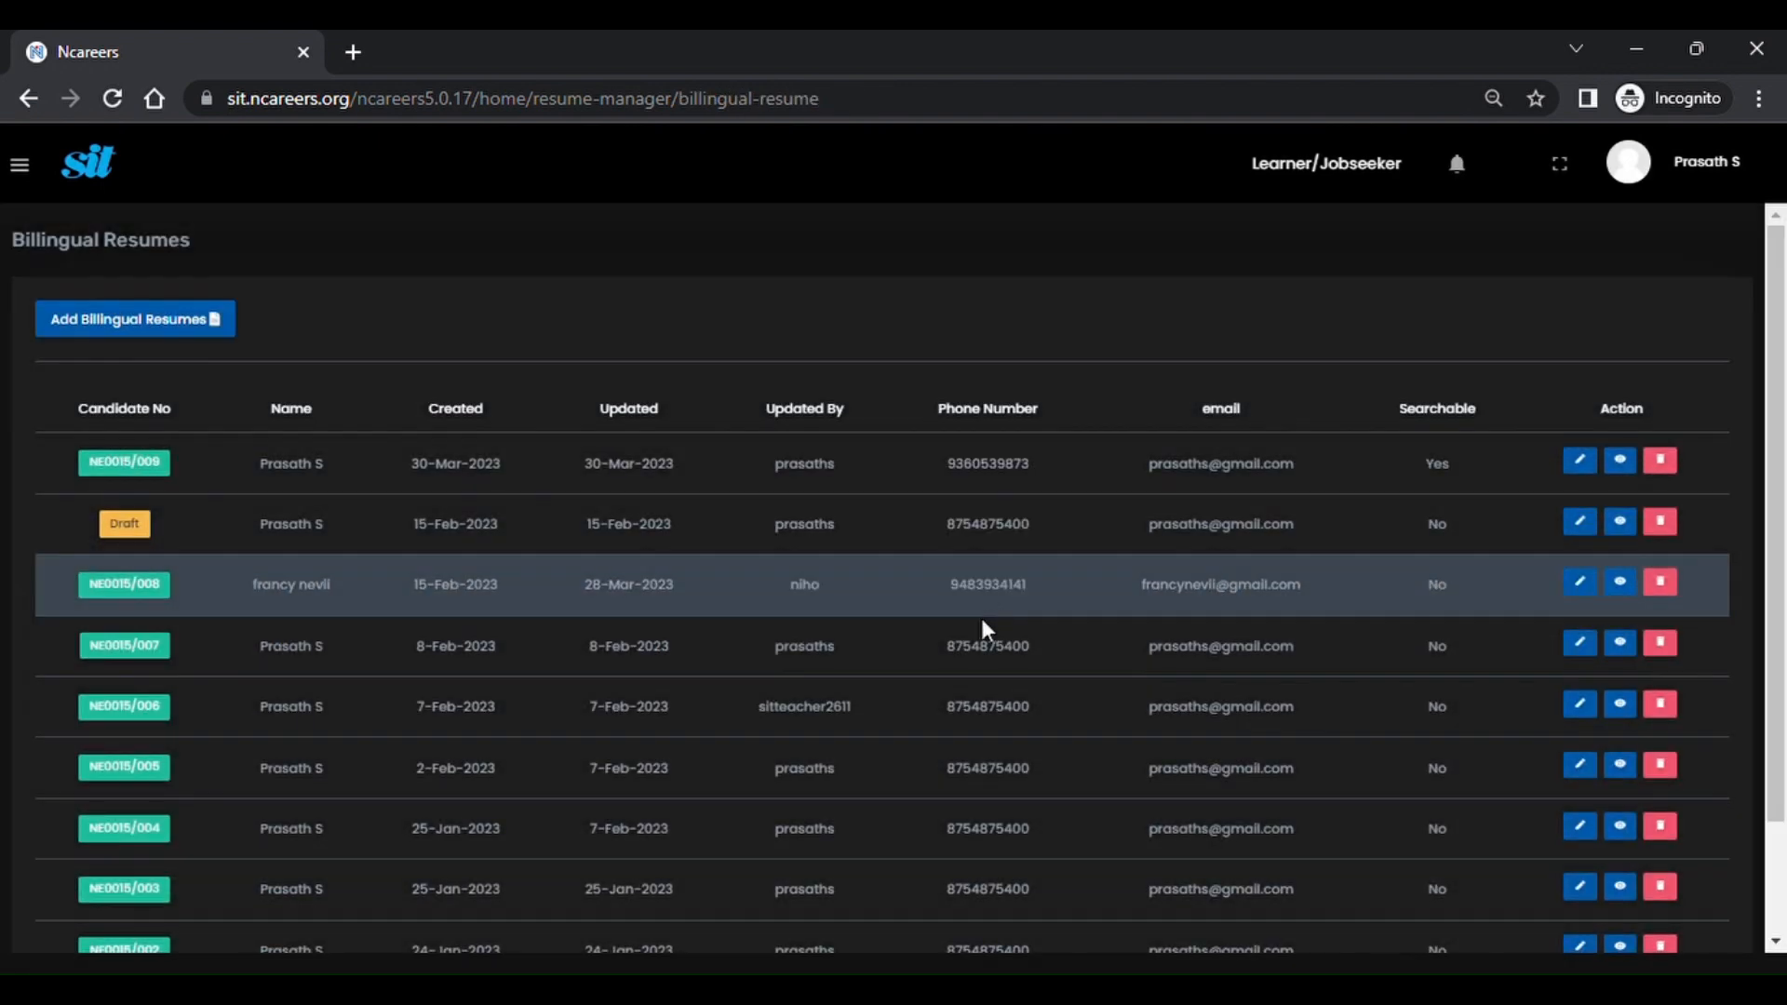
pyautogui.doubleClick(1452, 483)
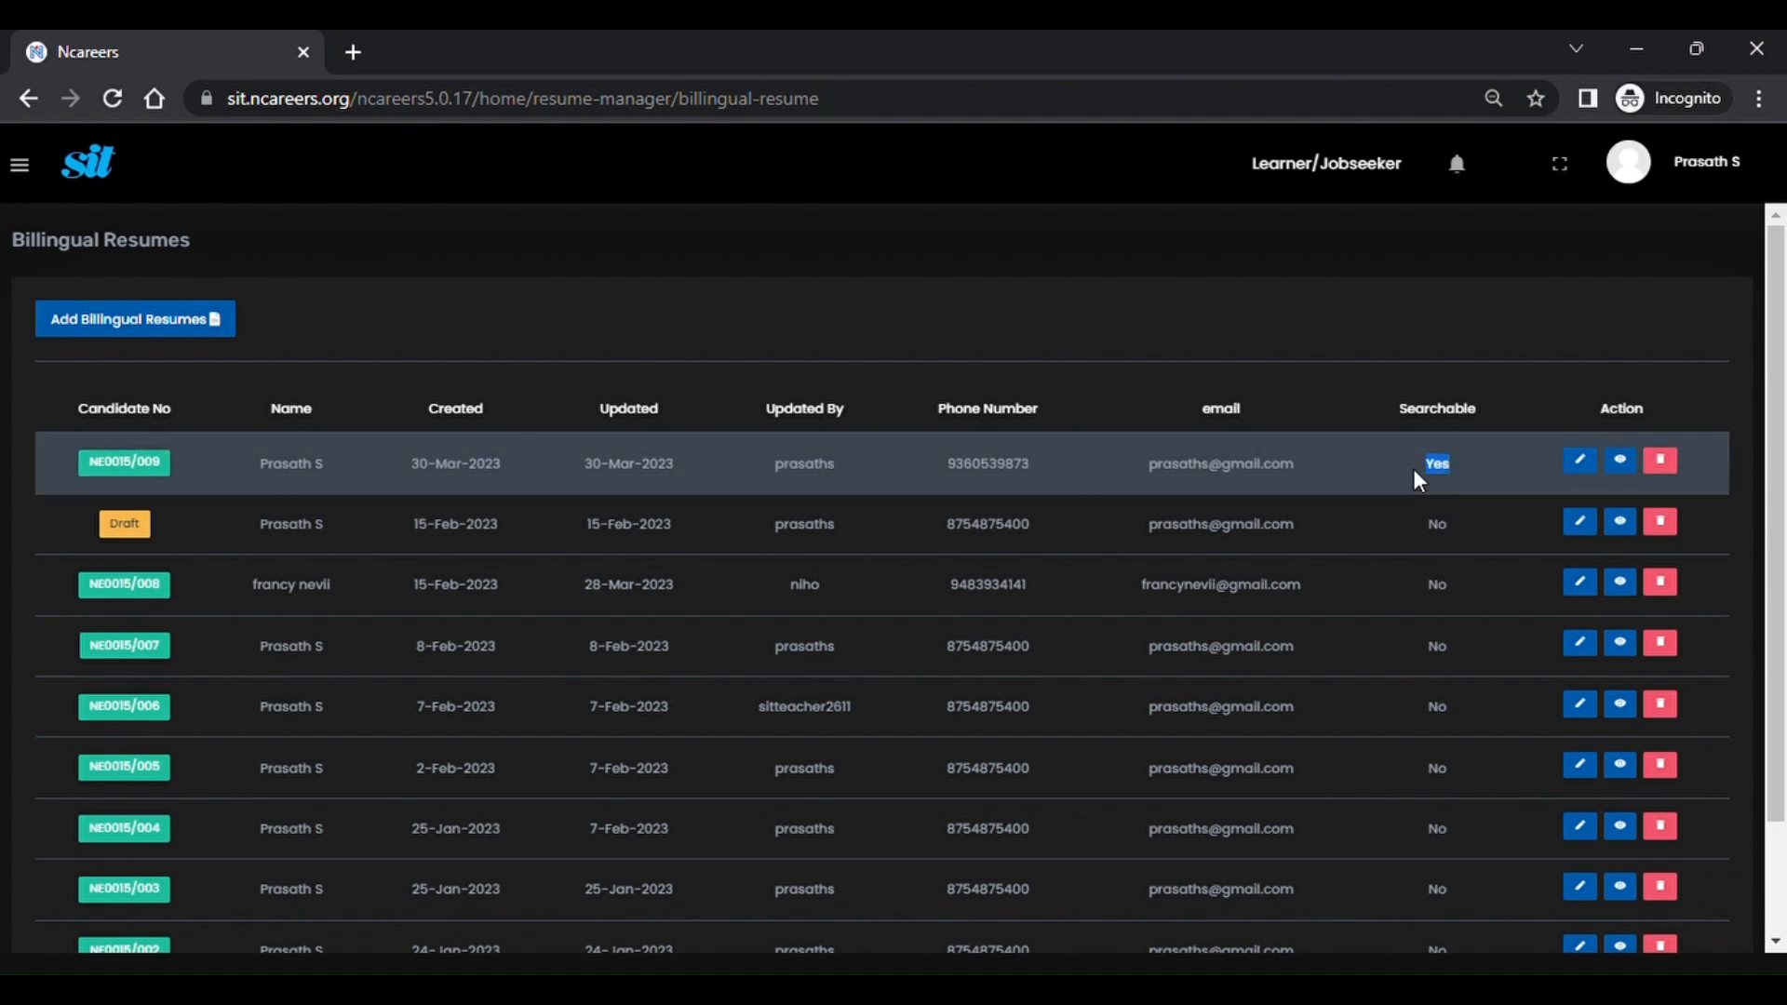
# Reopen resume NE0015/009 for a check, then return to the Billingual Resumes list.
pyautogui.click(1589, 475)
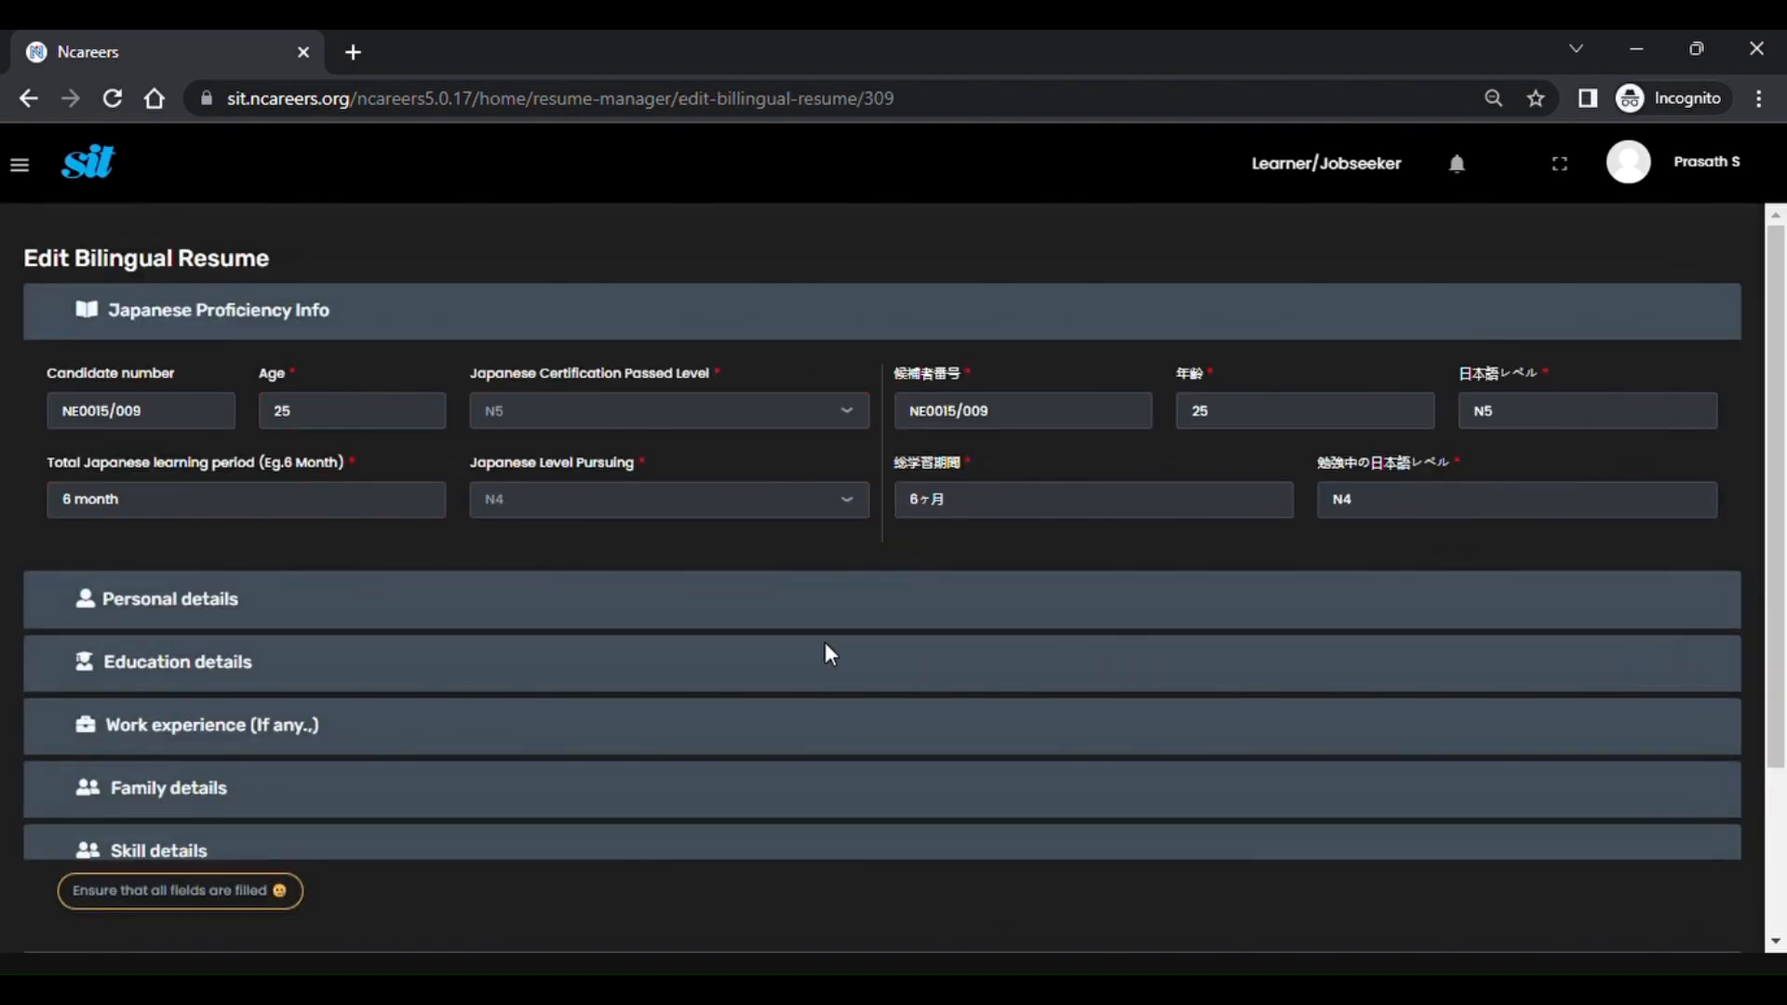
pyautogui.scroll(-1, 809, 644)
pyautogui.scroll(-2, 808, 642)
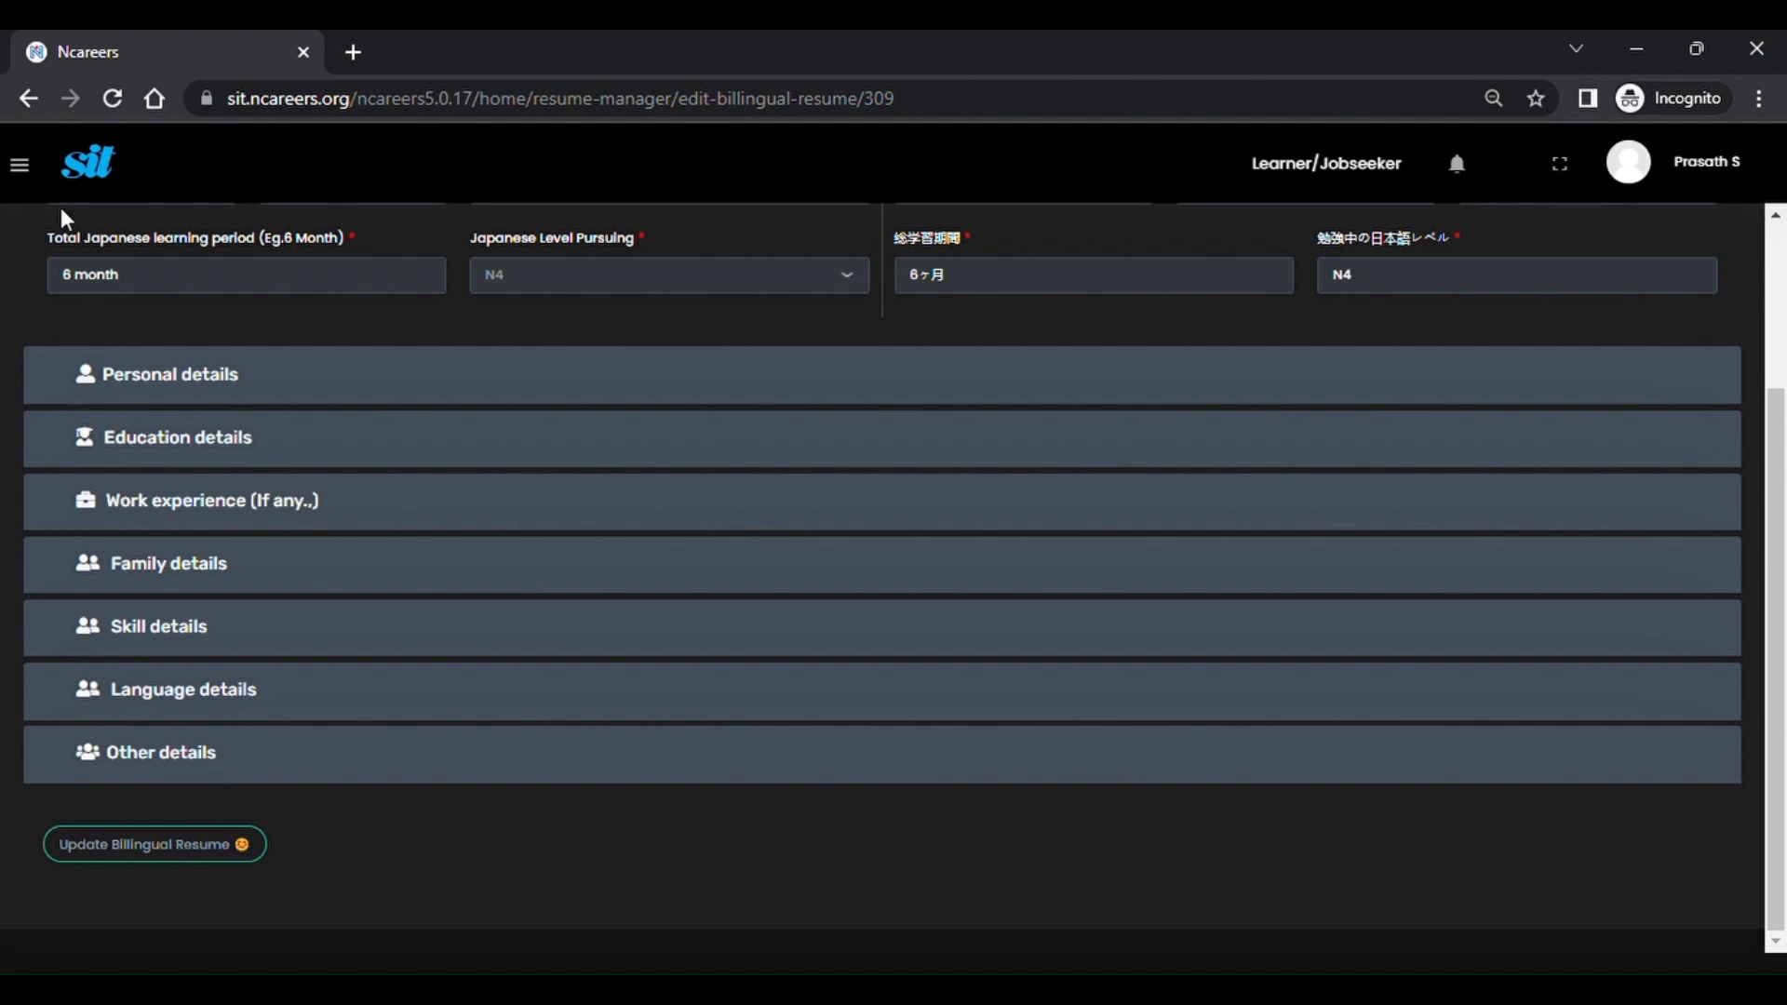
pyautogui.click(30, 99)
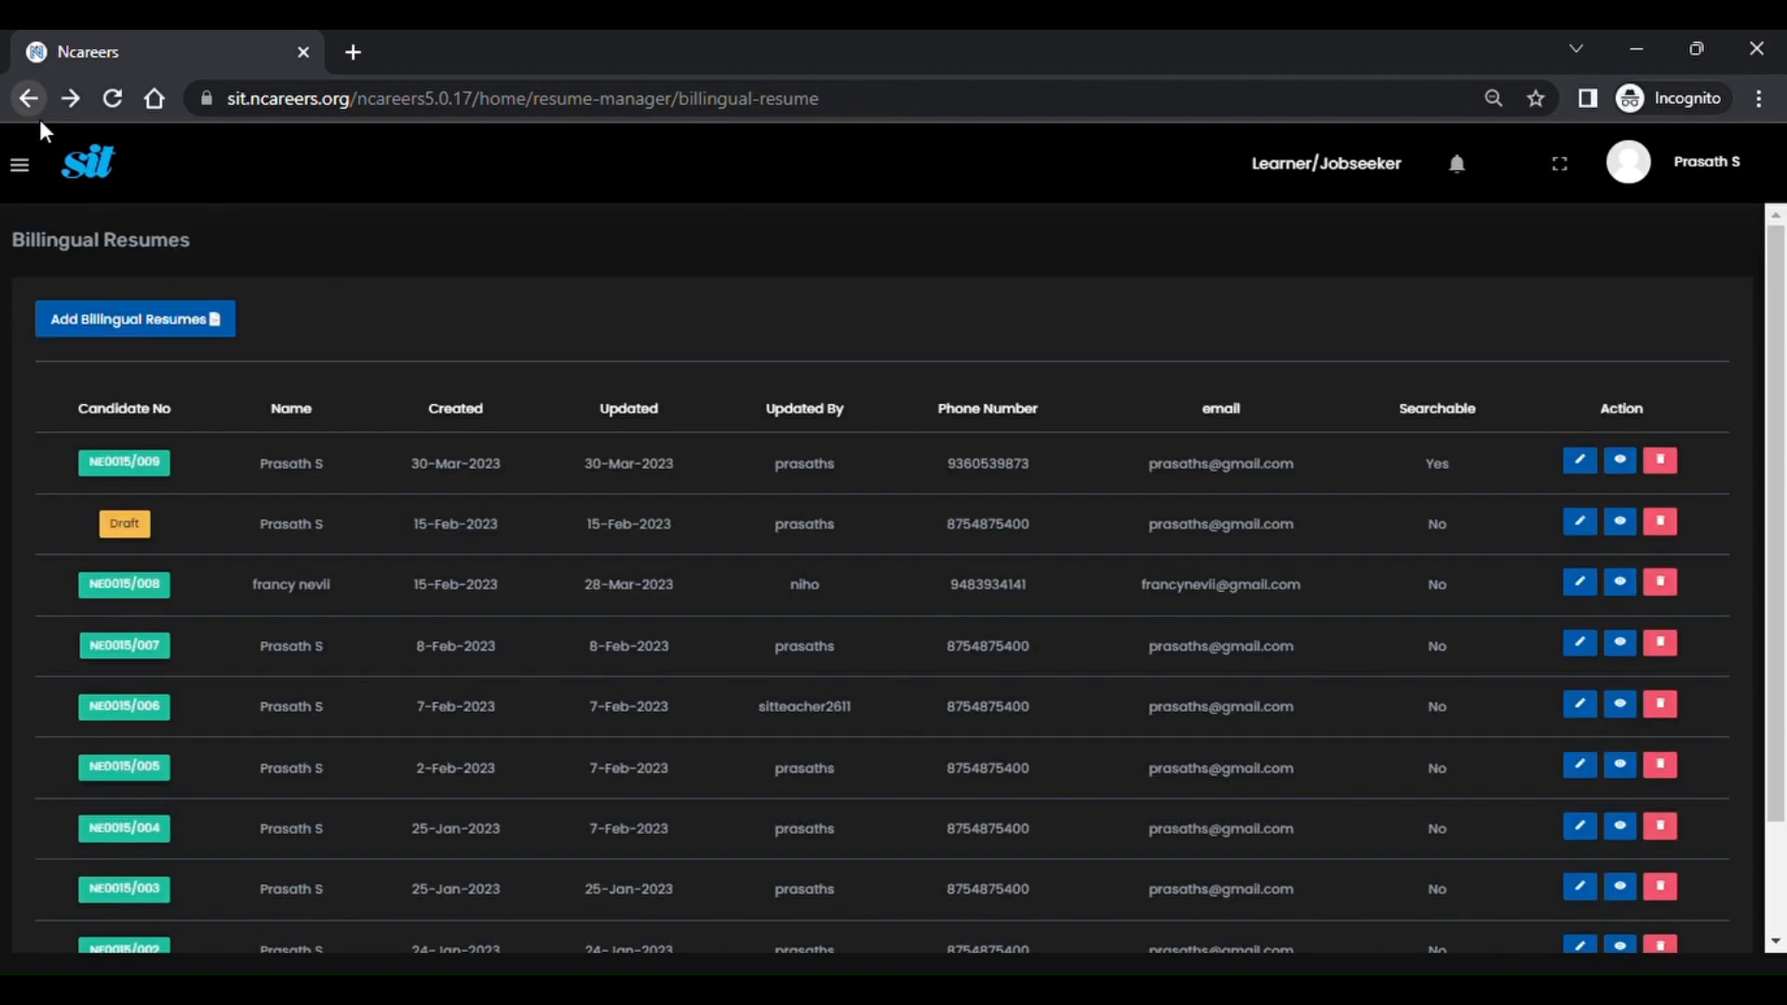
pyautogui.click(95, 325)
pyautogui.scroll(-1, 273, 810)
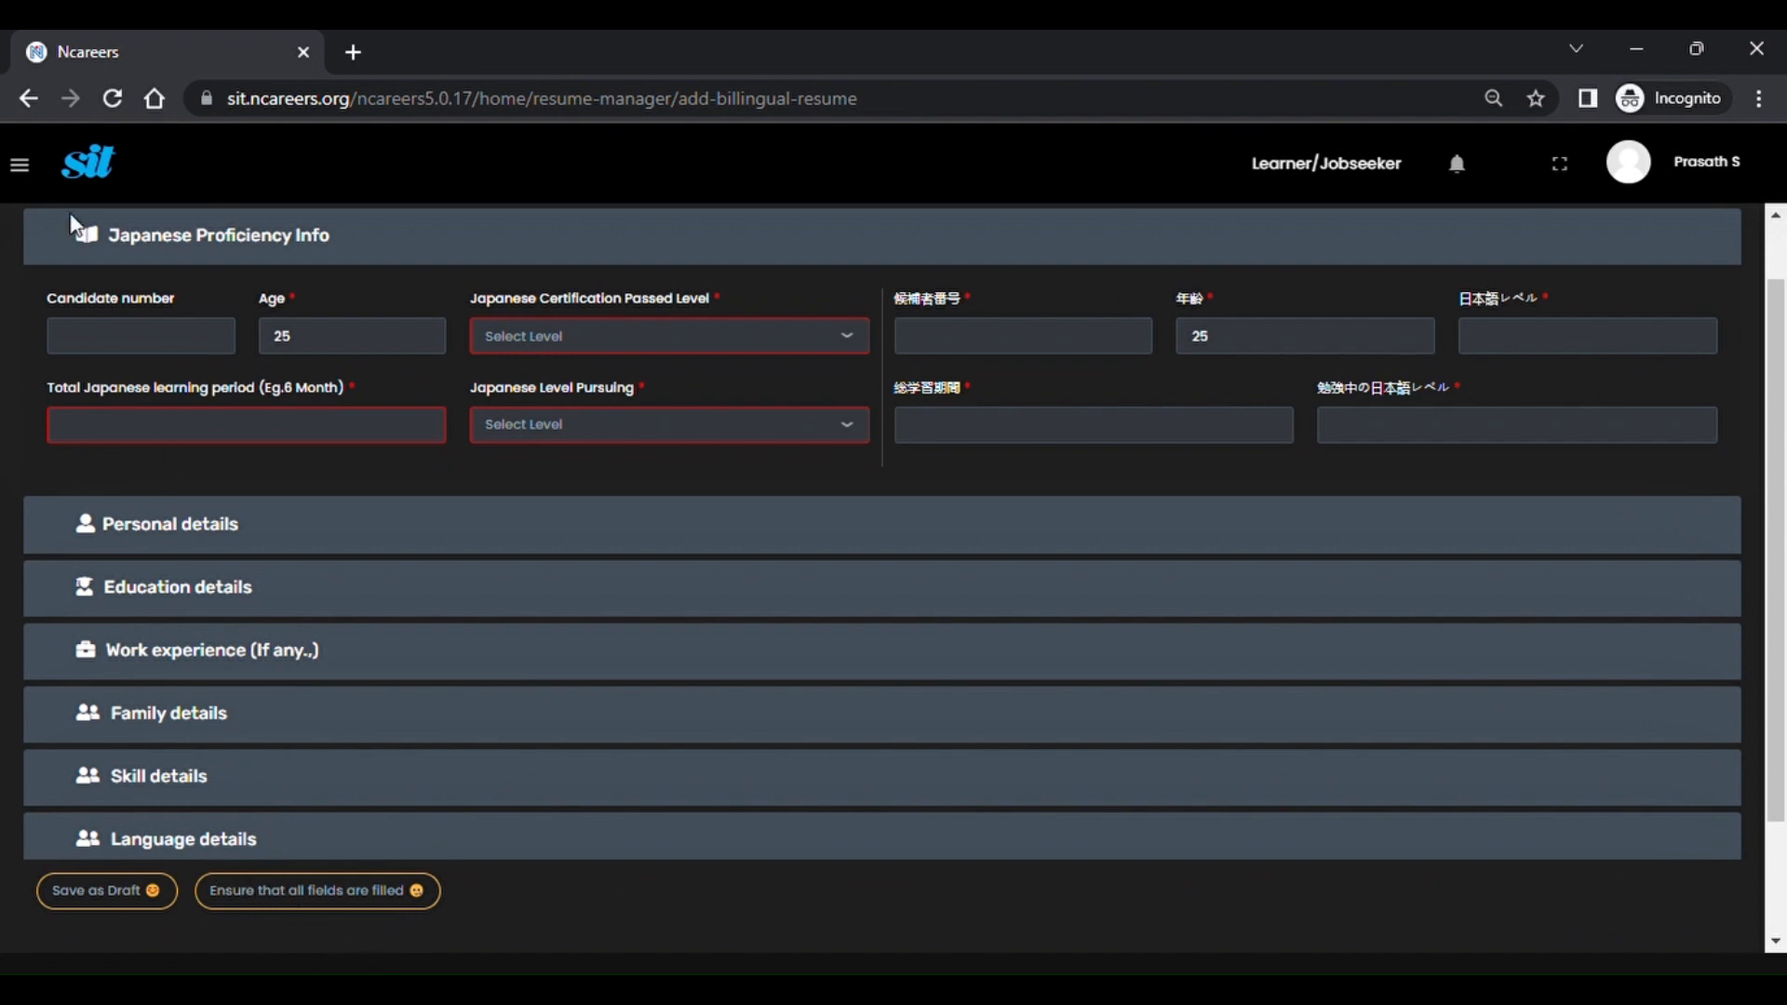
pyautogui.click(30, 91)
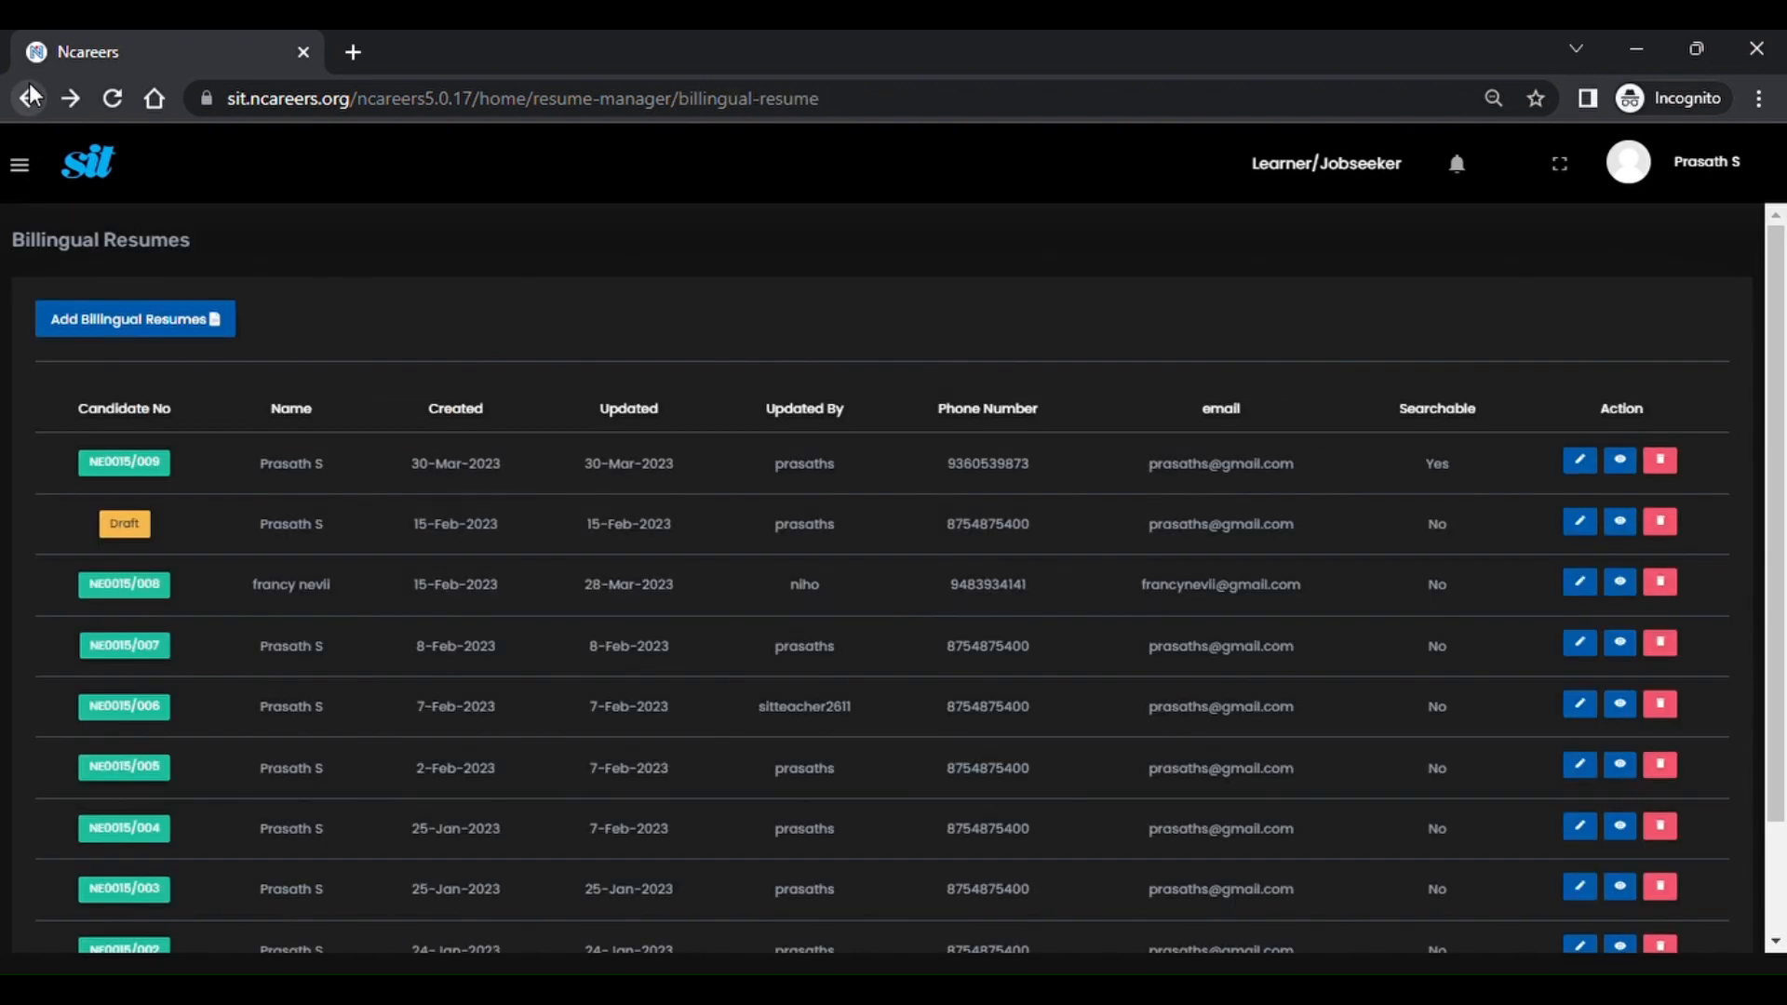